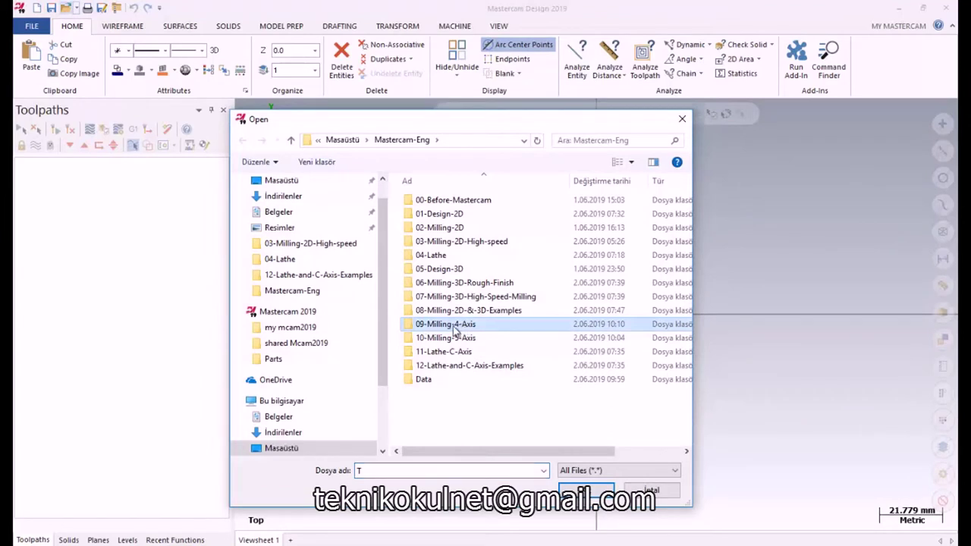
Open the SOLIDWORKS part Mastercam_4_eksen-01 from the 09-Milling-4-Axis folder, with the file type set to All Files
{"action": "double_click", "coordinate": [461, 331]}
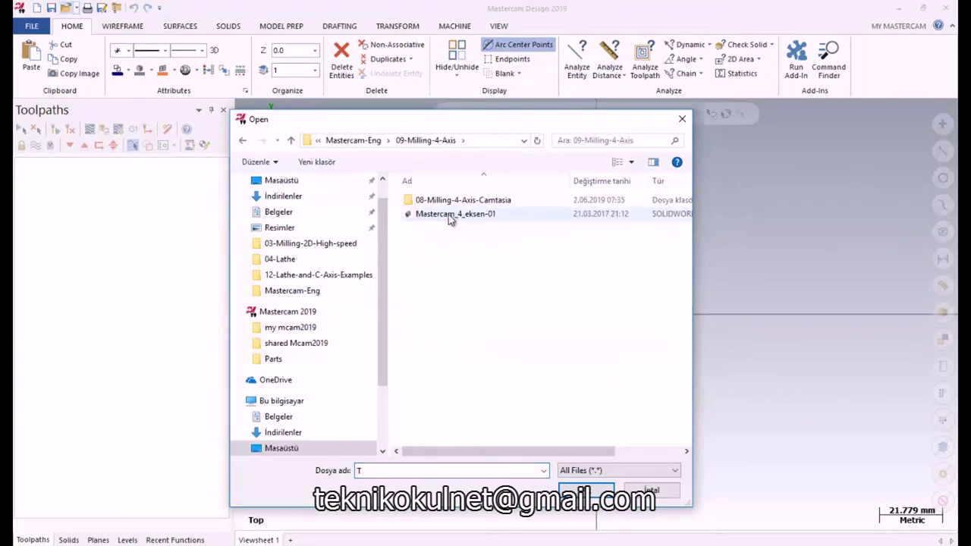
{"action": "left_click", "coordinate": [616, 471]}
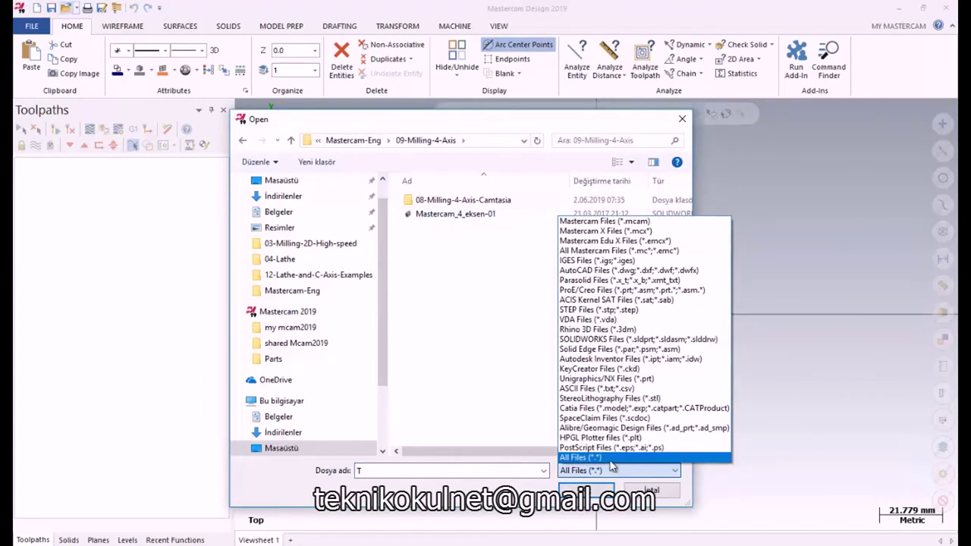
{"action": "left_click", "coordinate": [597, 458]}
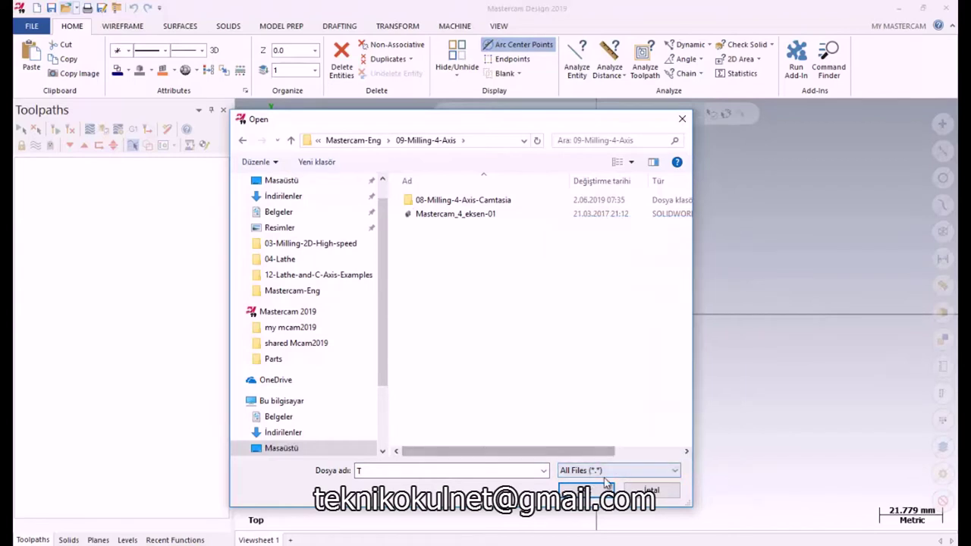
{"action": "double_click", "coordinate": [438, 215]}
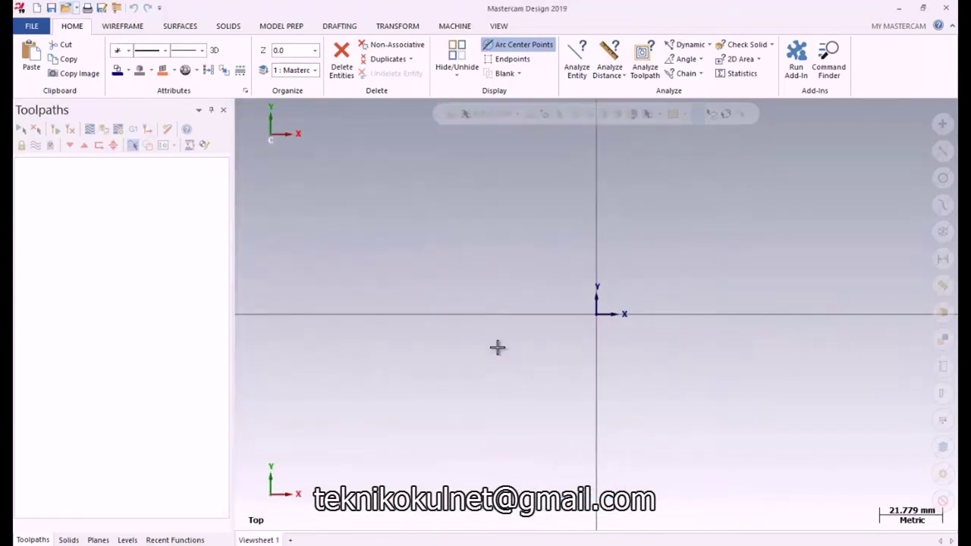
Examine the imported part in the isometric view, zoomed out so the whole model shows
{"action": "scroll", "coordinate": [447, 318], "scroll_direction": "up", "scroll_amount": 1}
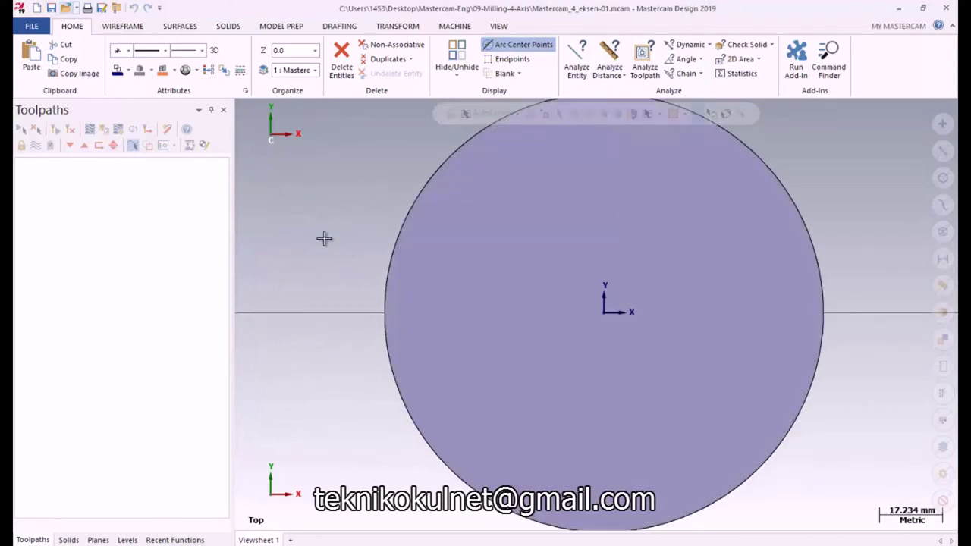
{"action": "right_click", "coordinate": [324, 239]}
{"action": "left_click", "coordinate": [361, 352]}
{"action": "right_click", "coordinate": [350, 257]}
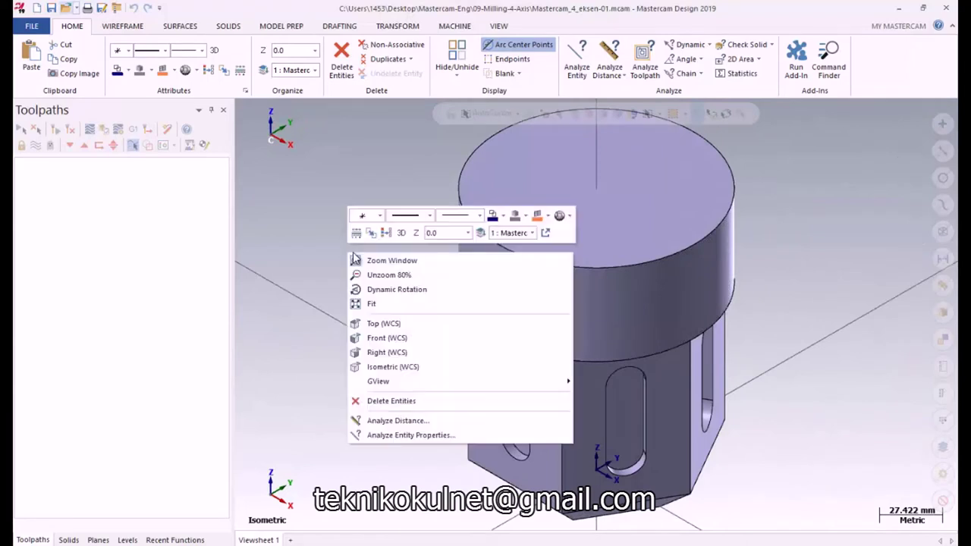
{"action": "left_click", "coordinate": [391, 365]}
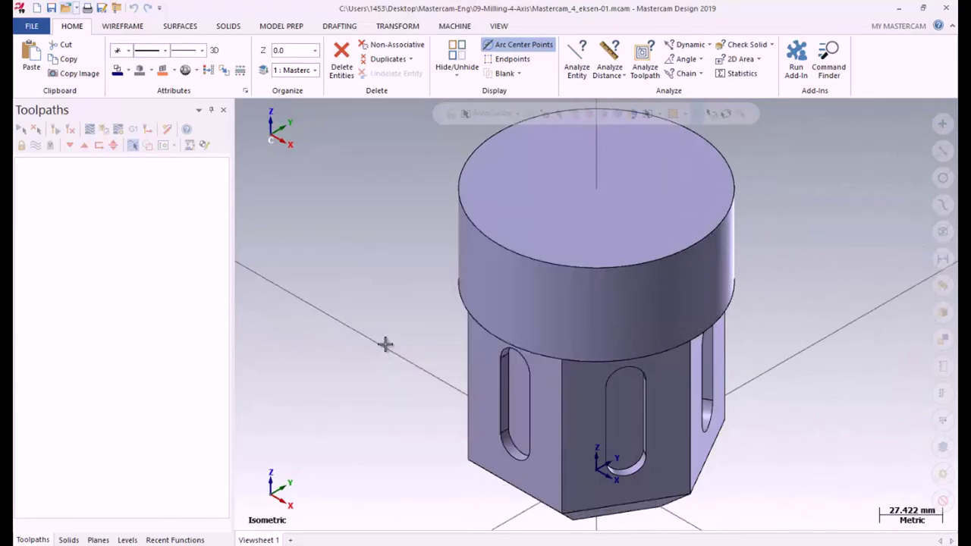
{"action": "key", "text": "alt+F2"}
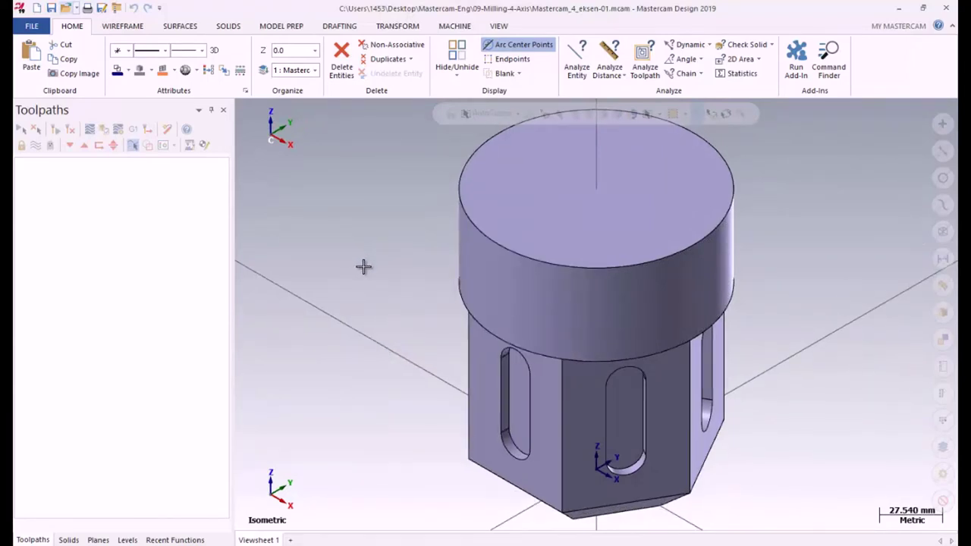
{"action": "mouse_move", "coordinate": [515, 281]}
{"action": "middle_mouse_down"}
{"action": "mouse_move", "coordinate": [505, 280]}
{"action": "mouse_move", "coordinate": [492, 229]}
{"action": "mouse_move", "coordinate": [501, 288]}
{"action": "mouse_move", "coordinate": [498, 238]}
{"action": "mouse_move", "coordinate": [498, 284]}
{"action": "mouse_move", "coordinate": [502, 279]}
{"action": "middle_mouse_up"}
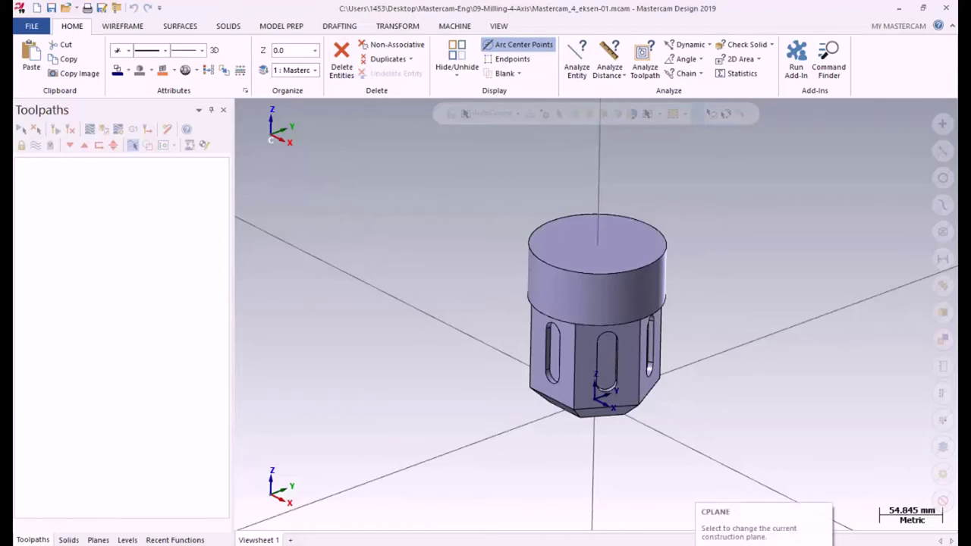
Set the construction plane to Front and rotate the solid 90° about the origin with the Move method
{"action": "left_click", "coordinate": [709, 540]}
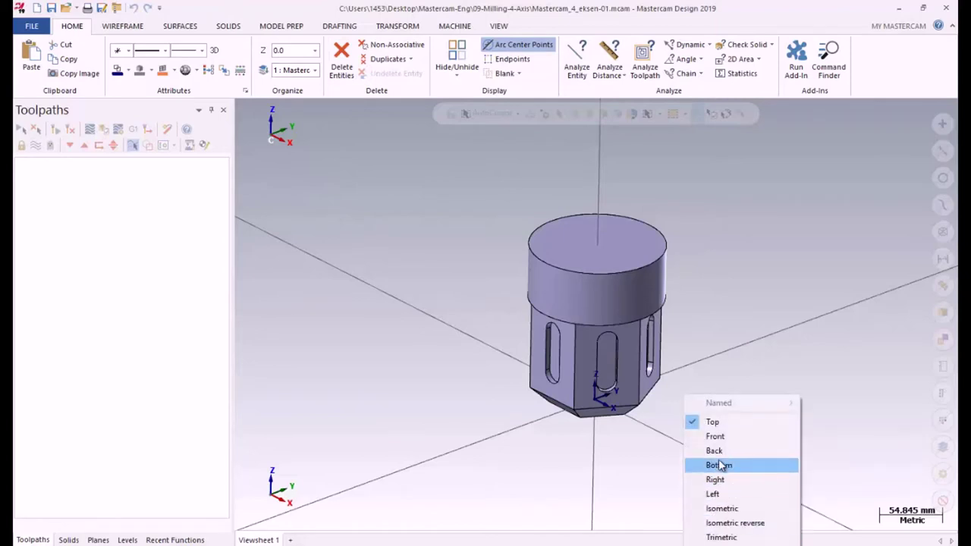
{"action": "left_click", "coordinate": [717, 436]}
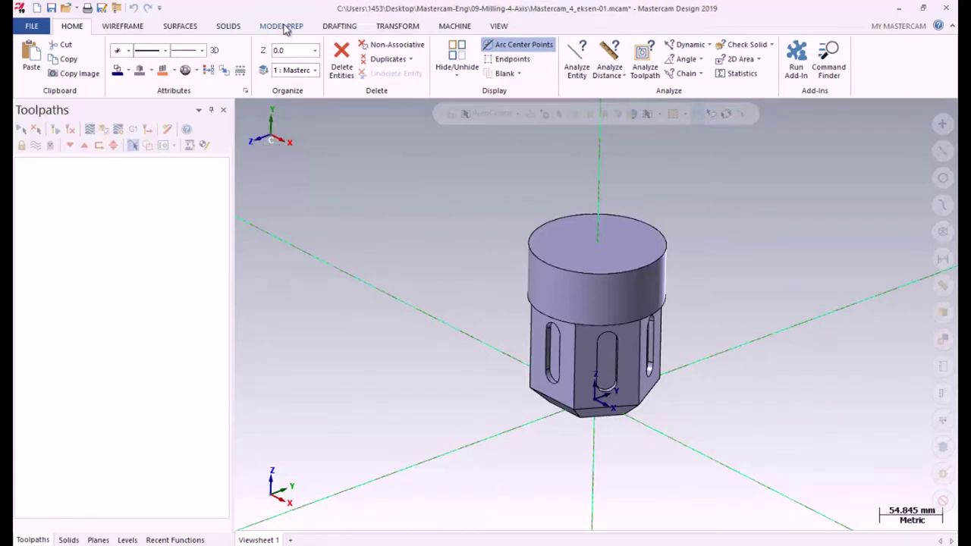
{"action": "left_click", "coordinate": [394, 30]}
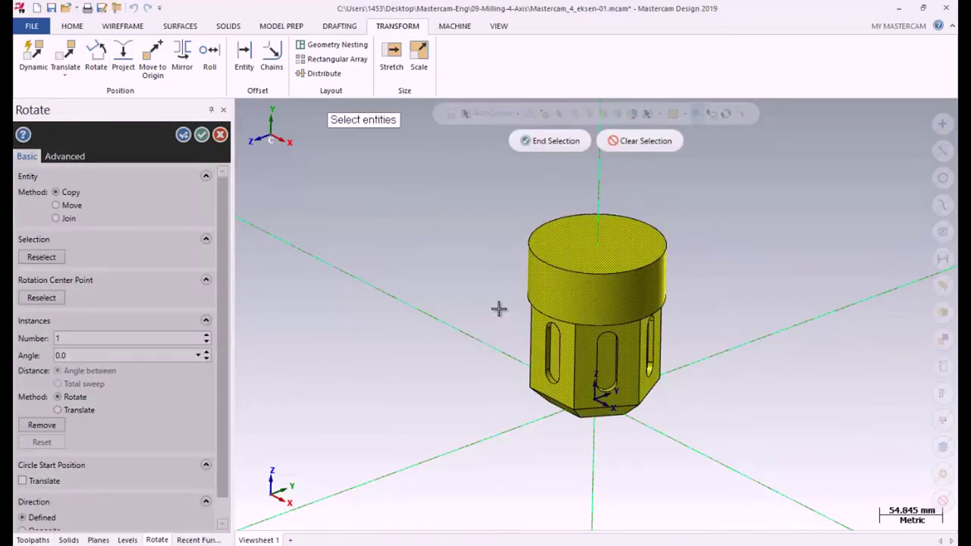
{"action": "left_click", "coordinate": [551, 141]}
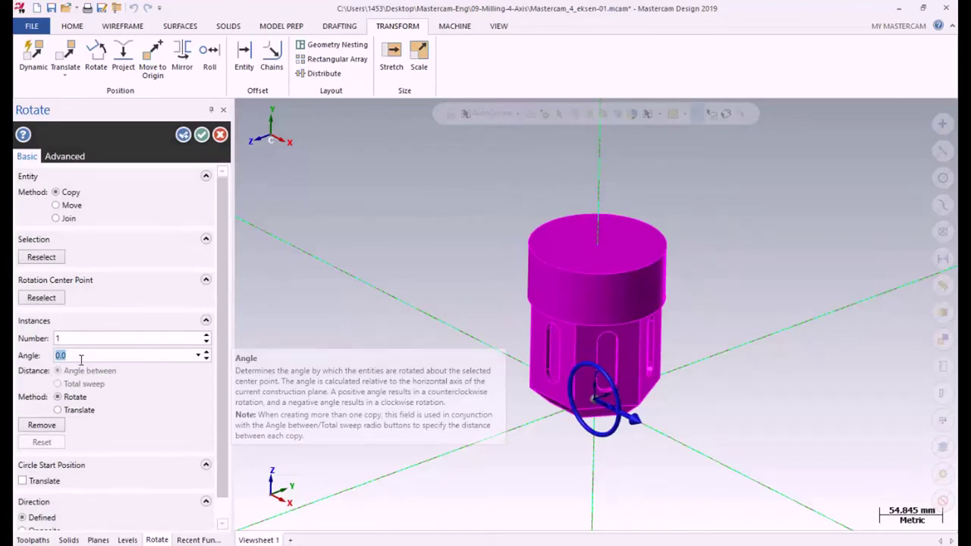
{"action": "type", "text": "90"}
{"action": "key", "text": "Return"}
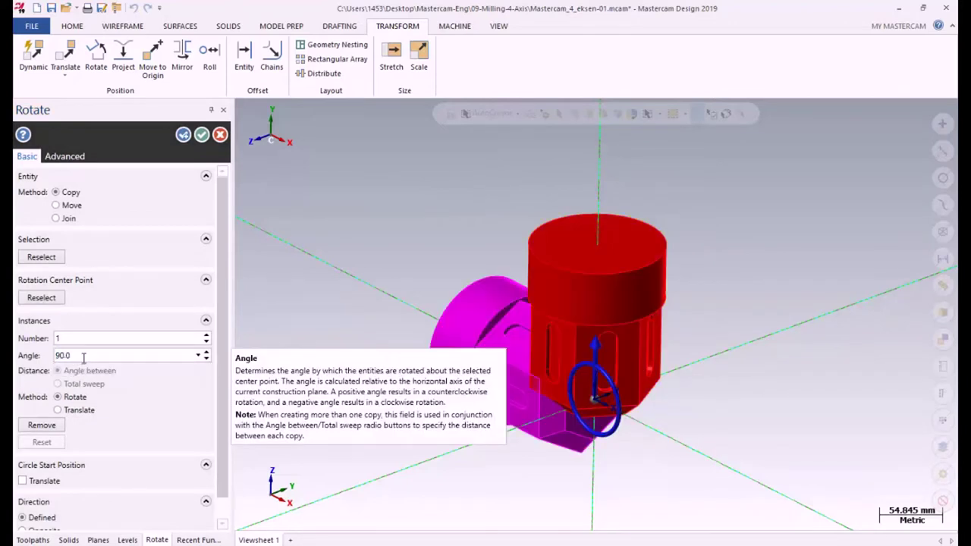
{"action": "left_click", "coordinate": [58, 205]}
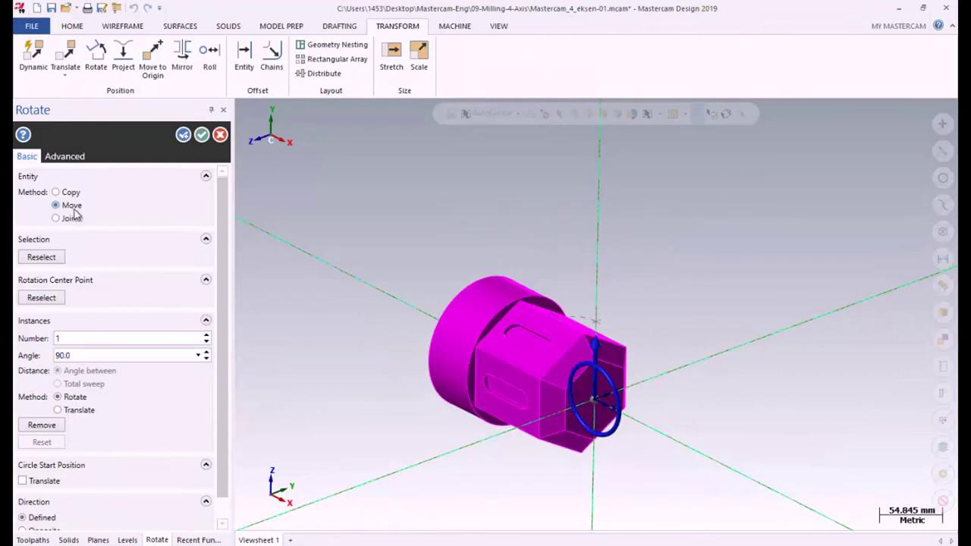
{"action": "left_click", "coordinate": [202, 135]}
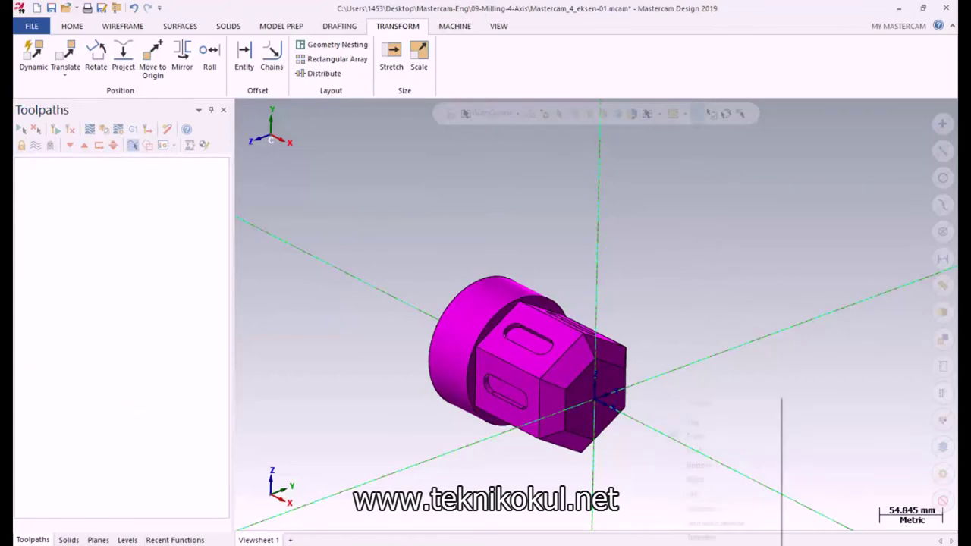
Return the construction plane to Top and show the rotated part in the Top (WCS) view
{"action": "right_click", "coordinate": [666, 398]}
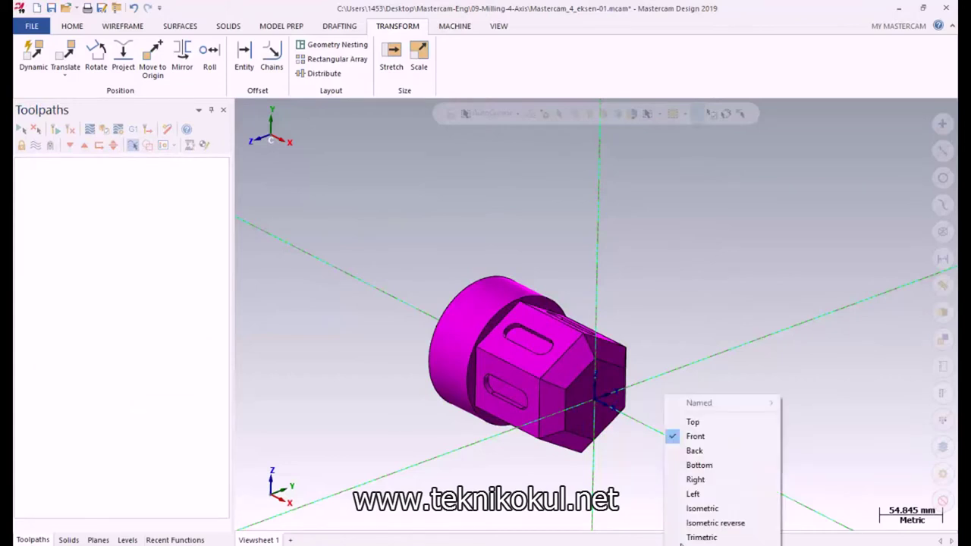
{"action": "left_click", "coordinate": [693, 423]}
{"action": "right_click", "coordinate": [438, 199]}
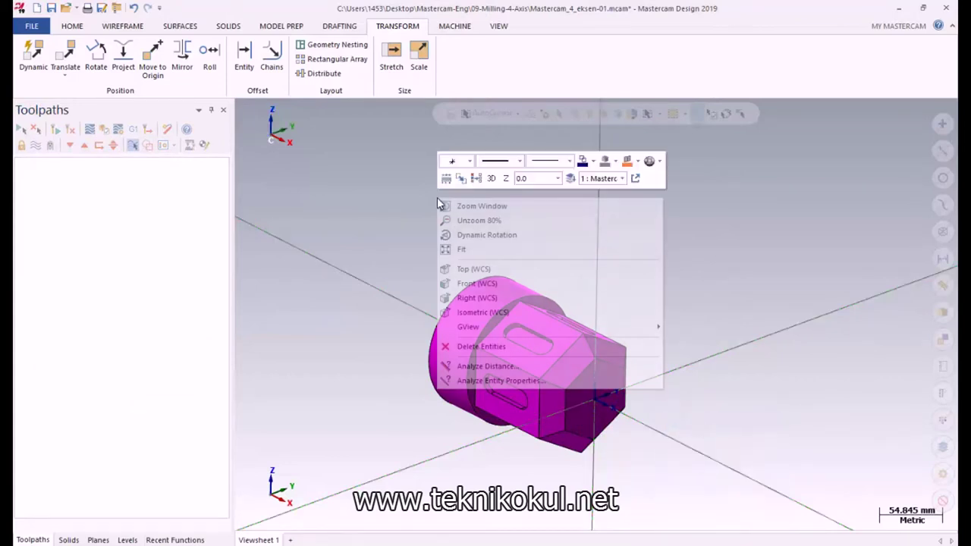
{"action": "left_click", "coordinate": [468, 266]}
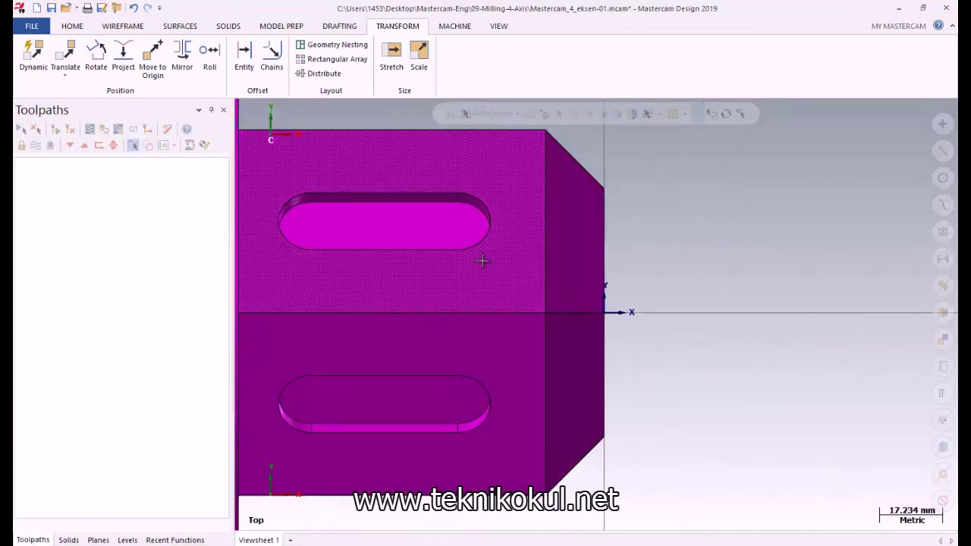
{"action": "scroll", "coordinate": [758, 357], "scroll_direction": "up", "scroll_amount": 1}
{"action": "right_click", "coordinate": [720, 273]}
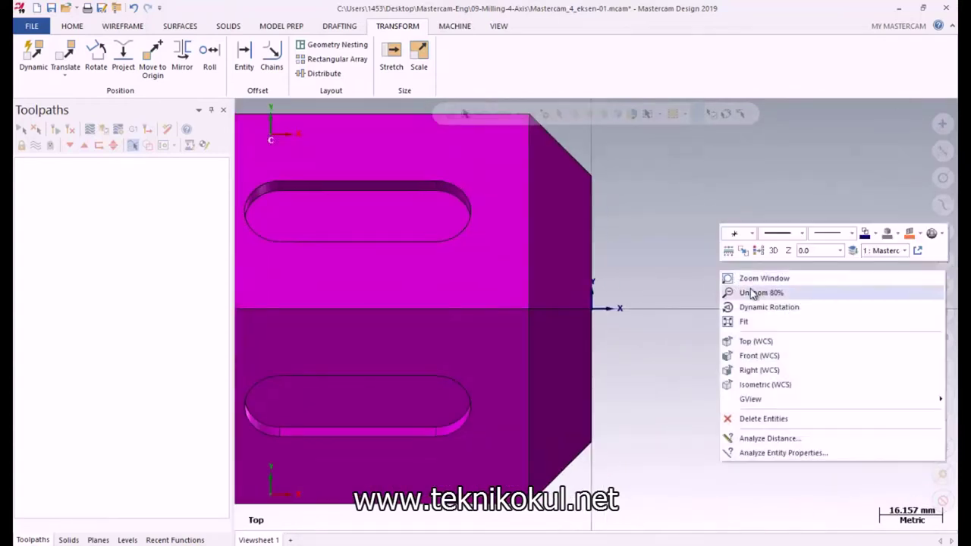
{"action": "left_click", "coordinate": [756, 343]}
Clear the transform result colors from the part and show the whole part in the Top (WCS) view
{"action": "right_click", "coordinate": [690, 255]}
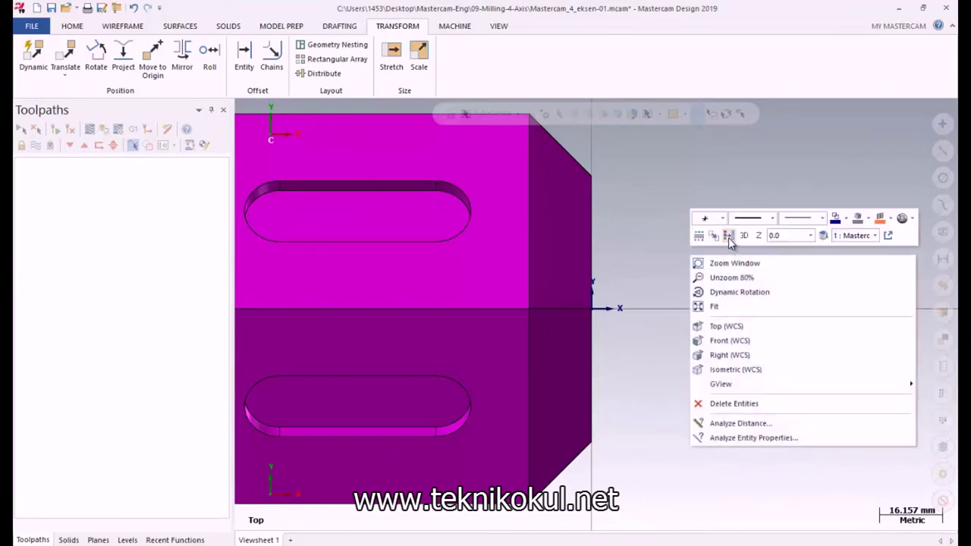
{"action": "left_click", "coordinate": [661, 253]}
{"action": "right_click", "coordinate": [648, 261]}
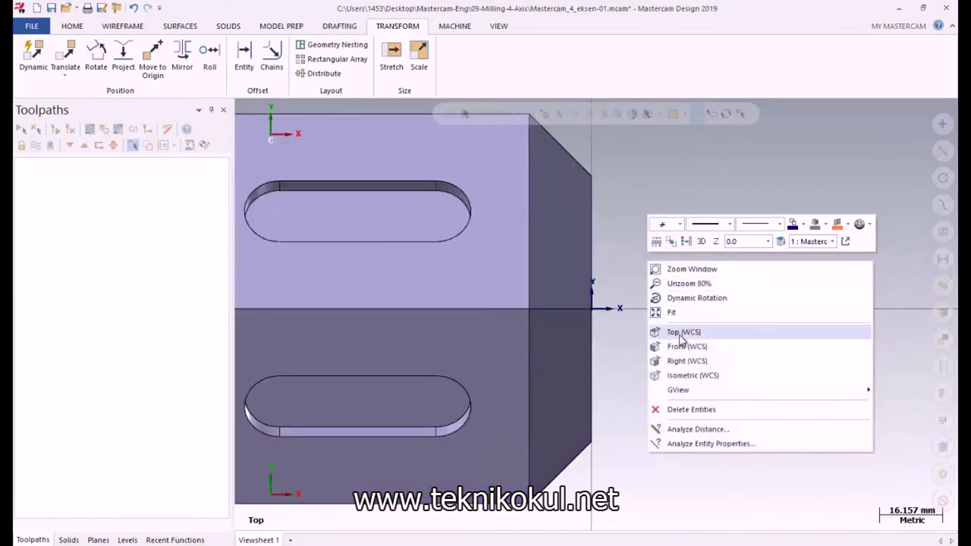
{"action": "left_click", "coordinate": [681, 330]}
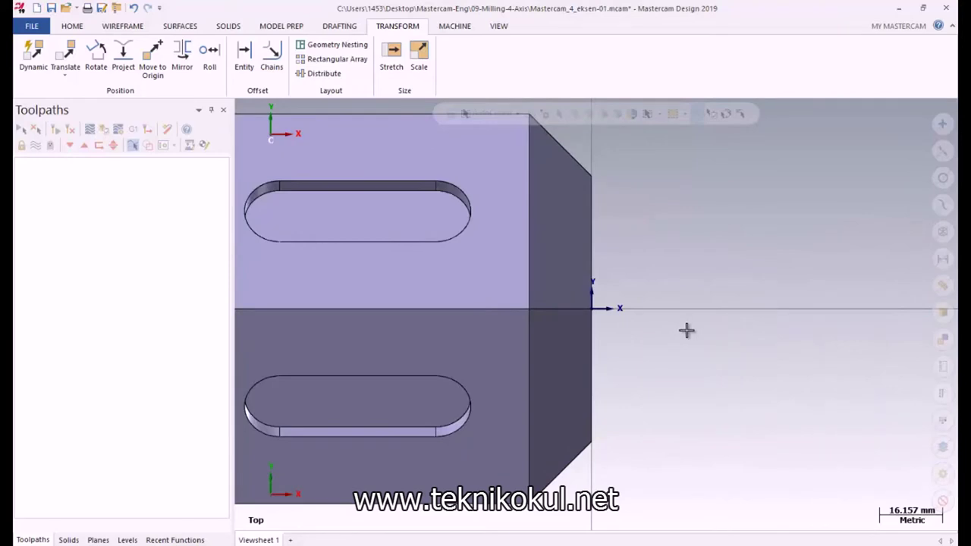
{"action": "scroll", "coordinate": [690, 333], "scroll_direction": "down", "scroll_amount": 4}
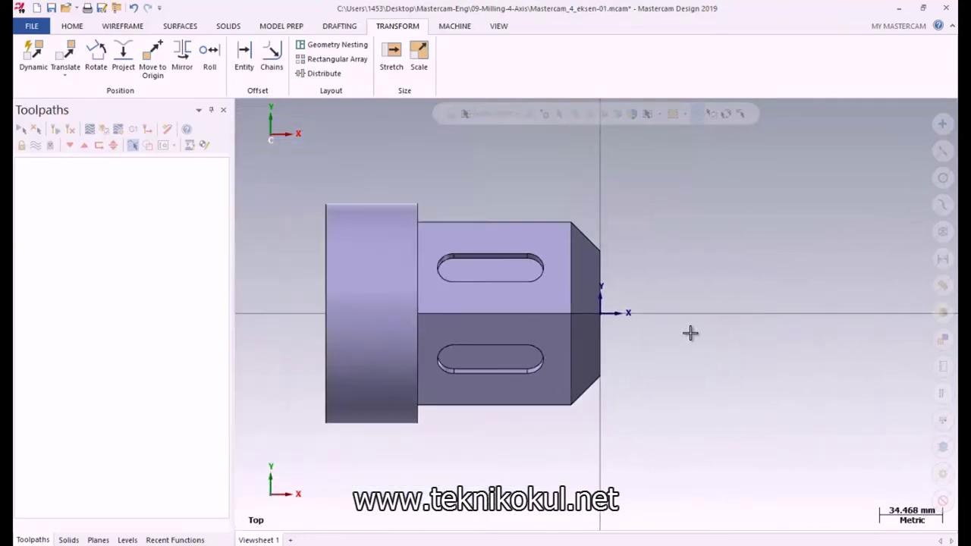
Set the construction plane to Right and rotate the solid by 180/6 (30°) about the origin with the Move method
{"action": "middle_click_drag", "start_coordinate": [673, 421], "coordinate": [531, 340]}
{"action": "right_click", "coordinate": [685, 395]}
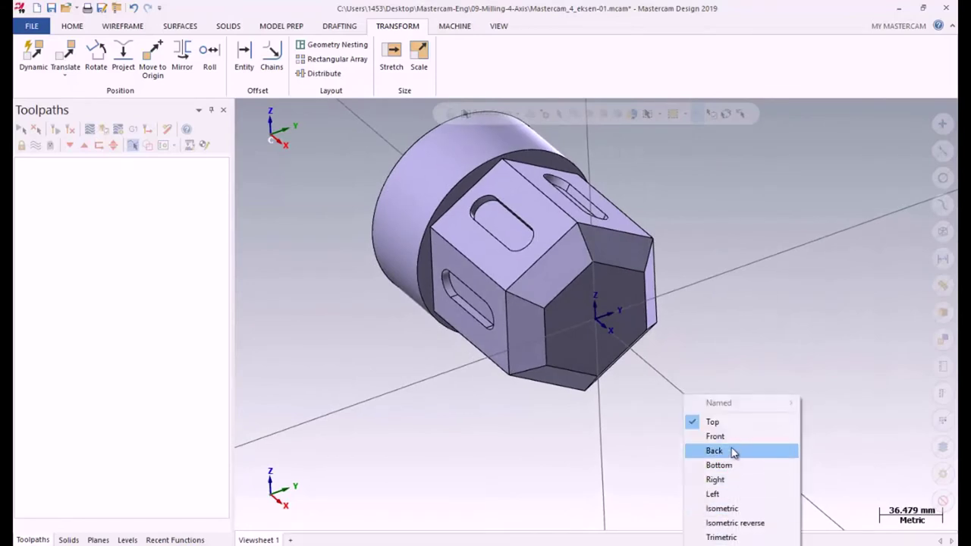
{"action": "left_click", "coordinate": [716, 479]}
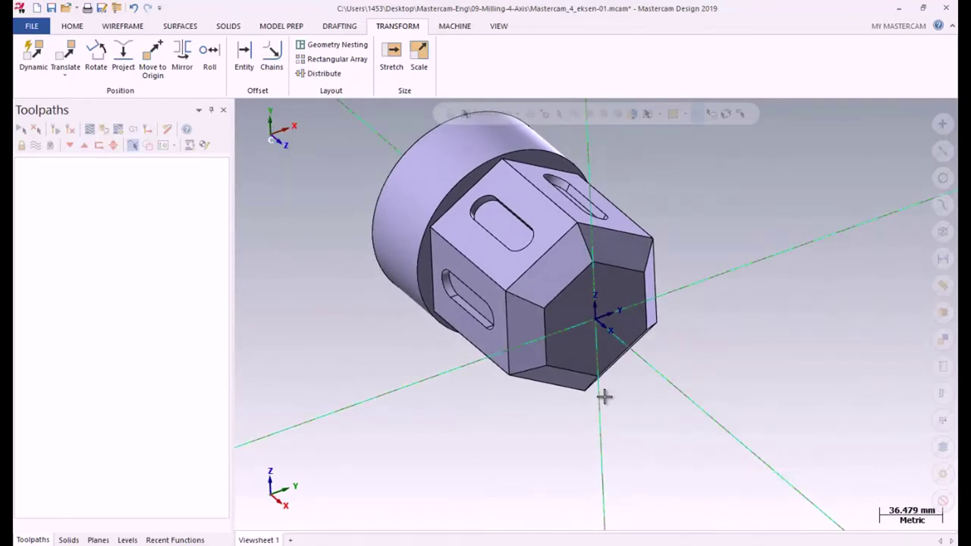
{"action": "mouse_move", "coordinate": [604, 394]}
{"action": "middle_mouse_down"}
{"action": "mouse_move", "coordinate": [541, 417]}
{"action": "mouse_move", "coordinate": [583, 417]}
{"action": "mouse_move", "coordinate": [549, 444]}
{"action": "mouse_move", "coordinate": [381, 174]}
{"action": "mouse_move", "coordinate": [281, 103]}
{"action": "middle_mouse_up"}
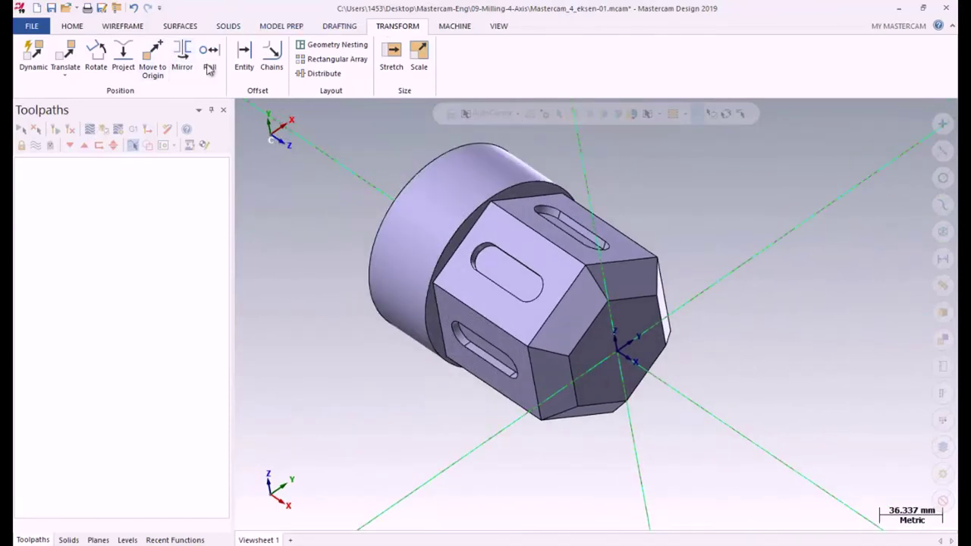
{"action": "left_click", "coordinate": [466, 185]}
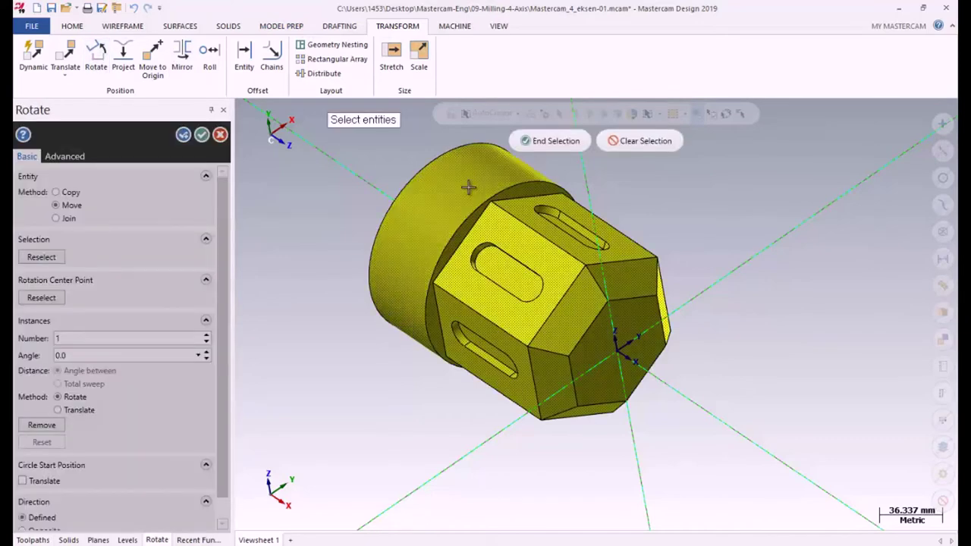
{"action": "left_click", "coordinate": [550, 141]}
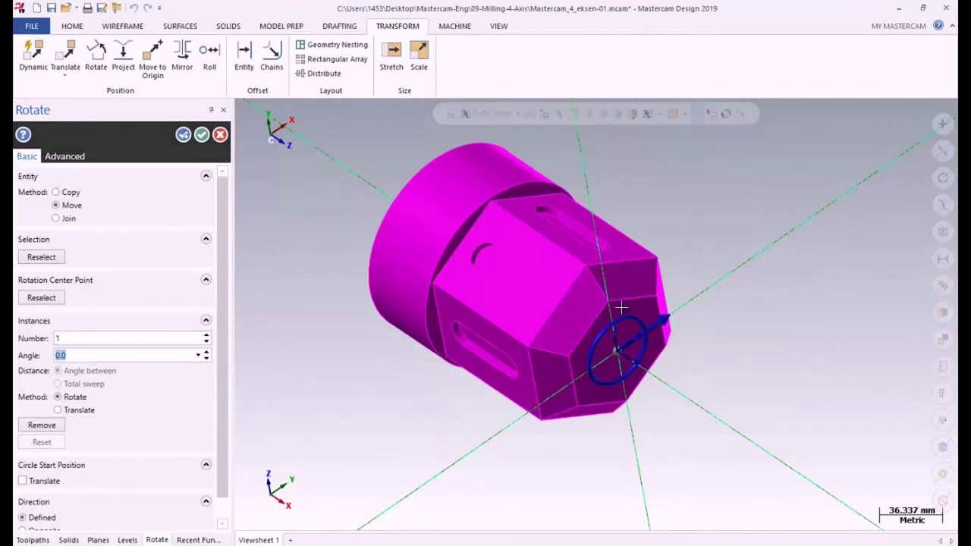
{"action": "type", "text": "180"}
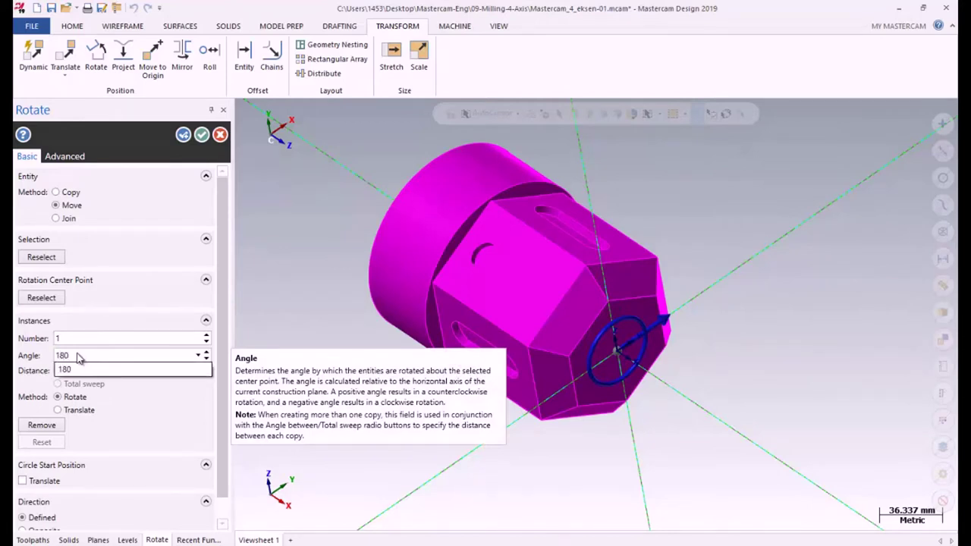
{"action": "key", "text": "Return"}
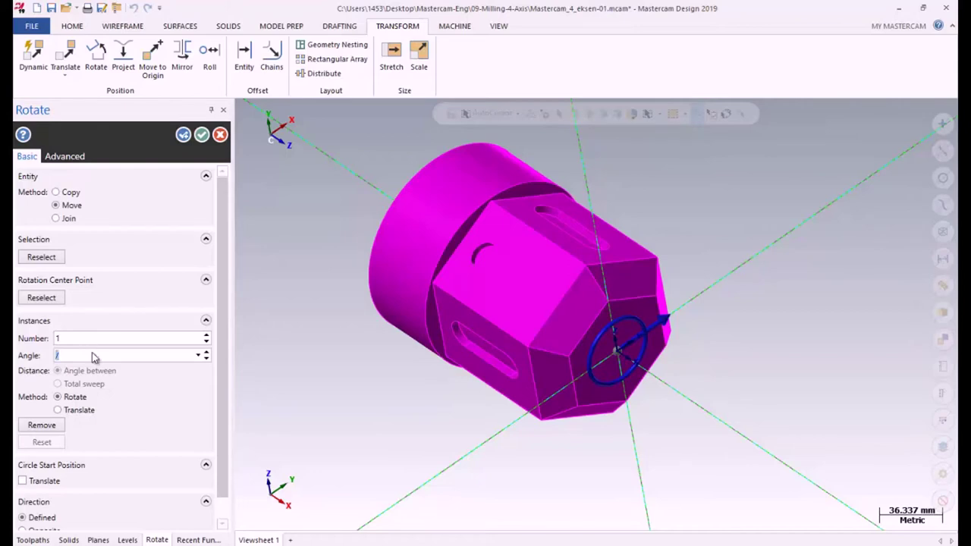
{"action": "type", "text": "180/6"}
{"action": "key", "text": "Return"}
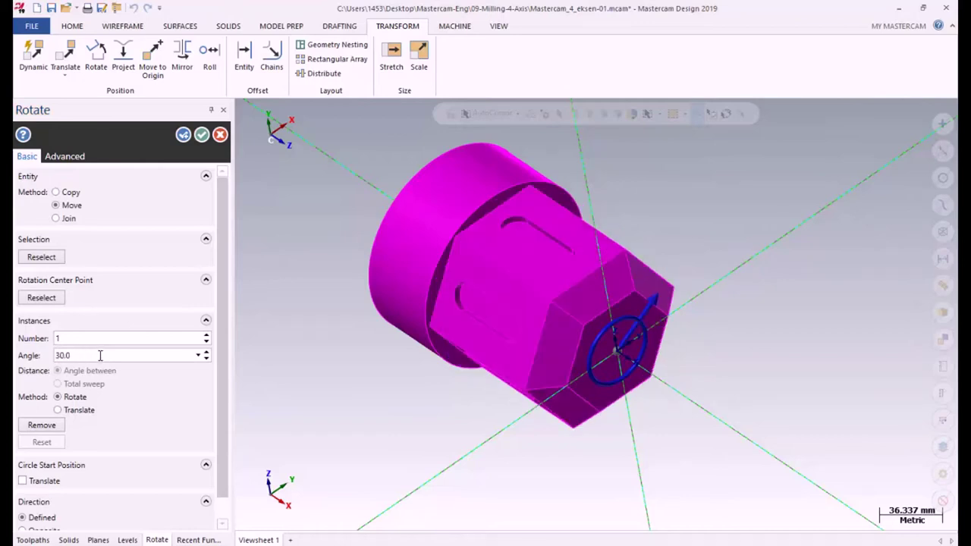
{"action": "left_click", "coordinate": [203, 135]}
Clear the transform result colors from the rotated part and check it in the Right (WCS) view
{"action": "right_click", "coordinate": [319, 263]}
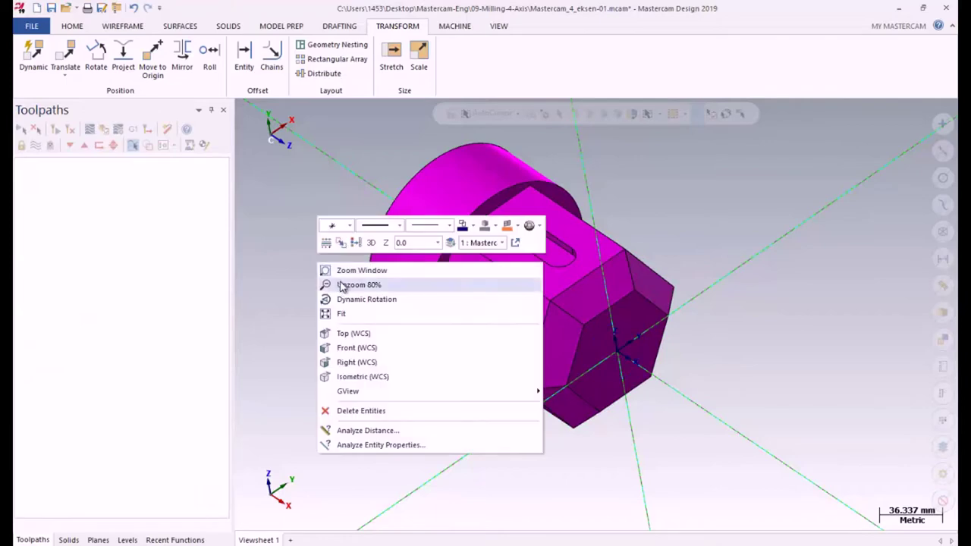
{"action": "left_click", "coordinate": [356, 243]}
{"action": "middle_click_drag", "start_coordinate": [436, 359], "coordinate": [313, 241]}
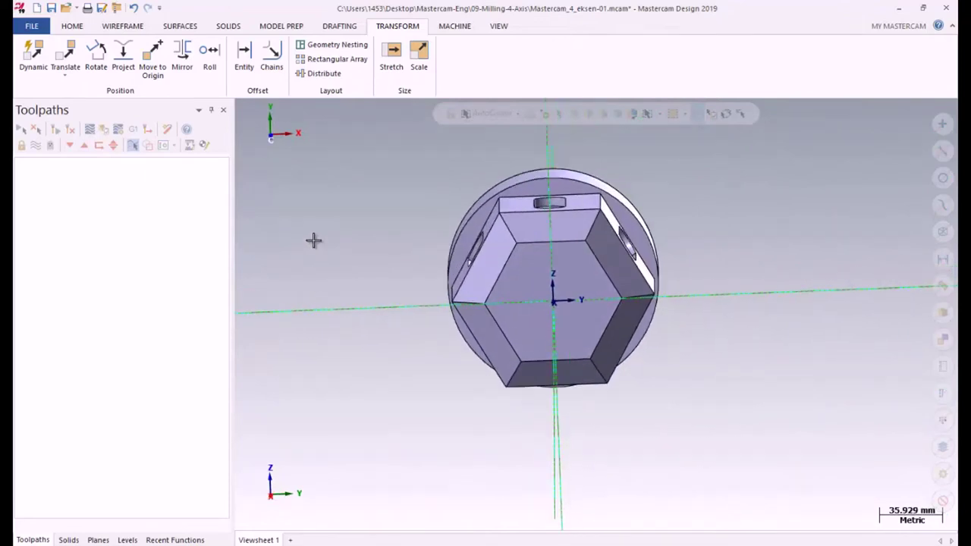
{"action": "right_click", "coordinate": [313, 240]}
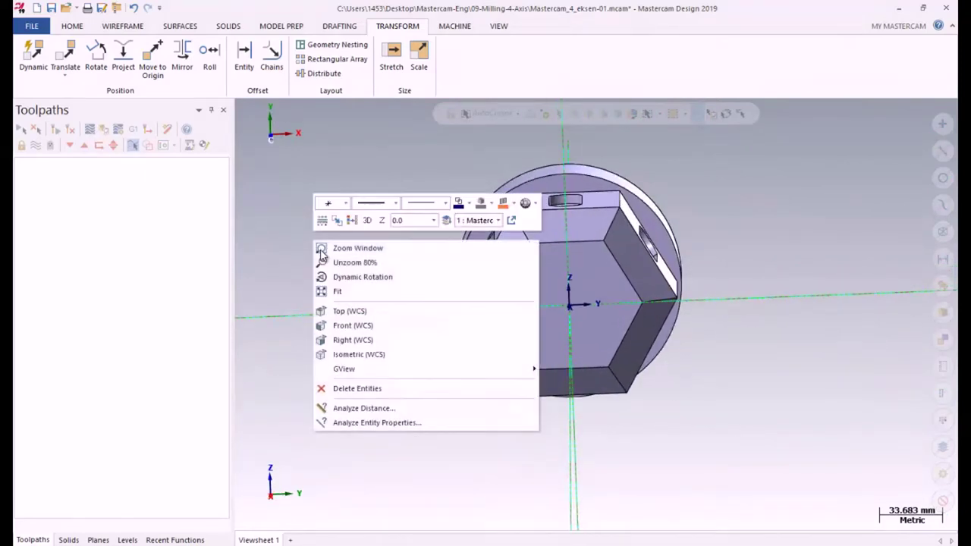
{"action": "left_click", "coordinate": [351, 340]}
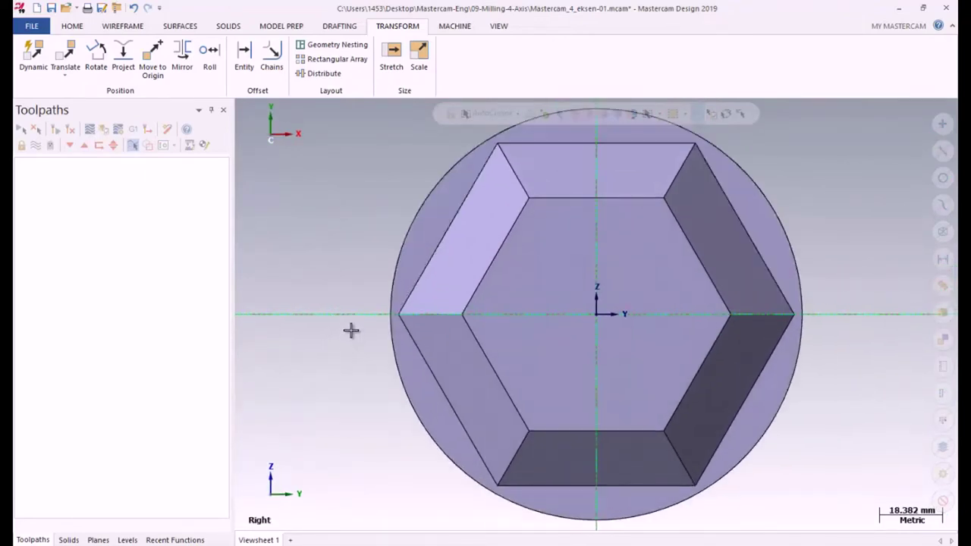
Show the part in the Isometric (WCS) view and save the file as Mastercam_4_eksen-01 in the 09-Milling-4-Axis folder
{"action": "right_click", "coordinate": [312, 225]}
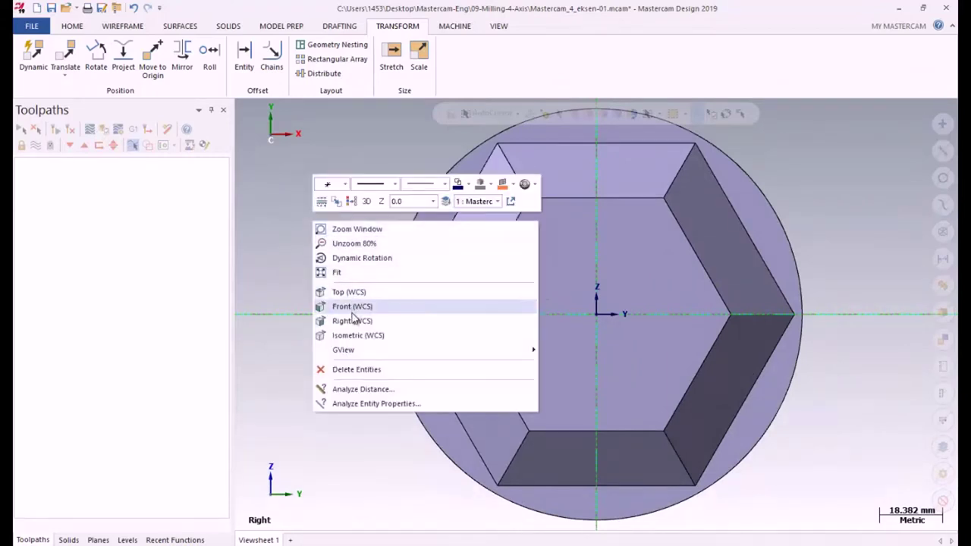
{"action": "left_click", "coordinate": [351, 336]}
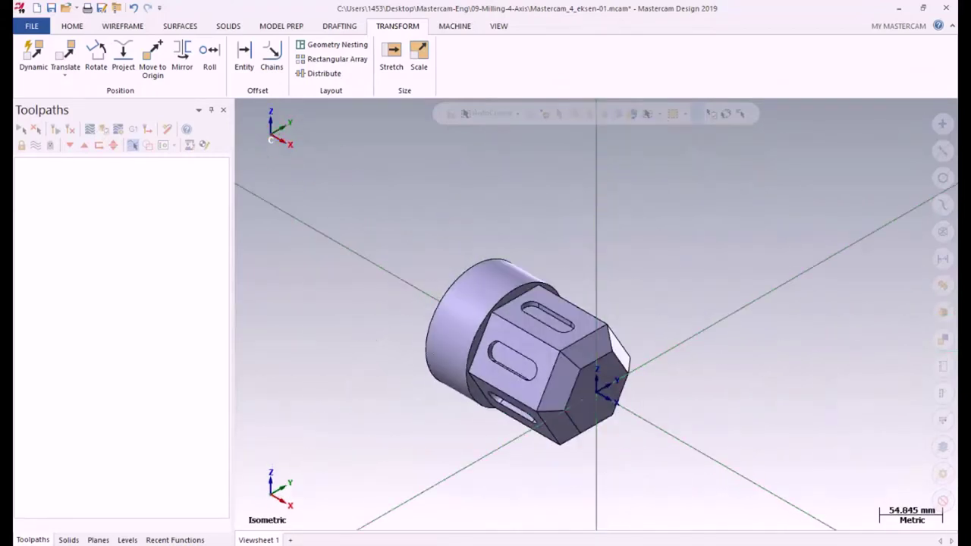
{"action": "right_click", "coordinate": [686, 398]}
{"action": "left_click", "coordinate": [712, 421]}
{"action": "left_click", "coordinate": [52, 9]}
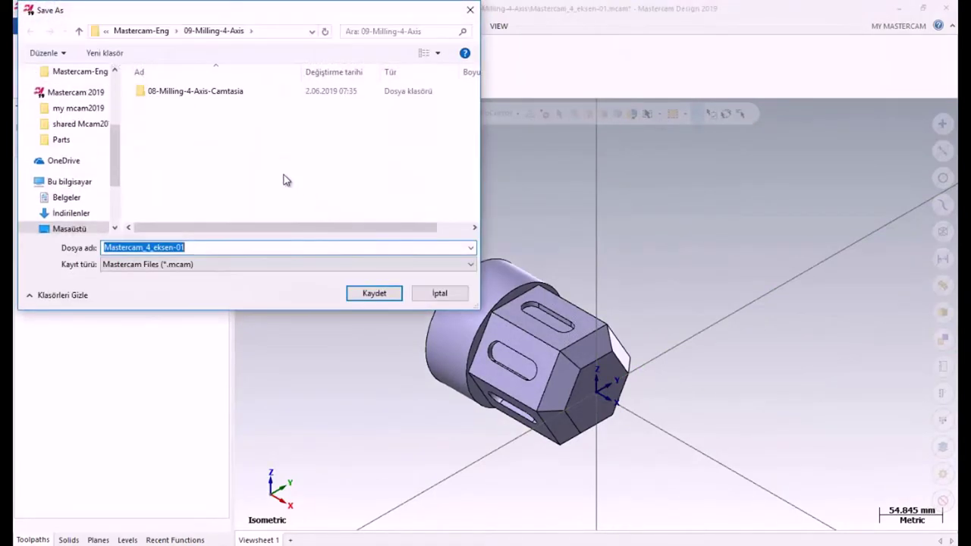
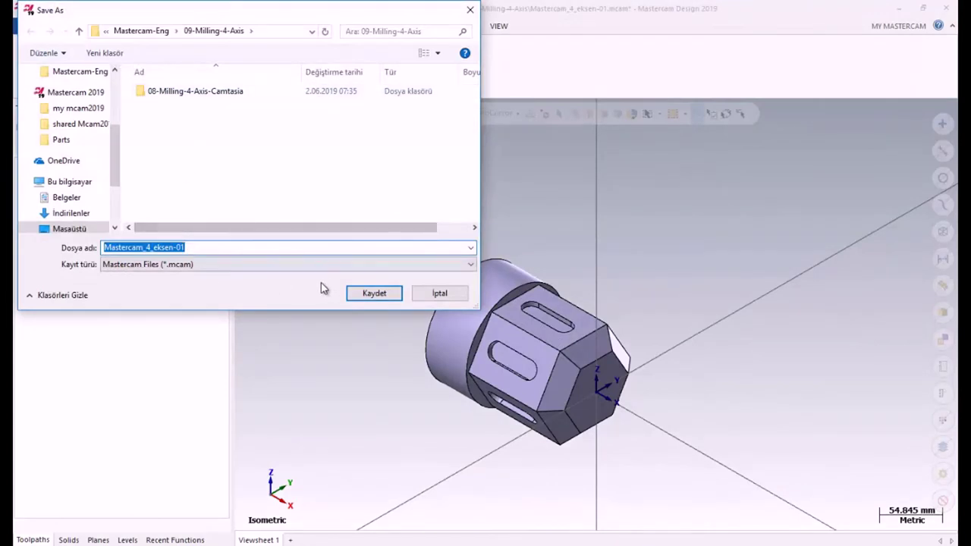
{"action": "left_click", "coordinate": [371, 295]}
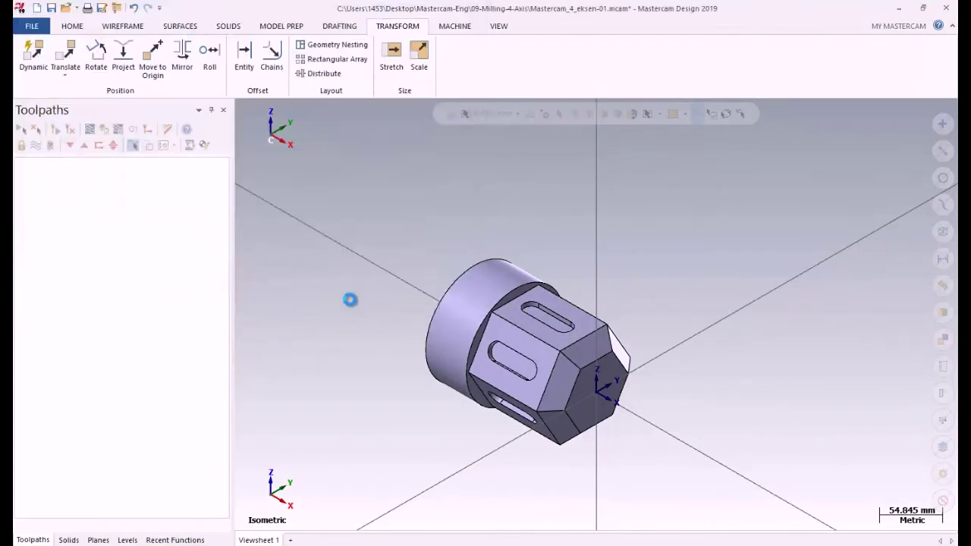
Add the default Mill machine to the part file
{"action": "mouse_move", "coordinate": [342, 305]}
{"action": "middle_mouse_down"}
{"action": "mouse_move", "coordinate": [440, 310]}
{"action": "mouse_move", "coordinate": [414, 264]}
{"action": "mouse_move", "coordinate": [433, 288]}
{"action": "mouse_move", "coordinate": [446, 345]}
{"action": "mouse_move", "coordinate": [425, 302]}
{"action": "mouse_move", "coordinate": [422, 310]}
{"action": "middle_mouse_up"}
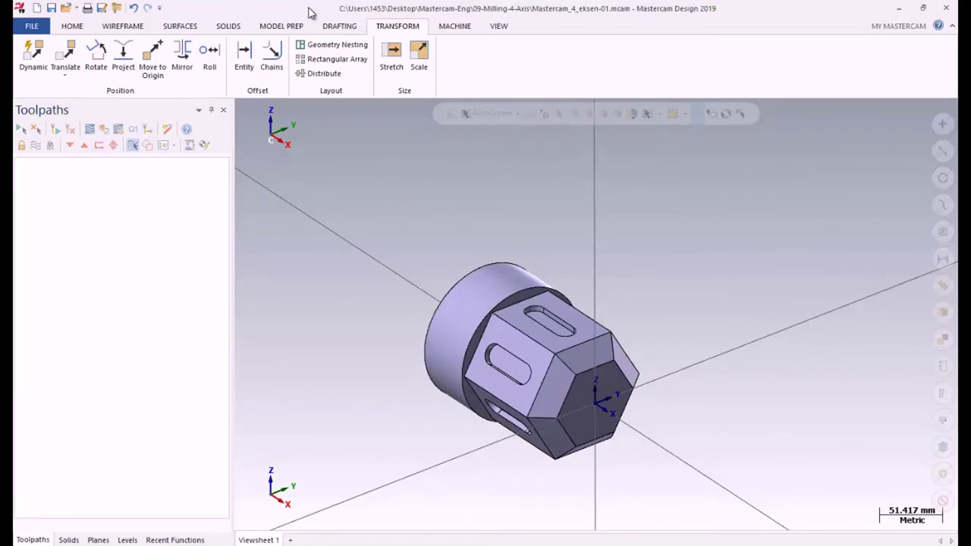
{"action": "left_click", "coordinate": [457, 27]}
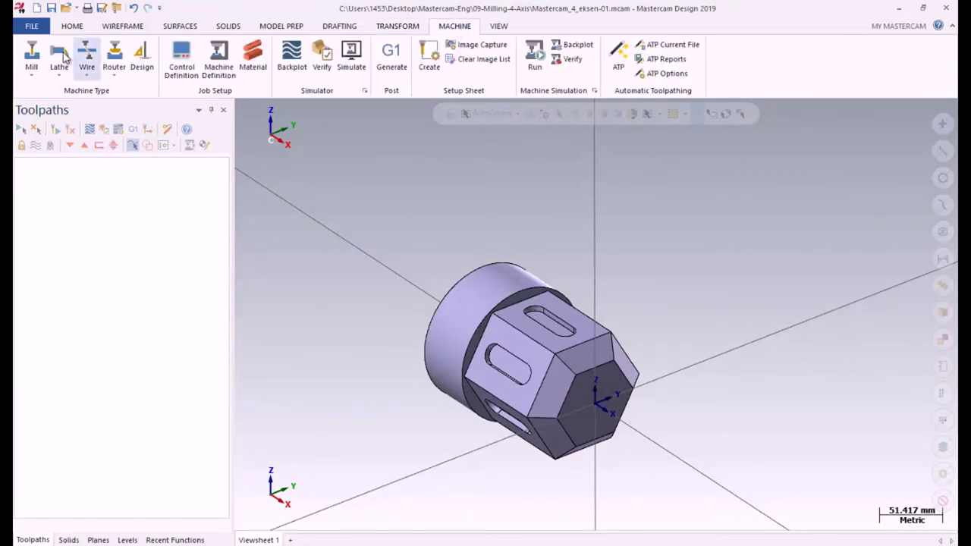
{"action": "left_click", "coordinate": [31, 64]}
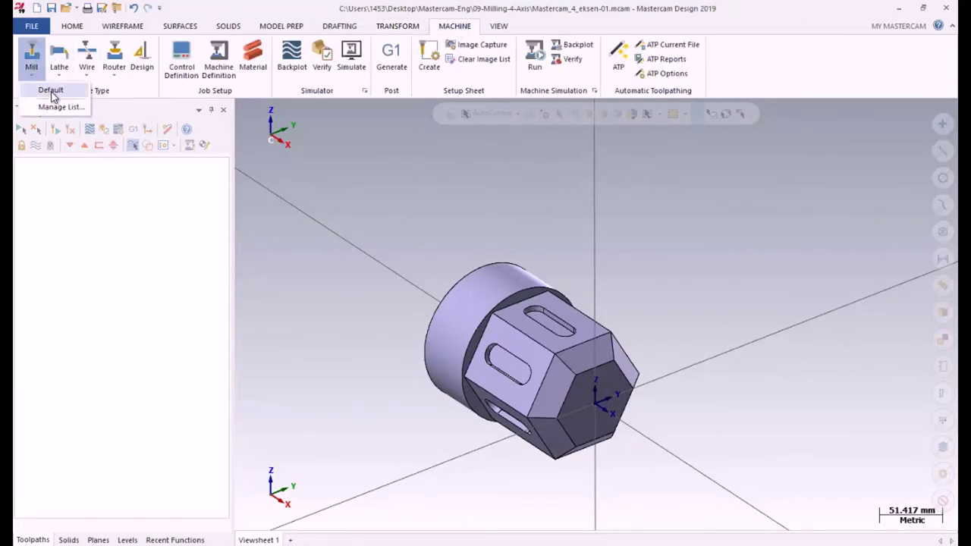
{"action": "left_click", "coordinate": [51, 91]}
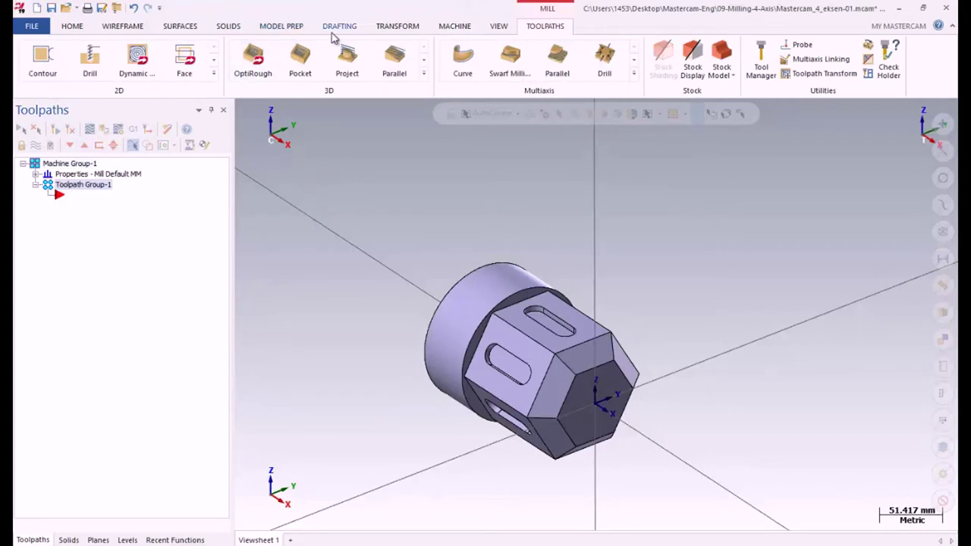
Create a Curve One Edge curve on the top hexagon face's edge next to the cylindrical collar
{"action": "left_click", "coordinate": [396, 26]}
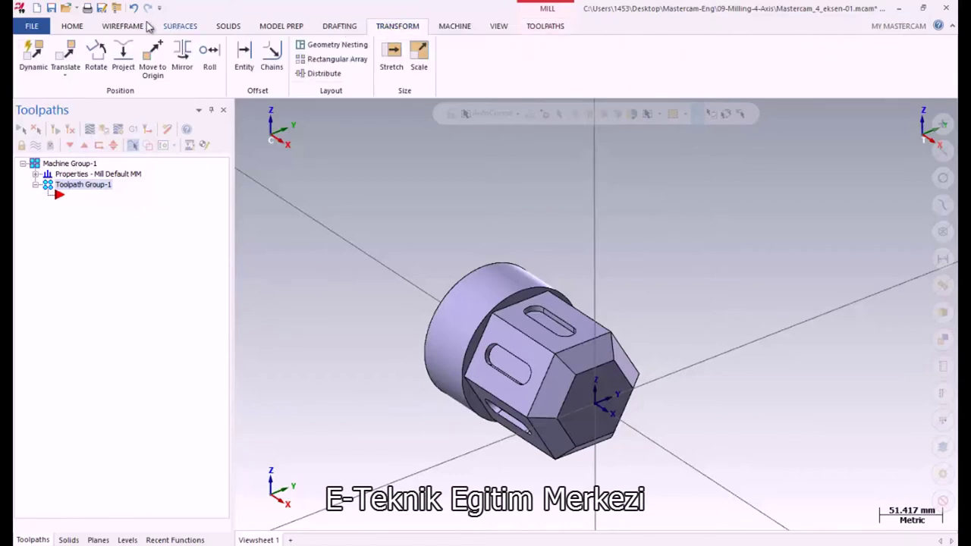
{"action": "left_click", "coordinate": [113, 29]}
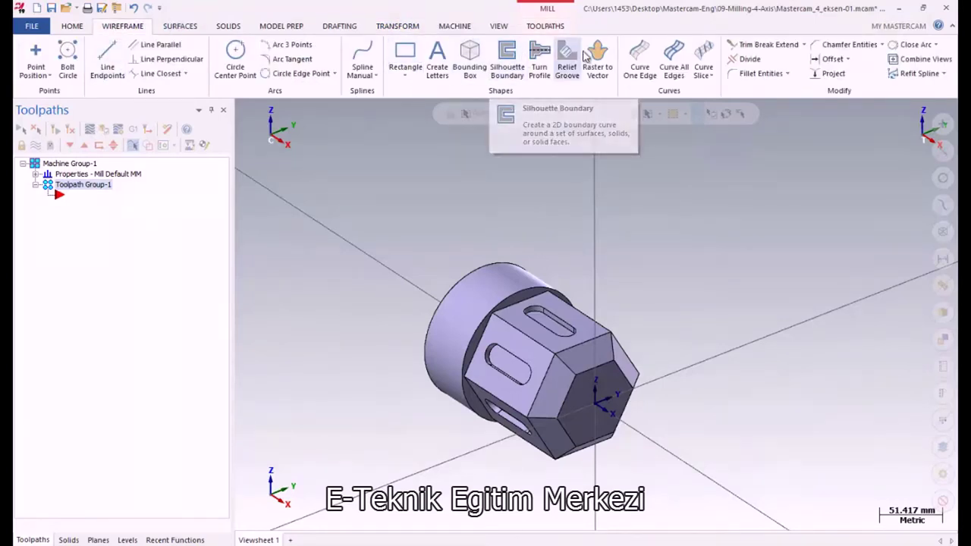
{"action": "left_click", "coordinate": [639, 52]}
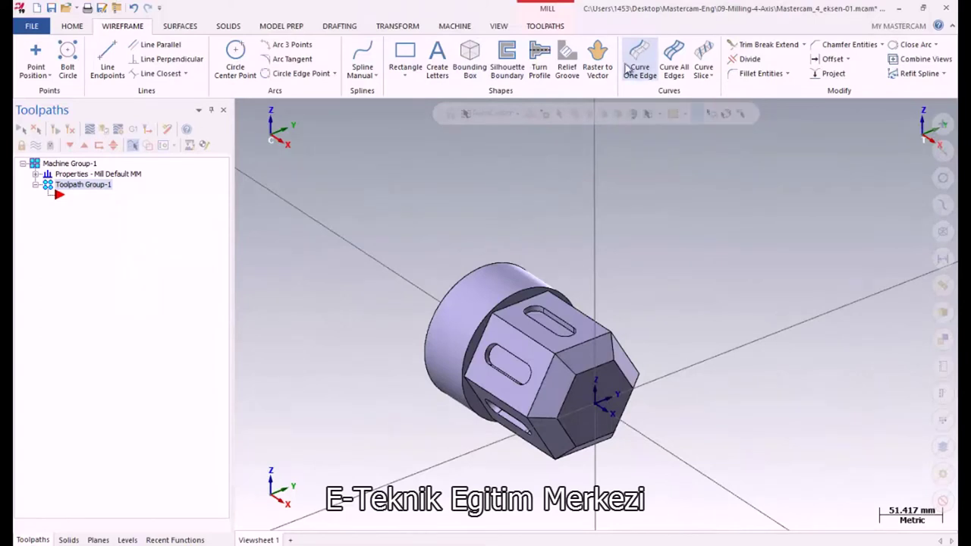
{"action": "left_click", "coordinate": [514, 311]}
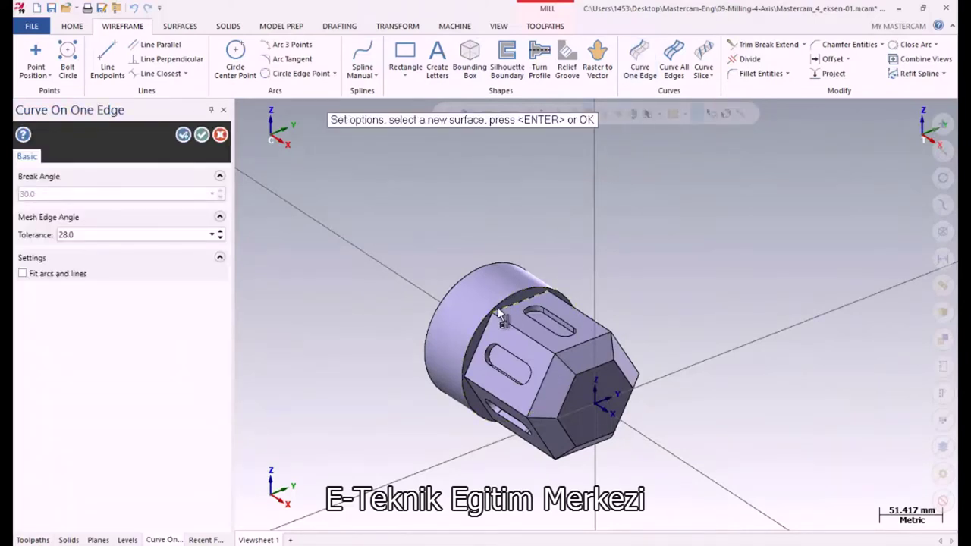
{"action": "left_click", "coordinate": [202, 135]}
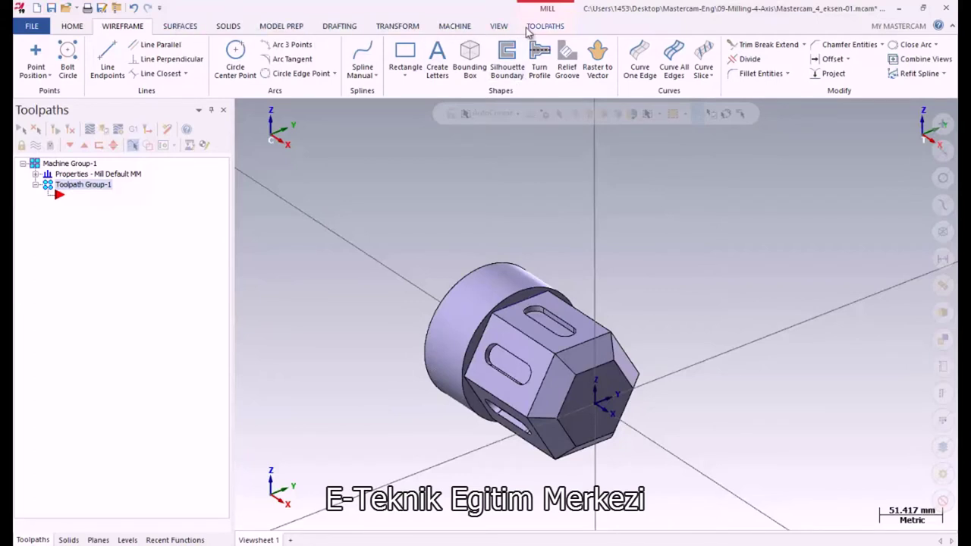
{"action": "left_click", "coordinate": [74, 29]}
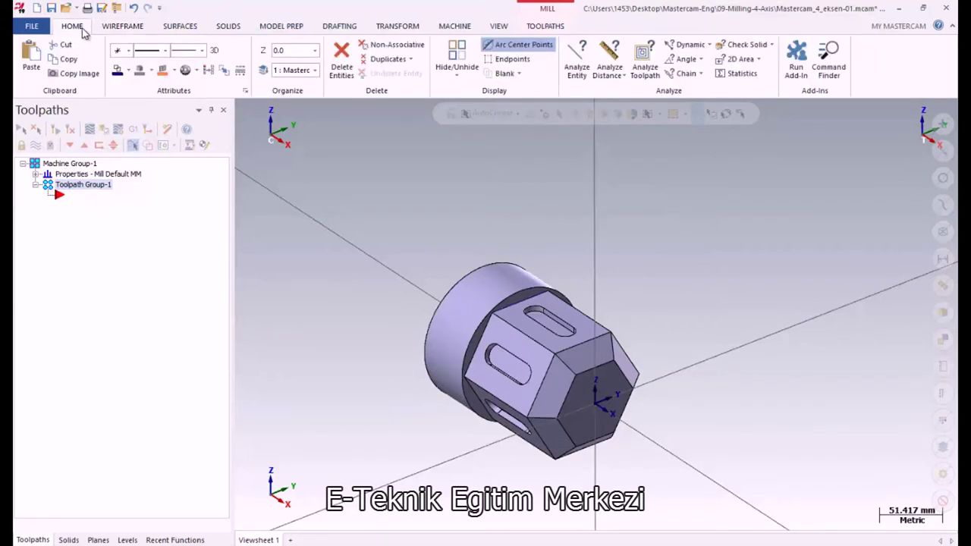
{"action": "left_click", "coordinate": [124, 27]}
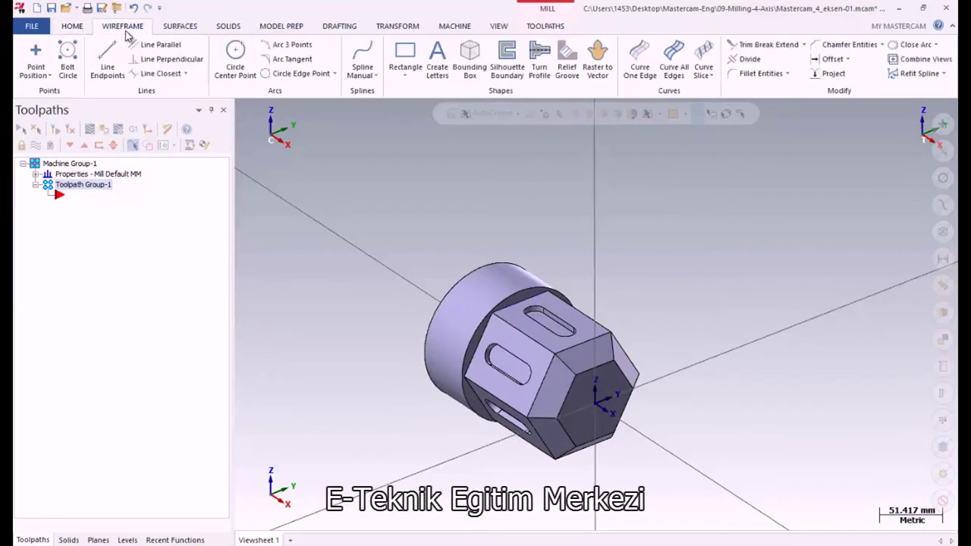
{"action": "left_click", "coordinate": [764, 45]}
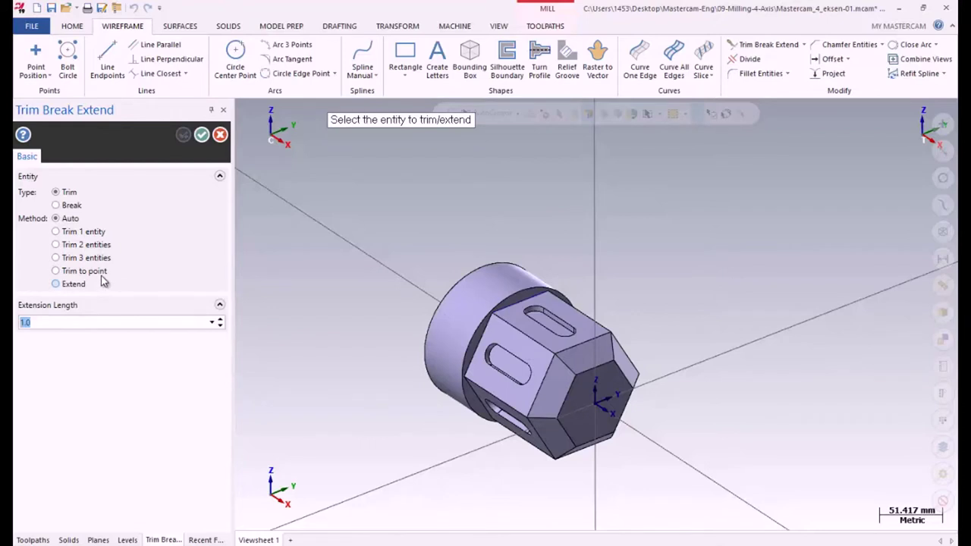
{"action": "key", "text": "Escape"}
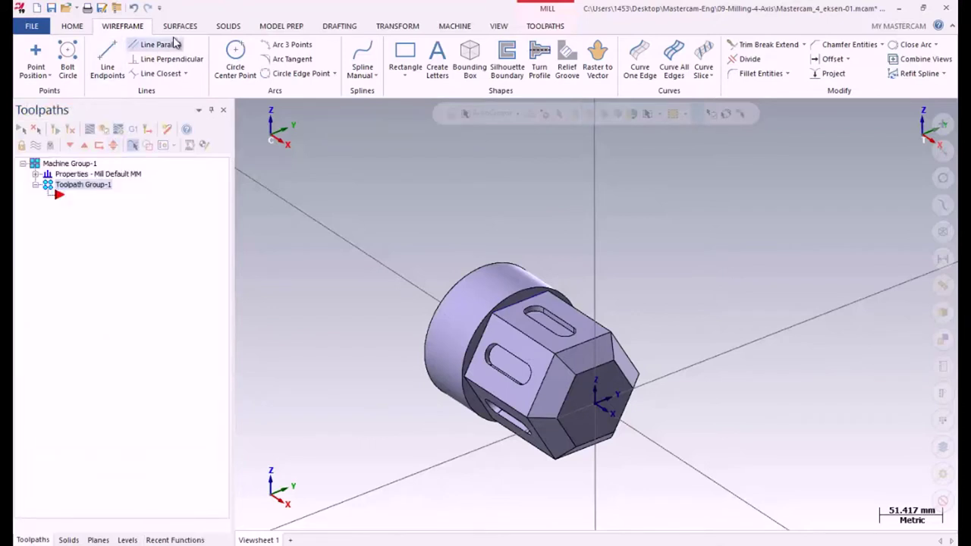
Analyze the properties of the top hexagon face's edge next to the cylindrical collar
{"action": "left_click", "coordinate": [72, 26]}
{"action": "left_click", "coordinate": [576, 60]}
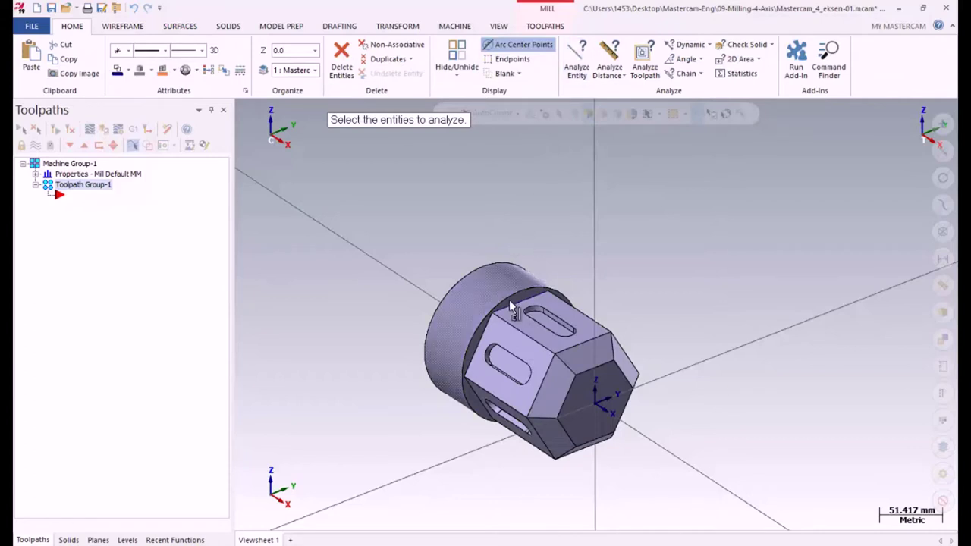
{"action": "left_click", "coordinate": [514, 311]}
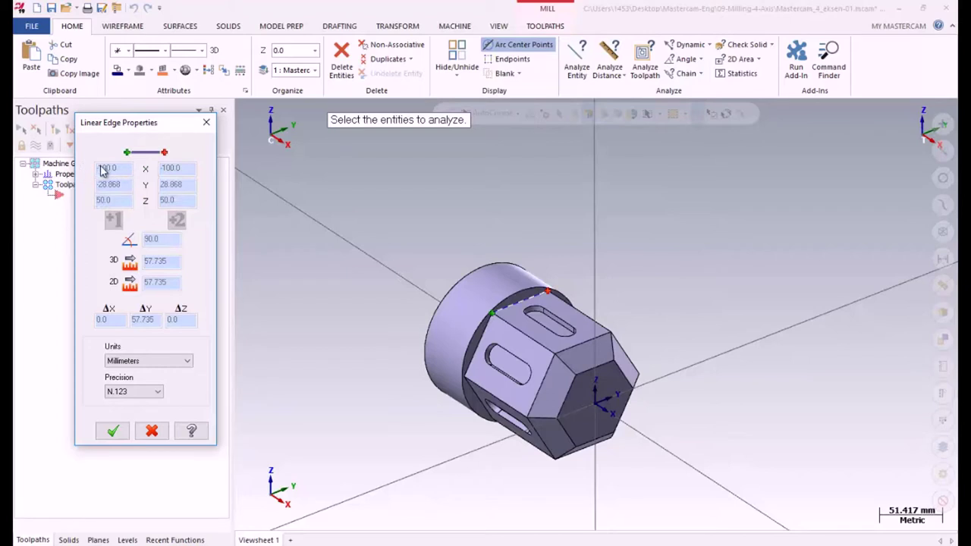
{"action": "left_click", "coordinate": [206, 123]}
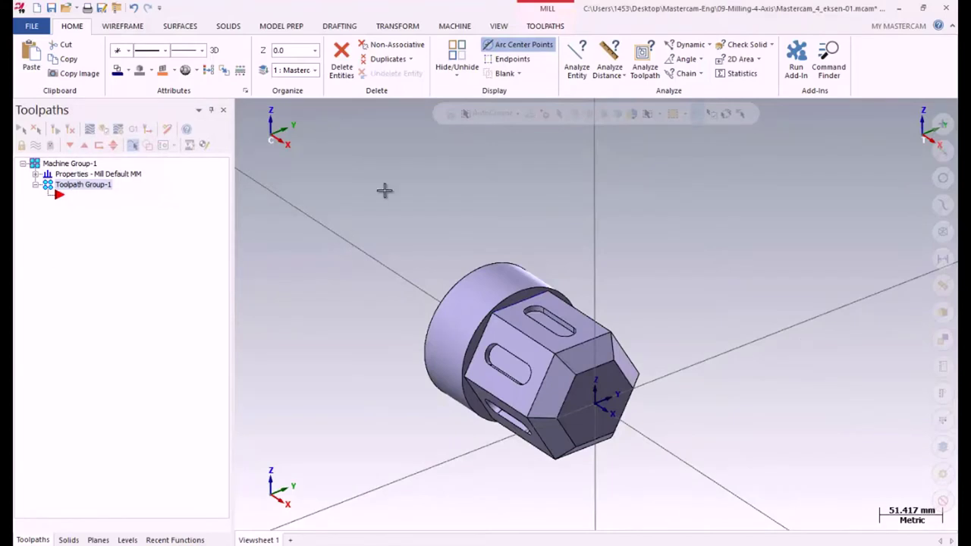
Extend the line along the top face's collar-side edge by 60 mm at both ends with Trim Break Extend
{"action": "left_click", "coordinate": [121, 27]}
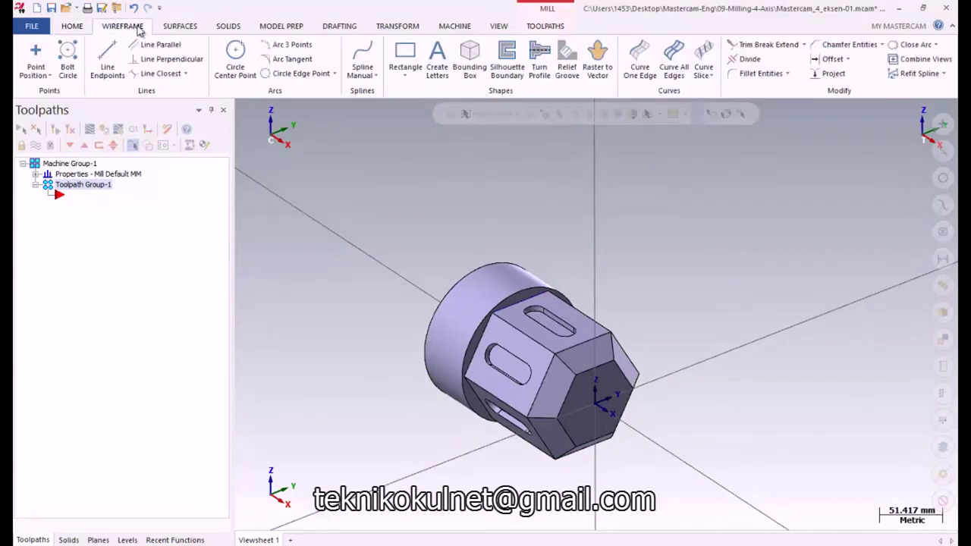
{"action": "left_click", "coordinate": [768, 45]}
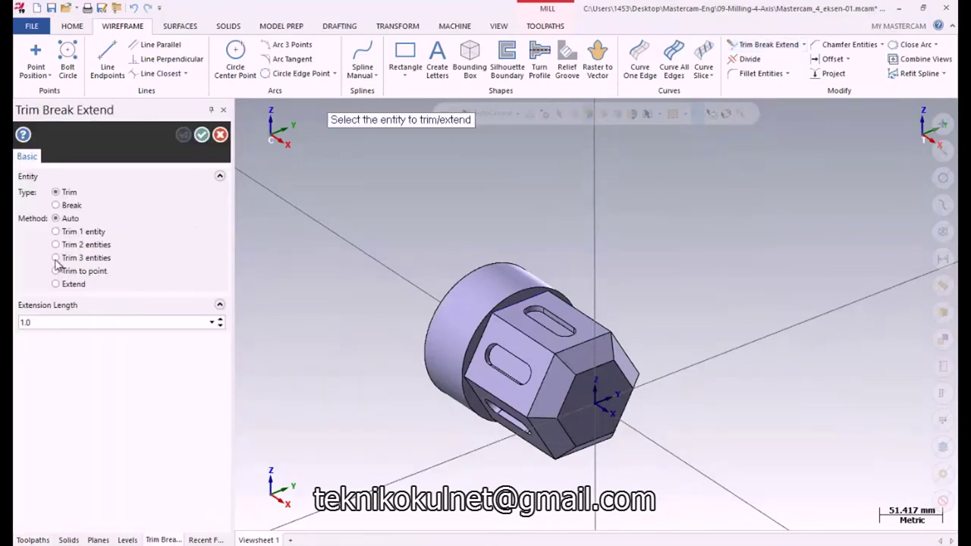
{"action": "left_click", "coordinate": [46, 322]}
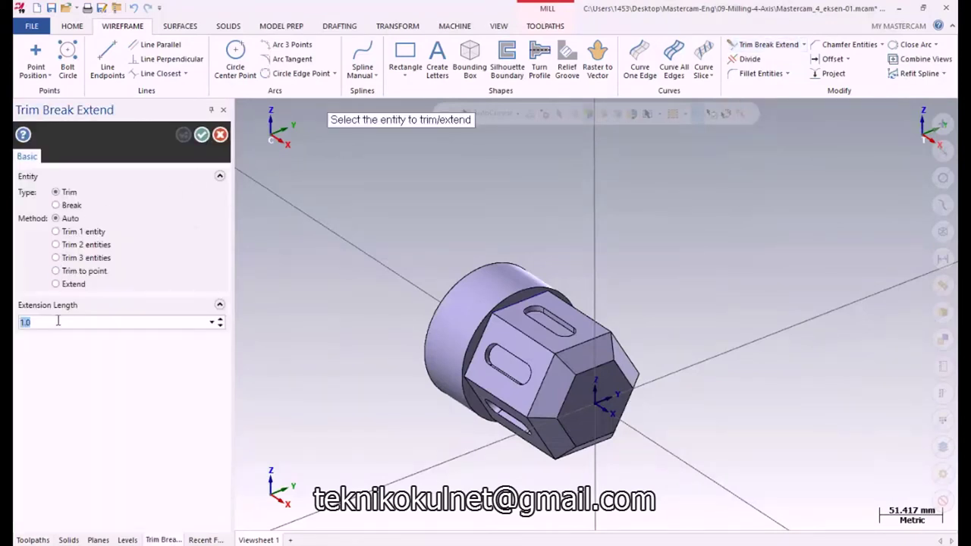
{"action": "type", "text": "60"}
{"action": "key", "text": "Return"}
{"action": "left_click", "coordinate": [505, 311]}
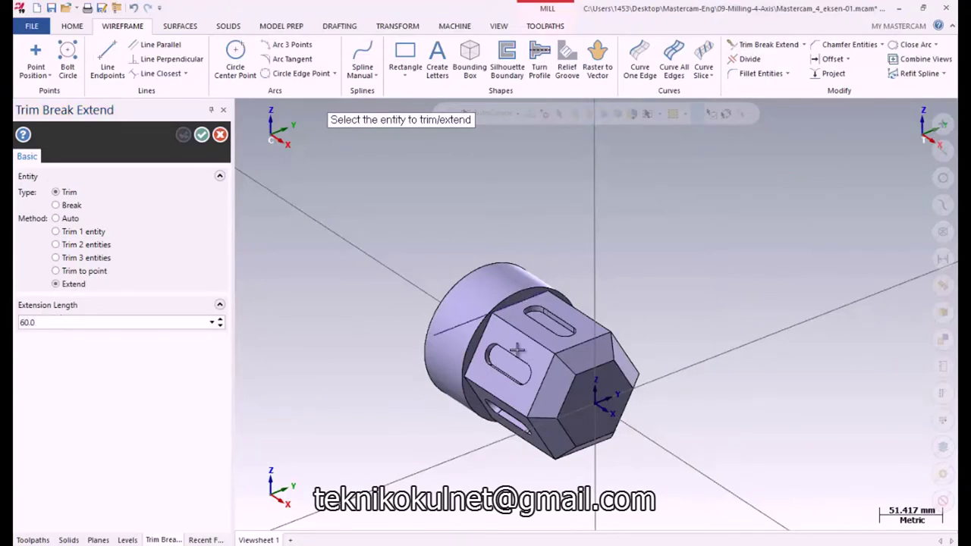
{"action": "left_click", "coordinate": [544, 295]}
Extend both ends of the same line by another 10 mm and finish the Extend command
{"action": "left_click", "coordinate": [47, 323]}
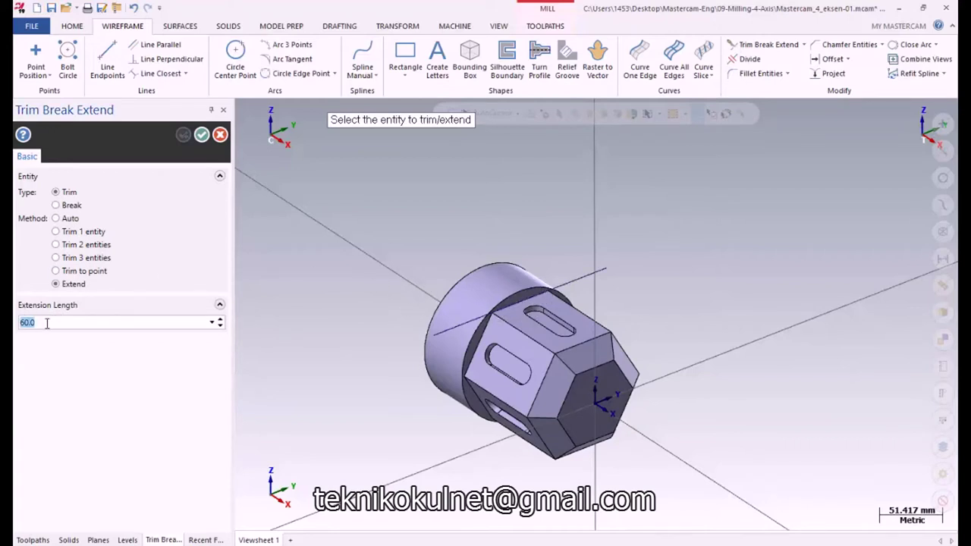
{"action": "type", "text": "10"}
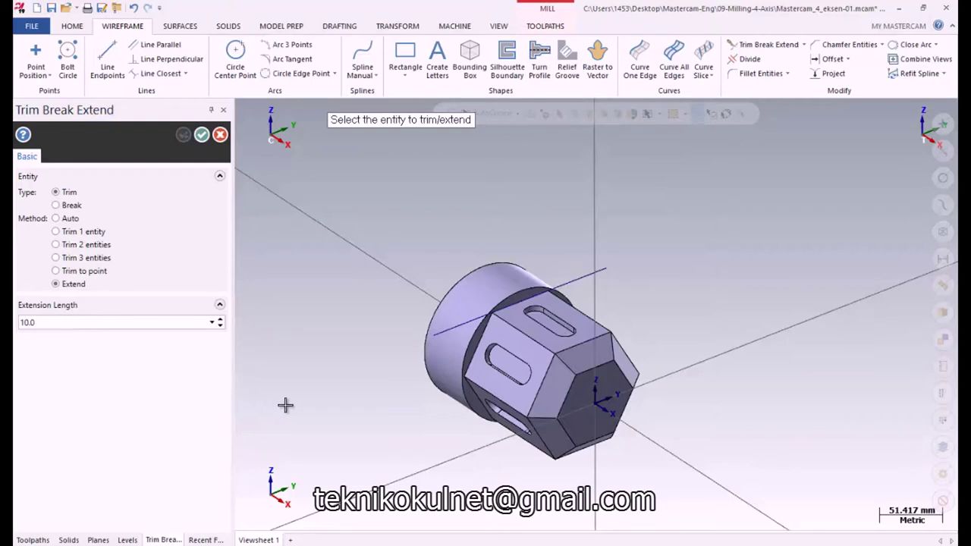
{"action": "left_click", "coordinate": [460, 324]}
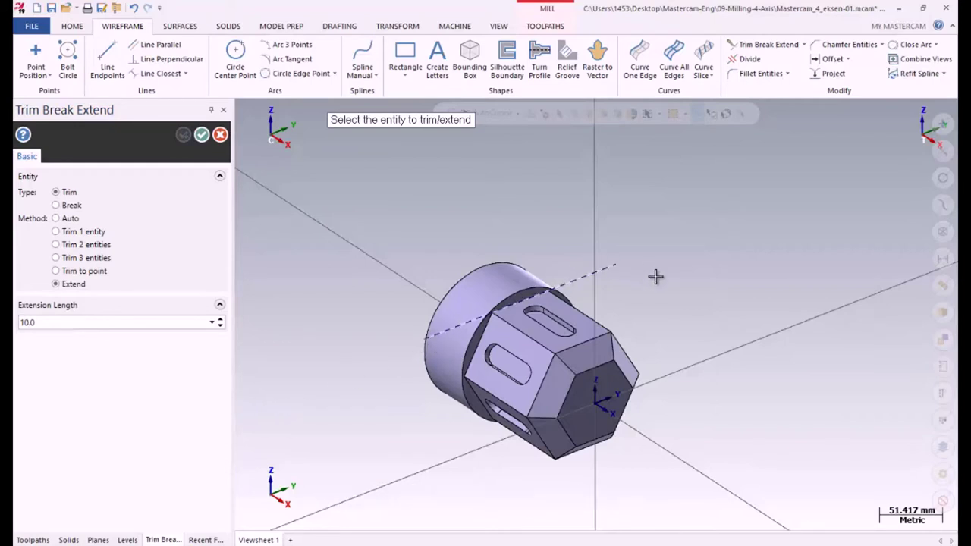
{"action": "left_click", "coordinate": [201, 135]}
{"action": "middle_click_drag", "start_coordinate": [255, 165], "coordinate": [258, 258]}
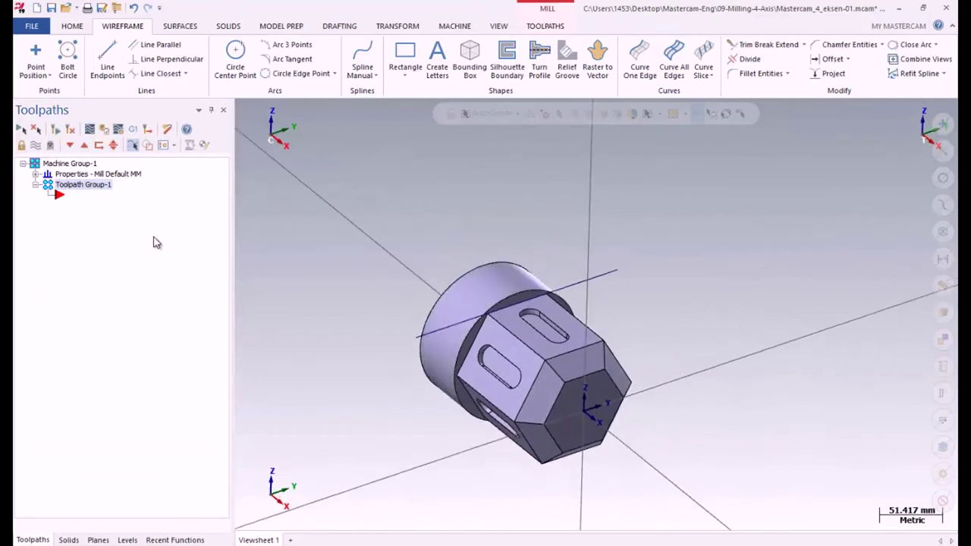
Start a mill Contour toolpath in Toolpath Group-1 and chain the extended line along the top face's collar-side edge
{"action": "right_click", "coordinate": [73, 189]}
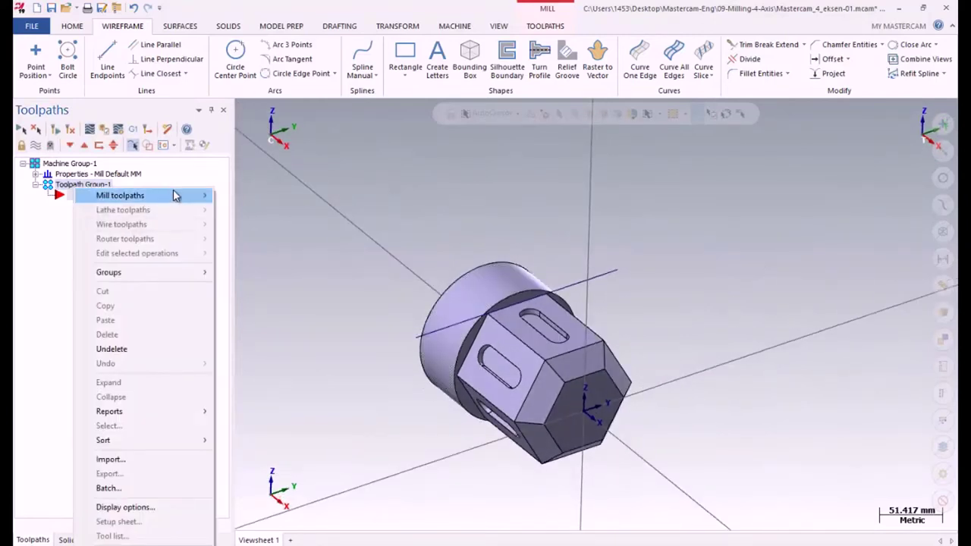
{"action": "mouse_move", "coordinate": [191, 199]}
{"action": "left_click", "coordinate": [248, 198]}
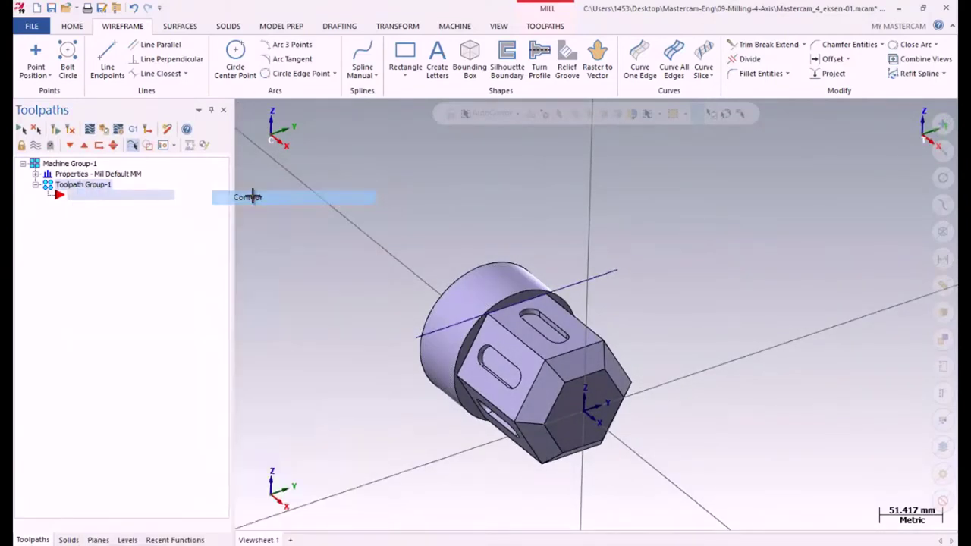
{"action": "left_click", "coordinate": [615, 264]}
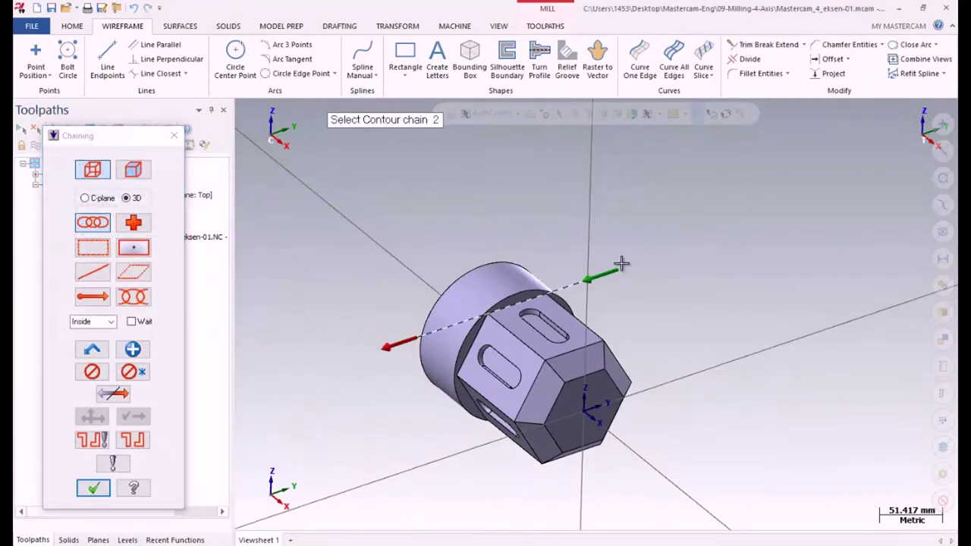
{"action": "left_click", "coordinate": [94, 488]}
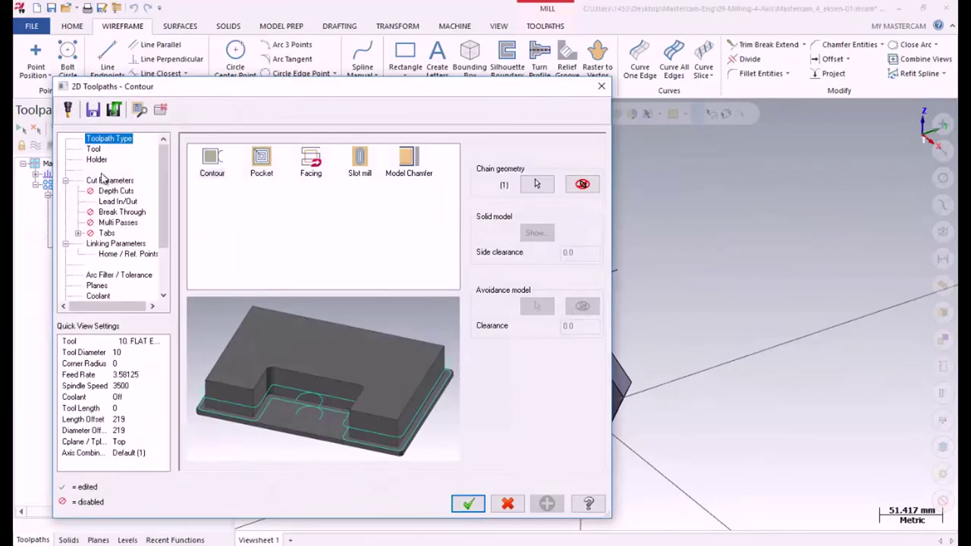
Create a new flat endmill with a 50 mm cutting diameter as the contour operation's tool
{"action": "left_click", "coordinate": [93, 148]}
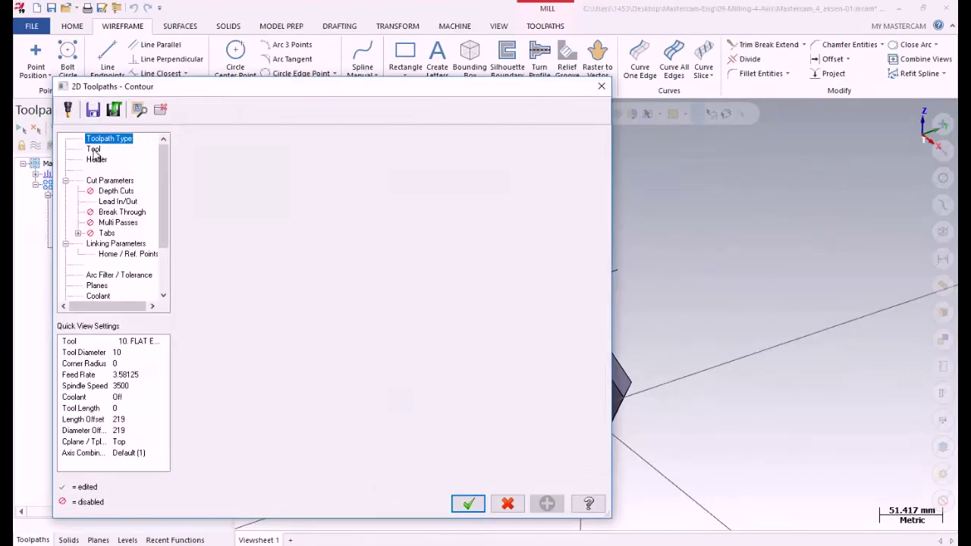
{"action": "right_click", "coordinate": [233, 197]}
{"action": "left_click", "coordinate": [274, 217]}
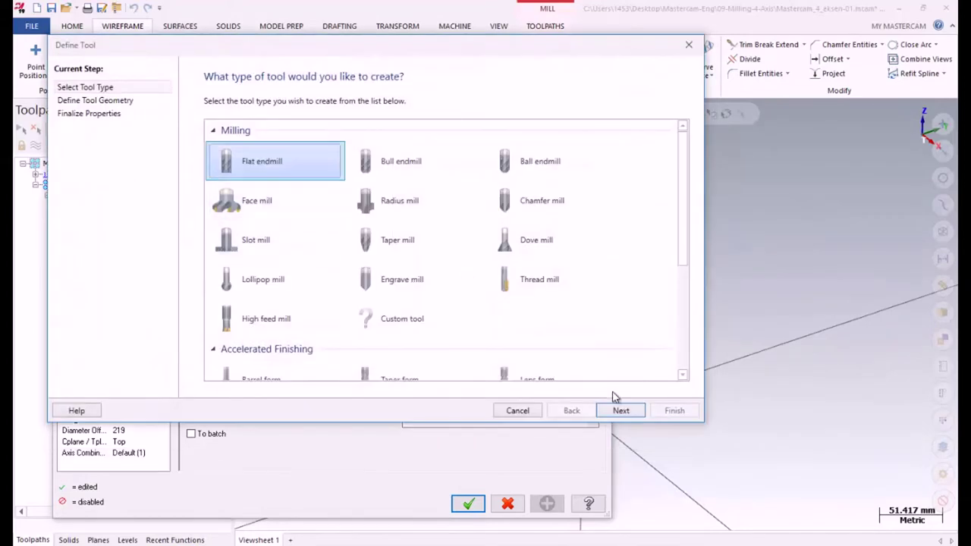
{"action": "left_click", "coordinate": [600, 410]}
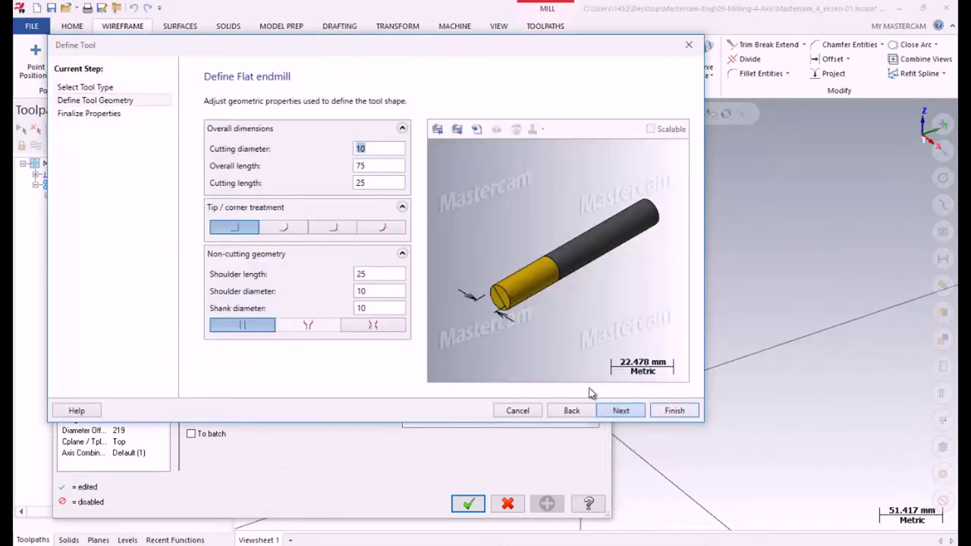
{"action": "type", "text": "50"}
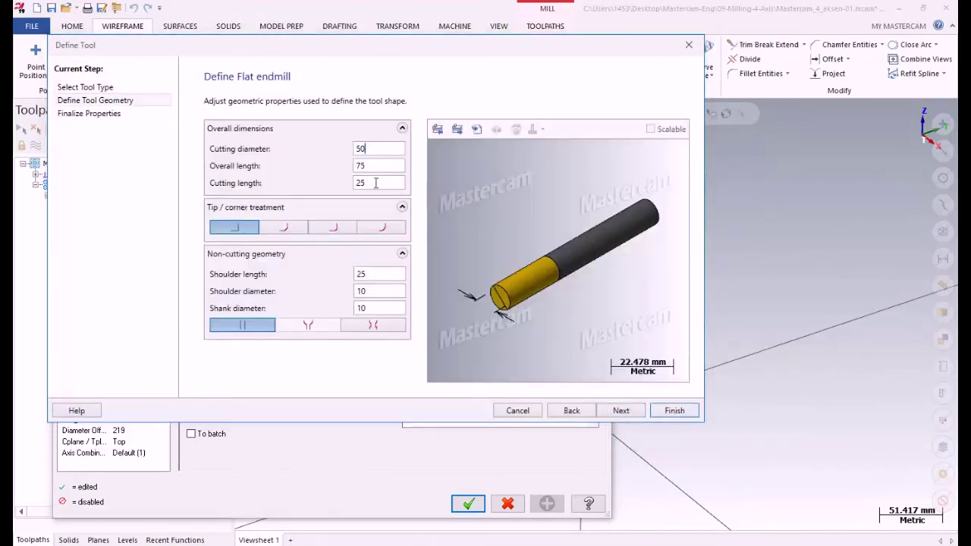
{"action": "key", "text": "Tab"}
{"action": "left_click", "coordinate": [620, 410]}
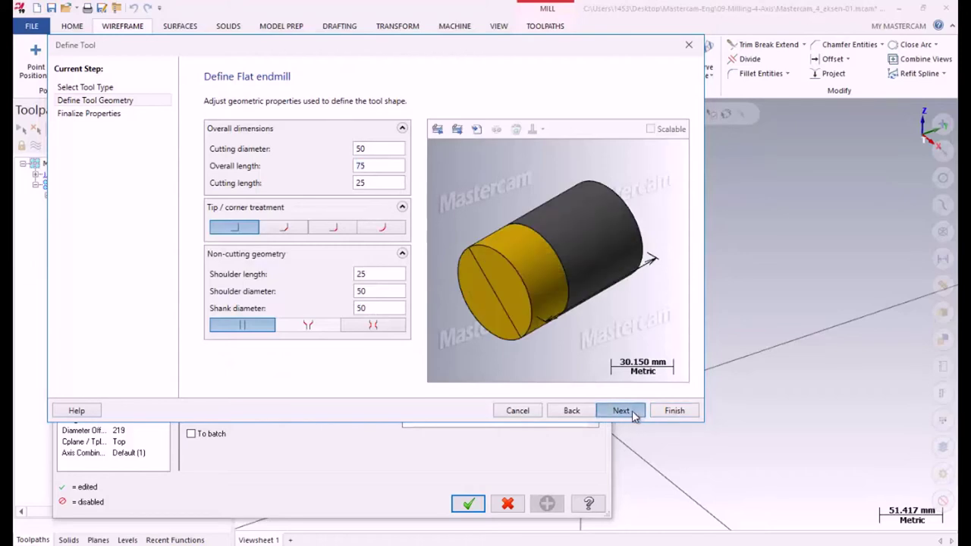
{"action": "left_click", "coordinate": [674, 410]}
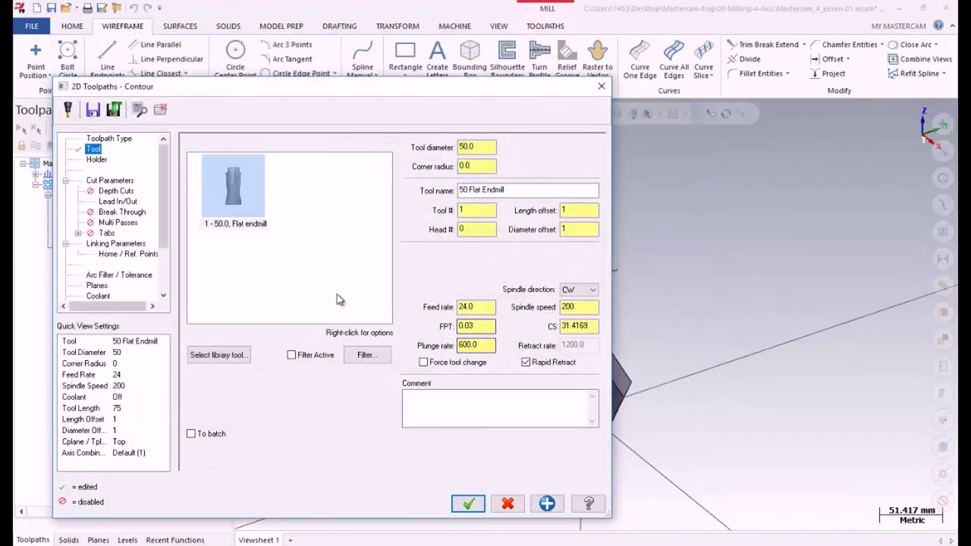
Set the endmill's feed per tooth to 0.1 and its cutting speed to 120
{"action": "left_click", "coordinate": [466, 325]}
{"action": "double_click", "coordinate": [466, 326]}
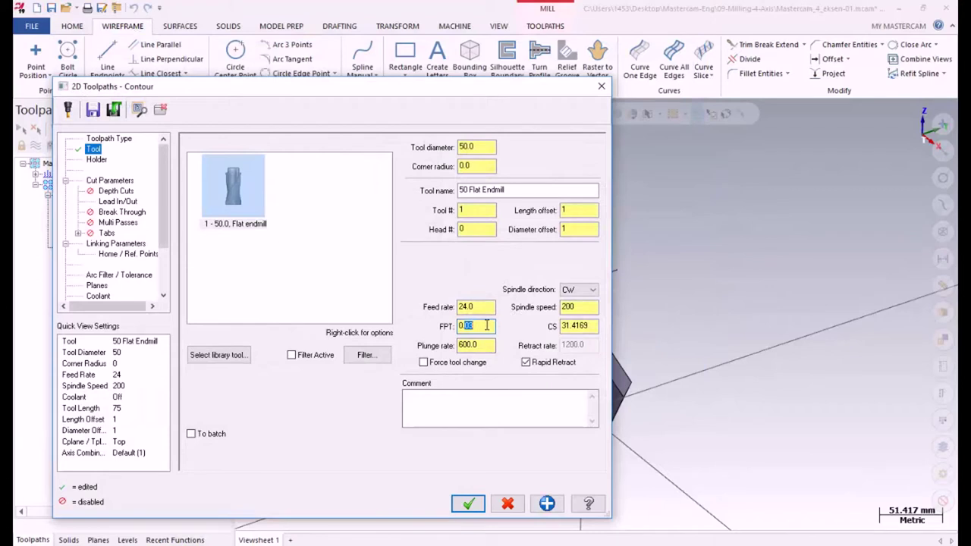
{"action": "key", "text": "Tab"}
{"action": "left_click", "coordinate": [477, 326]}
{"action": "double_click", "coordinate": [588, 325]}
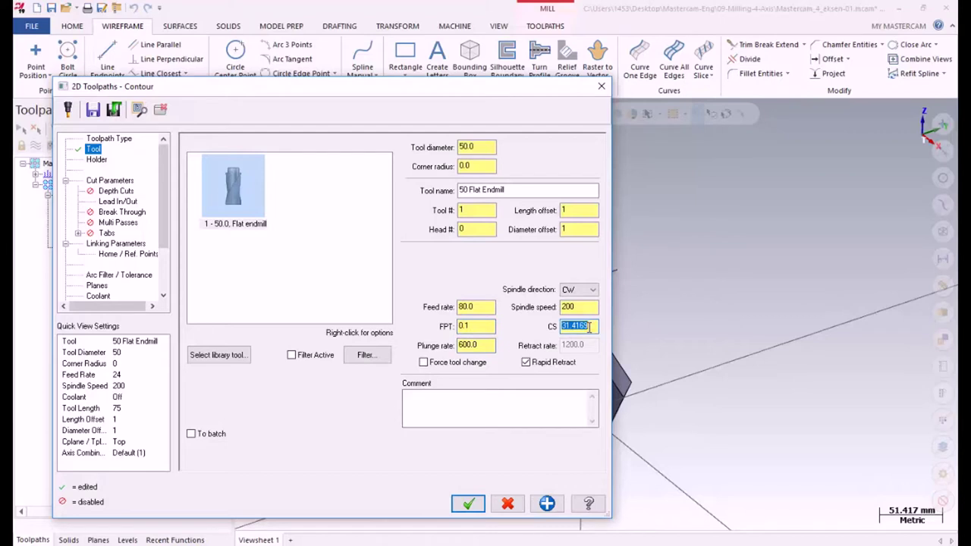
{"action": "type", "text": "80"}
{"action": "key", "text": "Tab"}
{"action": "left_click", "coordinate": [582, 325]}
{"action": "key", "text": "Tab"}
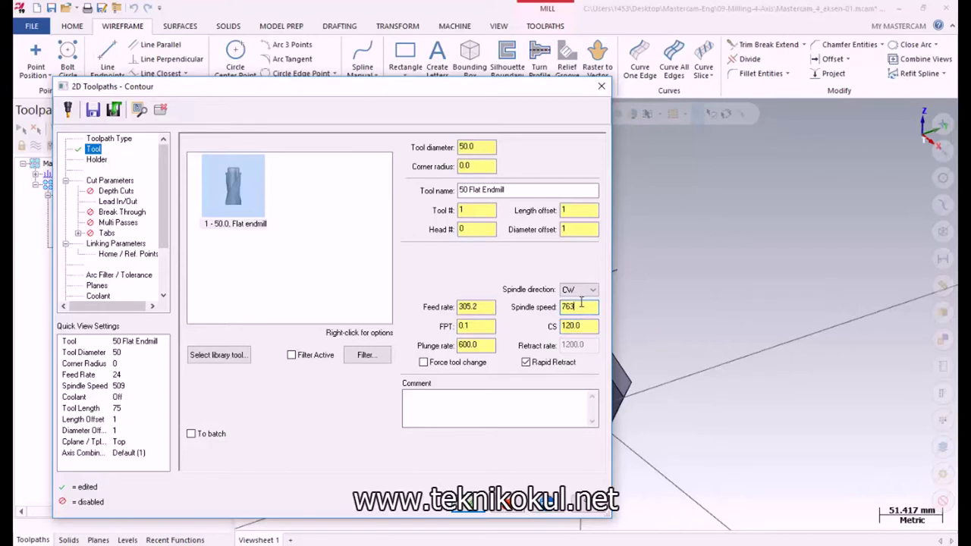
{"action": "left_click", "coordinate": [480, 307]}
{"action": "double_click", "coordinate": [481, 307]}
{"action": "double_click", "coordinate": [481, 346]}
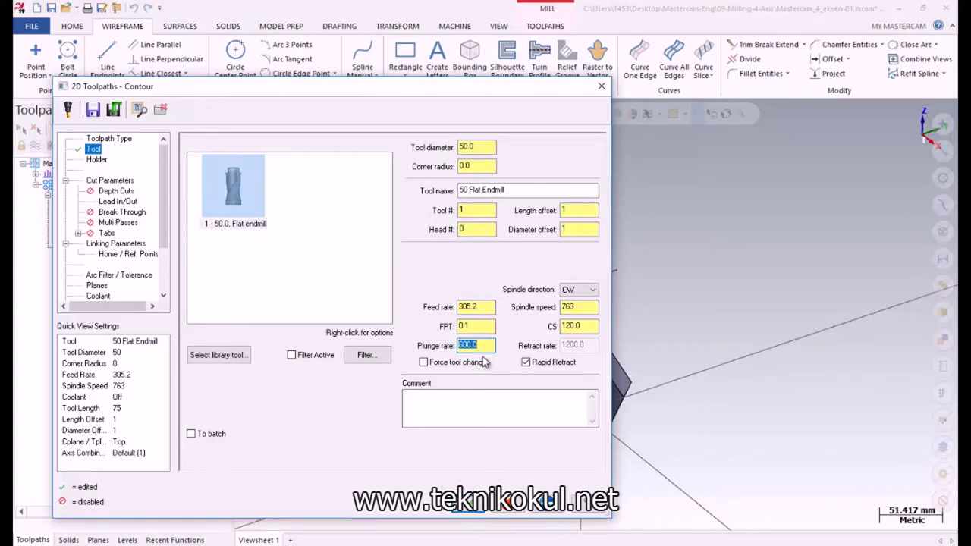
{"action": "type", "text": "300"}
{"action": "type", "text": ".0"}
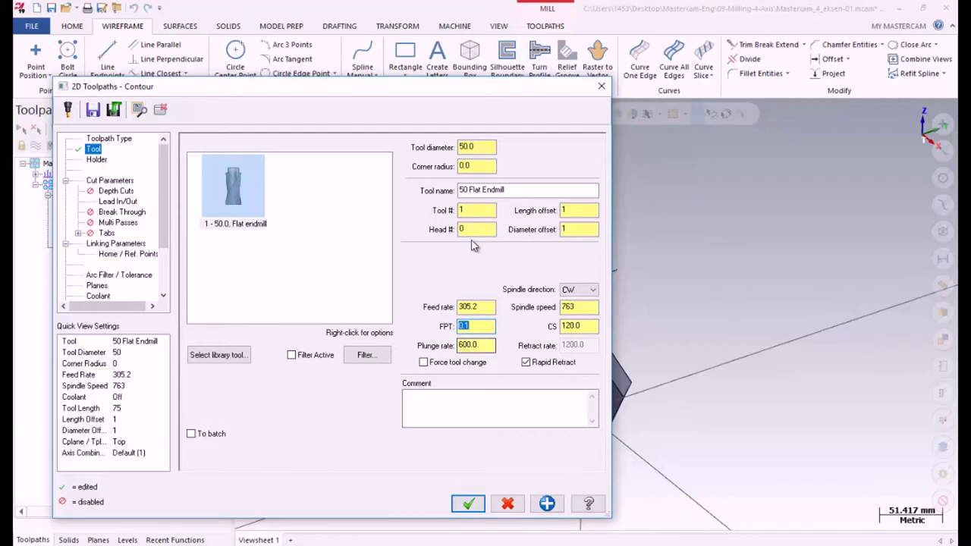
{"action": "left_click_drag", "start_coordinate": [492, 345], "coordinate": [464, 347]}
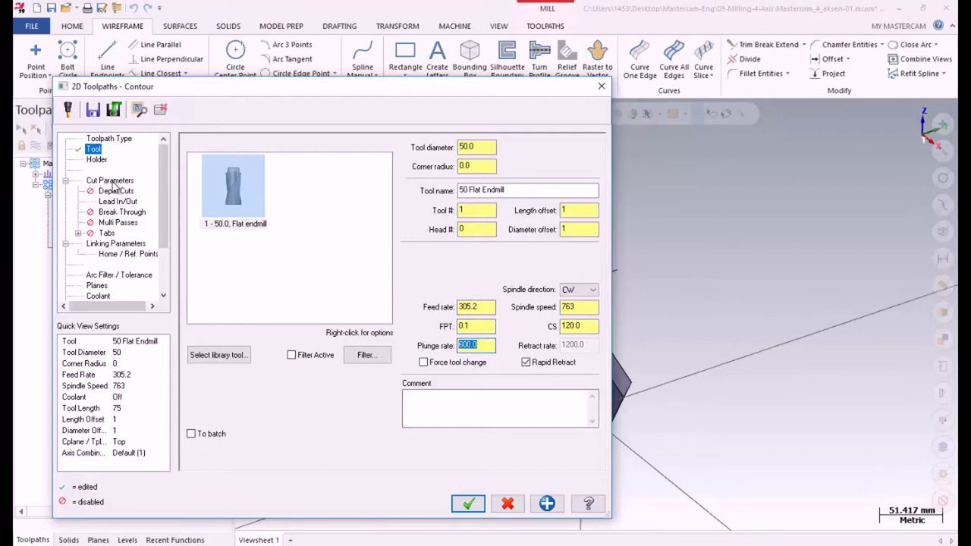
Set the contour's linking parameters to retract 20, feed plane 5 and an incremental top of stock of 0
{"action": "left_click", "coordinate": [107, 244]}
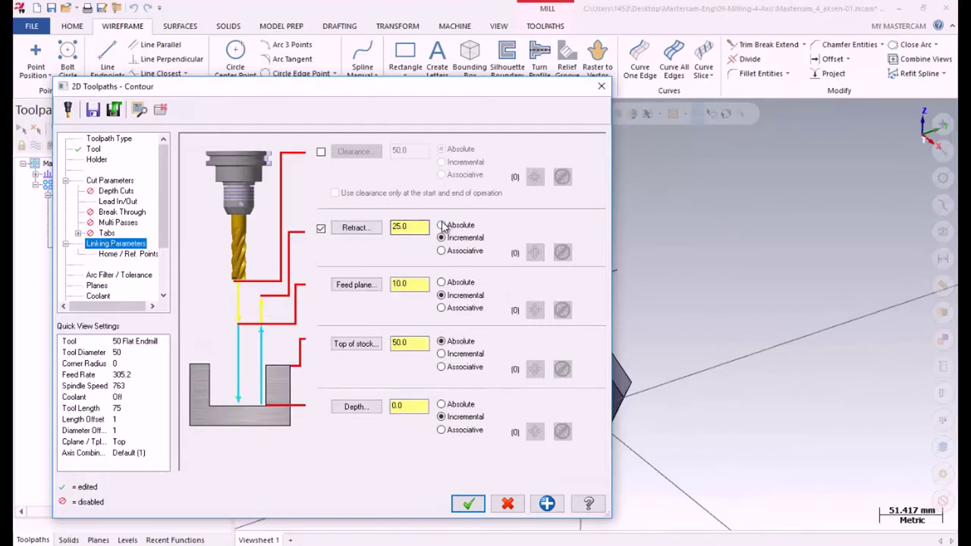
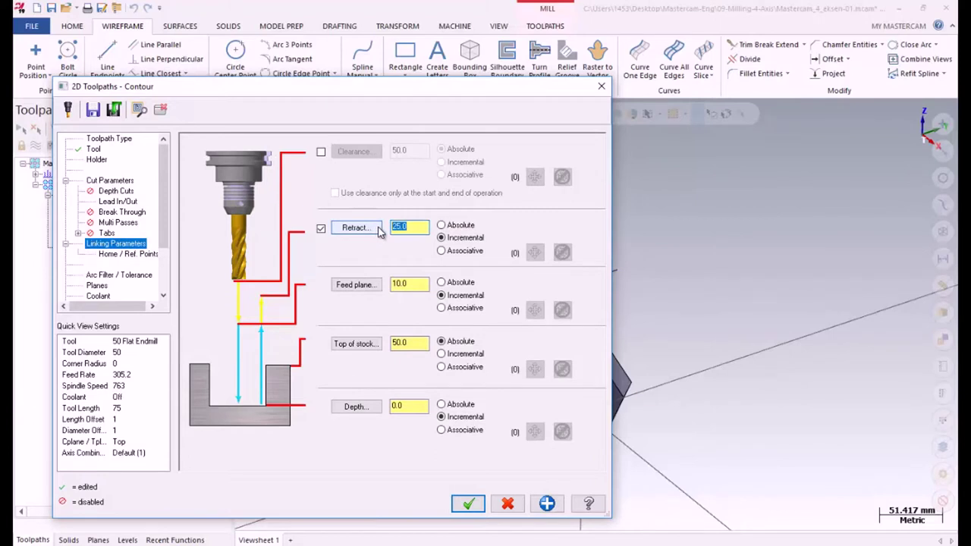
{"action": "type", "text": "20"}
{"action": "left_click", "coordinate": [402, 283]}
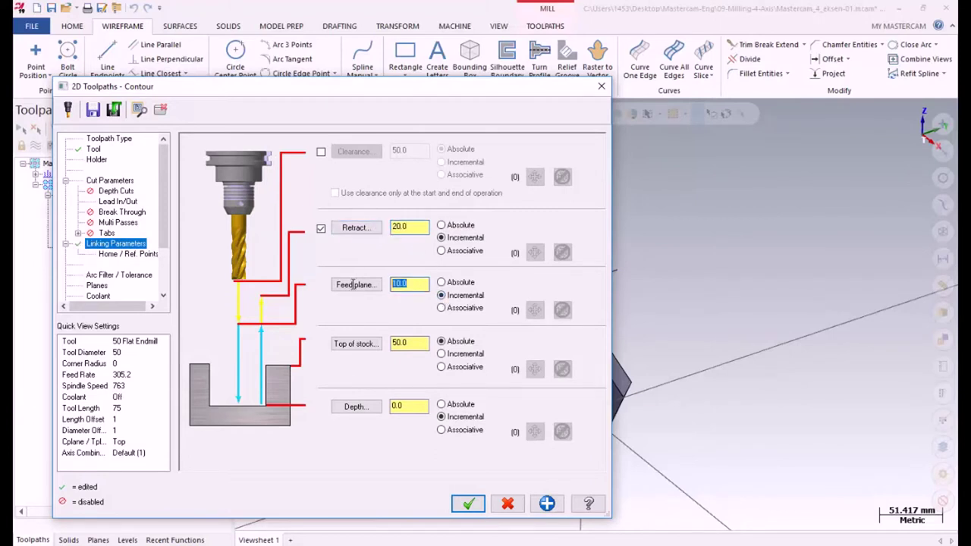
{"action": "type", "text": "5"}
{"action": "left_click", "coordinate": [442, 354]}
{"action": "left_click", "coordinate": [415, 343]}
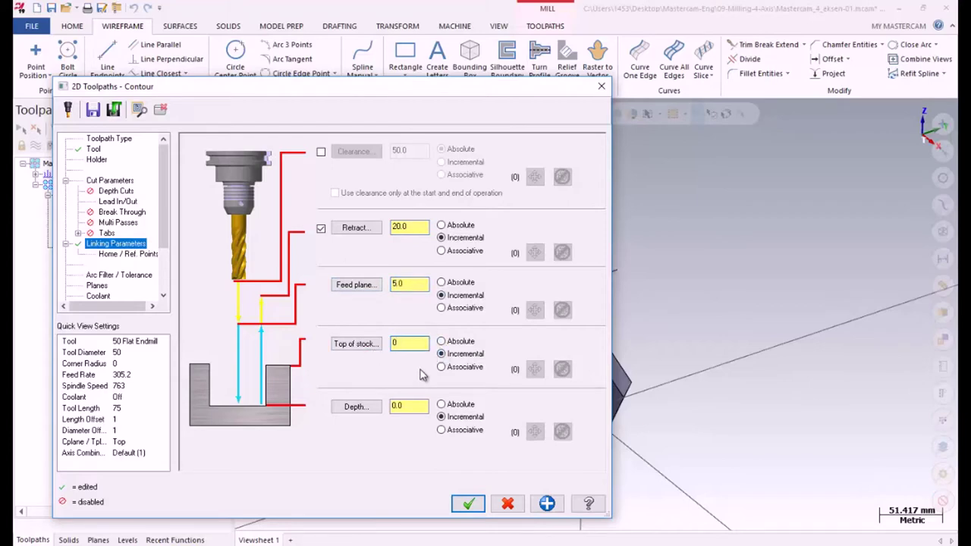
Raise the contour's incremental feed plane to 10 and its incremental top of stock to 5
{"action": "left_click_drag", "start_coordinate": [404, 88], "coordinate": [183, 71]}
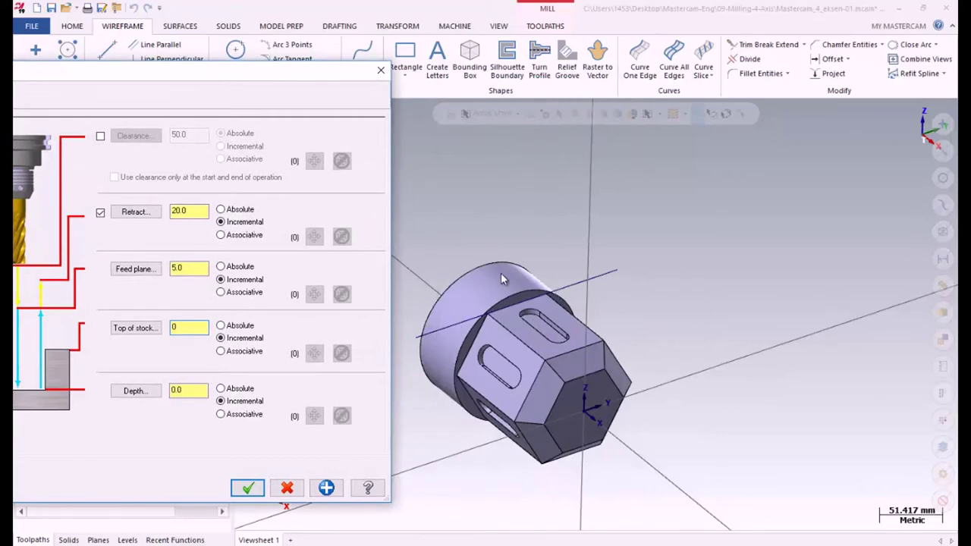
{"action": "left_click_drag", "start_coordinate": [186, 73], "coordinate": [501, 57]}
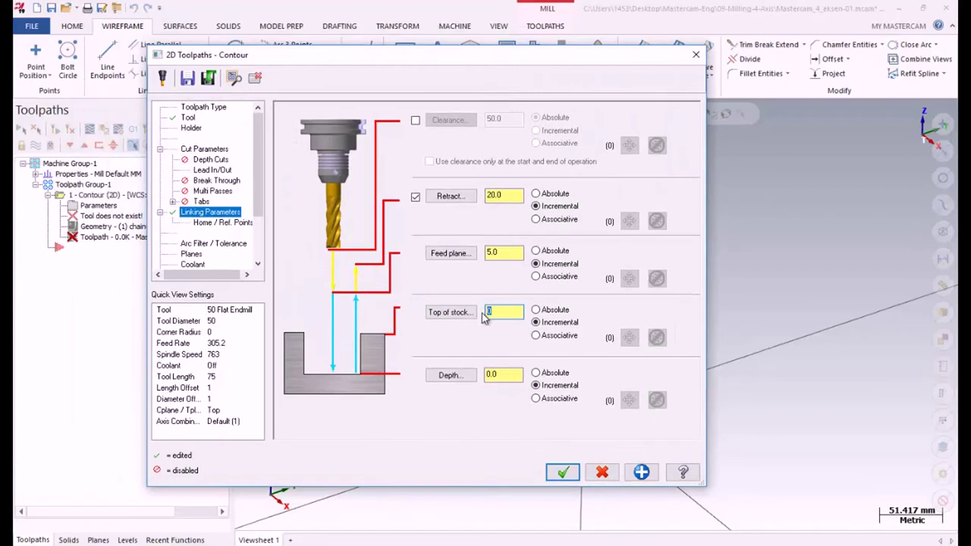
{"action": "left_click", "coordinate": [509, 258]}
{"action": "type", "text": "10"}
{"action": "left_click", "coordinate": [492, 311]}
{"action": "type", "text": "5"}
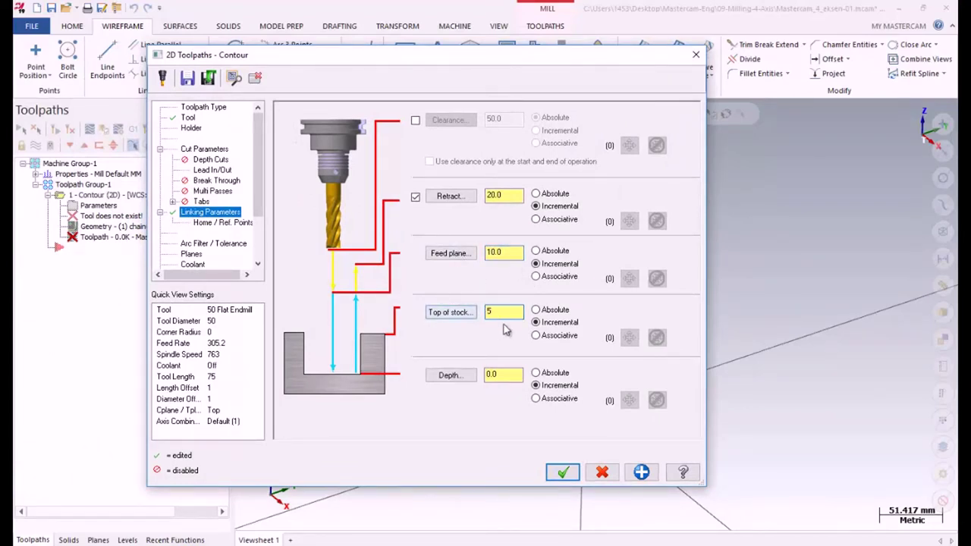
{"action": "left_click", "coordinate": [505, 376]}
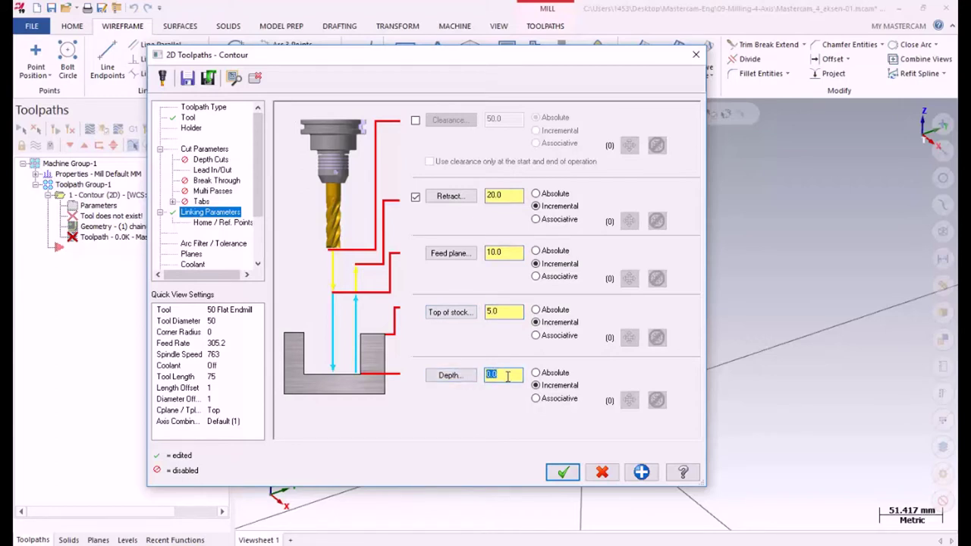
Enable Multi Passes for the contour with 3 rough passes at a spacing of 35
{"action": "left_click", "coordinate": [206, 150]}
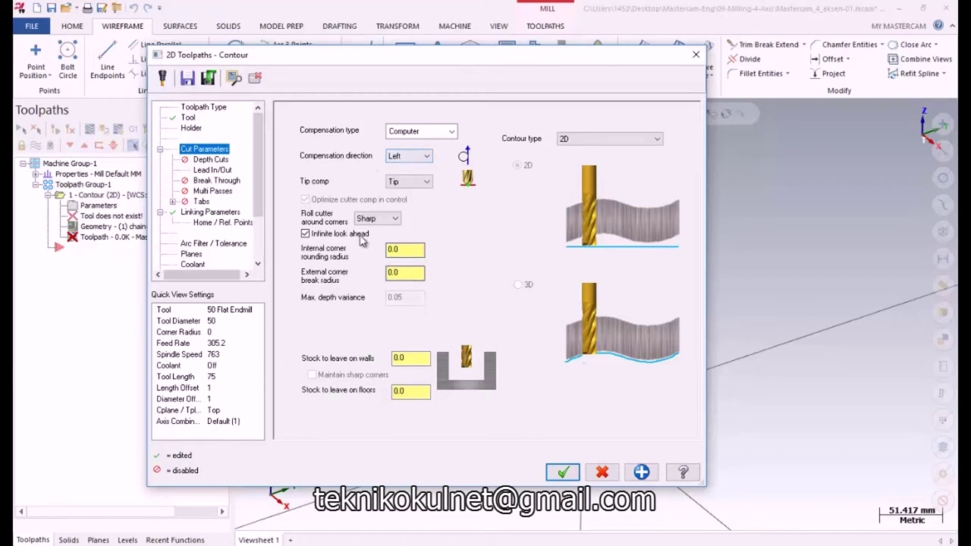
{"action": "left_click", "coordinate": [209, 160]}
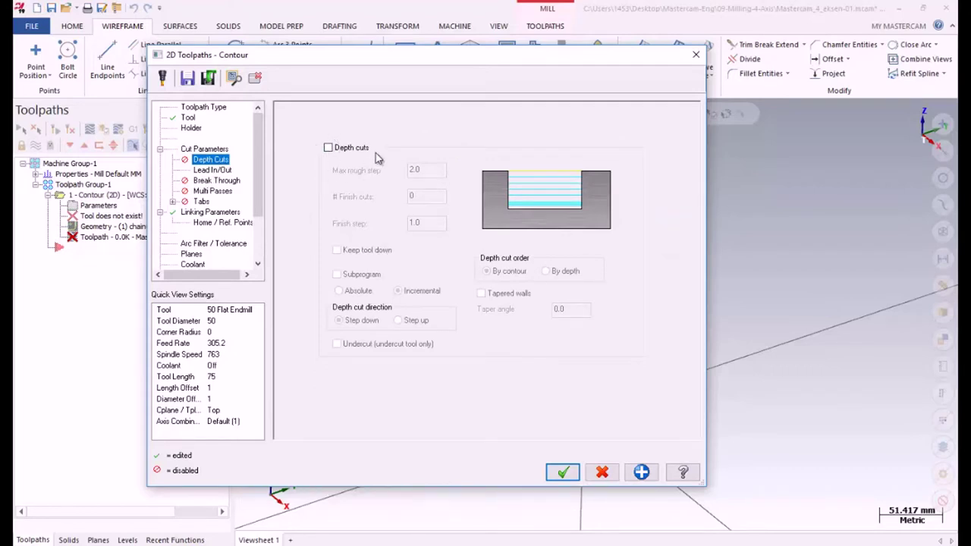
{"action": "left_click", "coordinate": [220, 191]}
{"action": "left_click", "coordinate": [304, 126]}
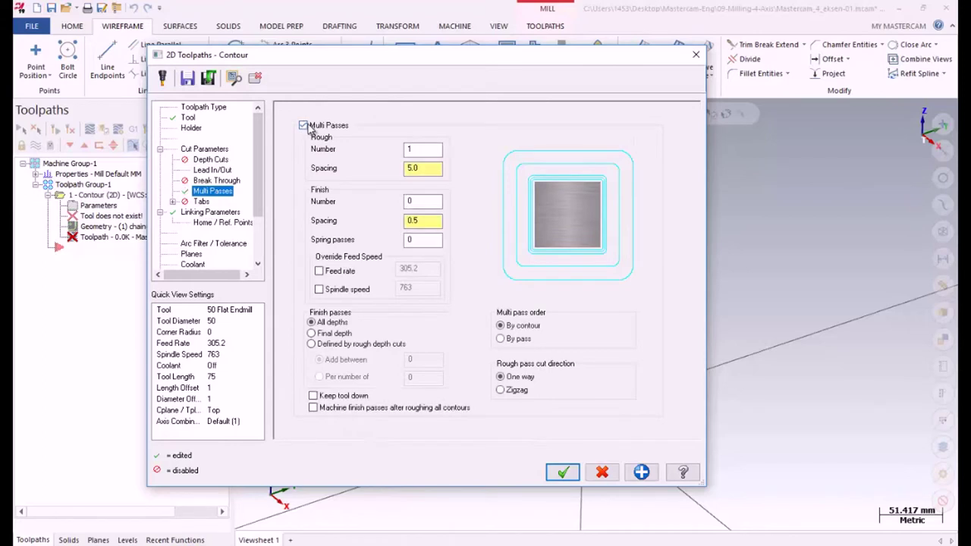
{"action": "double_click", "coordinate": [424, 152]}
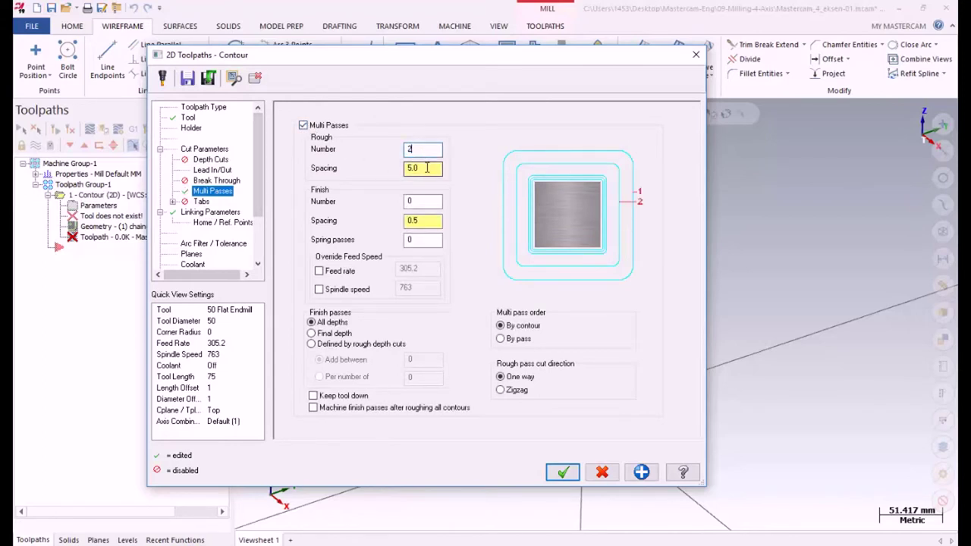
{"action": "type", "text": "3"}
{"action": "double_click", "coordinate": [422, 169]}
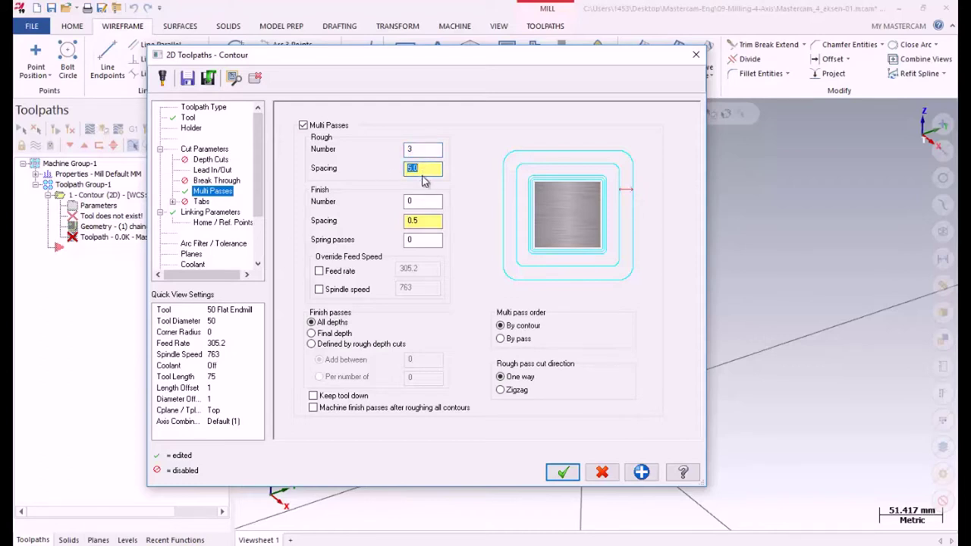
{"action": "type", "text": "35"}
{"action": "left_click", "coordinate": [420, 150]}
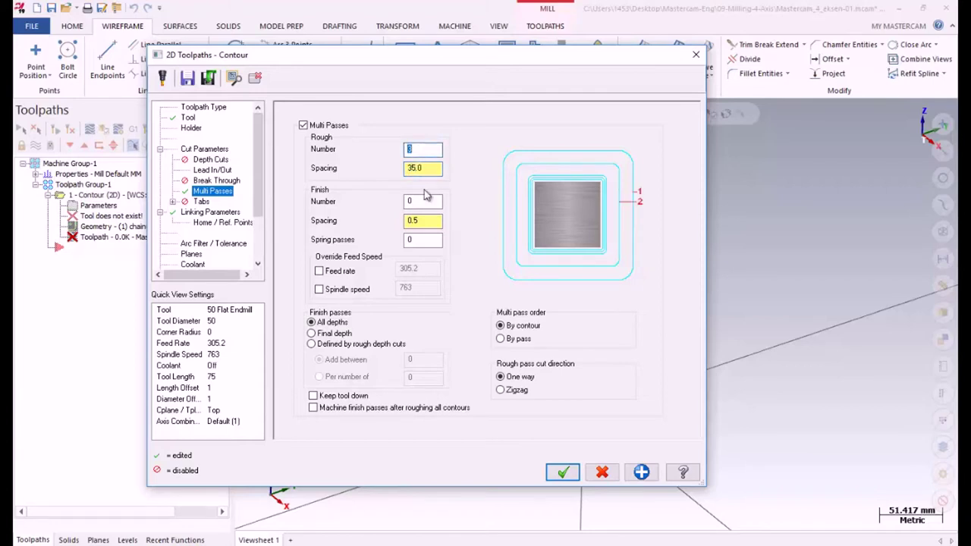
Set the multi-pass finish to 1 pass with a spacing of 0 and generate the contour toolpath
{"action": "double_click", "coordinate": [425, 220]}
{"action": "double_click", "coordinate": [421, 201]}
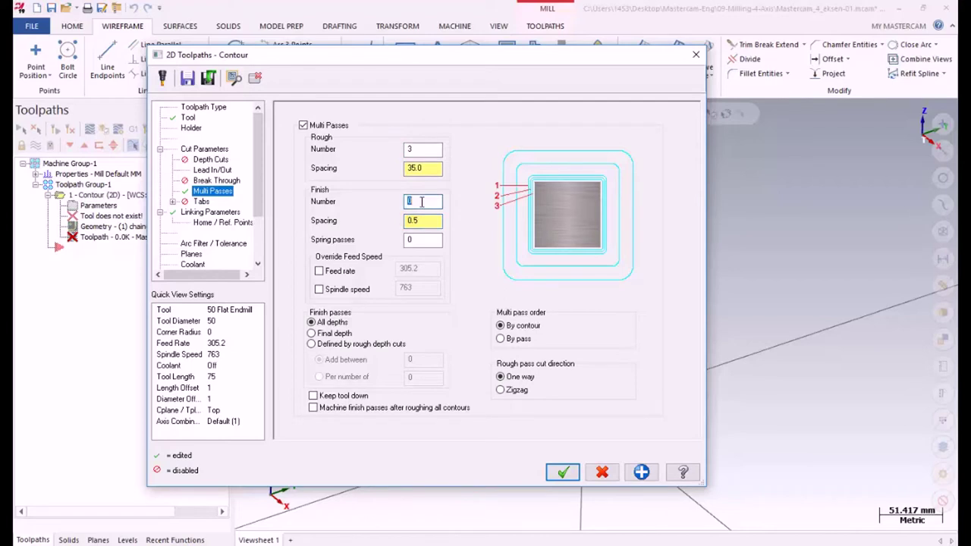
{"action": "type", "text": "1"}
{"action": "left_click", "coordinate": [424, 220]}
{"action": "left_click", "coordinate": [420, 241]}
{"action": "double_click", "coordinate": [423, 221]}
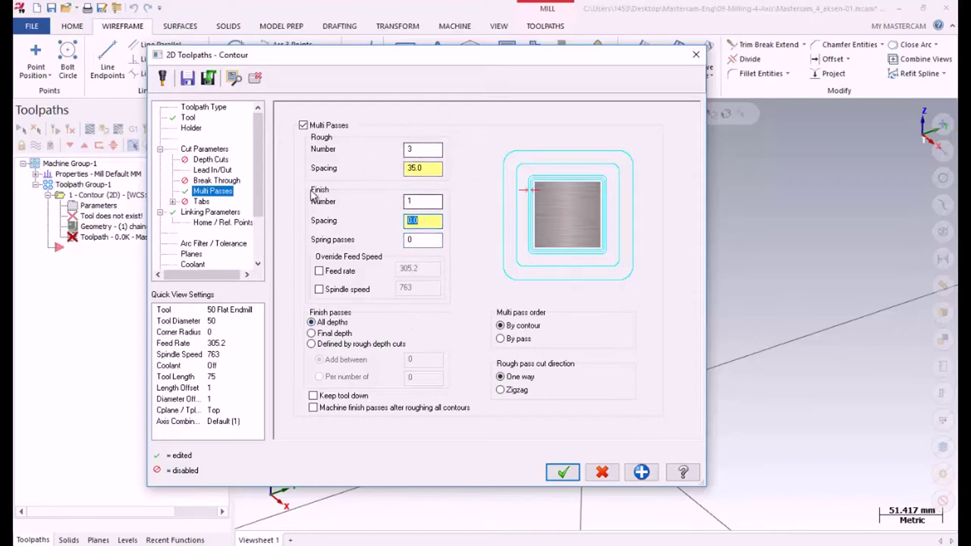
{"action": "left_click", "coordinate": [562, 473]}
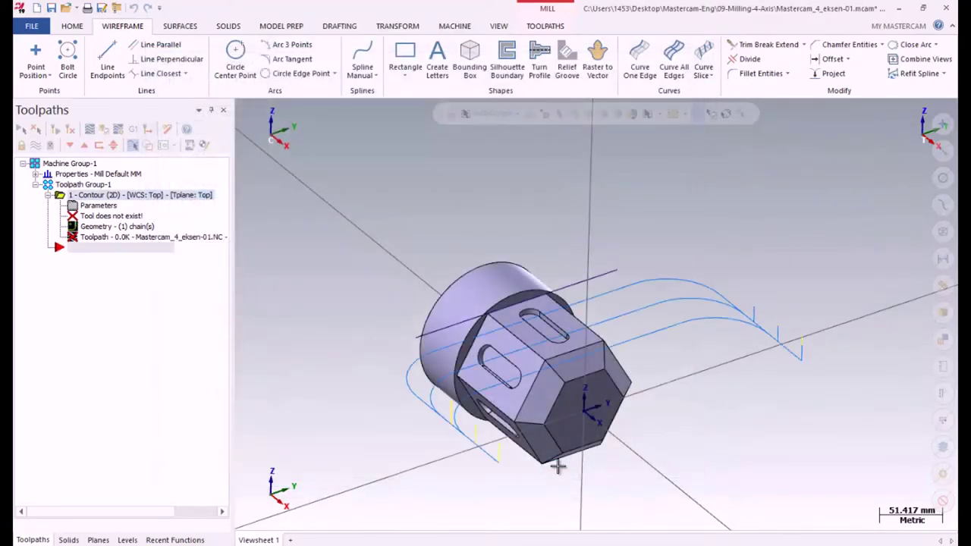
Disable the contour's Lead In/Out and regenerate its toolpath
{"action": "left_click", "coordinate": [87, 206]}
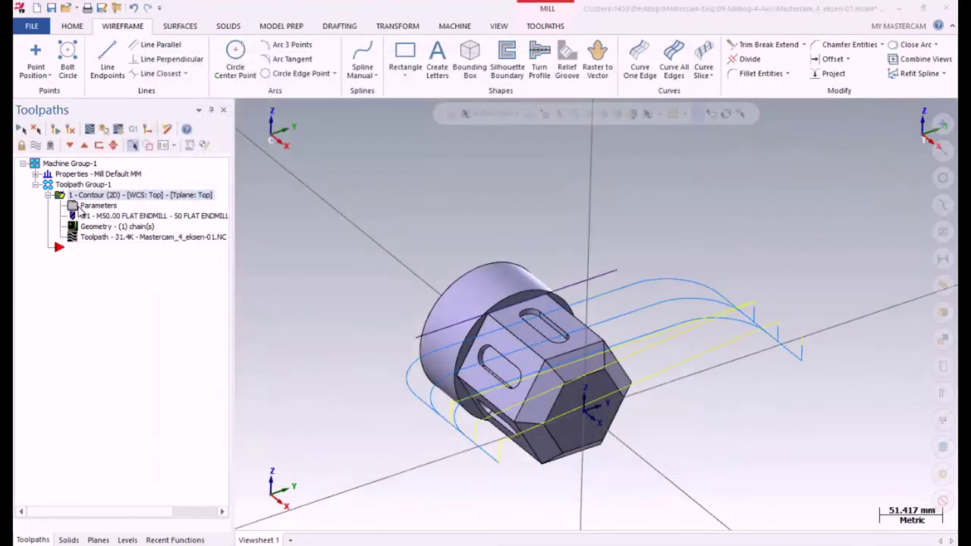
{"action": "left_click", "coordinate": [211, 170]}
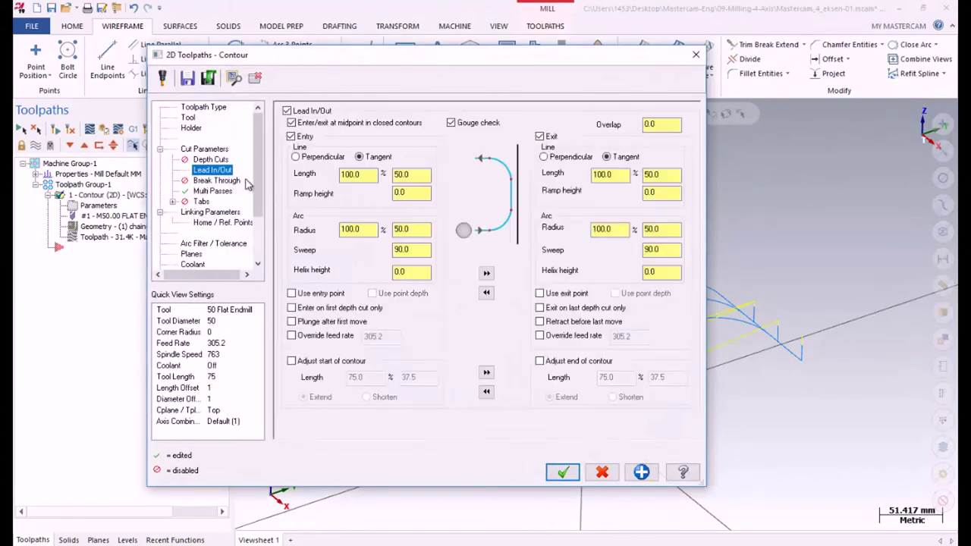
{"action": "left_click", "coordinate": [287, 111]}
{"action": "left_click", "coordinate": [562, 471]}
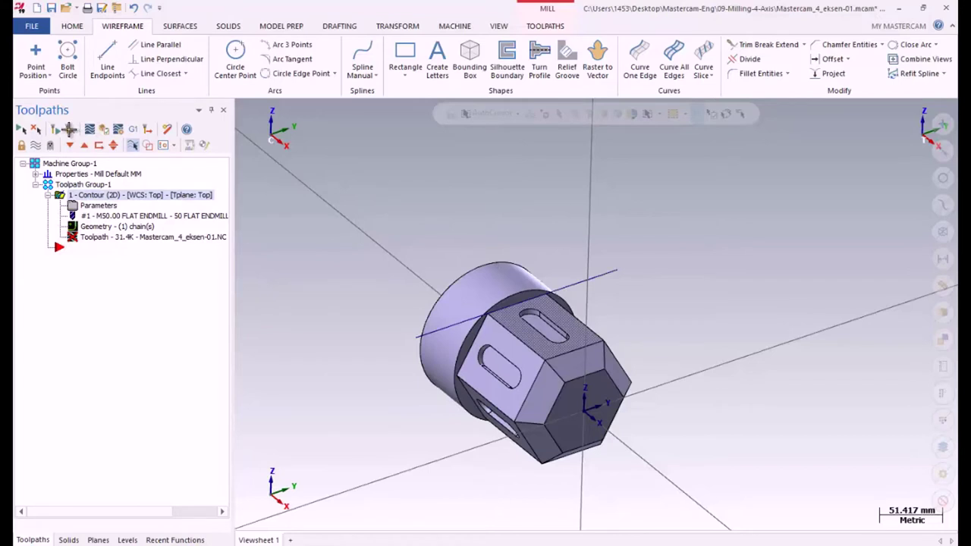
{"action": "left_click", "coordinate": [70, 130]}
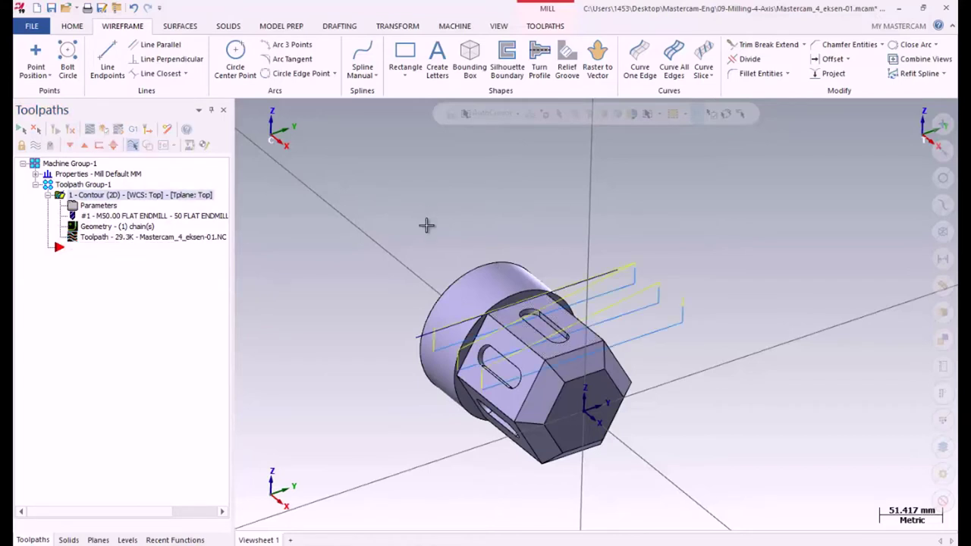
Backplot the contour toolpath and advance through its first cutting moves
{"action": "mouse_move", "coordinate": [405, 275]}
{"action": "middle_mouse_down"}
{"action": "mouse_move", "coordinate": [390, 223]}
{"action": "mouse_move", "coordinate": [401, 296]}
{"action": "mouse_move", "coordinate": [386, 281]}
{"action": "mouse_move", "coordinate": [399, 288]}
{"action": "mouse_move", "coordinate": [402, 326]}
{"action": "mouse_move", "coordinate": [388, 238]}
{"action": "mouse_move", "coordinate": [401, 282]}
{"action": "middle_mouse_up"}
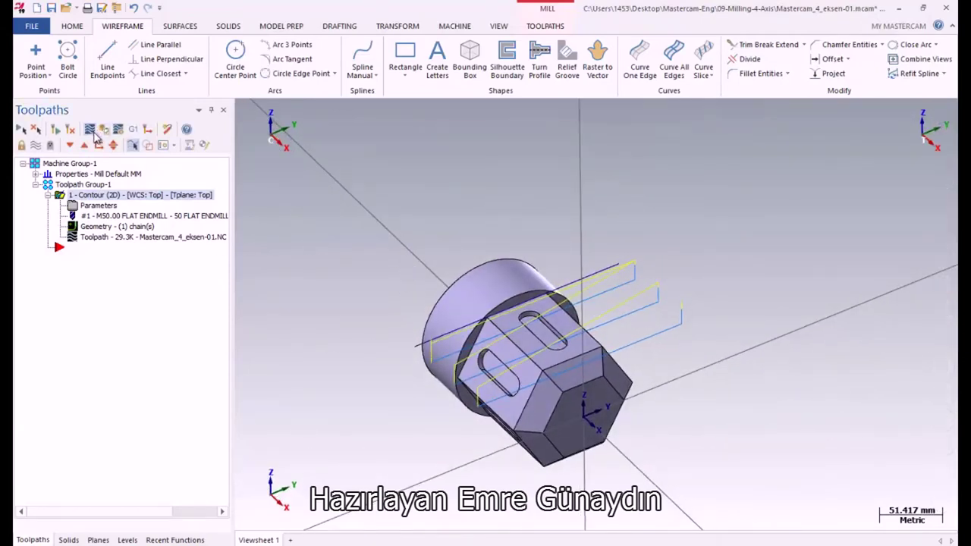
{"action": "left_click", "coordinate": [103, 130]}
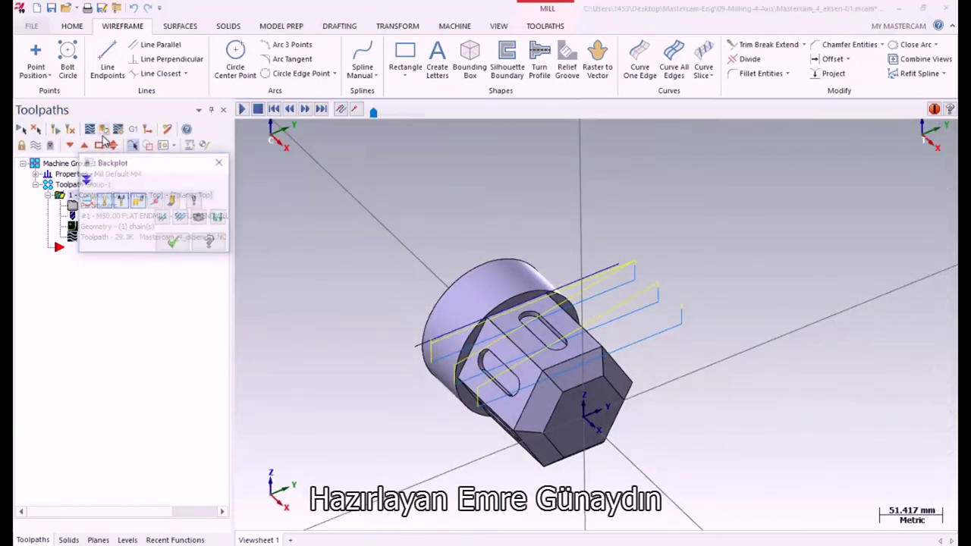
{"action": "left_click", "coordinate": [305, 110]}
{"action": "left_click", "coordinate": [306, 109]}
{"action": "left_click", "coordinate": [312, 111]}
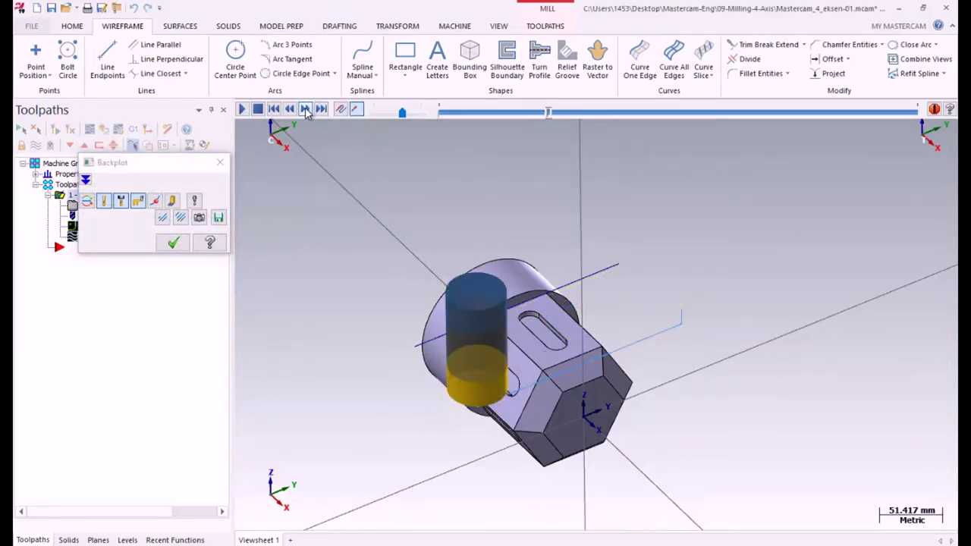
Play the backplot to its end, checking the tool passes from the Top view and a rotated view, and close it
{"action": "middle_click_drag", "start_coordinate": [559, 219], "coordinate": [543, 253]}
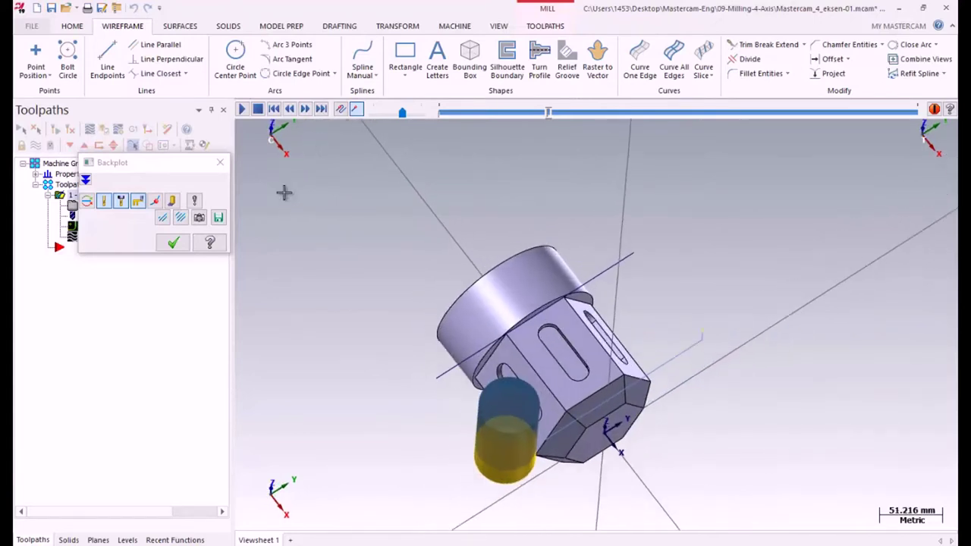
{"action": "right_click", "coordinate": [295, 197]}
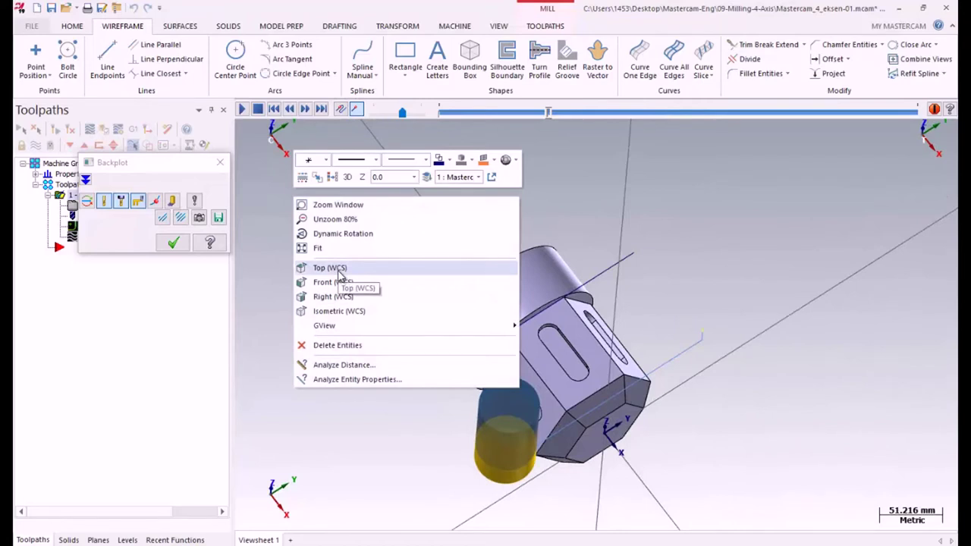
{"action": "left_click", "coordinate": [339, 273]}
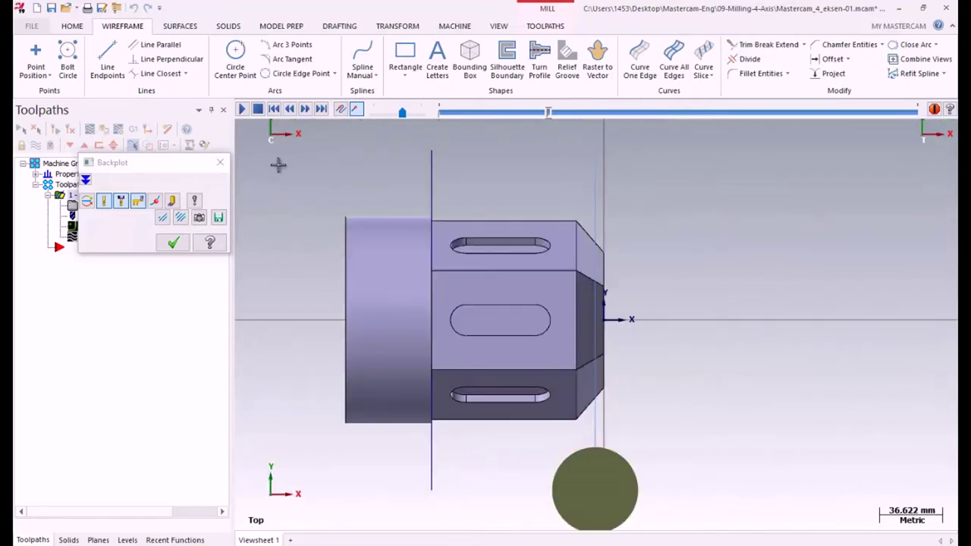
{"action": "left_click", "coordinate": [241, 108]}
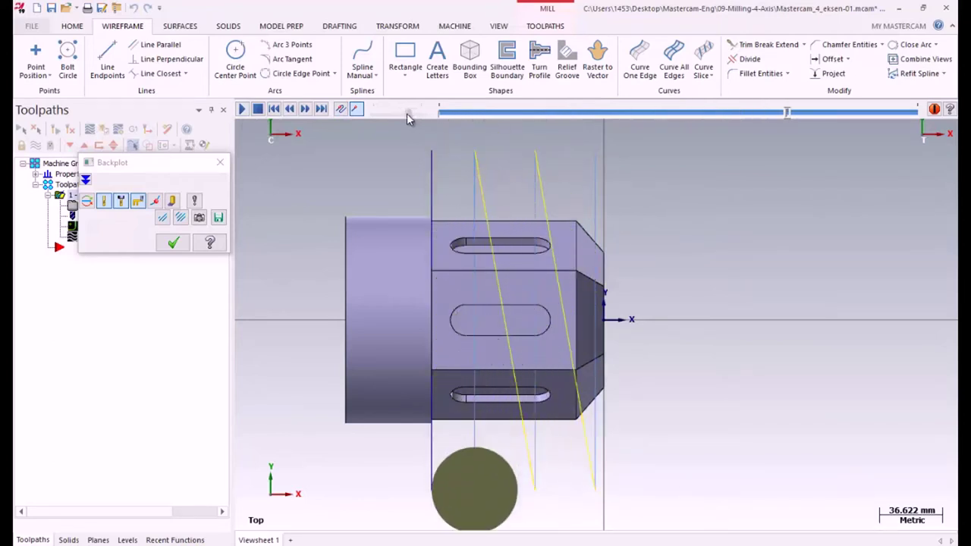
{"action": "middle_click_drag", "start_coordinate": [440, 250], "coordinate": [462, 281]}
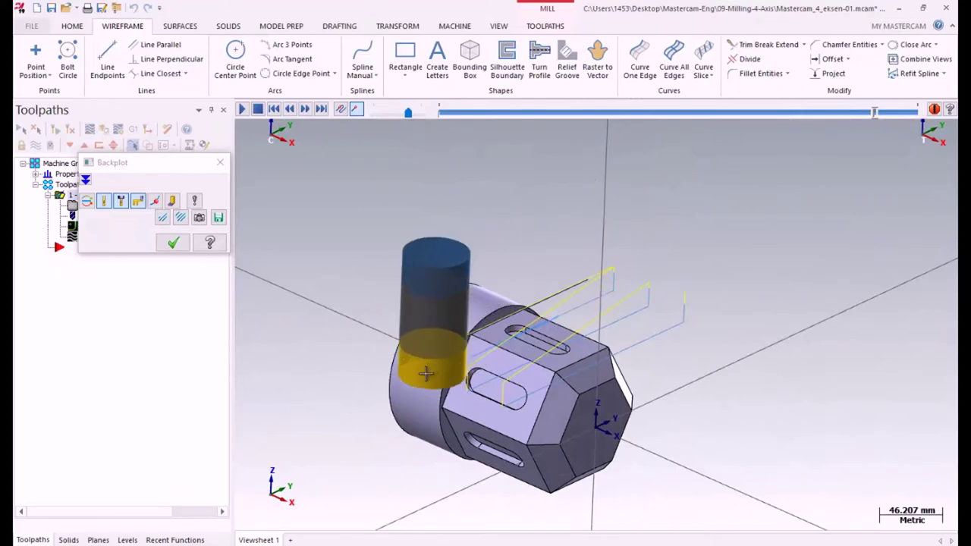
{"action": "scroll", "coordinate": [422, 385], "scroll_direction": "down", "scroll_amount": 1}
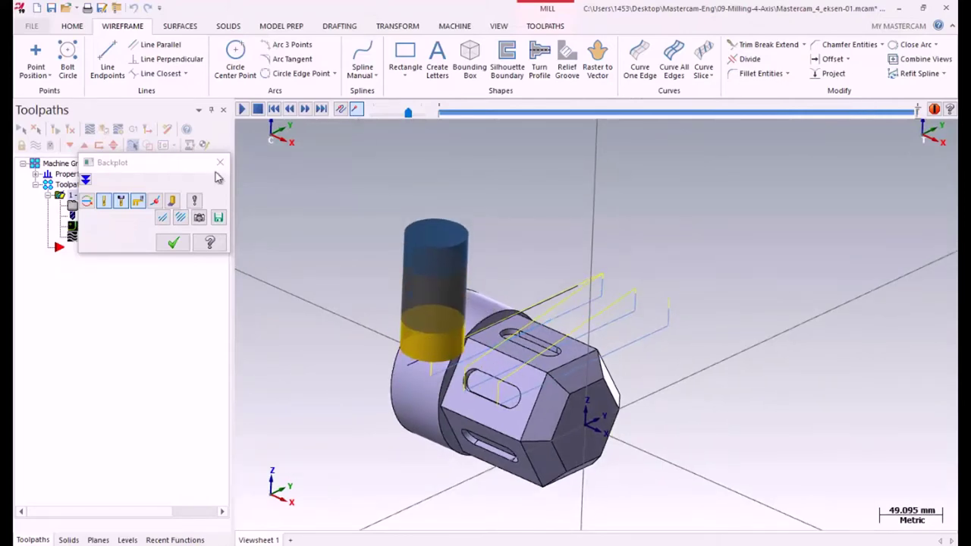
{"action": "middle_click_drag", "start_coordinate": [464, 256], "coordinate": [464, 272]}
{"action": "left_click", "coordinate": [172, 244]}
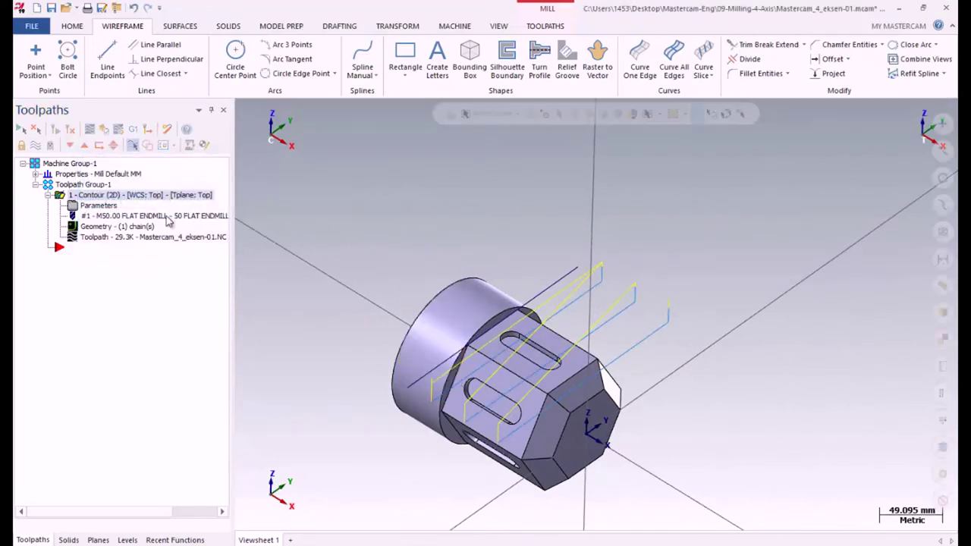
Add a Transform toolpath operation to the group and set its type to Rotate
{"action": "right_click", "coordinate": [393, 205]}
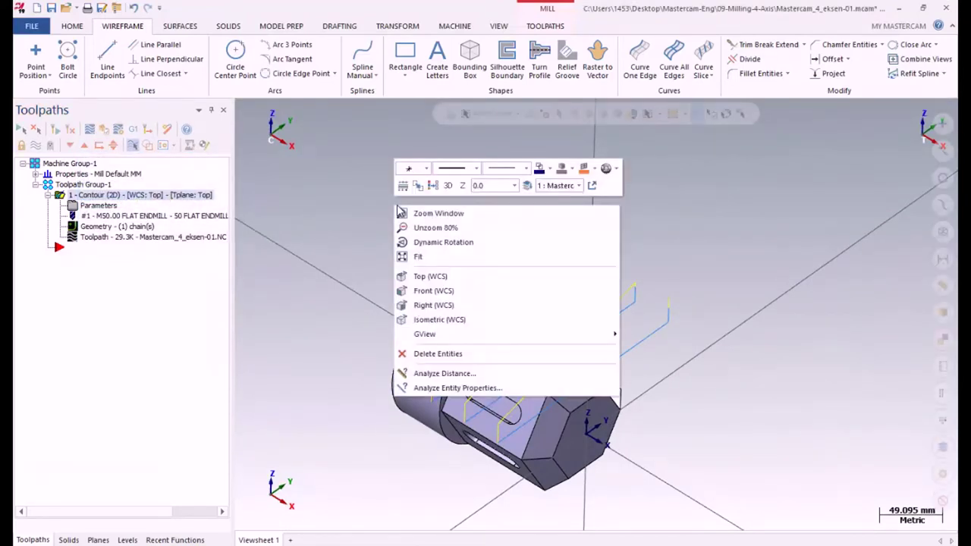
{"action": "left_click", "coordinate": [433, 190]}
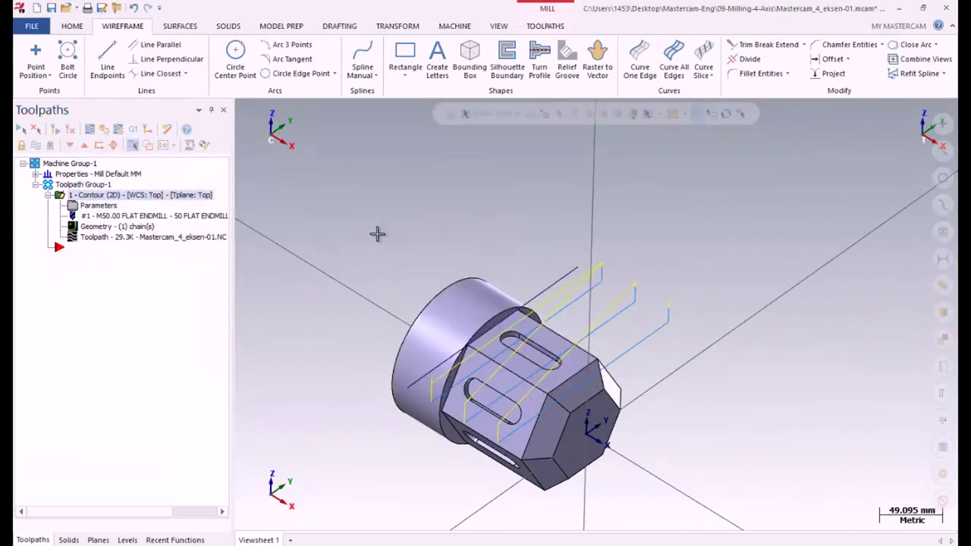
{"action": "right_click", "coordinate": [377, 234]}
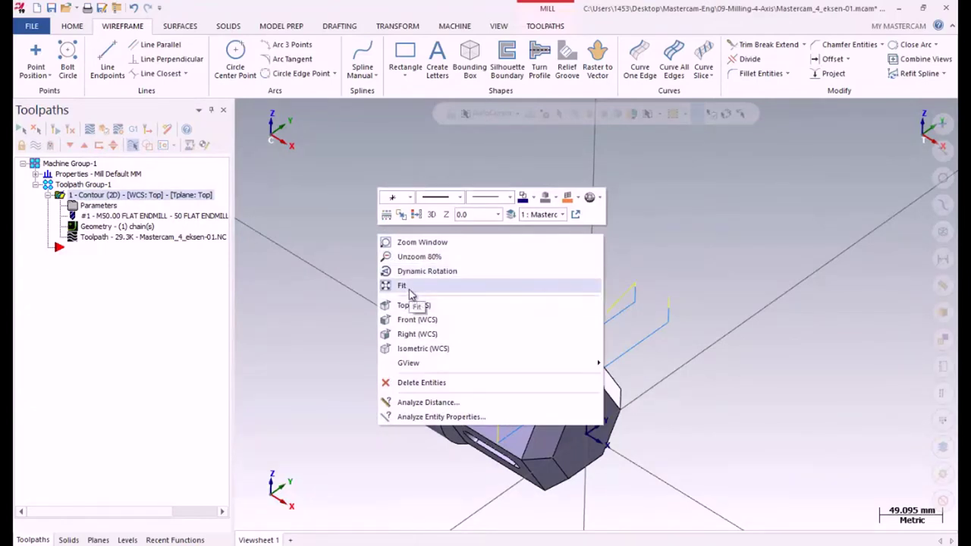
{"action": "left_click", "coordinate": [405, 348]}
{"action": "mouse_move", "coordinate": [461, 281]}
{"action": "middle_mouse_down"}
{"action": "mouse_move", "coordinate": [453, 223]}
{"action": "mouse_move", "coordinate": [458, 277]}
{"action": "middle_mouse_up"}
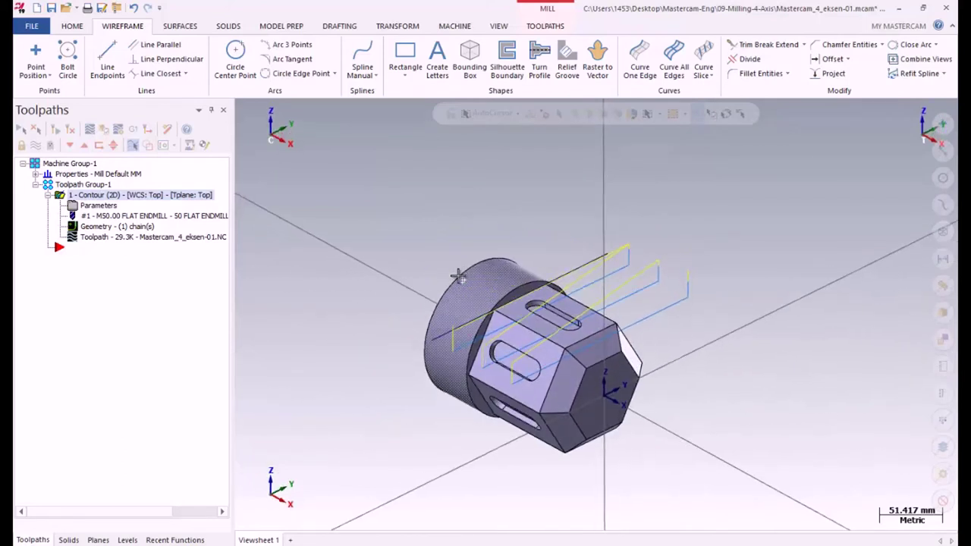
{"action": "right_click", "coordinate": [94, 198]}
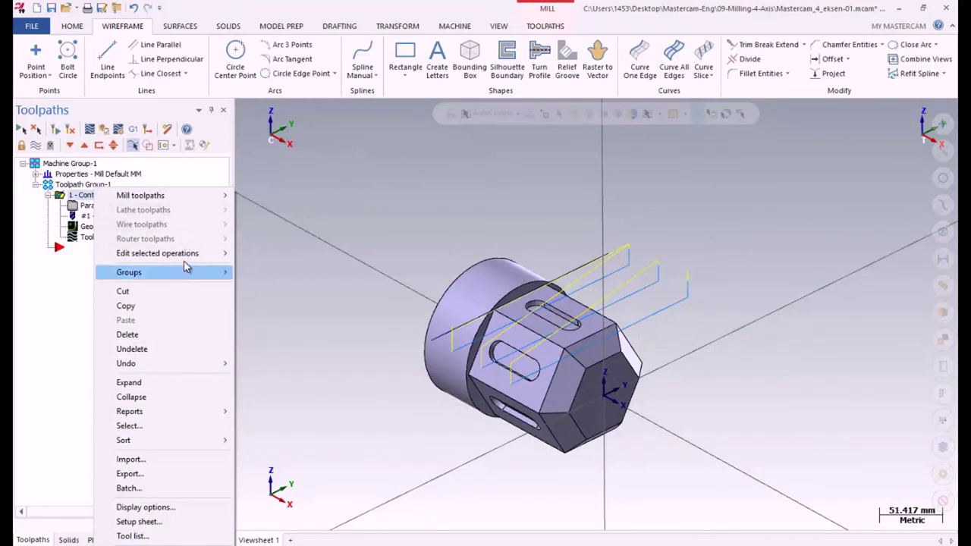
{"action": "mouse_move", "coordinate": [190, 203]}
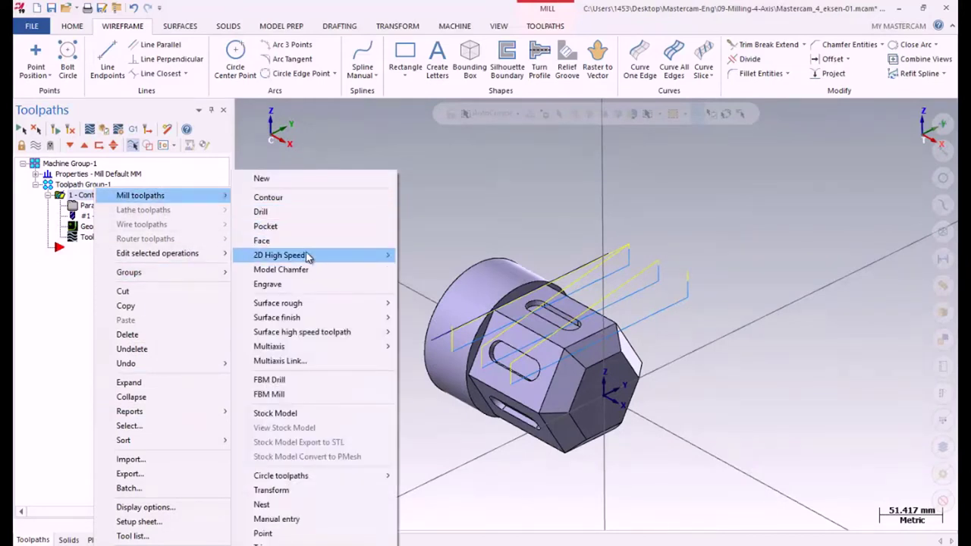
{"action": "left_click", "coordinate": [286, 489]}
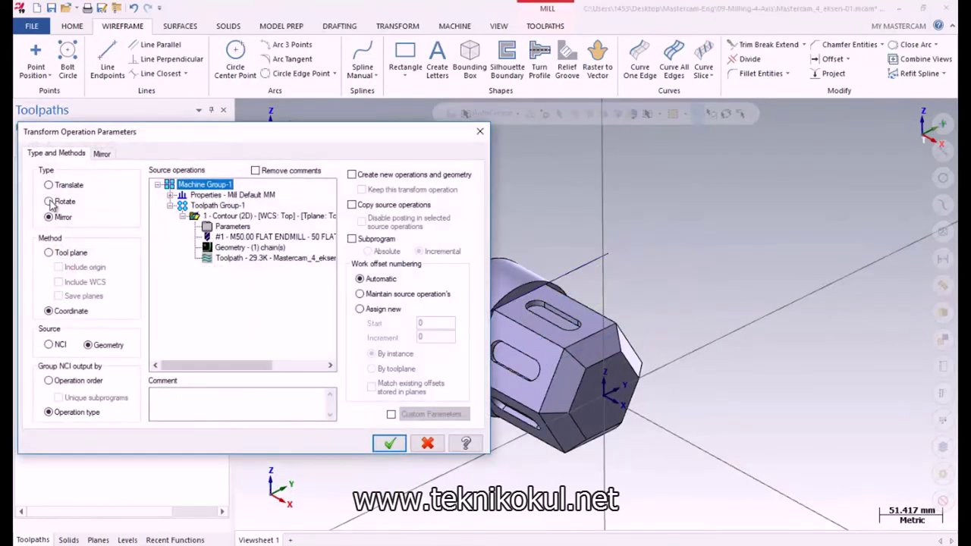
{"action": "left_click", "coordinate": [49, 201]}
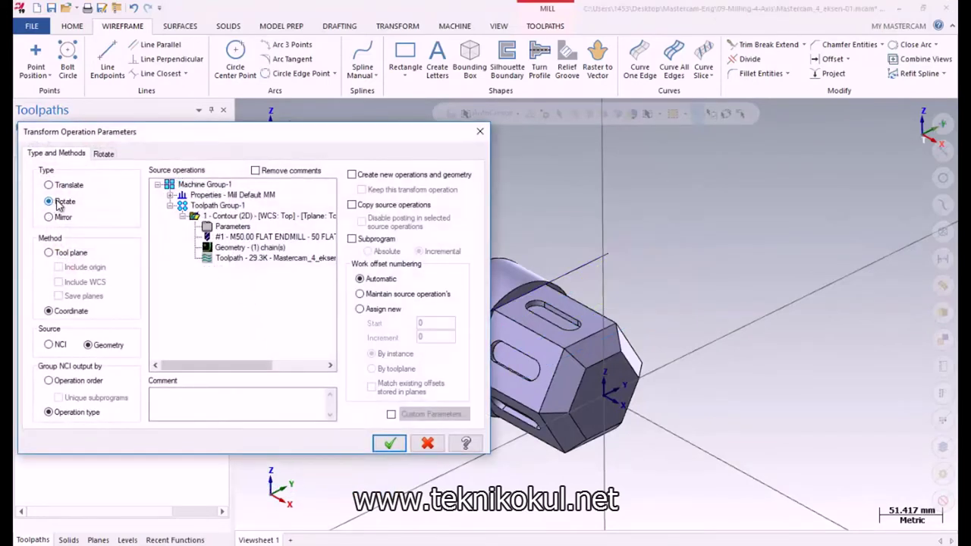
Set the rotate transform to 6 instances with a start angle of 0 and a rotation angle of 60, and generate it
{"action": "left_click", "coordinate": [103, 155]}
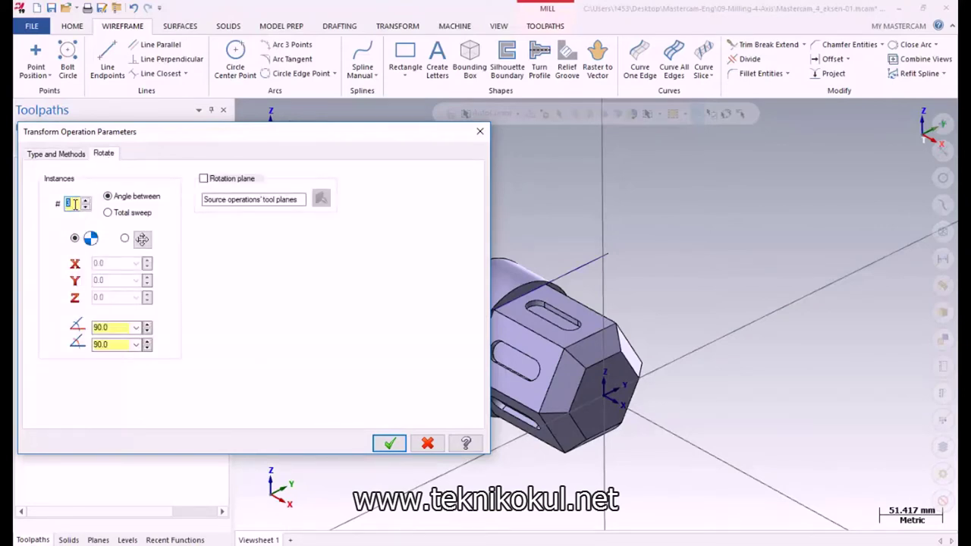
{"action": "type", "text": "6"}
{"action": "double_click", "coordinate": [115, 327]}
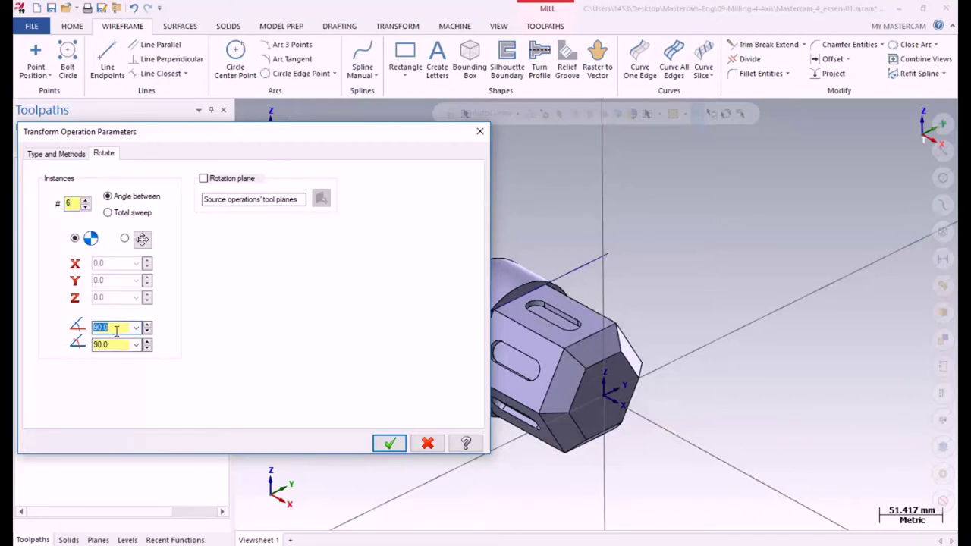
{"action": "type", "text": "60"}
{"action": "key", "text": "Tab"}
{"action": "double_click", "coordinate": [111, 327]}
{"action": "type", "text": "0"}
{"action": "key", "text": "Tab"}
{"action": "type", "text": "60"}
{"action": "double_click", "coordinate": [112, 328]}
{"action": "left_click", "coordinate": [113, 327]}
{"action": "left_click", "coordinate": [389, 443]}
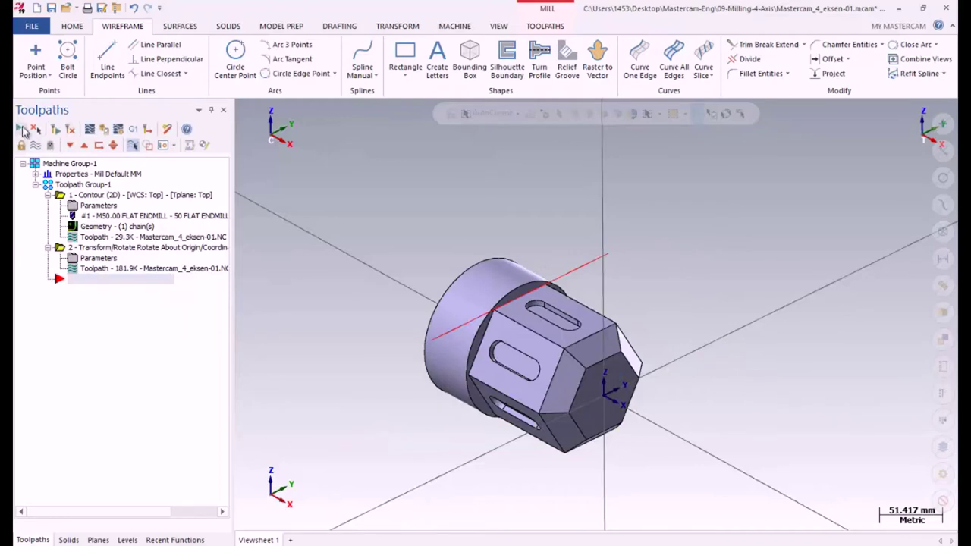
Display the toolpaths of the contour and transform operations, and reopen the rotate transform's parameters
{"action": "left_click", "coordinate": [34, 145]}
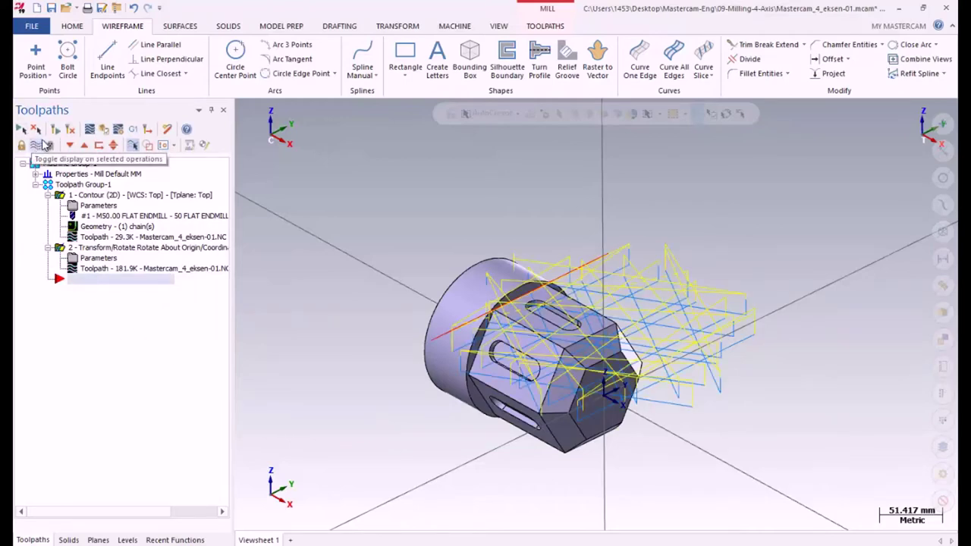
{"action": "mouse_move", "coordinate": [498, 244]}
{"action": "middle_mouse_down"}
{"action": "mouse_move", "coordinate": [490, 232]}
{"action": "mouse_move", "coordinate": [494, 263]}
{"action": "middle_mouse_up"}
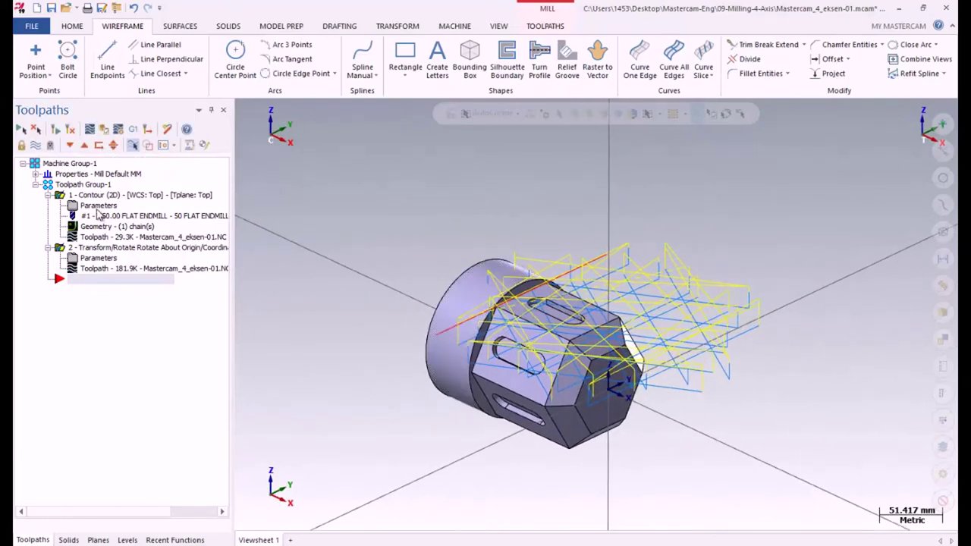
{"action": "left_click", "coordinate": [85, 258]}
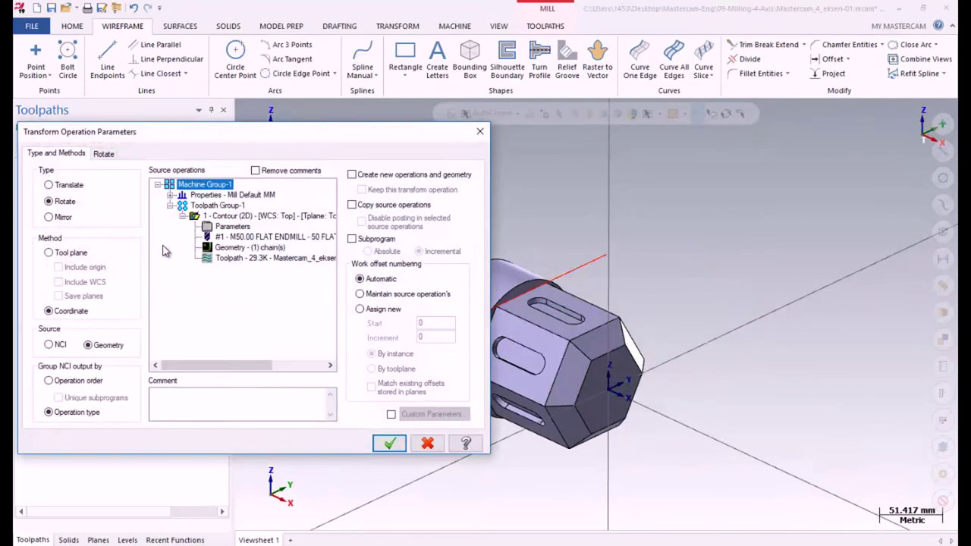
{"action": "left_click_drag", "start_coordinate": [194, 135], "coordinate": [248, 126]}
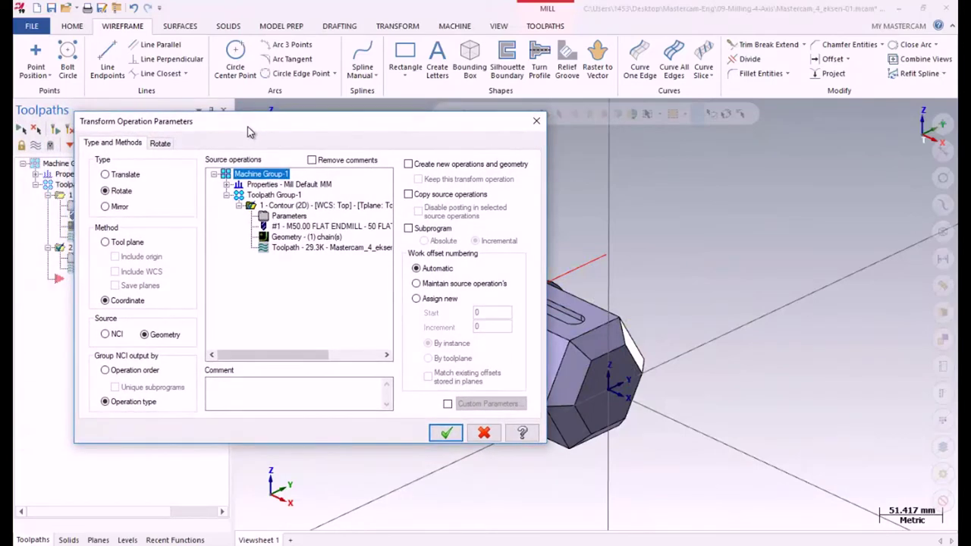
Enable the rotation plane for the rotate transform and set it to the Right plane
{"action": "left_click", "coordinate": [160, 143]}
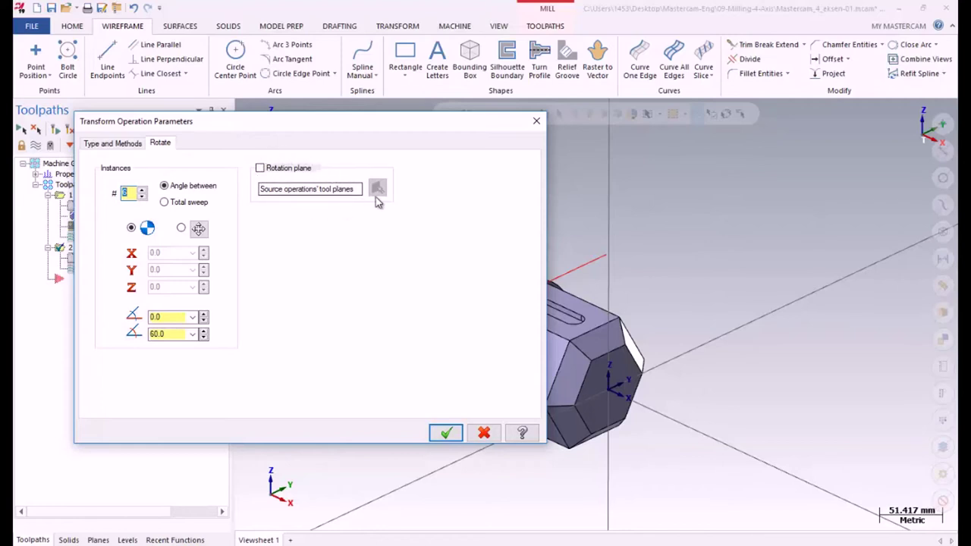
{"action": "double_click", "coordinate": [322, 189]}
{"action": "left_click", "coordinate": [319, 189]}
{"action": "left_click", "coordinate": [260, 169]}
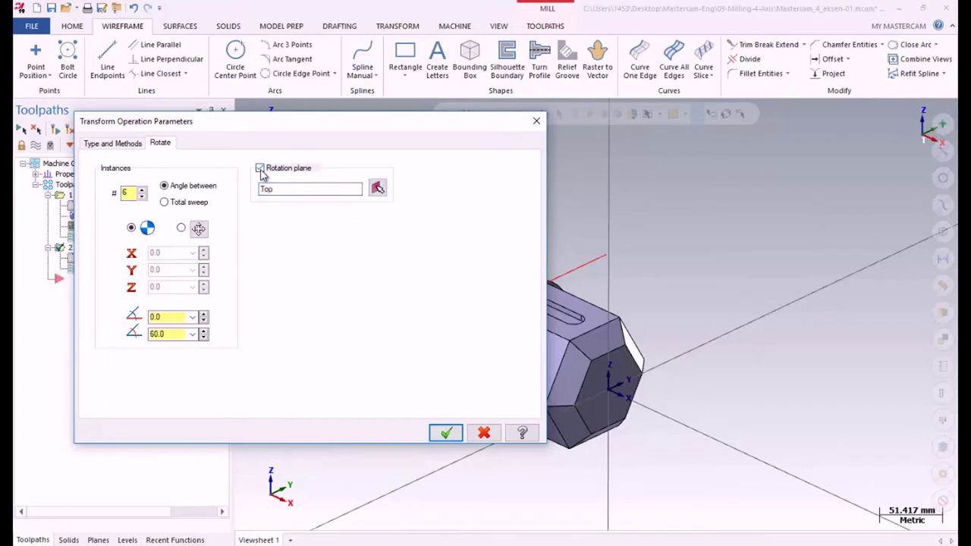
{"action": "left_click", "coordinate": [376, 188]}
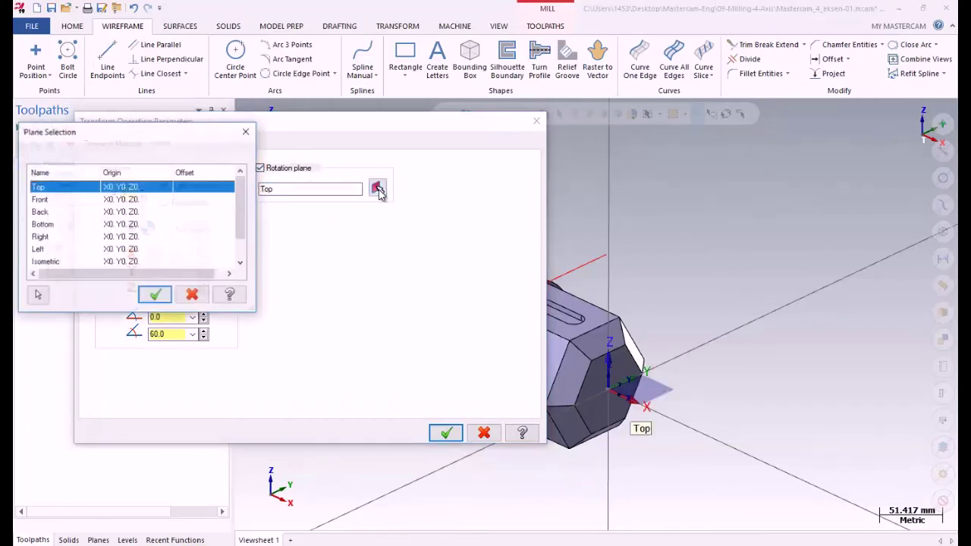
{"action": "left_click_drag", "start_coordinate": [238, 195], "coordinate": [248, 250]}
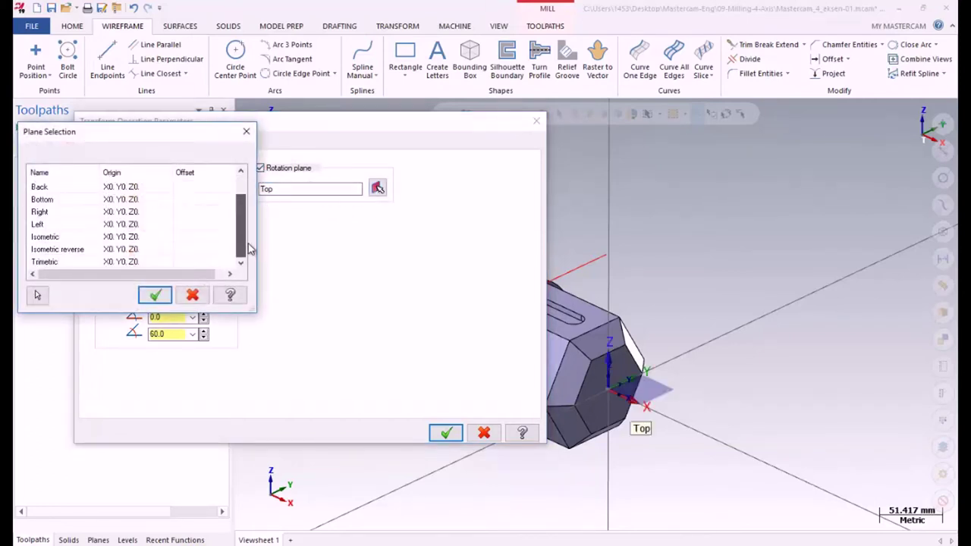
{"action": "left_click", "coordinate": [46, 216]}
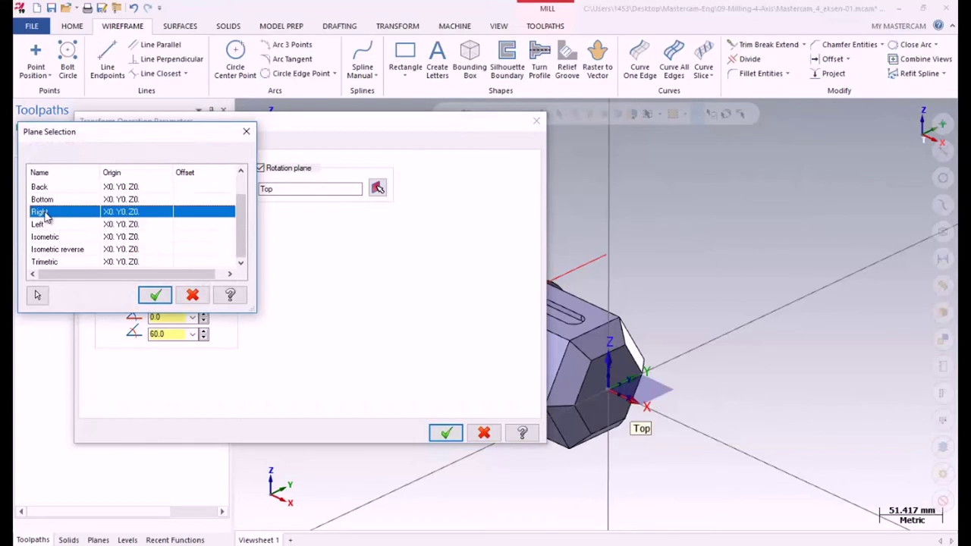
{"action": "left_click", "coordinate": [154, 295]}
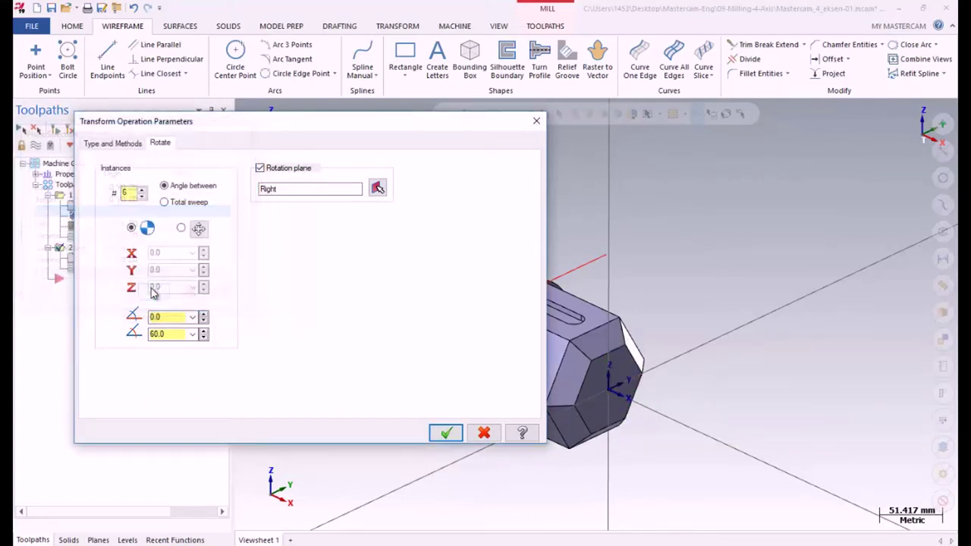
Apply the Right rotation plane, regenerate the rotate transform, and hide the toolpath display after inspecting it
{"action": "left_click", "coordinate": [444, 433]}
{"action": "left_click", "coordinate": [70, 130]}
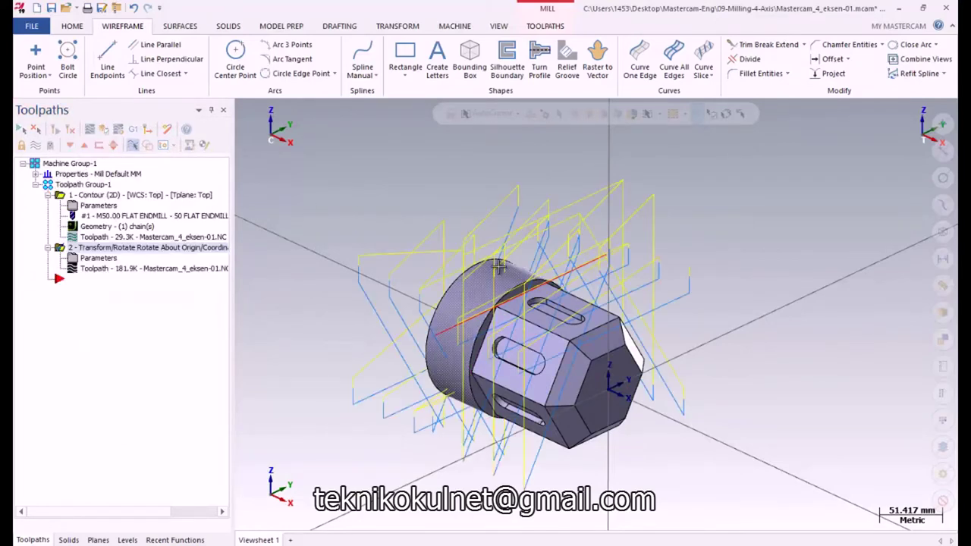
{"action": "key", "text": "alt+3"}
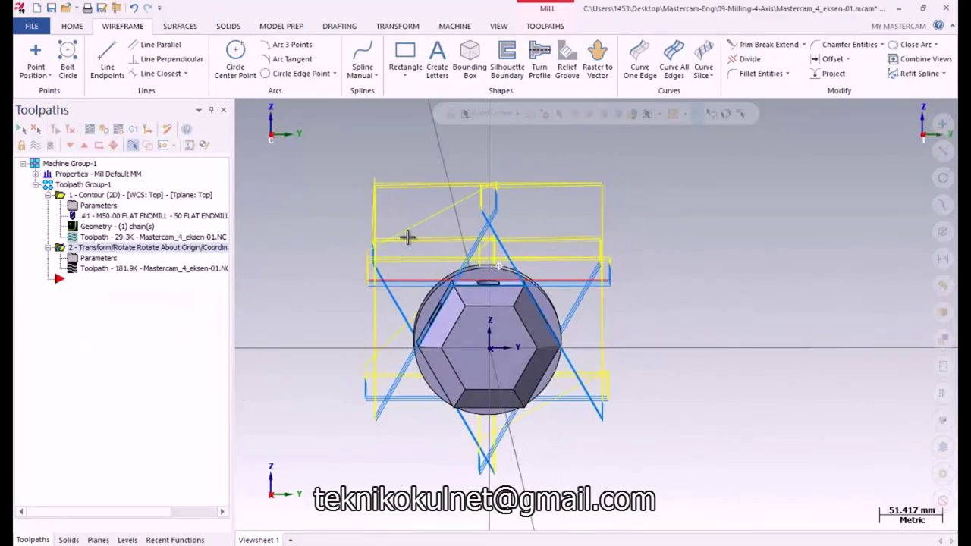
{"action": "middle_click_drag", "start_coordinate": [407, 233], "coordinate": [531, 319]}
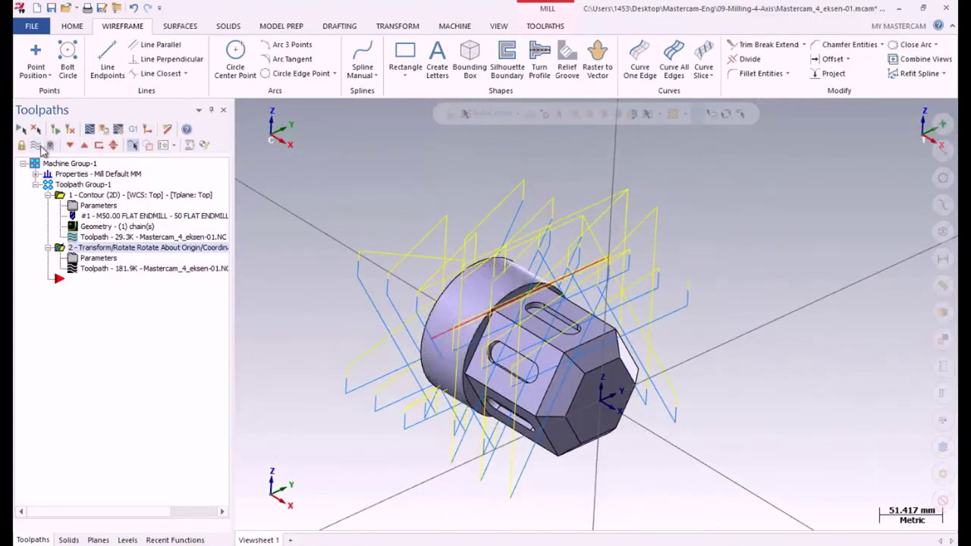
{"action": "left_click", "coordinate": [34, 145]}
{"action": "left_click", "coordinate": [35, 145]}
{"action": "left_click", "coordinate": [35, 146]}
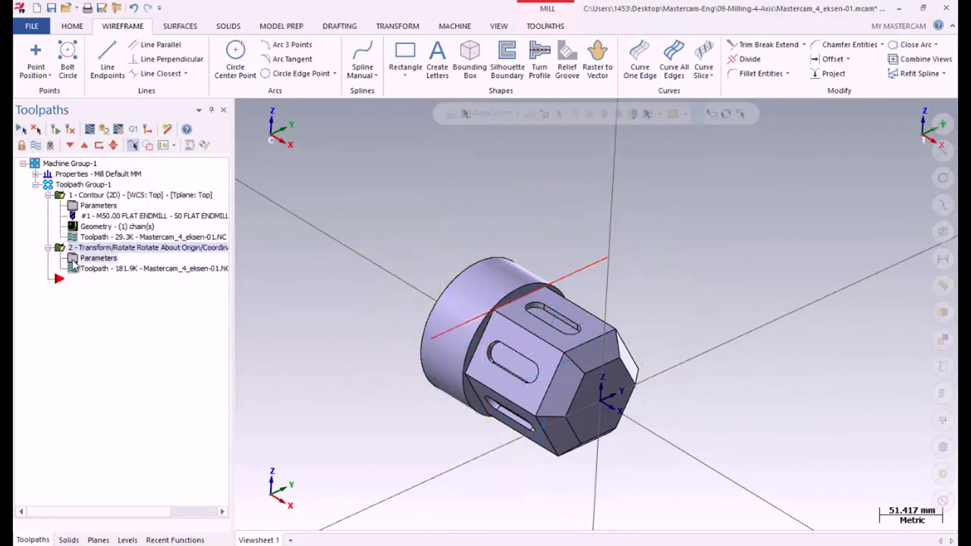
Try the rotate transform with 2 instances, regenerate it, and inspect the resulting toolpath around the part
{"action": "left_click", "coordinate": [73, 260]}
{"action": "left_click", "coordinate": [161, 143]}
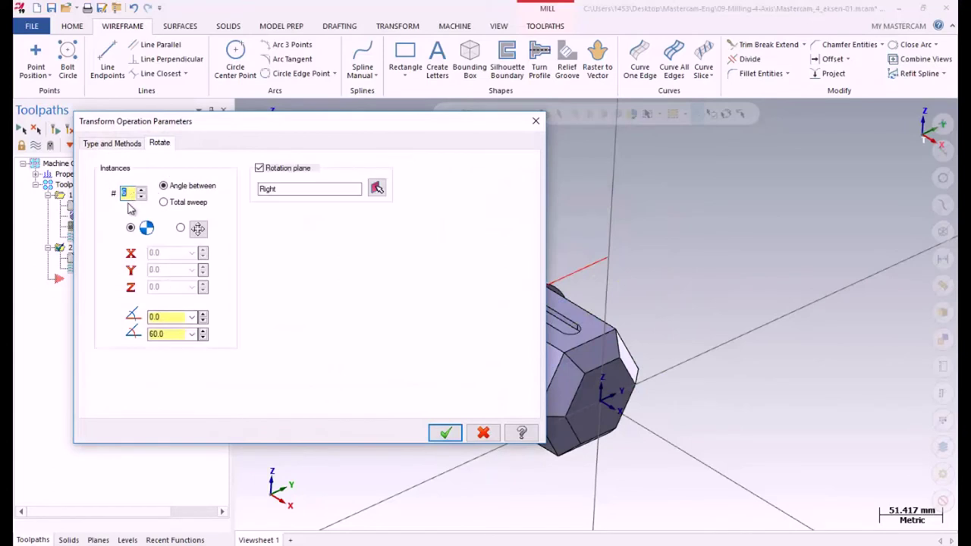
{"action": "left_click", "coordinate": [443, 432]}
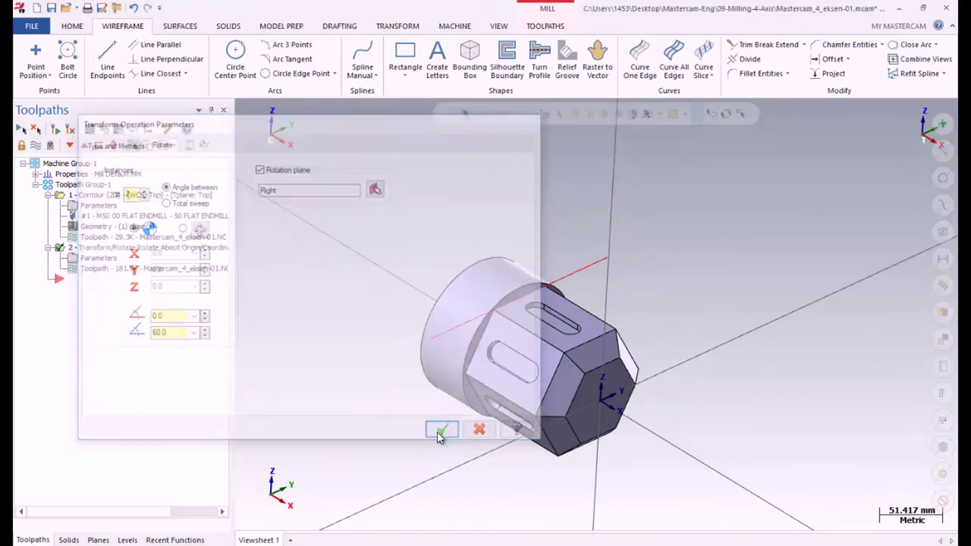
{"action": "left_click", "coordinate": [72, 130]}
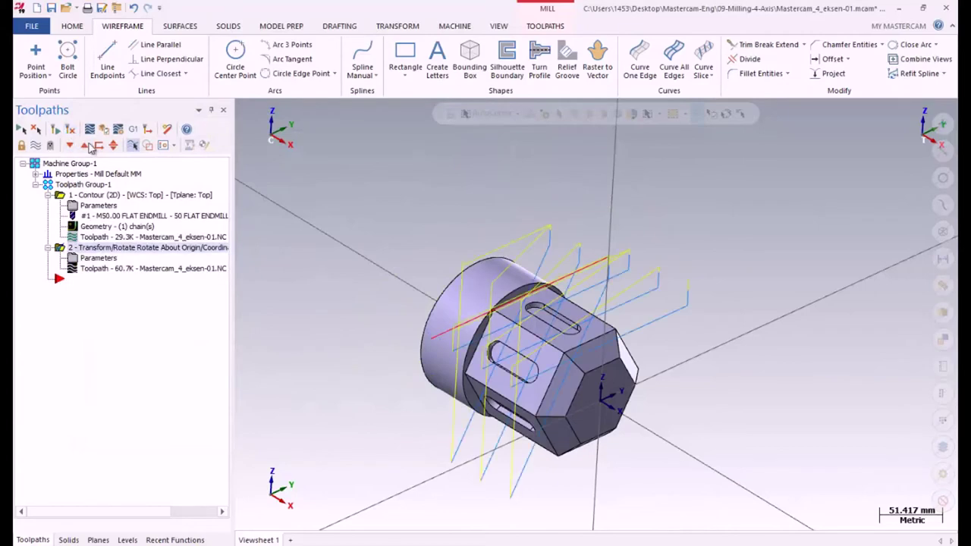
{"action": "middle_click_drag", "start_coordinate": [501, 334], "coordinate": [584, 331]}
{"action": "key", "text": "alt+5"}
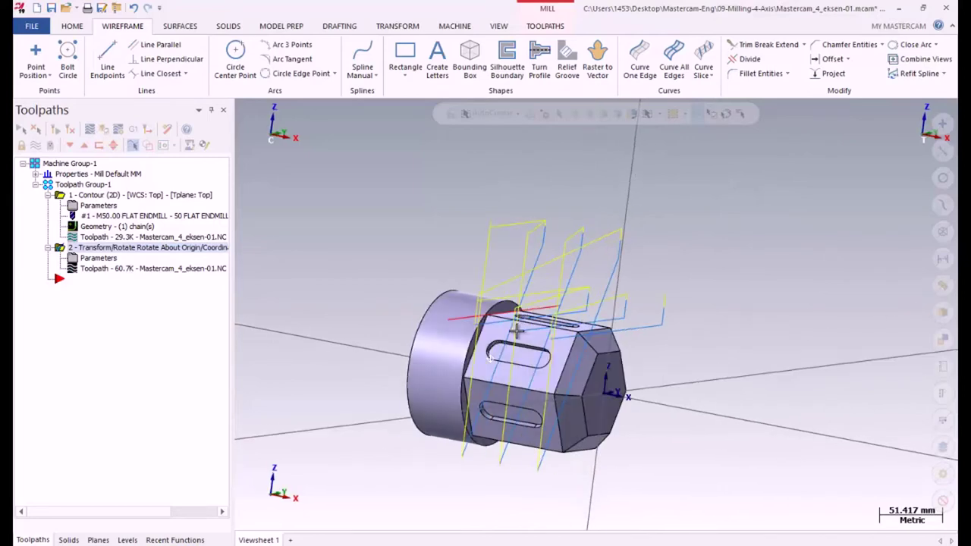
{"action": "key", "text": "alt+7"}
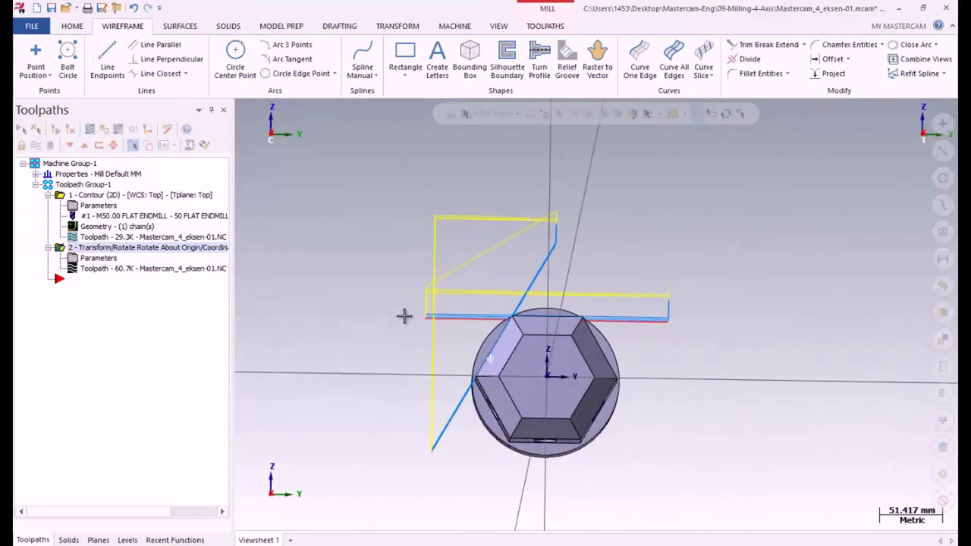
{"action": "middle_click_drag", "start_coordinate": [435, 336], "coordinate": [512, 410]}
{"action": "key", "text": "alt+7"}
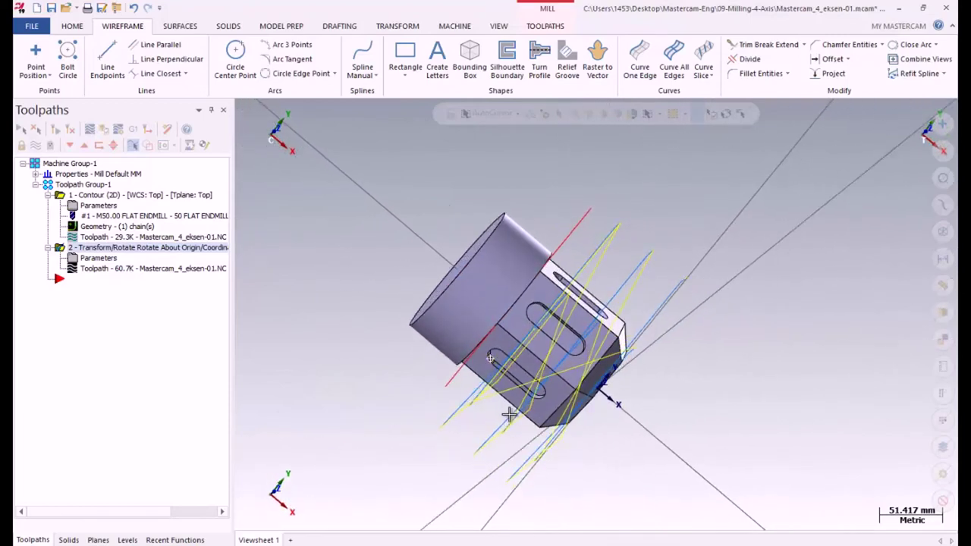
Try the rotate transform with 3 instances and regenerate its toolpath
{"action": "left_click", "coordinate": [95, 258]}
{"action": "left_click", "coordinate": [160, 143]}
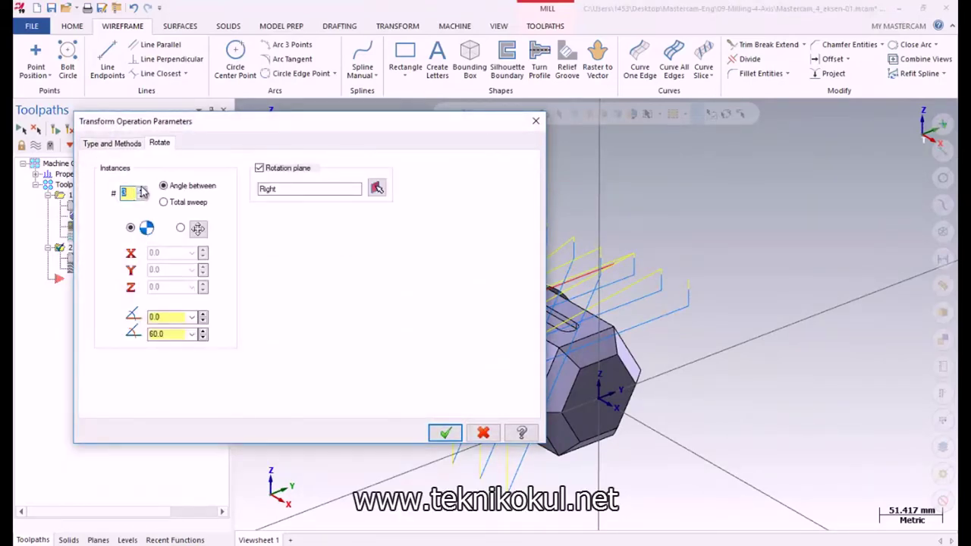
{"action": "left_click", "coordinate": [443, 432]}
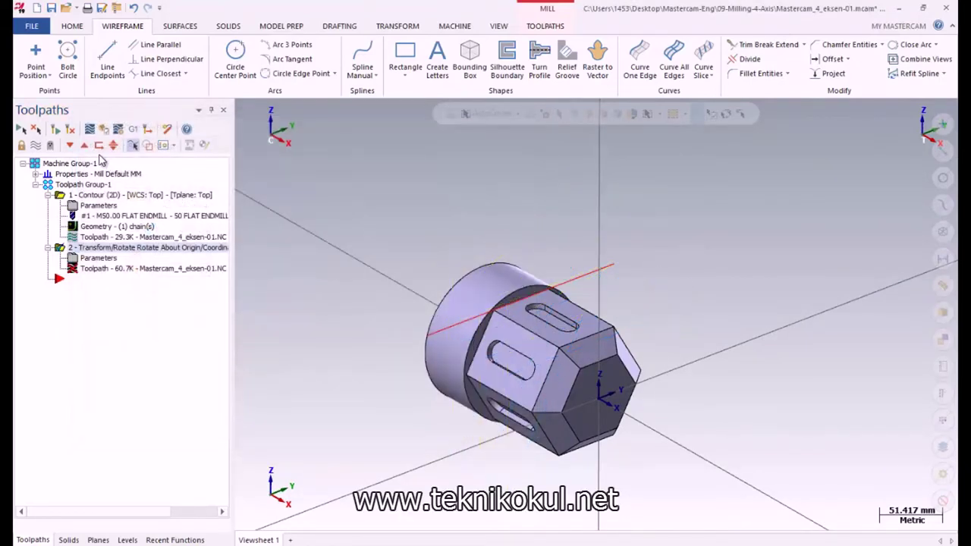
{"action": "left_click", "coordinate": [70, 131]}
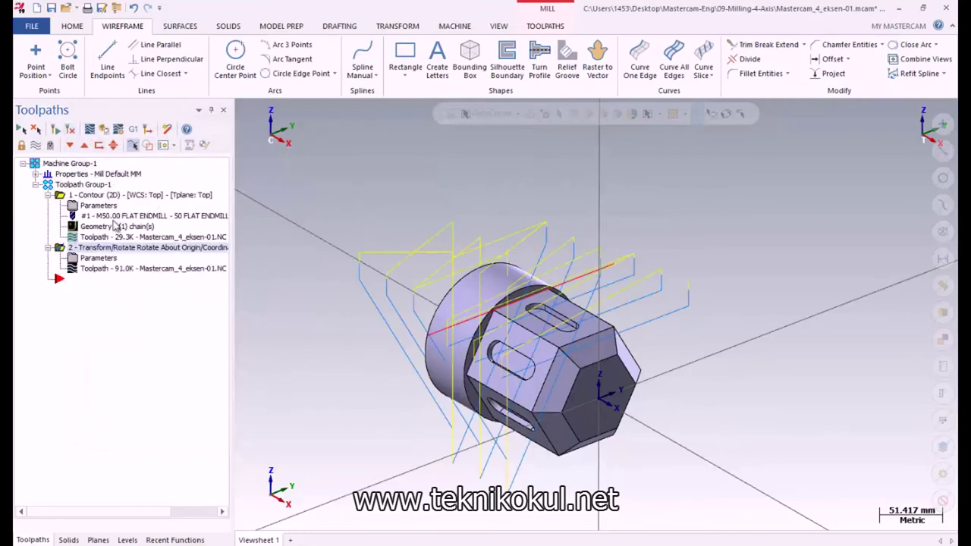
{"action": "middle_click_drag", "start_coordinate": [530, 310], "coordinate": [501, 353]}
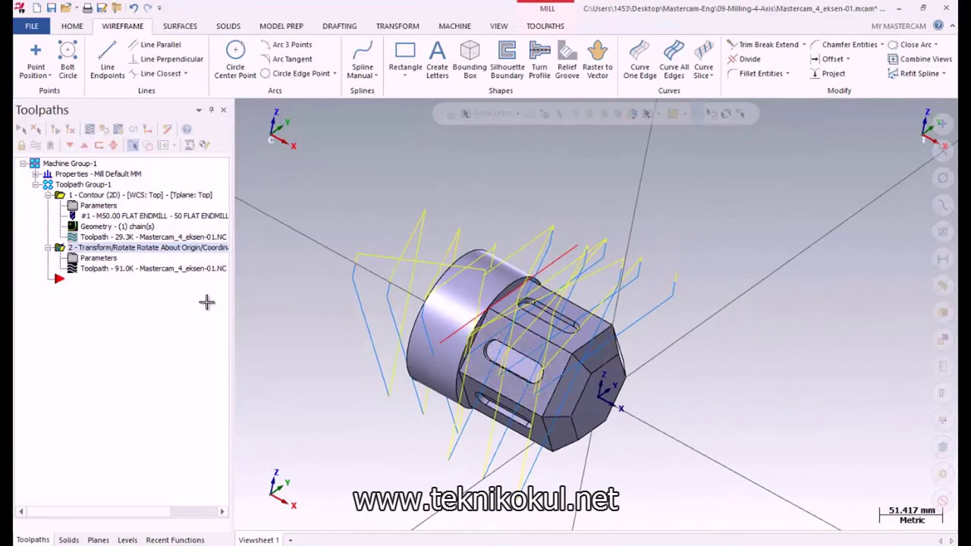
Review the rotate transform's rotation plane, rotation centre, and type and method options, and close its parameters
{"action": "left_click", "coordinate": [75, 259]}
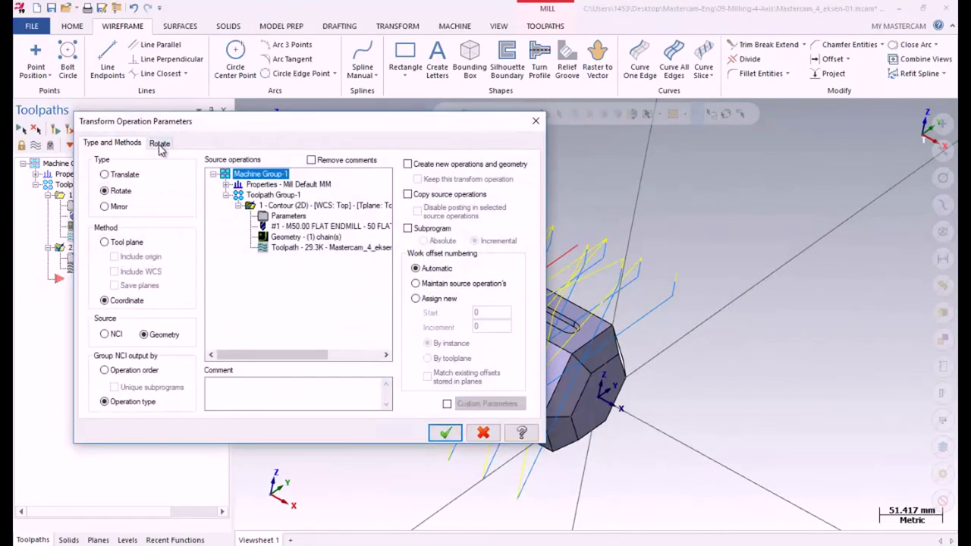
{"action": "left_click", "coordinate": [161, 146]}
{"action": "left_click", "coordinate": [259, 167]}
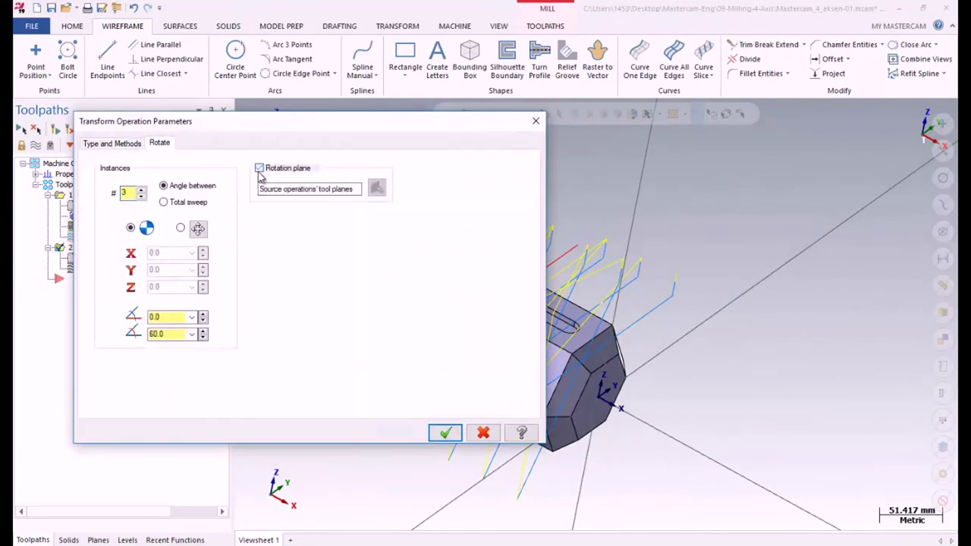
{"action": "left_click", "coordinate": [259, 168]}
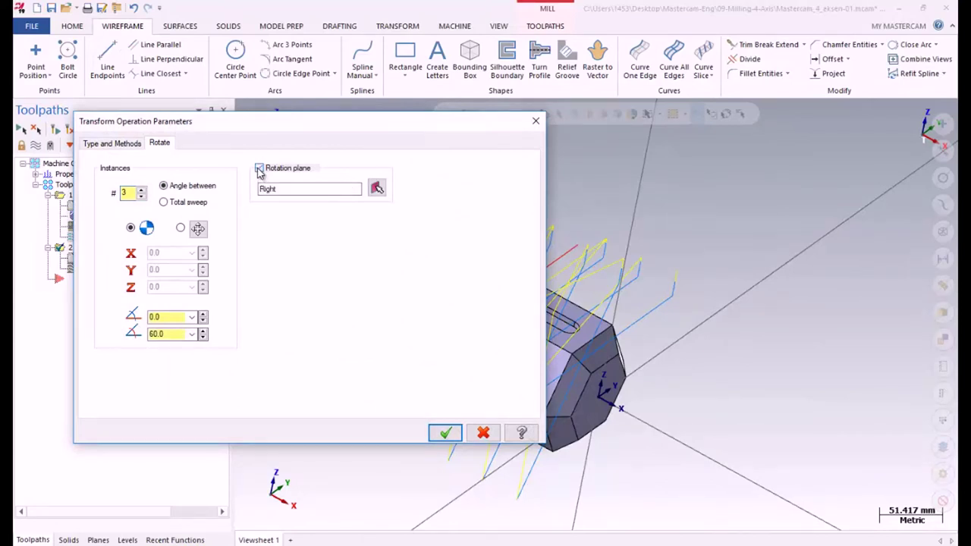
{"action": "left_click", "coordinate": [180, 228]}
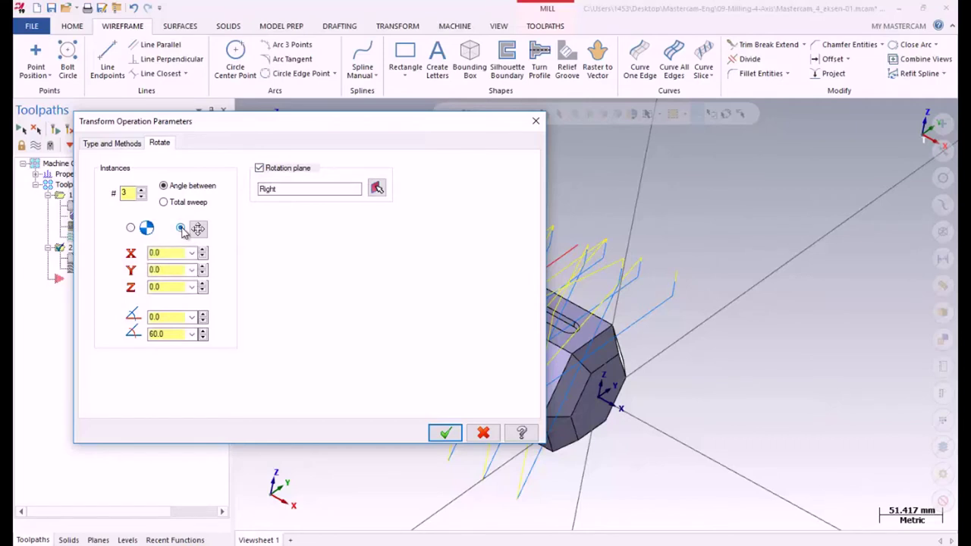
{"action": "left_click", "coordinate": [132, 228]}
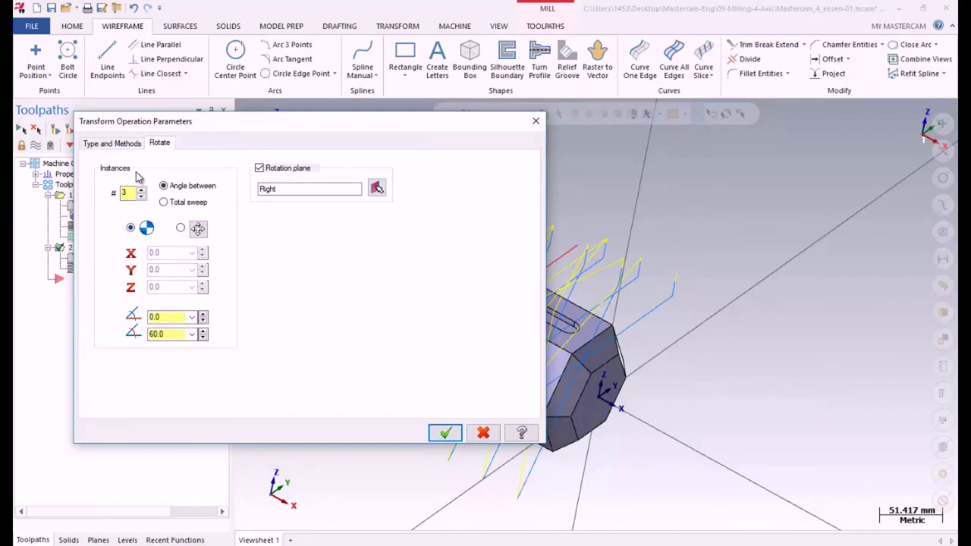
{"action": "left_click", "coordinate": [114, 144]}
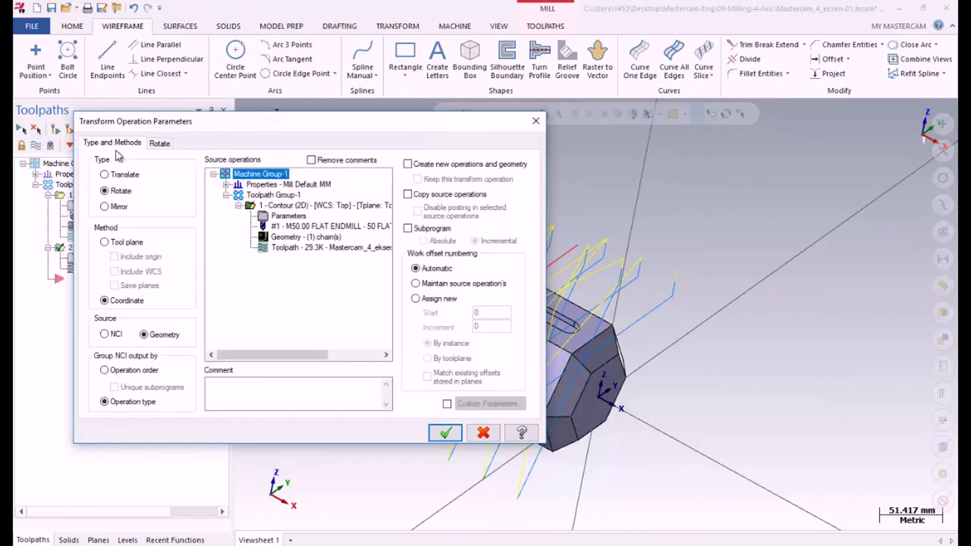
{"action": "left_click", "coordinate": [160, 144]}
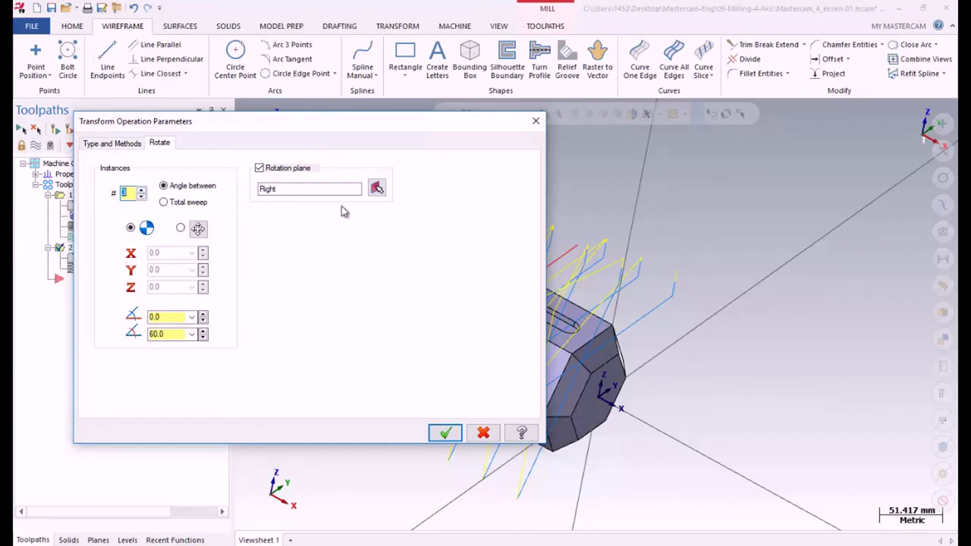
{"action": "left_click_drag", "start_coordinate": [376, 127], "coordinate": [124, 93]}
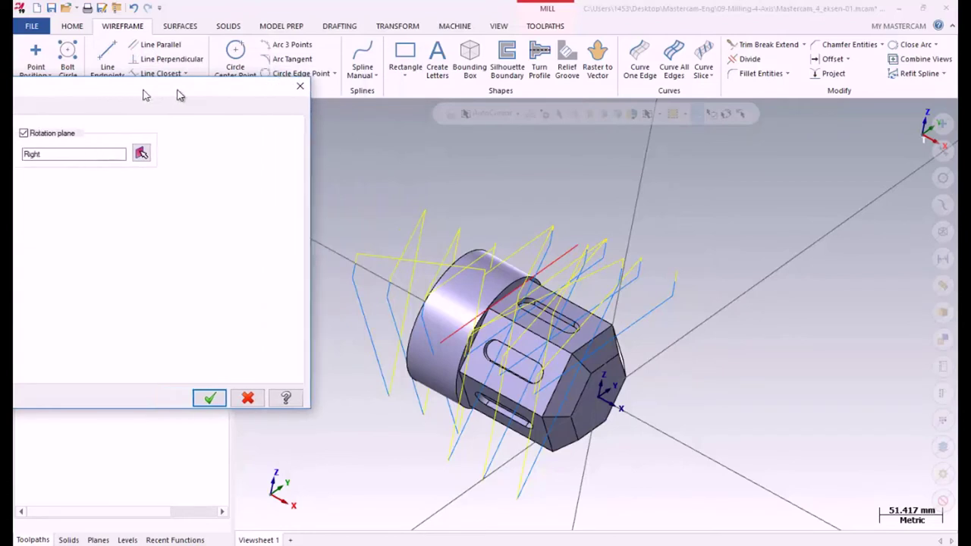
{"action": "left_click", "coordinate": [314, 395]}
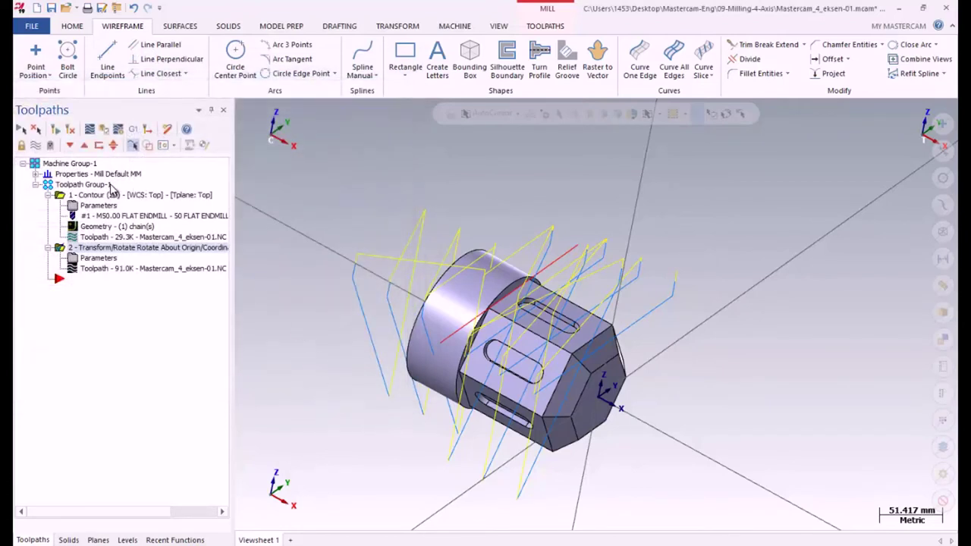
Set the rotate transform to 2 instances, regenerate it, and select all operations
{"action": "left_click", "coordinate": [97, 258]}
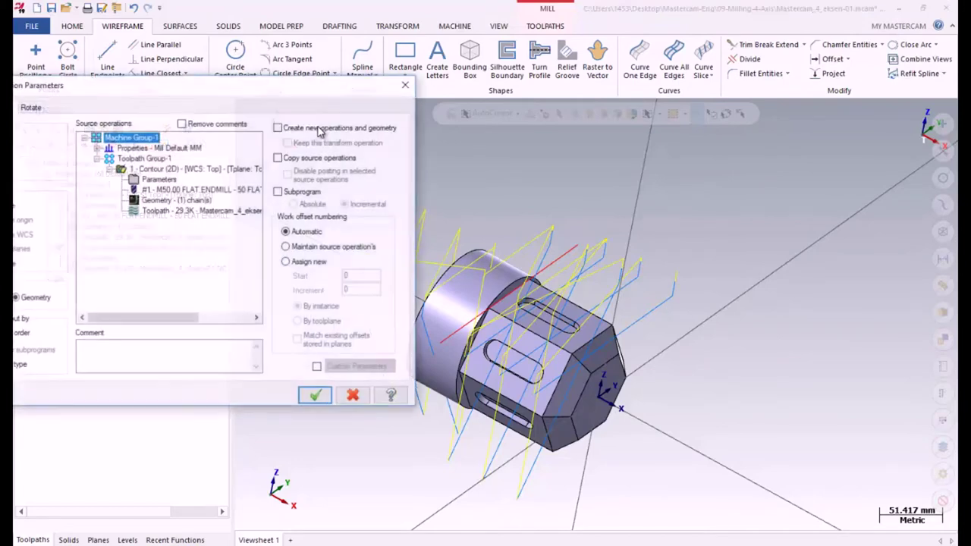
{"action": "left_click", "coordinate": [245, 95]}
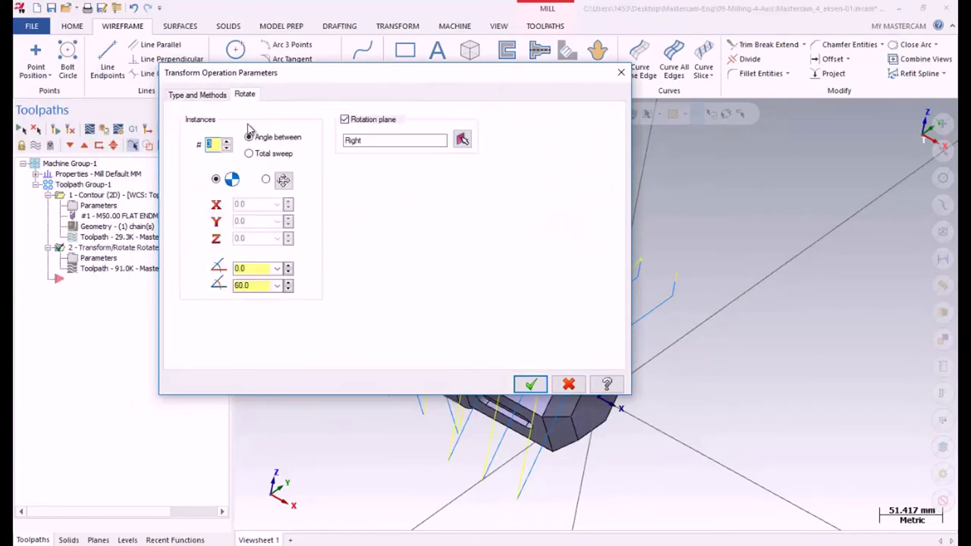
{"action": "left_click", "coordinate": [529, 385]}
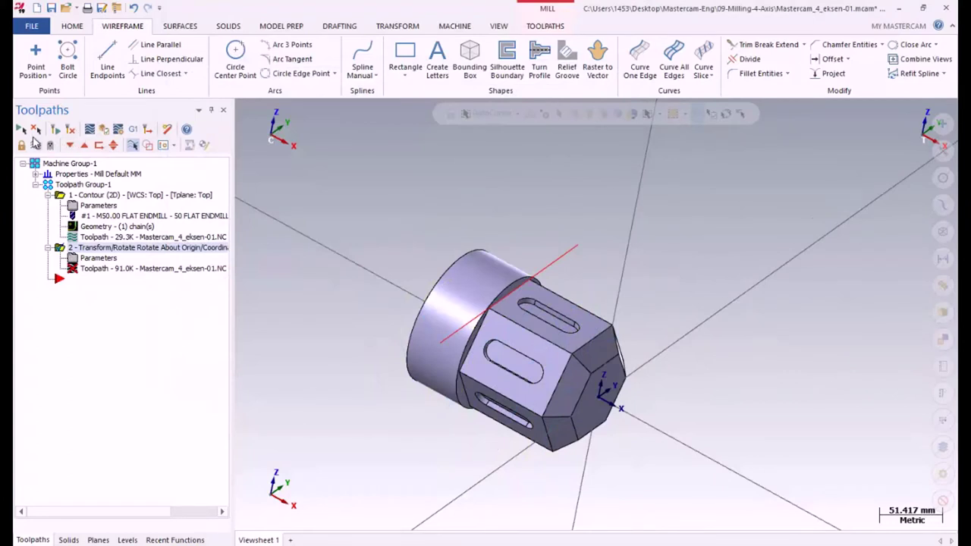
{"action": "left_click", "coordinate": [50, 144]}
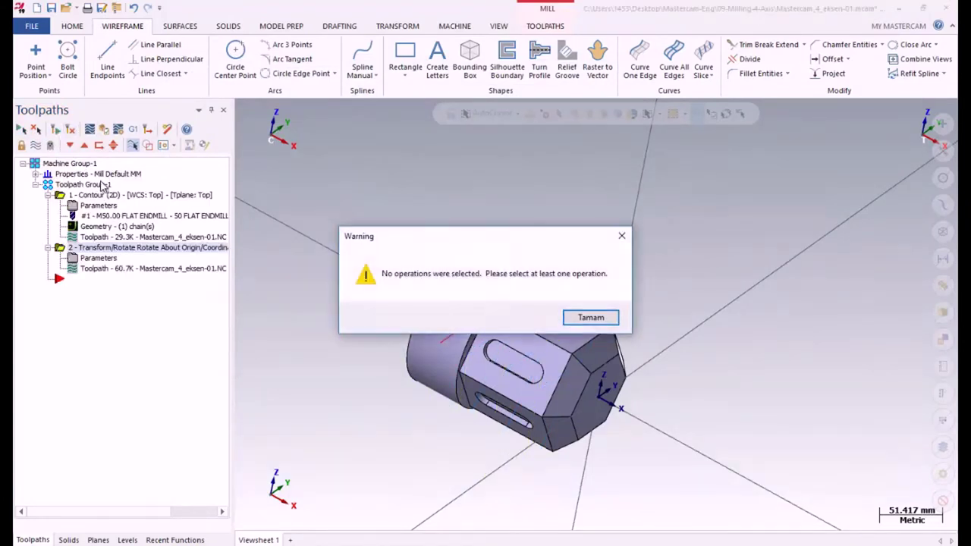
{"action": "left_click", "coordinate": [589, 318]}
{"action": "left_click", "coordinate": [20, 130]}
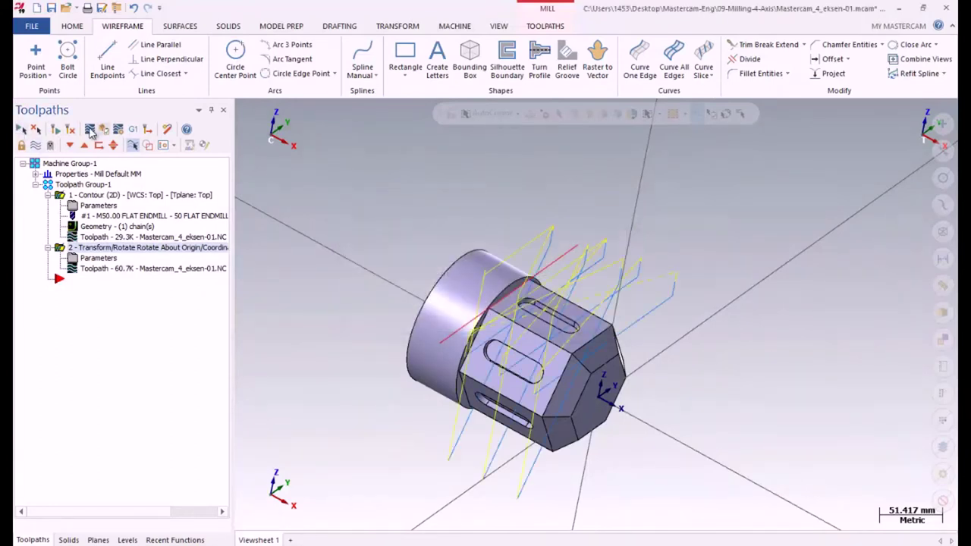
Backplot the selected operations, stepping the tool forward through the passes to check its orientation on the rotated side
{"action": "left_click", "coordinate": [90, 129]}
{"action": "left_click", "coordinate": [304, 109]}
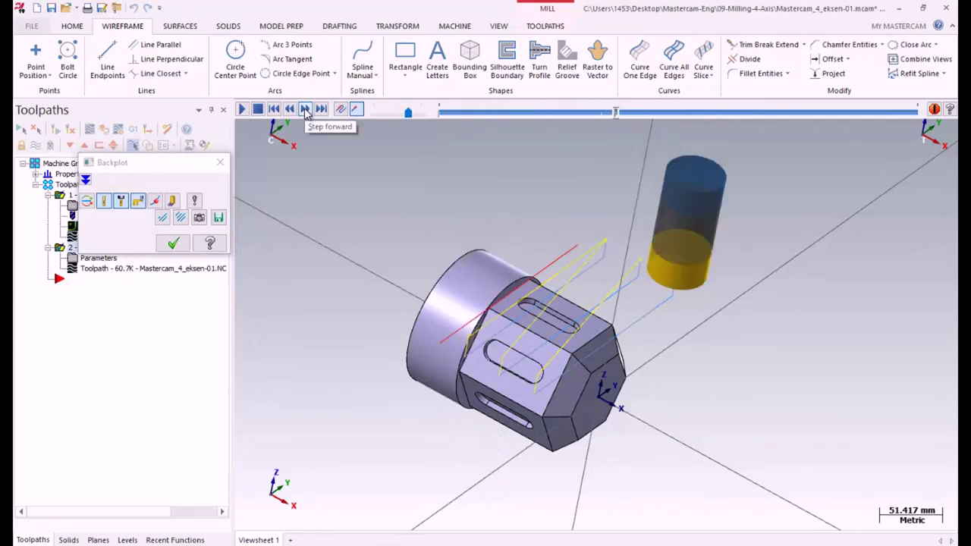
{"action": "left_click", "coordinate": [304, 109]}
{"action": "left_click", "coordinate": [304, 109]}
{"action": "left_click", "coordinate": [305, 110]}
{"action": "left_click", "coordinate": [304, 110]}
{"action": "left_click", "coordinate": [304, 109]}
{"action": "left_click", "coordinate": [305, 109]}
{"action": "left_click", "coordinate": [304, 109]}
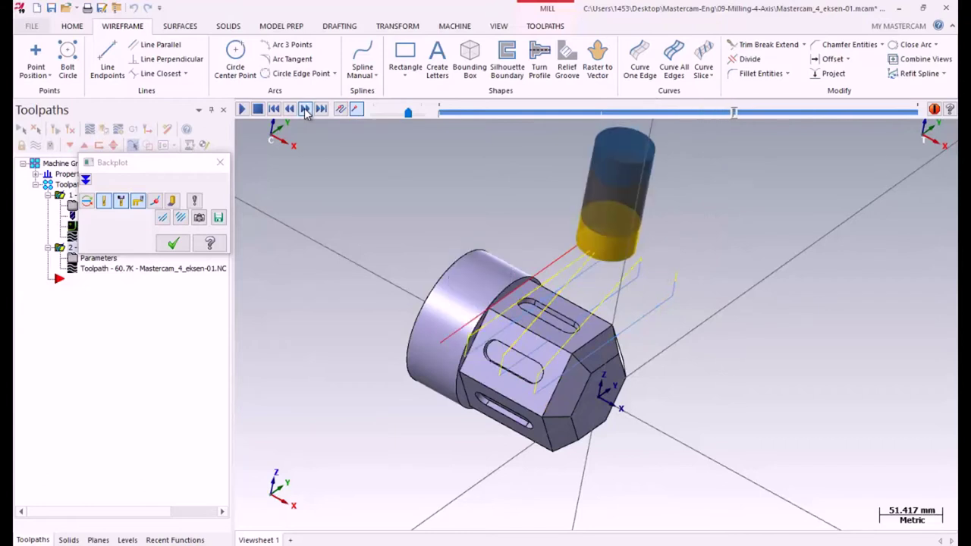
{"action": "left_click", "coordinate": [304, 109]}
{"action": "left_click", "coordinate": [304, 109]}
{"action": "left_click", "coordinate": [304, 110]}
{"action": "left_click", "coordinate": [304, 109]}
{"action": "left_click", "coordinate": [304, 109]}
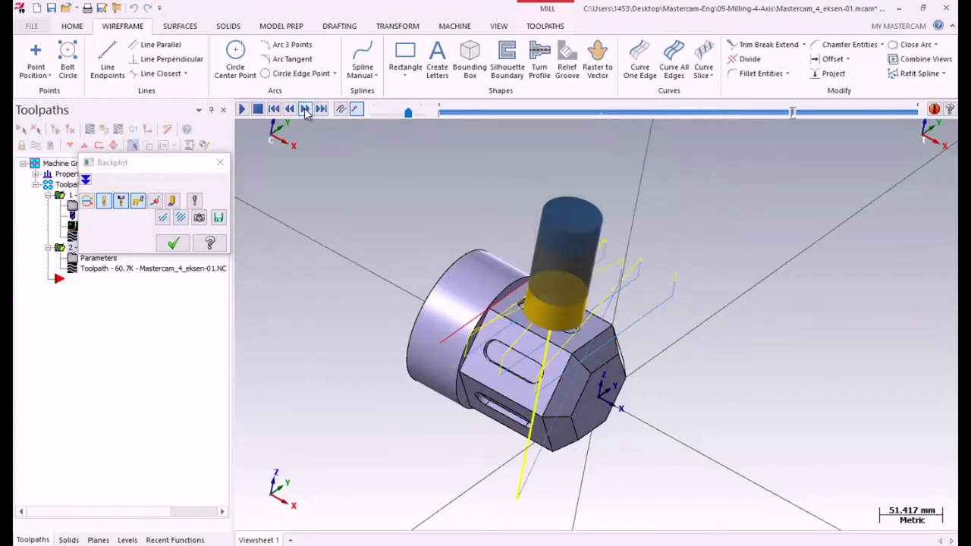
{"action": "left_click", "coordinate": [304, 109]}
{"action": "left_click", "coordinate": [304, 110]}
{"action": "mouse_move", "coordinate": [416, 317]}
{"action": "middle_mouse_down"}
{"action": "mouse_move", "coordinate": [405, 215]}
{"action": "mouse_move", "coordinate": [376, 233]}
{"action": "mouse_move", "coordinate": [354, 223]}
{"action": "mouse_move", "coordinate": [392, 260]}
{"action": "mouse_move", "coordinate": [381, 273]}
{"action": "middle_mouse_up"}
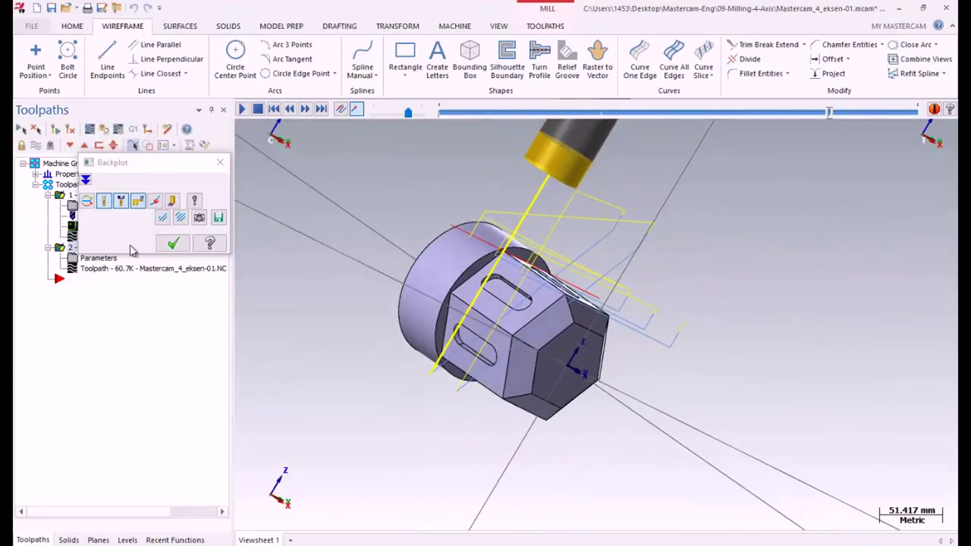
{"action": "left_click", "coordinate": [172, 243]}
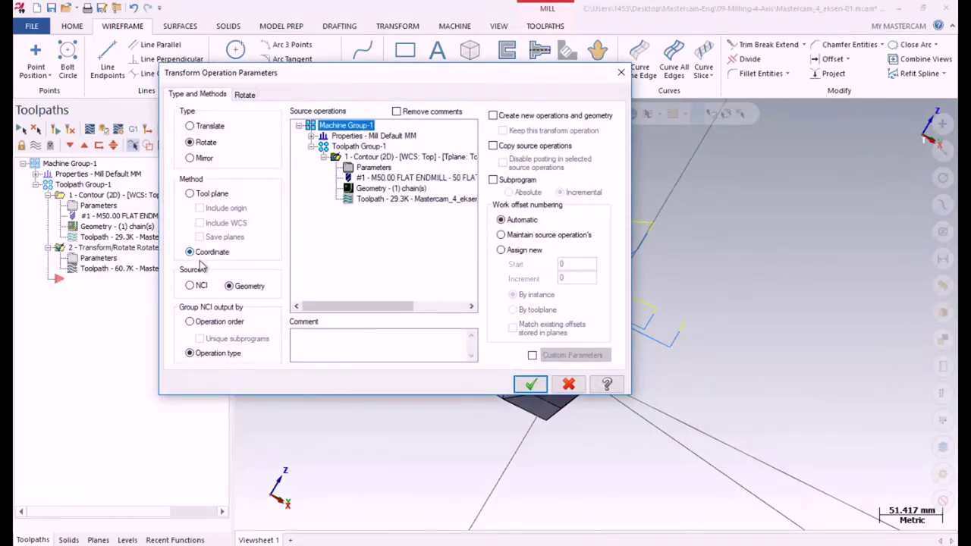
Switch the rotate transform's method to Tool plane, set its start angle to 60 degrees, and regenerate its toolpath
{"action": "left_click", "coordinate": [190, 194]}
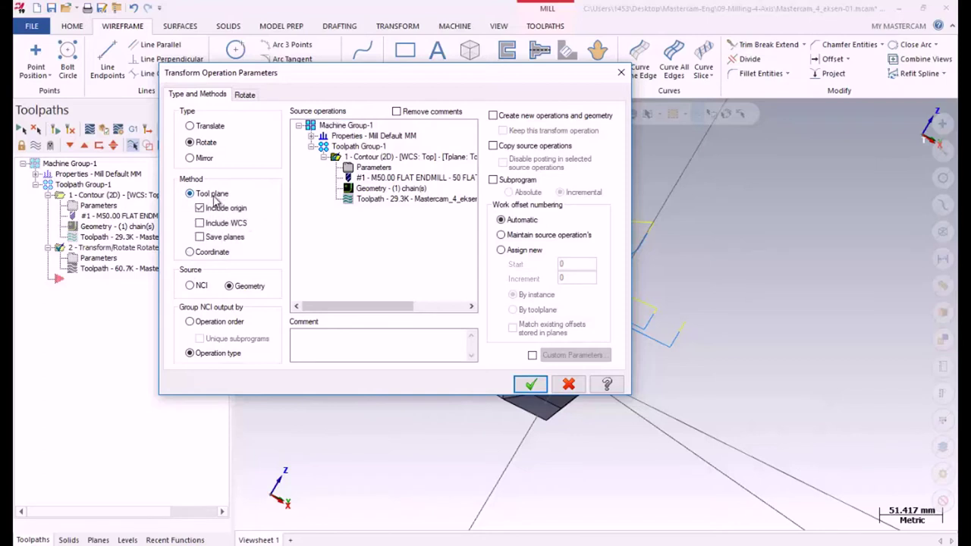
{"action": "left_click", "coordinate": [245, 97]}
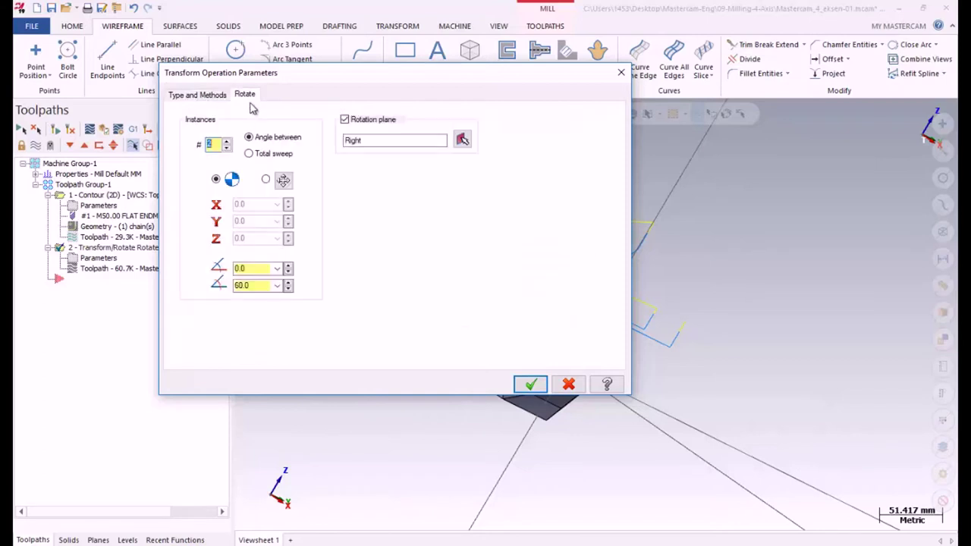
{"action": "left_click", "coordinate": [248, 268]}
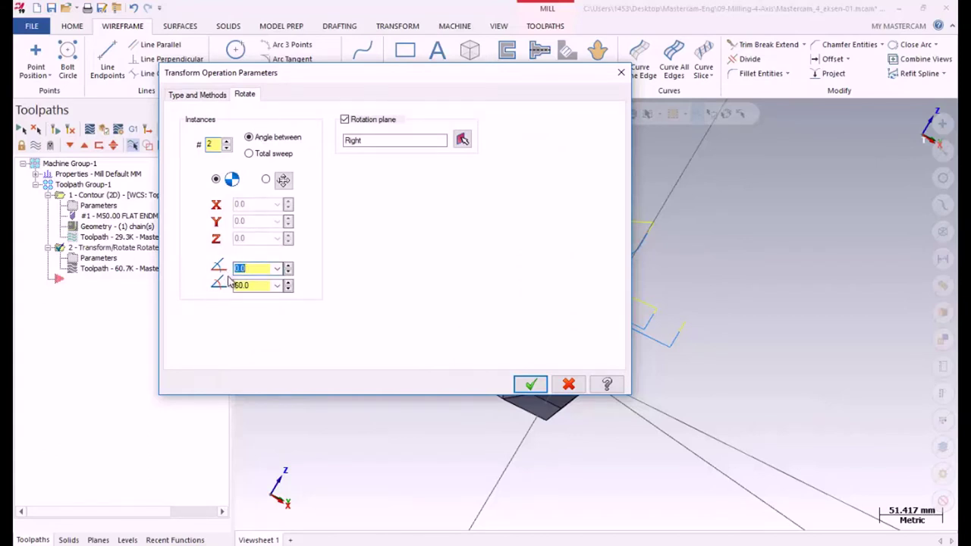
{"action": "type", "text": "6"}
{"action": "left_click", "coordinate": [256, 285]}
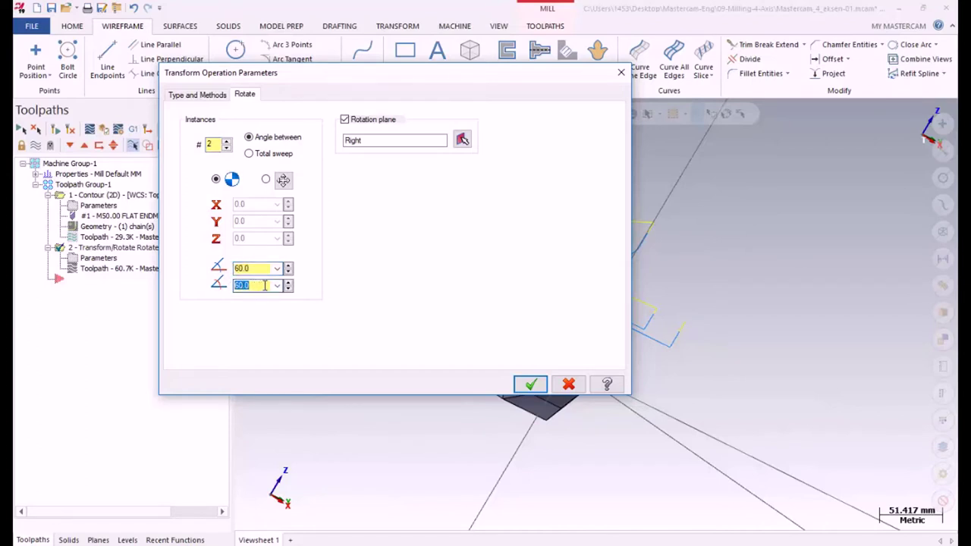
{"action": "left_click", "coordinate": [530, 385]}
{"action": "left_click", "coordinate": [73, 131]}
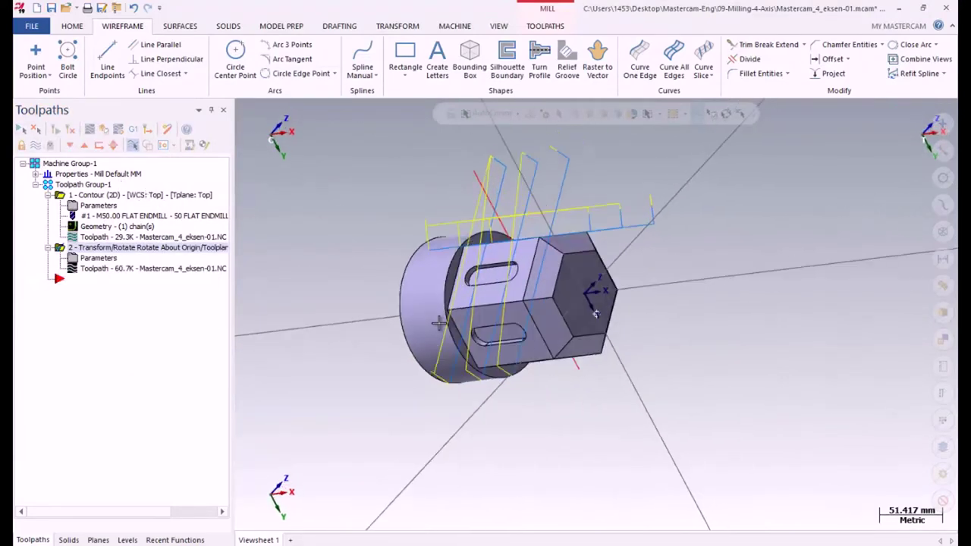
Backplot the operations, stepping the tool forward through the original side's passes to the start of the first rotated side
{"action": "left_click", "coordinate": [91, 130]}
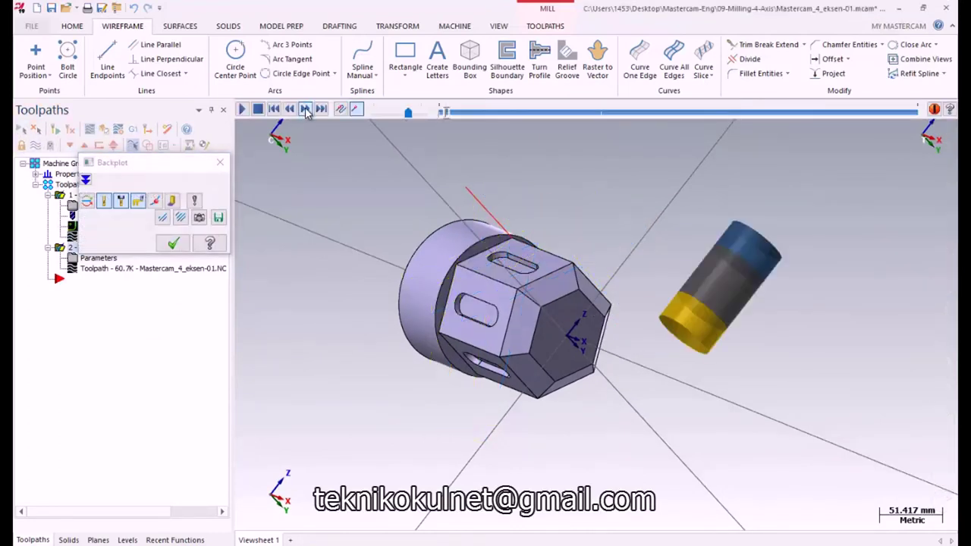
{"action": "left_click", "coordinate": [306, 110]}
{"action": "left_click", "coordinate": [305, 110]}
{"action": "left_click", "coordinate": [306, 110]}
{"action": "left_click", "coordinate": [305, 110]}
{"action": "left_click", "coordinate": [305, 110]}
{"action": "left_click", "coordinate": [306, 110]}
{"action": "left_click", "coordinate": [306, 110]}
{"action": "left_click", "coordinate": [306, 110]}
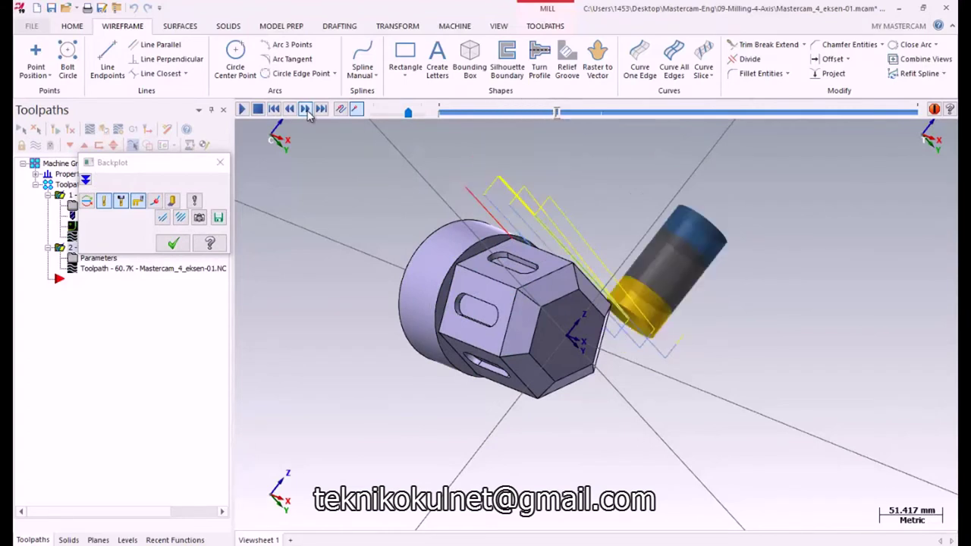
{"action": "left_click", "coordinate": [305, 110]}
{"action": "left_click", "coordinate": [305, 110]}
{"action": "left_click", "coordinate": [305, 110]}
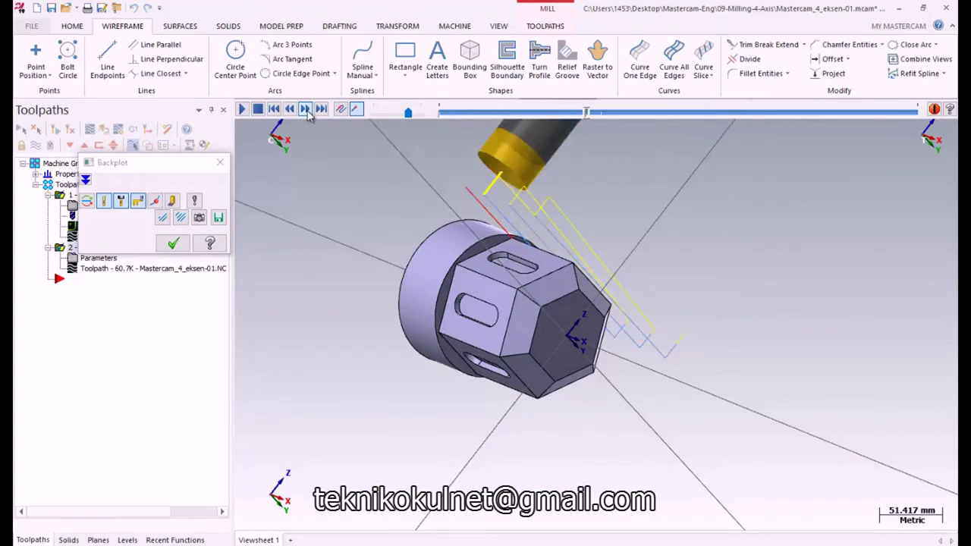
{"action": "left_click", "coordinate": [305, 110]}
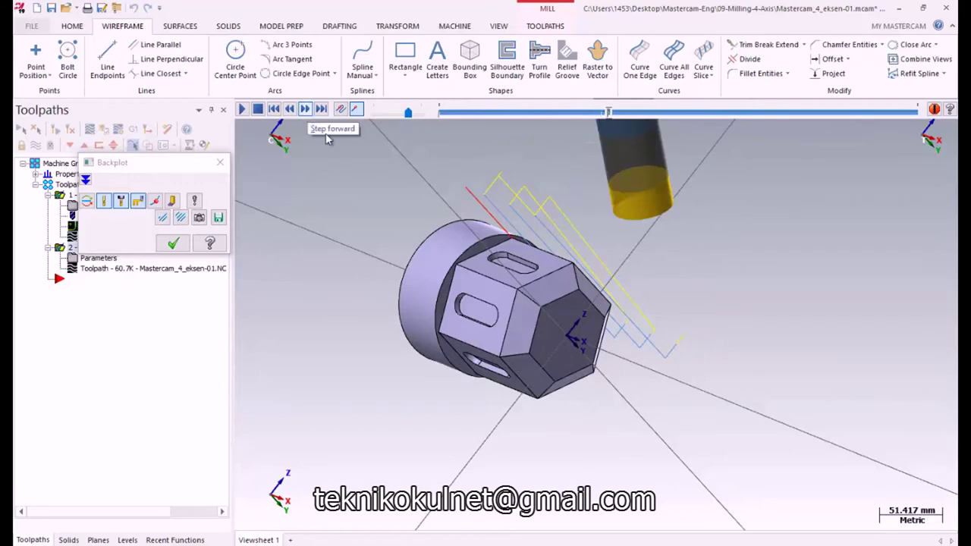
Check the tool orientation on both rotated sides by stepping the backplot through their passes, and close the backplot
{"action": "middle_click_drag", "start_coordinate": [461, 303], "coordinate": [395, 279]}
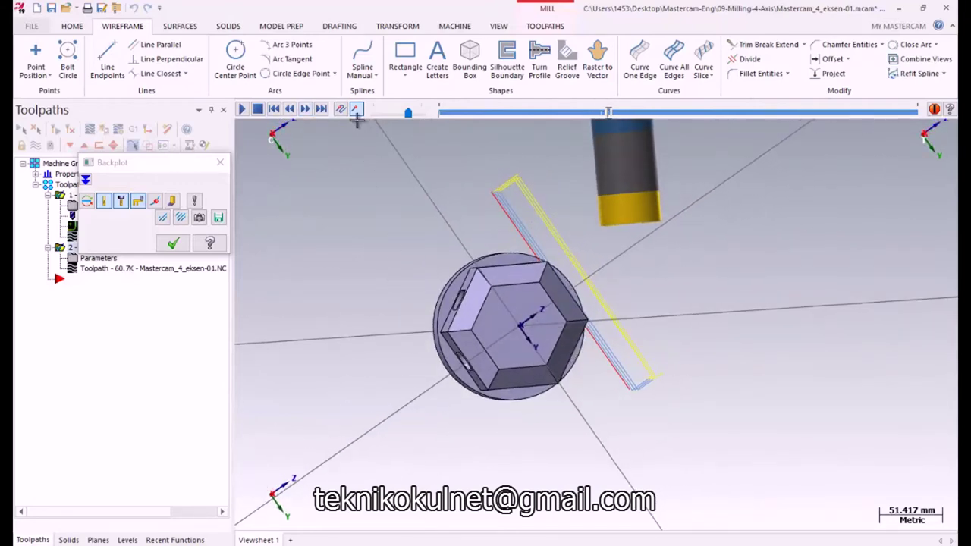
{"action": "left_click", "coordinate": [305, 109]}
{"action": "left_click", "coordinate": [306, 109]}
{"action": "left_click", "coordinate": [305, 109]}
{"action": "left_click", "coordinate": [306, 109]}
{"action": "left_click", "coordinate": [310, 114]}
{"action": "left_click", "coordinate": [310, 114]}
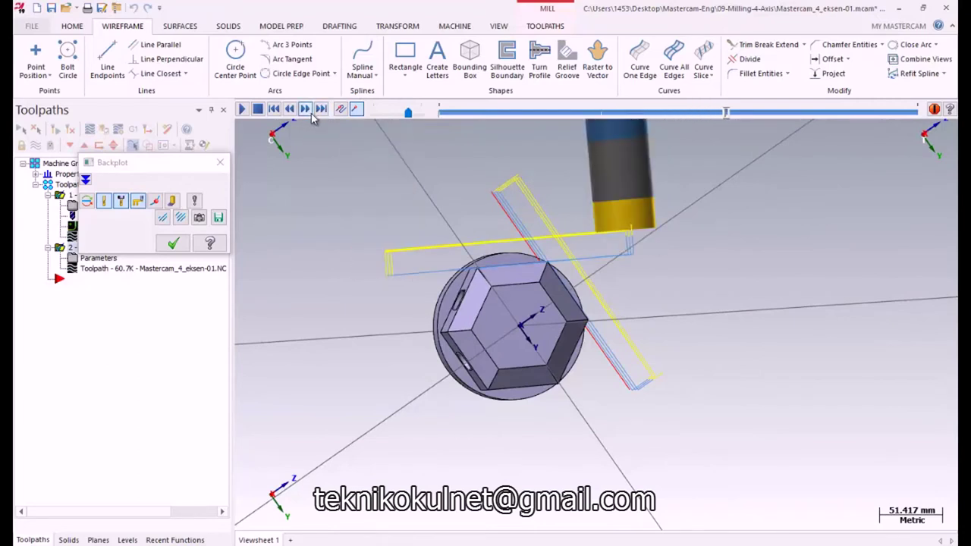
{"action": "left_click", "coordinate": [310, 114]}
{"action": "left_click", "coordinate": [310, 114]}
{"action": "left_click", "coordinate": [305, 110]}
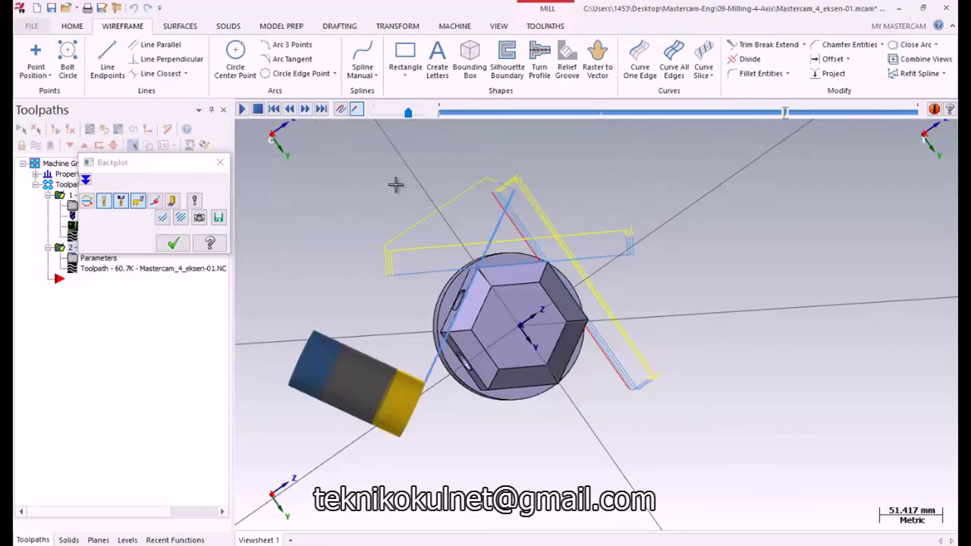
{"action": "middle_click_drag", "start_coordinate": [499, 235], "coordinate": [545, 255]}
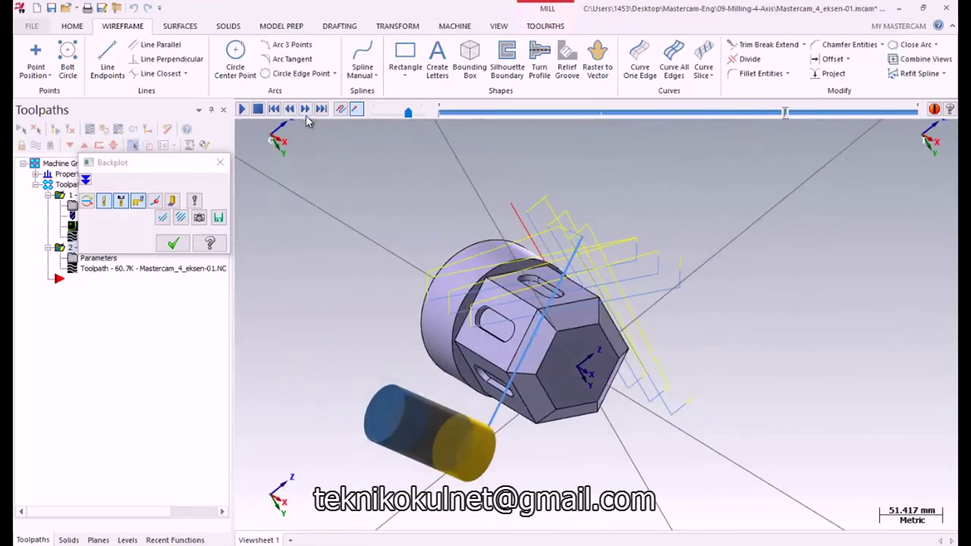
{"action": "left_click", "coordinate": [305, 111]}
{"action": "left_click", "coordinate": [305, 110]}
{"action": "left_click", "coordinate": [305, 110]}
{"action": "left_click", "coordinate": [305, 110]}
{"action": "left_click", "coordinate": [305, 110]}
{"action": "left_click", "coordinate": [305, 110]}
{"action": "left_click", "coordinate": [173, 243]}
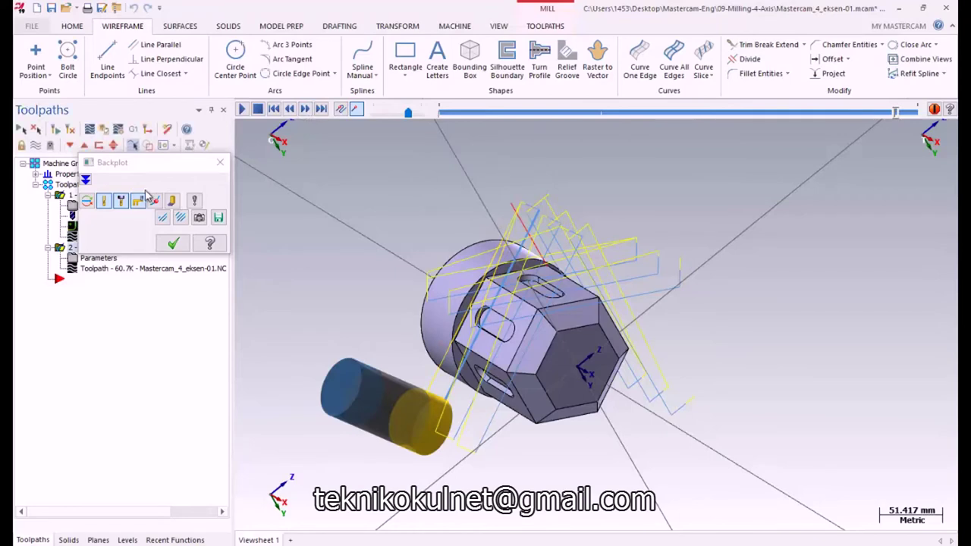
Set the rotate transform to 5 instances and regenerate its toolpath
{"action": "left_click", "coordinate": [98, 257]}
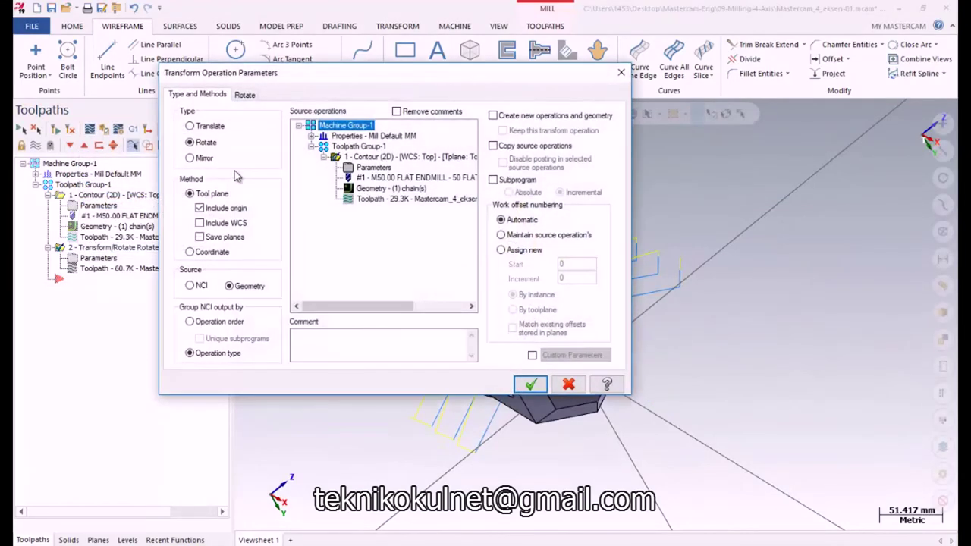
{"action": "left_click", "coordinate": [245, 94]}
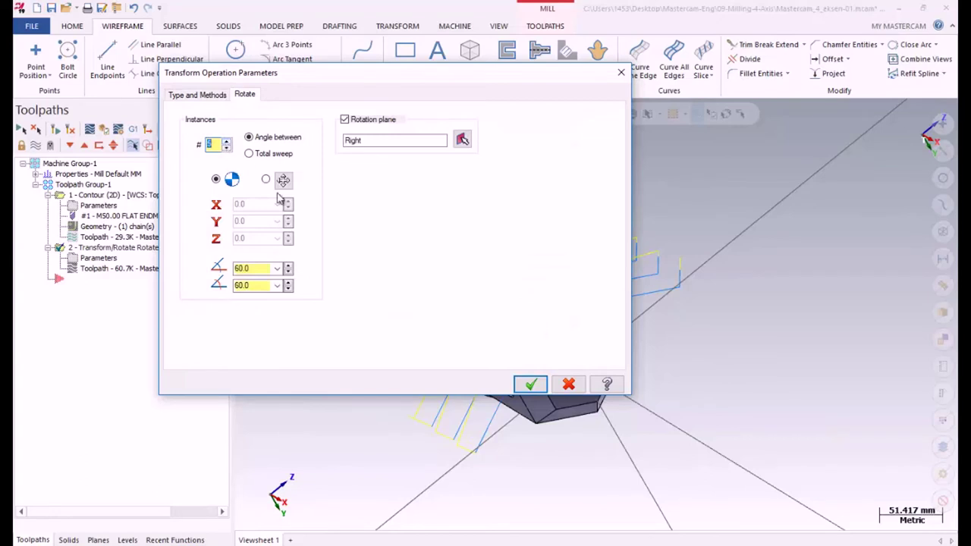
{"action": "left_click", "coordinate": [529, 384]}
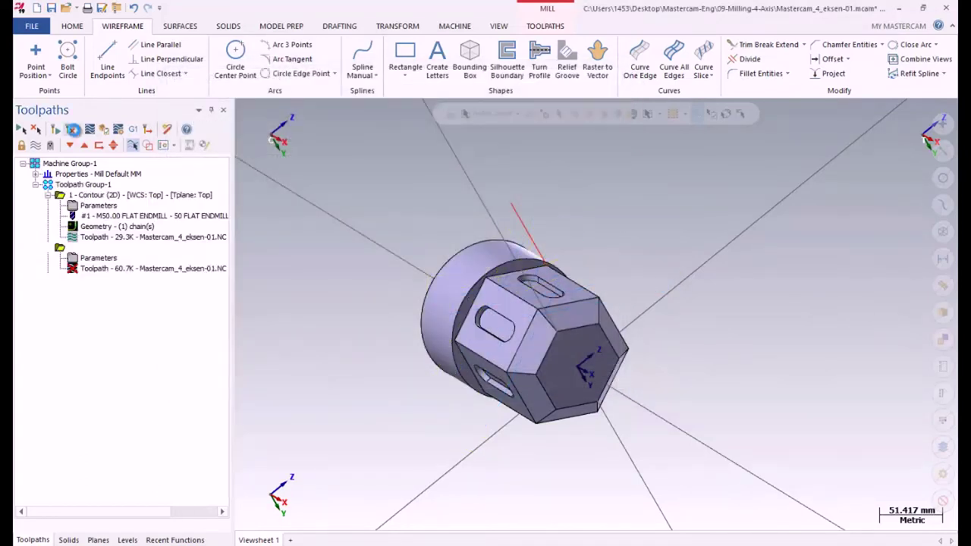
{"action": "left_click", "coordinate": [86, 129]}
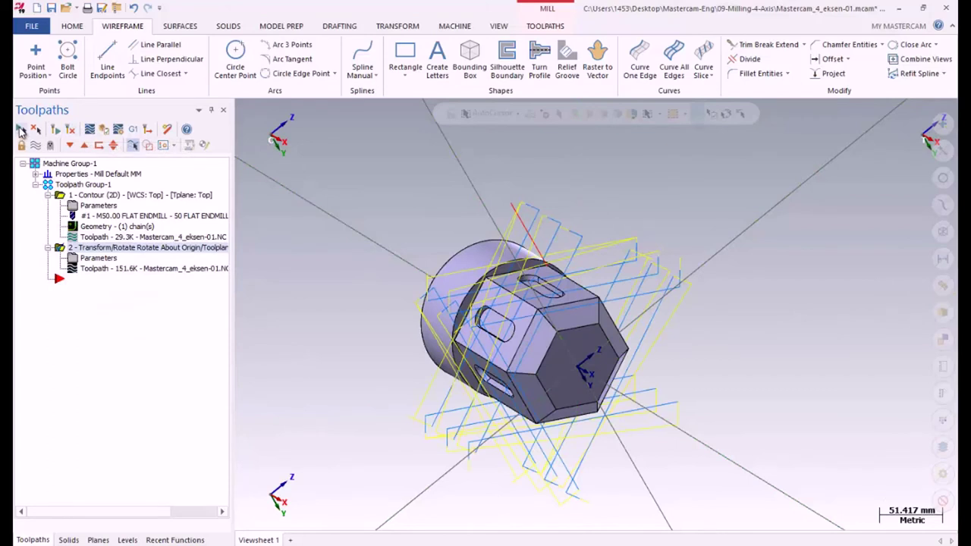
Select all operations and backplot them, stepping the tool forward through the passes on the successive hexagon sides
{"action": "left_click", "coordinate": [36, 145]}
{"action": "left_click", "coordinate": [36, 145]}
{"action": "left_click", "coordinate": [36, 145]}
{"action": "left_click", "coordinate": [36, 145]}
{"action": "left_click", "coordinate": [90, 129]}
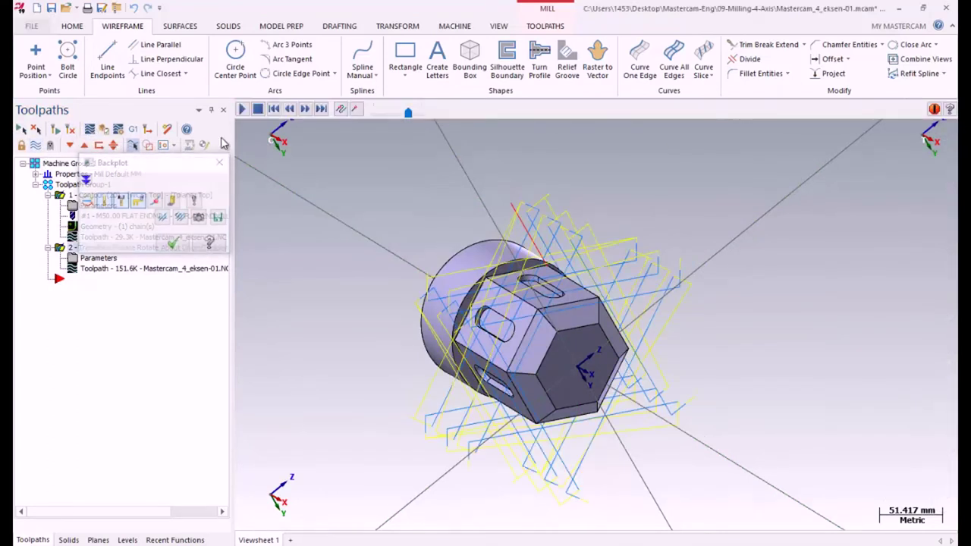
{"action": "left_click", "coordinate": [305, 109]}
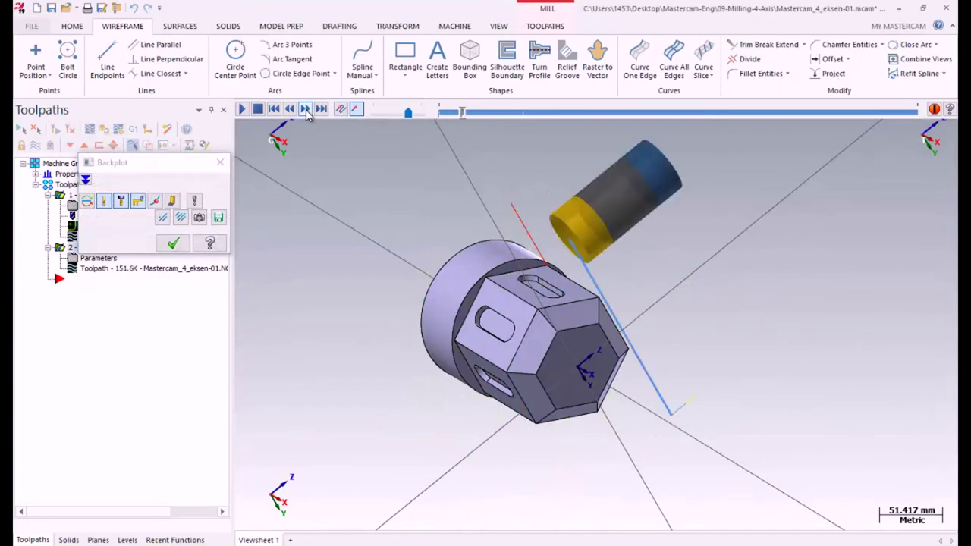
{"action": "left_click", "coordinate": [305, 110]}
{"action": "left_click", "coordinate": [305, 110]}
{"action": "left_click", "coordinate": [304, 109]}
{"action": "left_click", "coordinate": [305, 109]}
{"action": "left_click", "coordinate": [305, 109]}
{"action": "left_click", "coordinate": [305, 110]}
{"action": "left_click", "coordinate": [305, 109]}
{"action": "left_click", "coordinate": [305, 110]}
{"action": "left_click", "coordinate": [305, 110]}
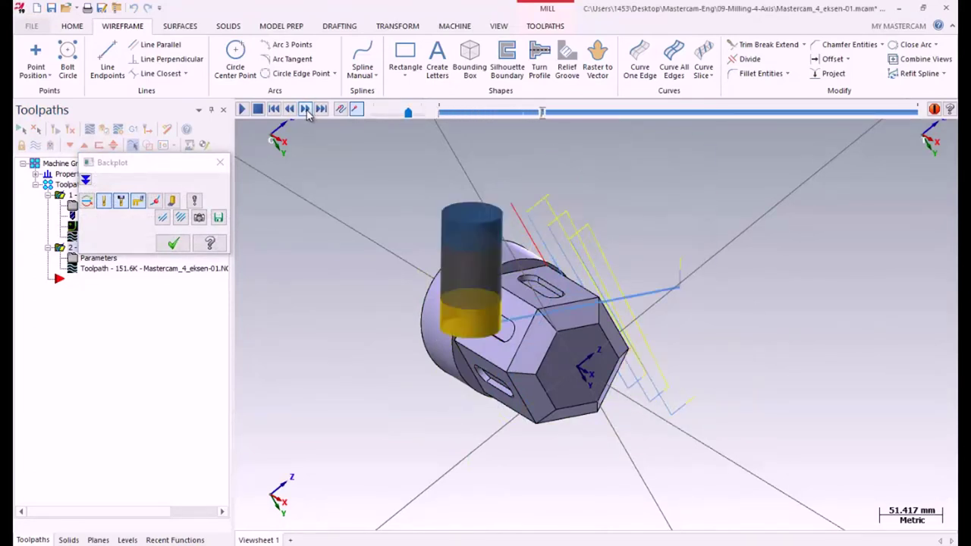
{"action": "left_click", "coordinate": [305, 109]}
{"action": "left_click", "coordinate": [304, 109]}
{"action": "left_click", "coordinate": [304, 110]}
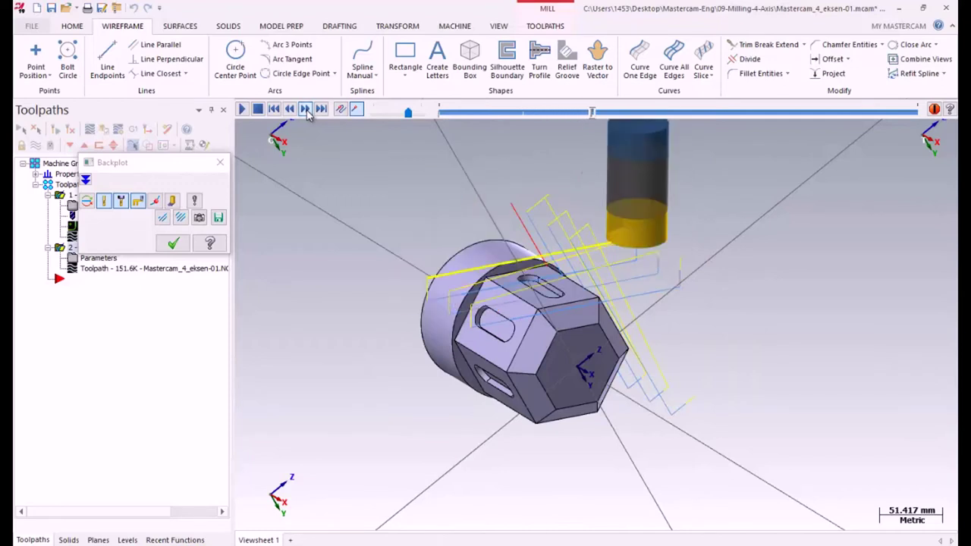
{"action": "left_click", "coordinate": [305, 109]}
{"action": "left_click", "coordinate": [305, 109]}
{"action": "left_click", "coordinate": [305, 109]}
{"action": "left_click", "coordinate": [305, 109]}
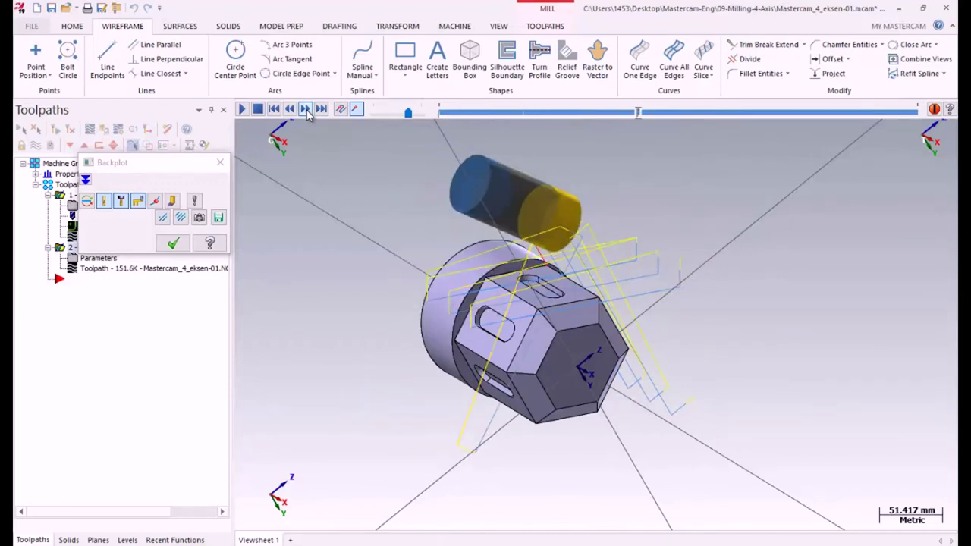
{"action": "left_click", "coordinate": [305, 109]}
{"action": "left_click", "coordinate": [305, 109]}
{"action": "left_click", "coordinate": [305, 109]}
{"action": "left_click", "coordinate": [305, 109]}
{"action": "left_click", "coordinate": [305, 109]}
{"action": "left_click", "coordinate": [305, 109]}
{"action": "left_click", "coordinate": [305, 109]}
{"action": "left_click", "coordinate": [305, 109]}
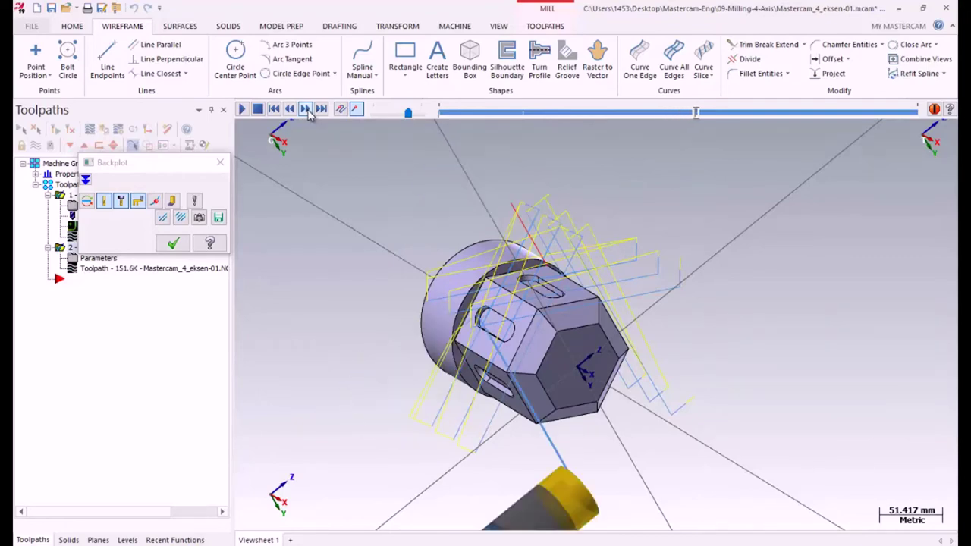
Play the remaining backplot passes while adjusting the playback speed, and close the backplot
{"action": "middle_click_drag", "start_coordinate": [445, 208], "coordinate": [329, 150]}
{"action": "left_click", "coordinate": [306, 112]}
{"action": "left_click_drag", "start_coordinate": [407, 112], "coordinate": [391, 112]}
{"action": "left_click", "coordinate": [243, 109]}
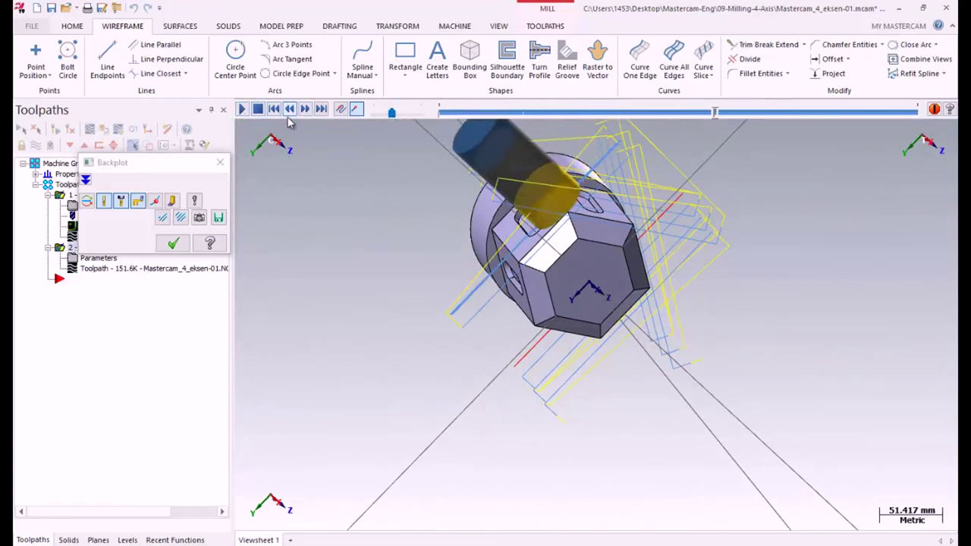
{"action": "left_click_drag", "start_coordinate": [392, 113], "coordinate": [421, 117]}
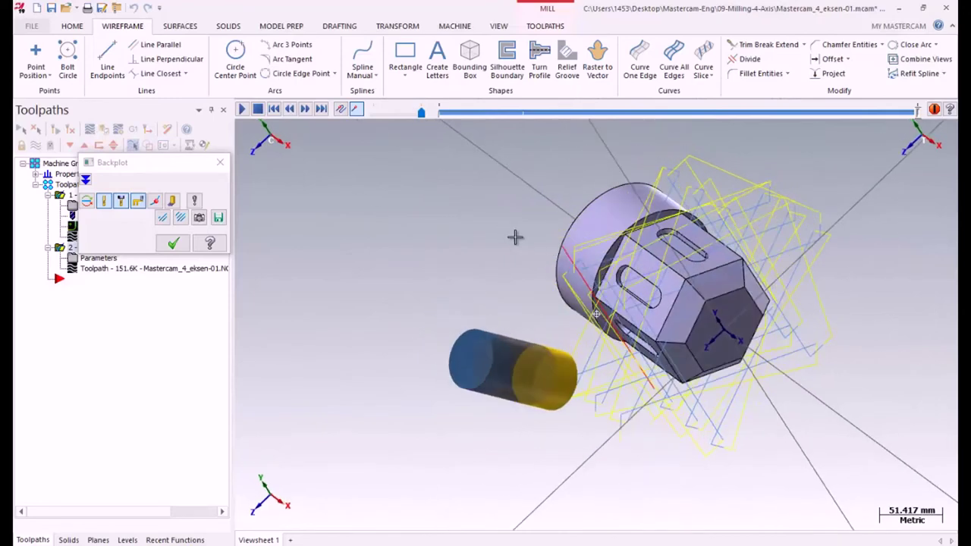
{"action": "left_click", "coordinate": [173, 242]}
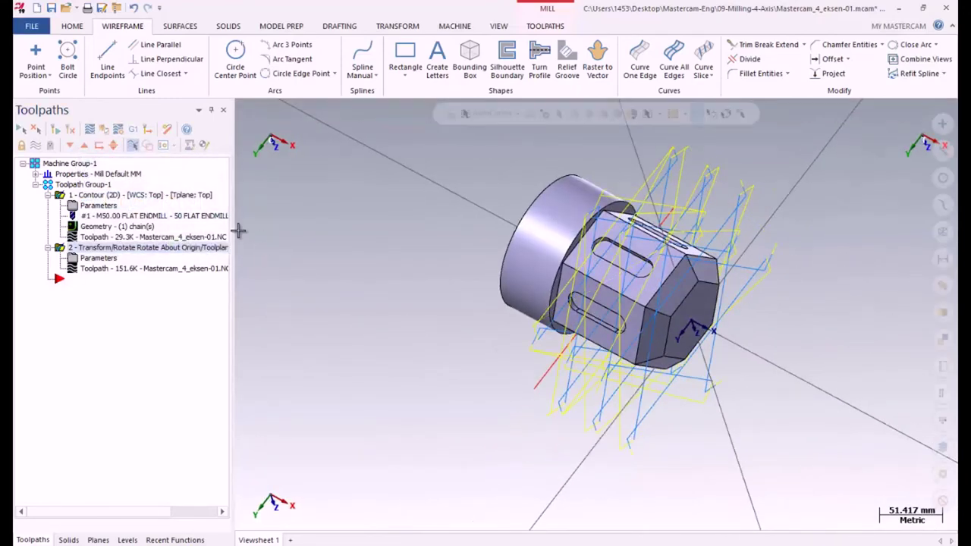
Show the part in isometric view with its toolpaths hidden, and clear the geometry's transform colours
{"action": "right_click", "coordinate": [311, 210]}
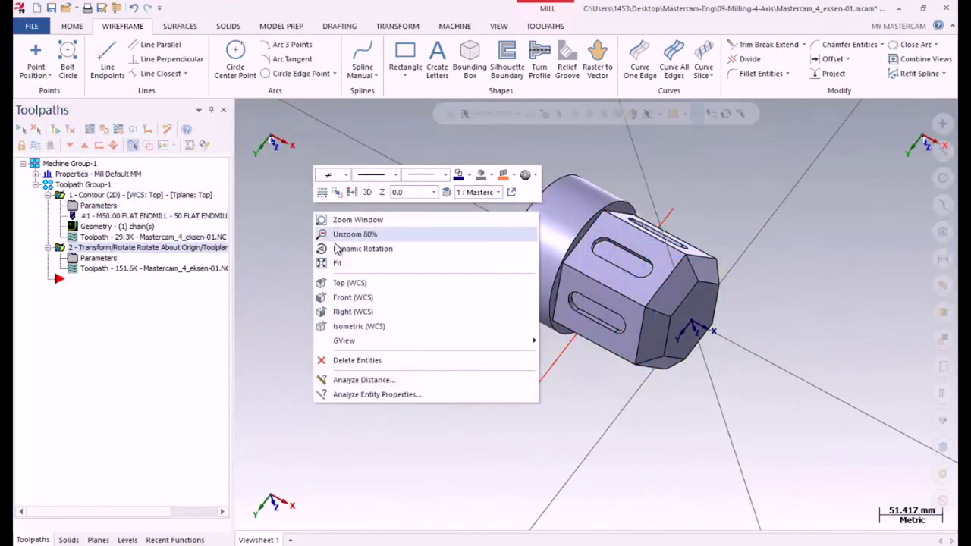
{"action": "left_click", "coordinate": [348, 326]}
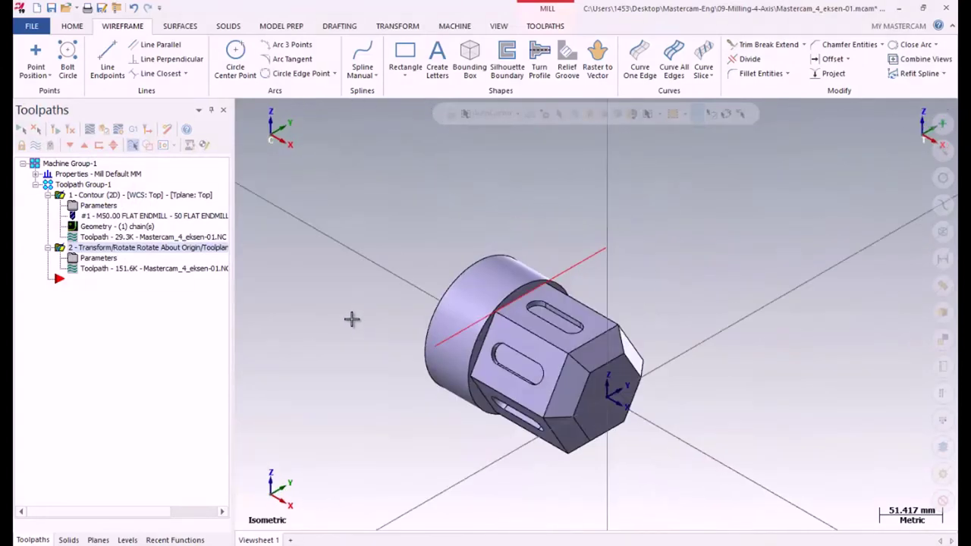
{"action": "scroll", "coordinate": [399, 214], "scroll_direction": "up", "scroll_amount": 1}
{"action": "right_click", "coordinate": [399, 215]}
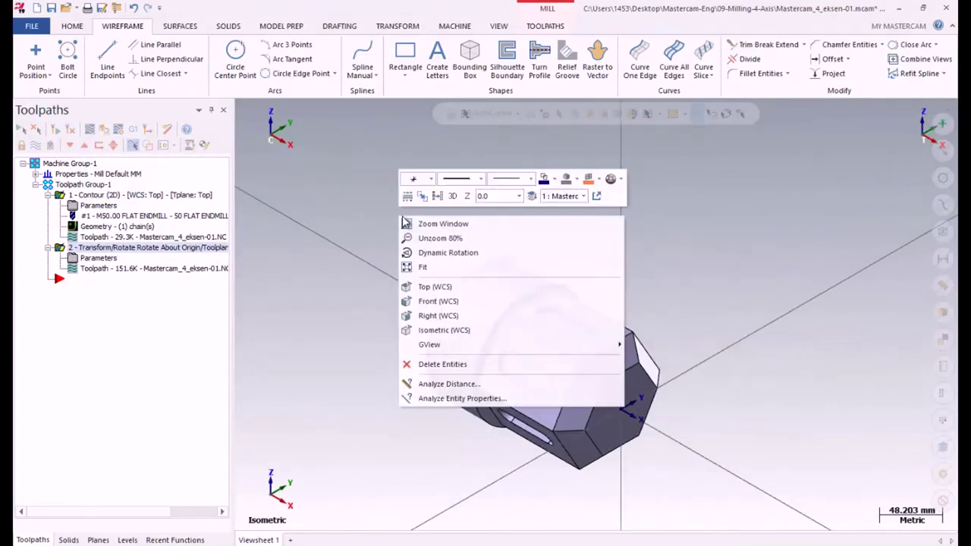
{"action": "left_click", "coordinate": [439, 197]}
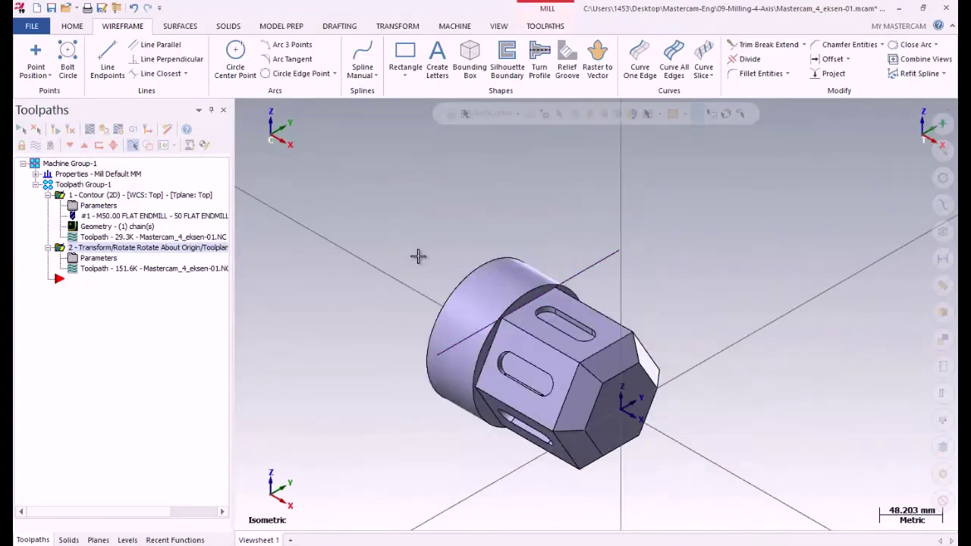
Create a Curve One Edge curve on the rounded end edge of the upper face's slot
{"action": "left_click", "coordinate": [640, 61]}
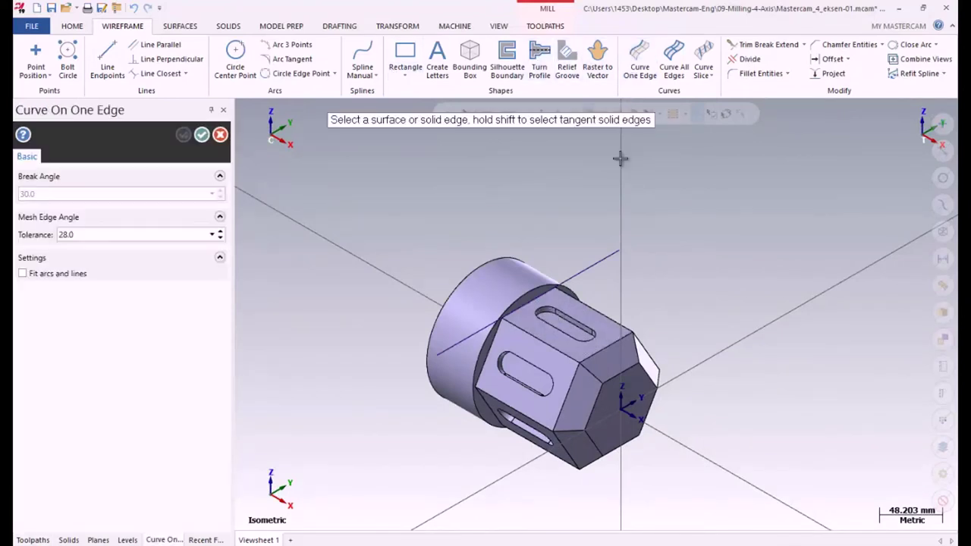
{"action": "left_click", "coordinate": [547, 307]}
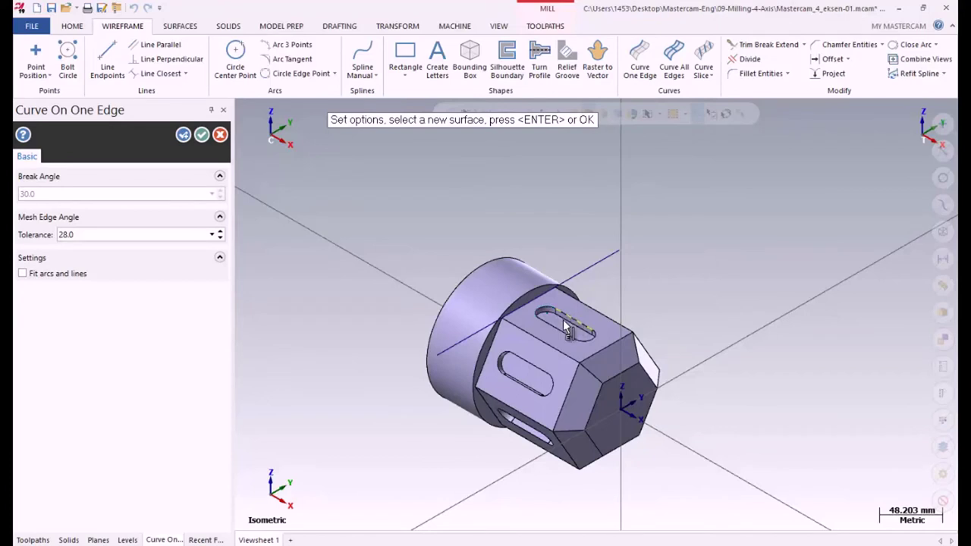
{"action": "left_click", "coordinate": [204, 138]}
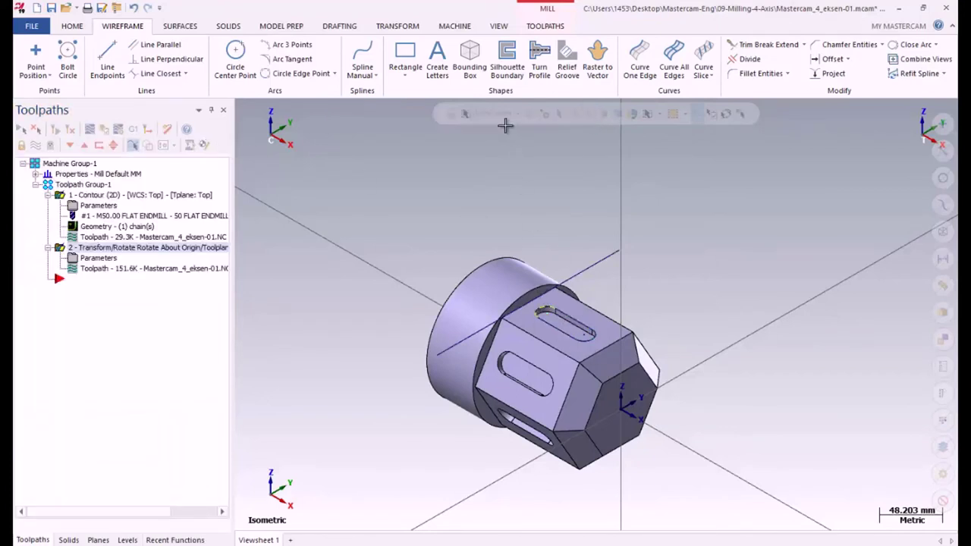
{"action": "left_click", "coordinate": [73, 29]}
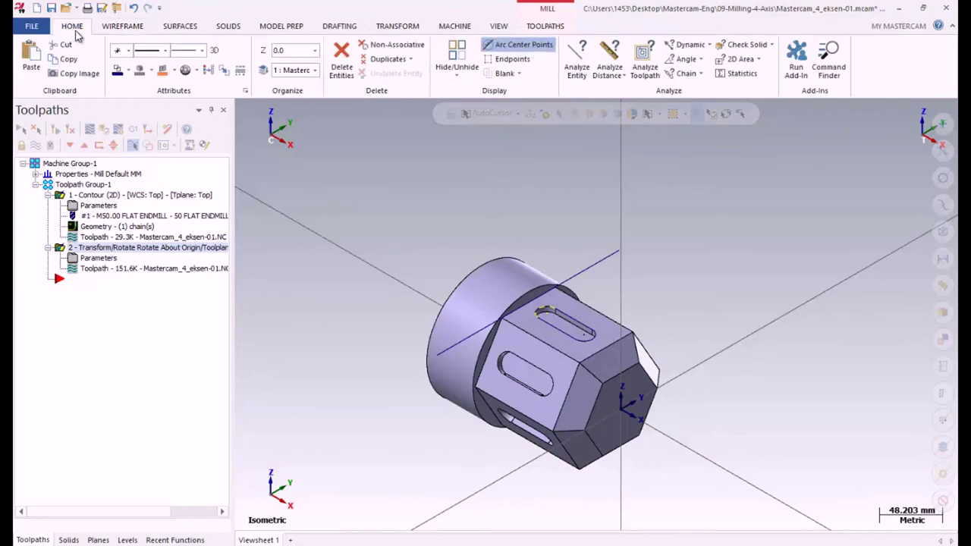
Analyze the arc at the rounded end of the upper face's slot to read its diameter
{"action": "left_click", "coordinate": [573, 58]}
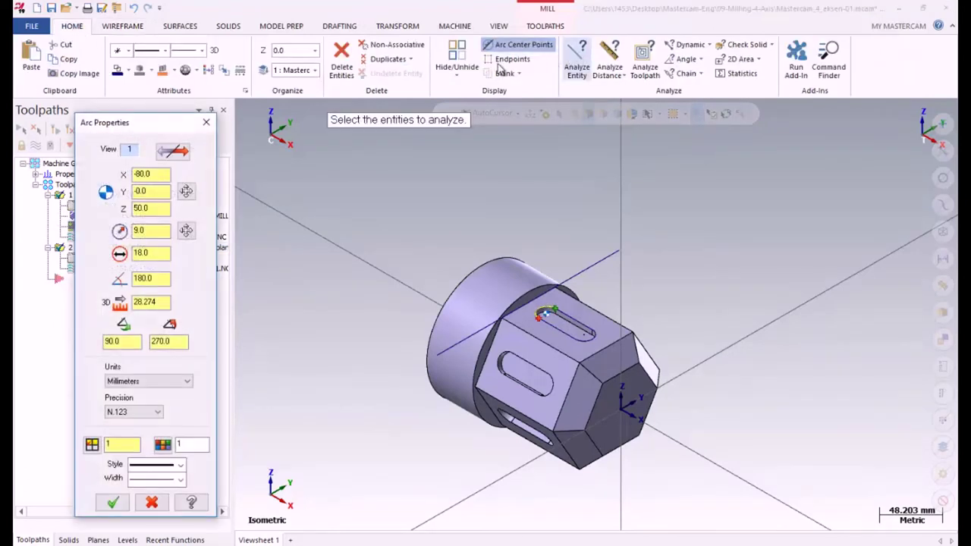
{"action": "left_click", "coordinate": [138, 253]}
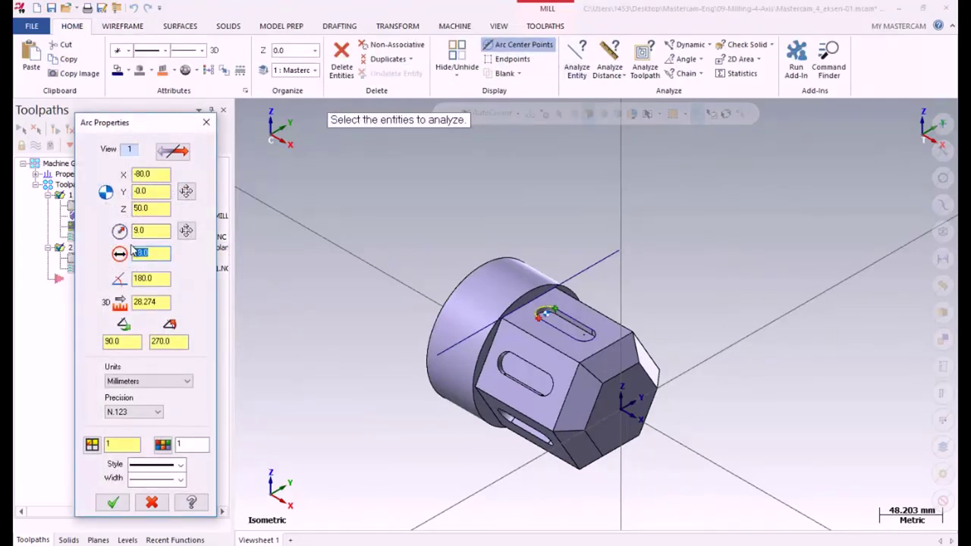
{"action": "left_click", "coordinate": [210, 125]}
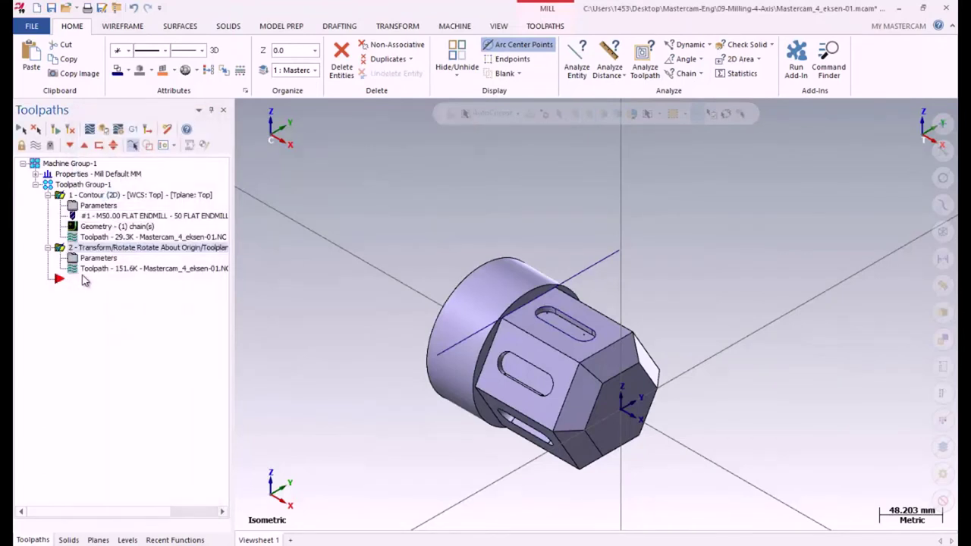
Start a new Contour toolpath and chain the upper face's slot outline, reselecting it so the chain runs in the opposite direction
{"action": "right_click", "coordinate": [79, 283]}
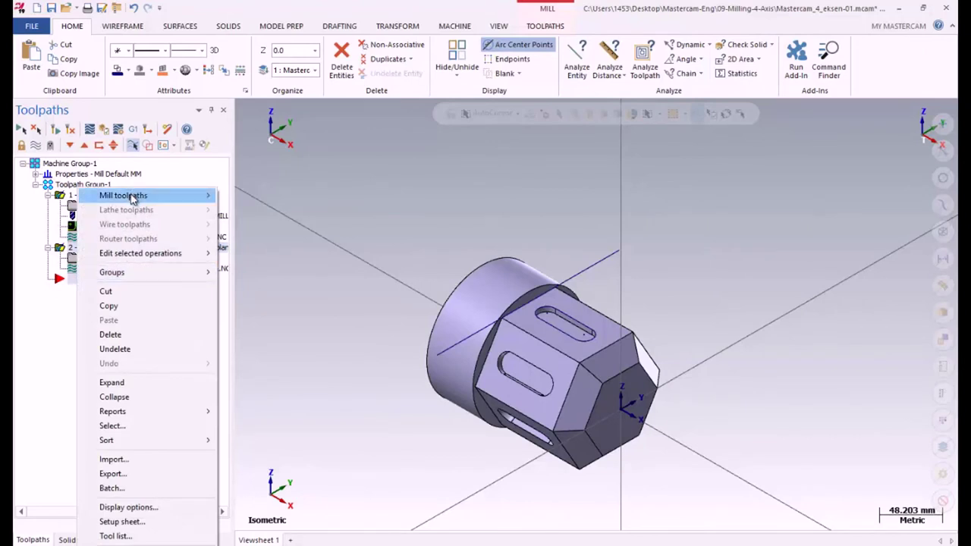
{"action": "mouse_move", "coordinate": [132, 197]}
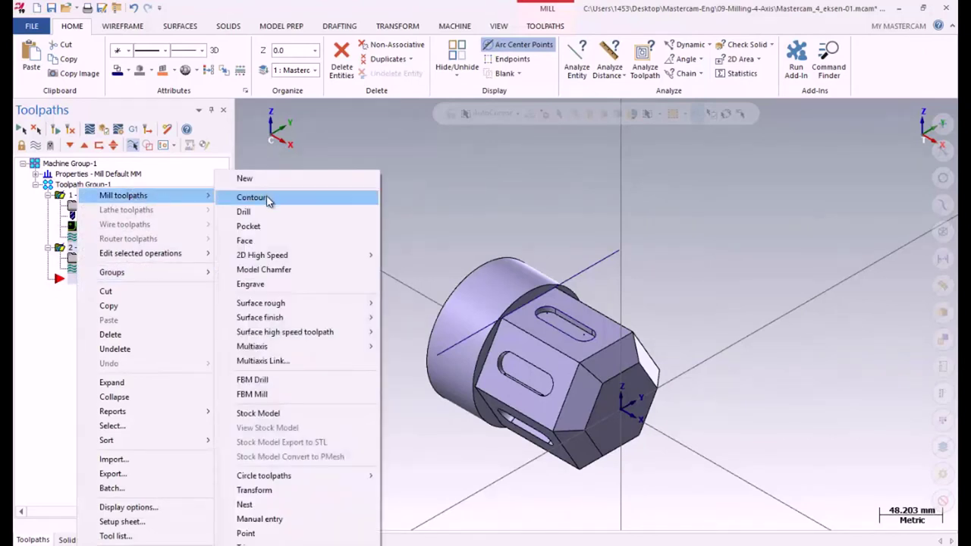
{"action": "left_click", "coordinate": [267, 197]}
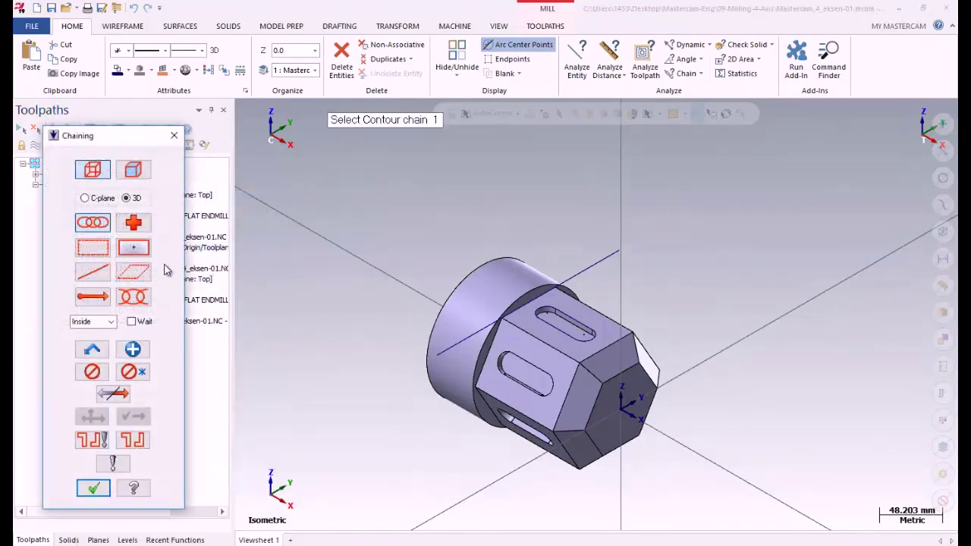
{"action": "left_click", "coordinate": [569, 312]}
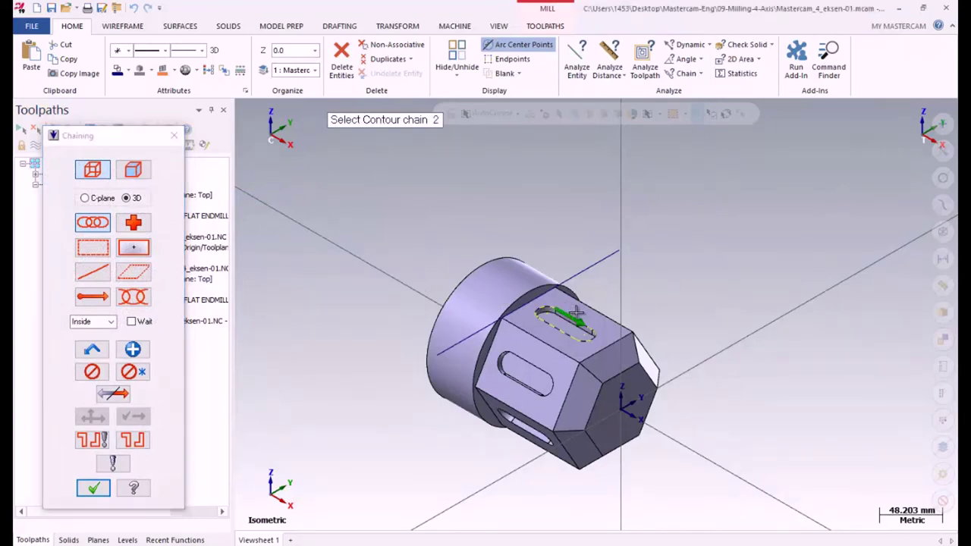
{"action": "left_click", "coordinate": [115, 393]}
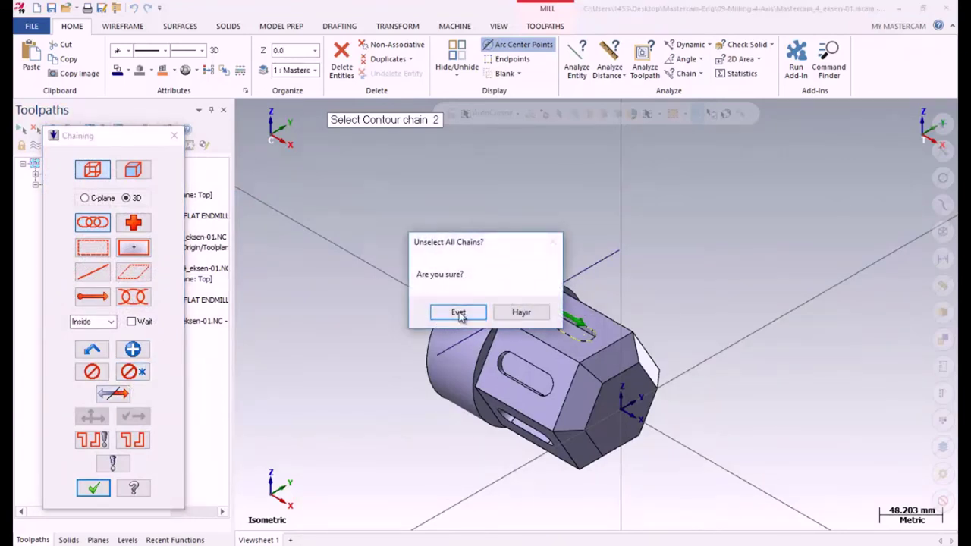
{"action": "left_click", "coordinate": [458, 313]}
{"action": "left_click", "coordinate": [565, 322]}
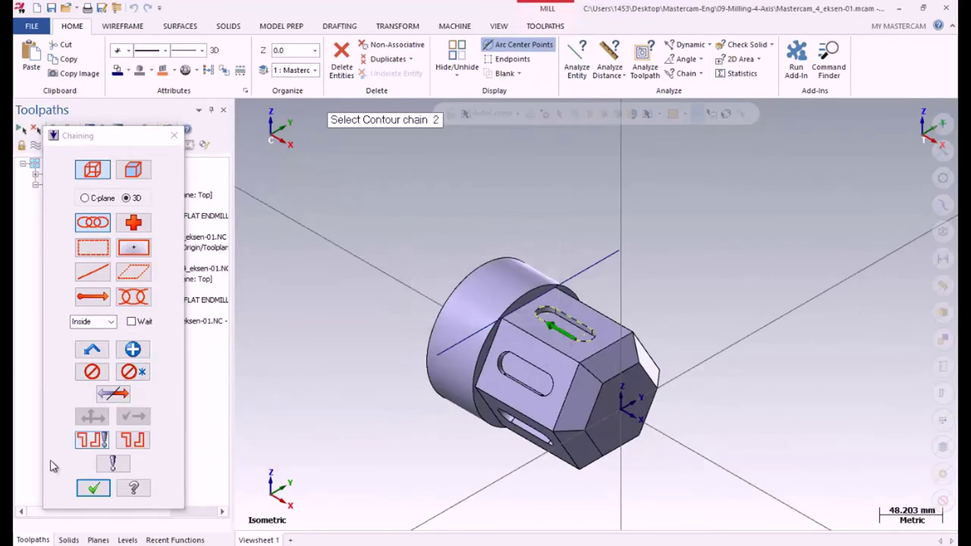
{"action": "left_click", "coordinate": [92, 488]}
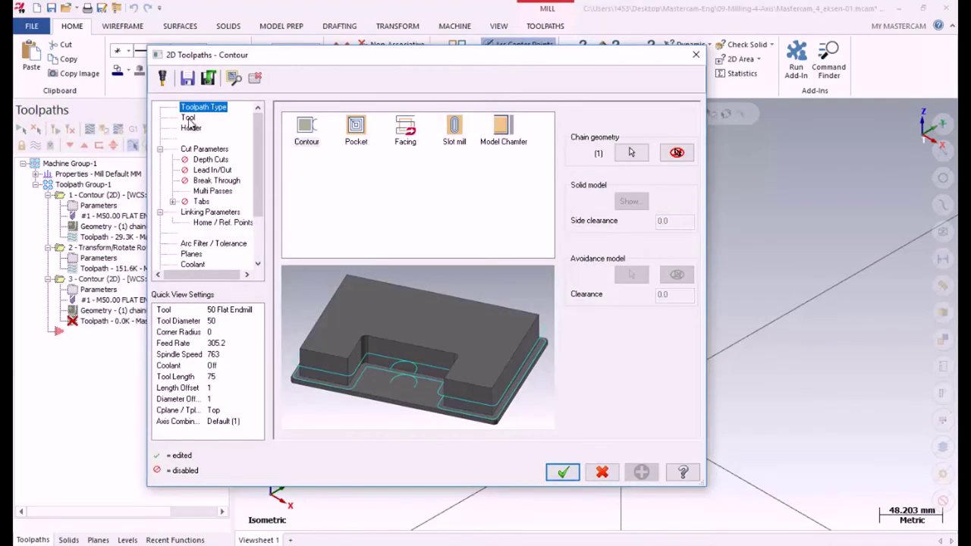
Create a 10 mm flat endmill as tool number 2 for the slot contour
{"action": "left_click", "coordinate": [189, 118]}
{"action": "right_click", "coordinate": [365, 249]}
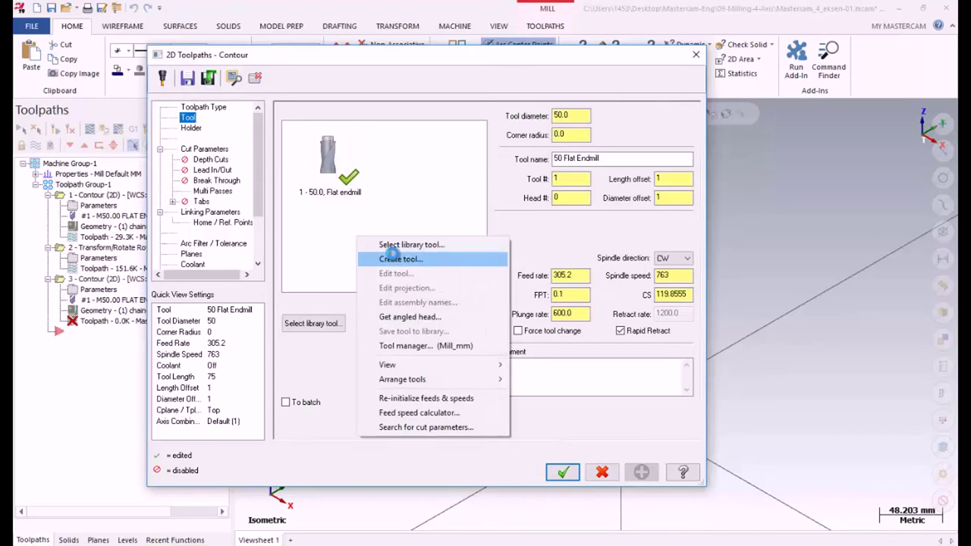
{"action": "left_click", "coordinate": [390, 256]}
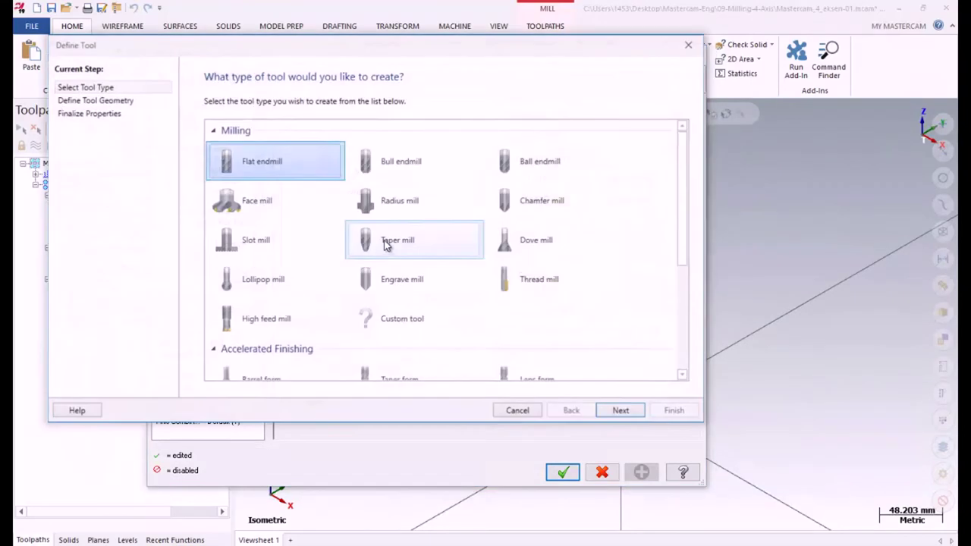
{"action": "left_click", "coordinate": [620, 410]}
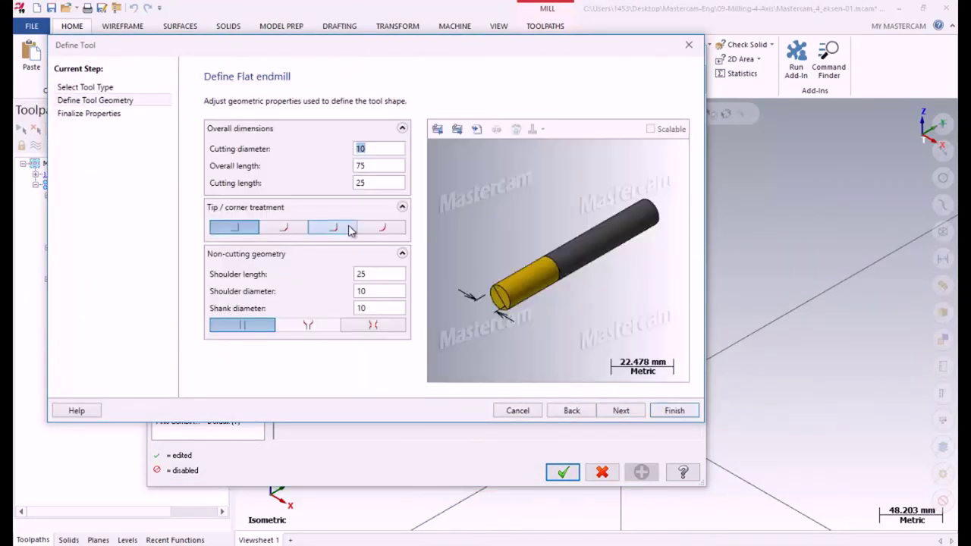
{"action": "left_click", "coordinate": [584, 411]}
{"action": "left_click", "coordinate": [621, 411]}
{"action": "left_click", "coordinate": [620, 410]}
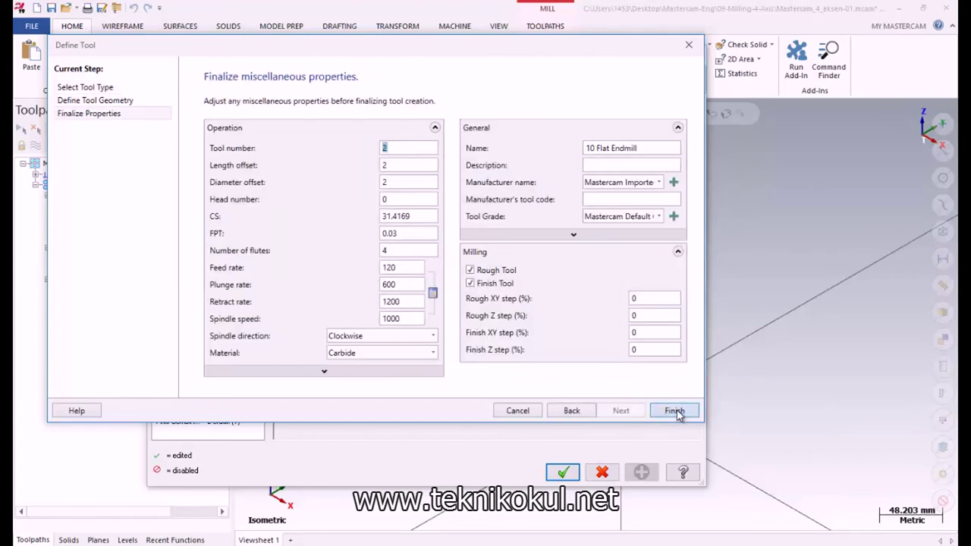
{"action": "left_click", "coordinate": [674, 410]}
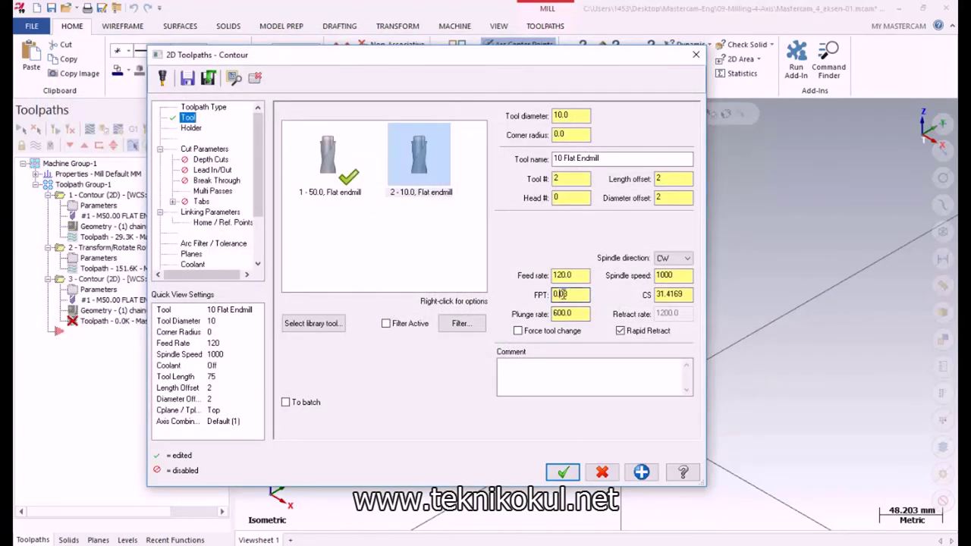
Set the 10 mm endmill's feed per tooth to 0.1 and its cutting speed to 120
{"action": "double_click", "coordinate": [682, 294]}
{"action": "type", "text": "120"}
{"action": "left_click", "coordinate": [583, 313]}
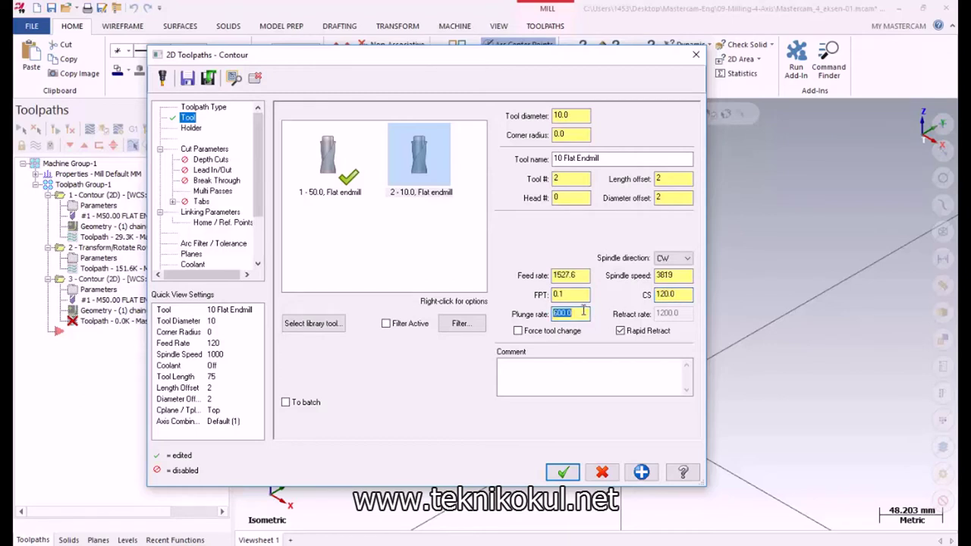
Set the slot contour's top of stock to 0 and pick a point on the slot floor for an incremental depth of -5
{"action": "left_click", "coordinate": [203, 211]}
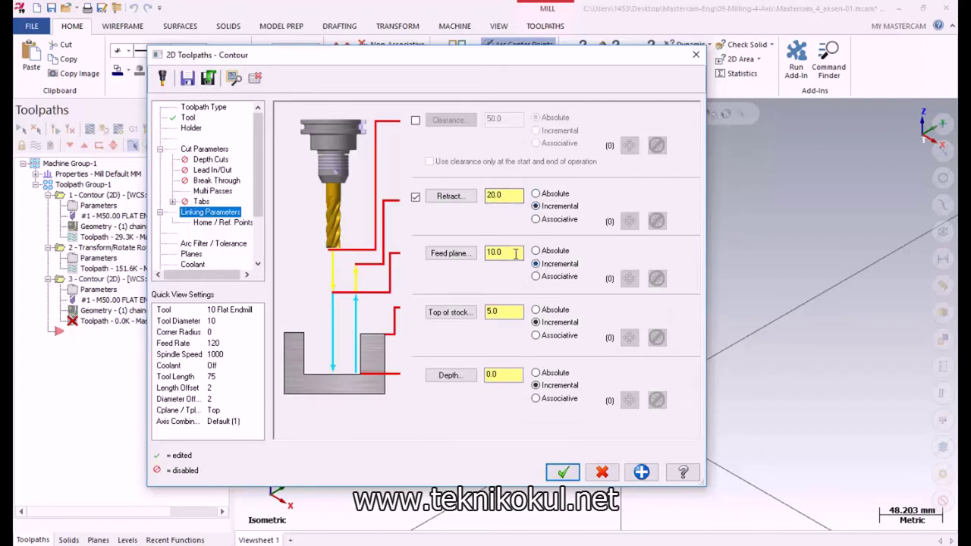
{"action": "left_click", "coordinate": [520, 311]}
{"action": "left_click_drag", "start_coordinate": [512, 311], "coordinate": [477, 312]}
{"action": "type", "text": "0"}
{"action": "left_click_drag", "start_coordinate": [510, 66], "coordinate": [168, 60]}
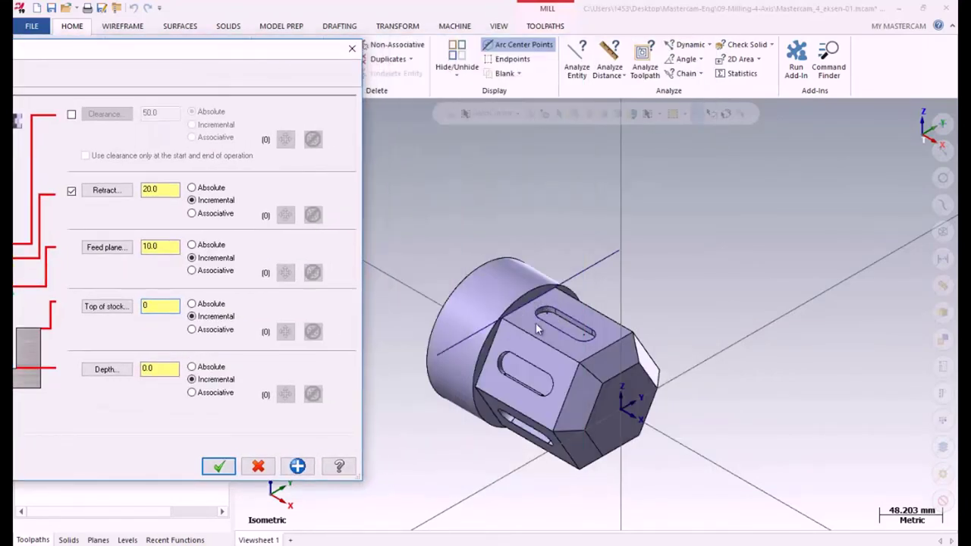
{"action": "left_click_drag", "start_coordinate": [189, 62], "coordinate": [455, 48]}
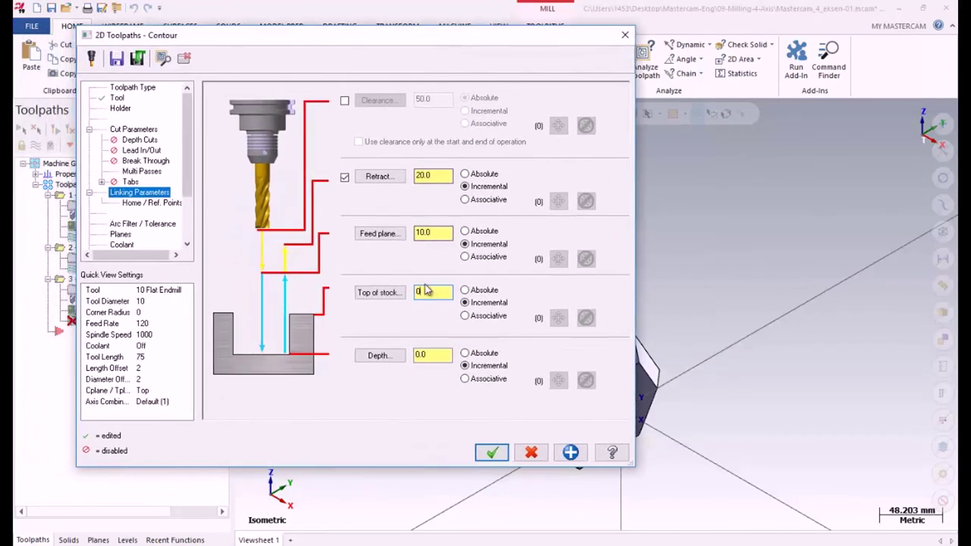
{"action": "left_click", "coordinate": [380, 356]}
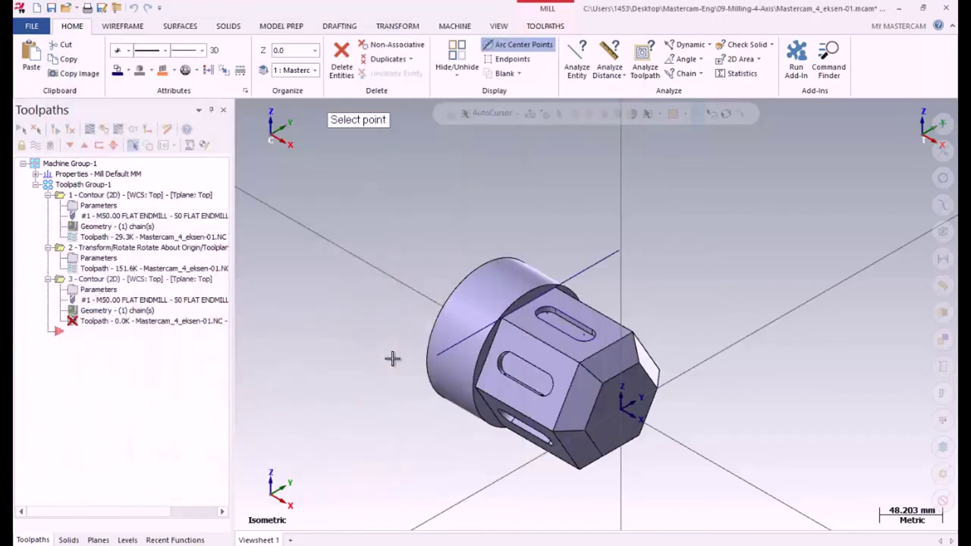
{"action": "left_click", "coordinate": [555, 317]}
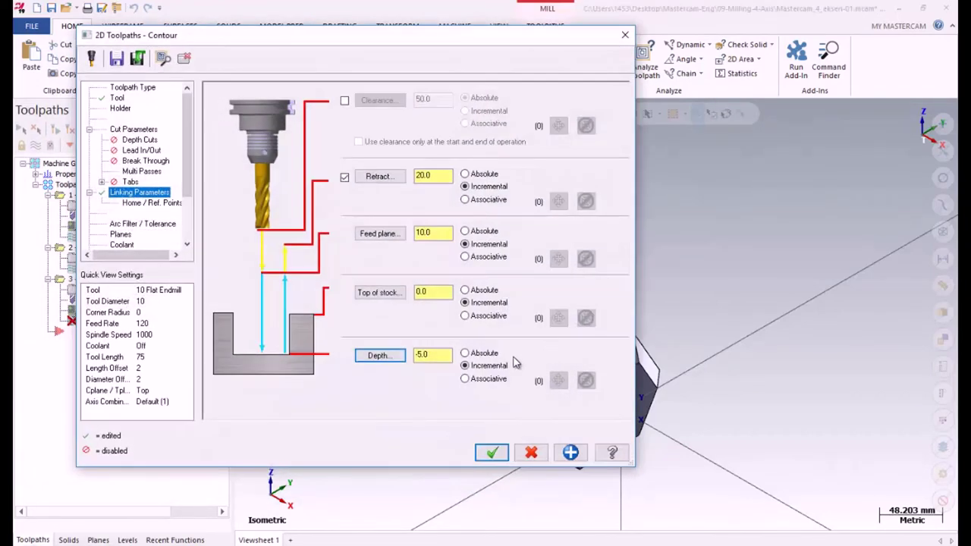
{"action": "left_click", "coordinate": [432, 357]}
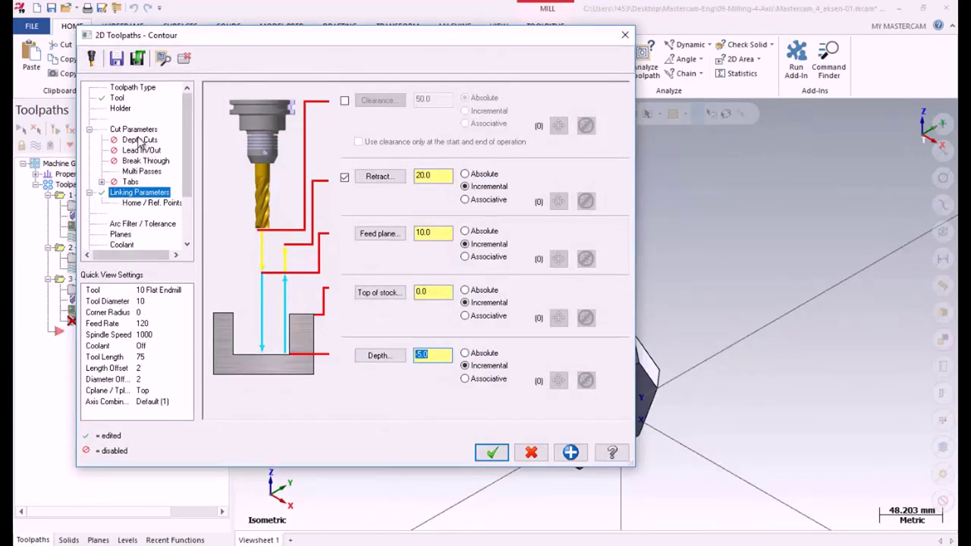
Enable depth cuts with a maximum rough step of 1.0, 1 finish cut and a finish step of 0.1
{"action": "left_click", "coordinate": [141, 141]}
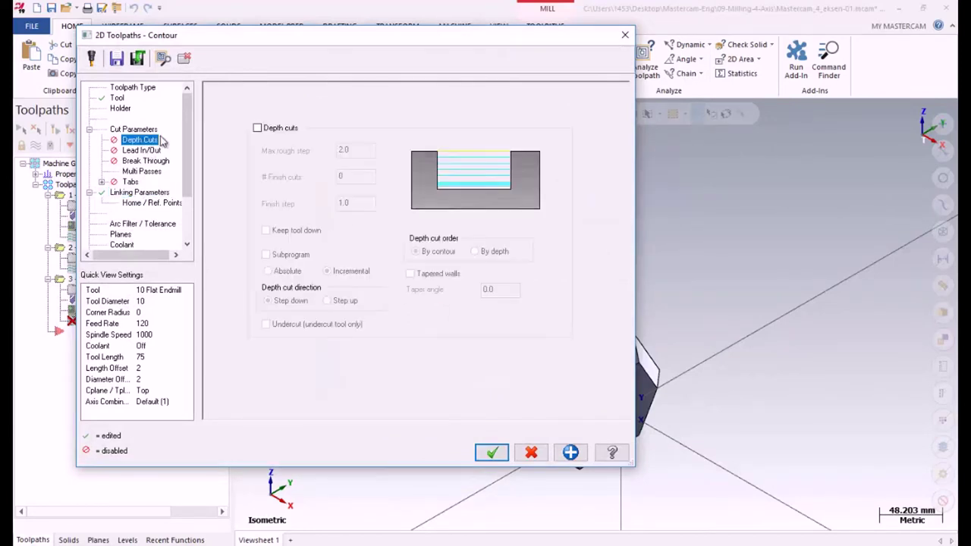
{"action": "left_click", "coordinate": [258, 129]}
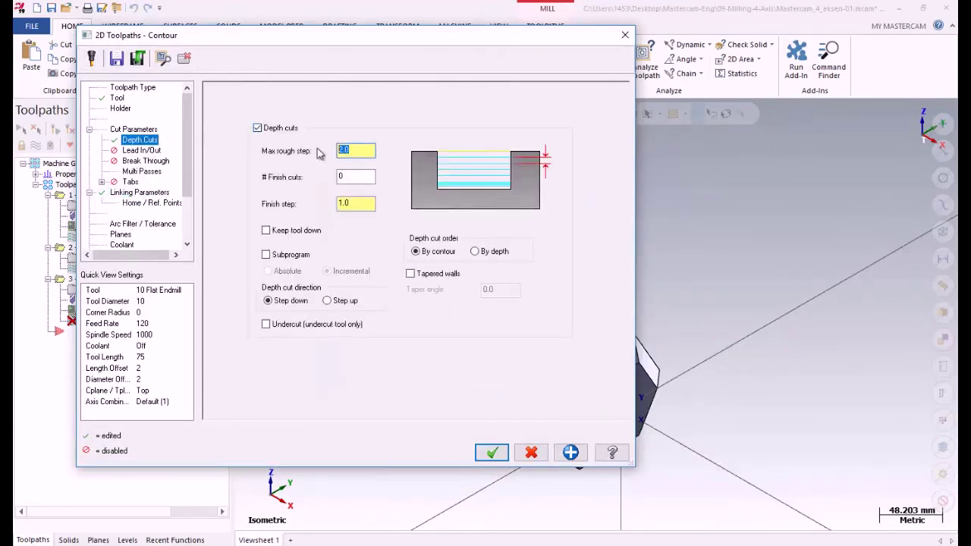
{"action": "type", "text": "1.0"}
{"action": "key", "text": "Tab"}
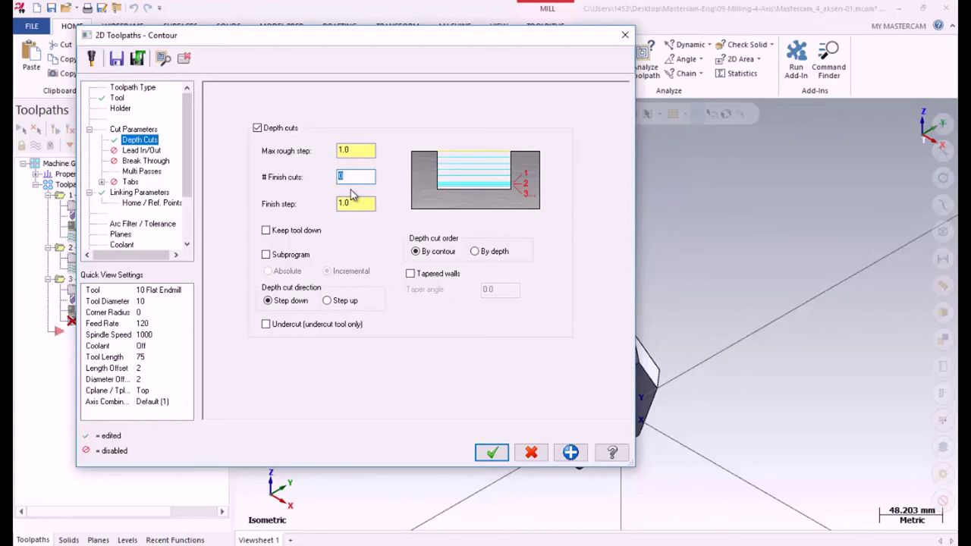
{"action": "left_click", "coordinate": [353, 202]}
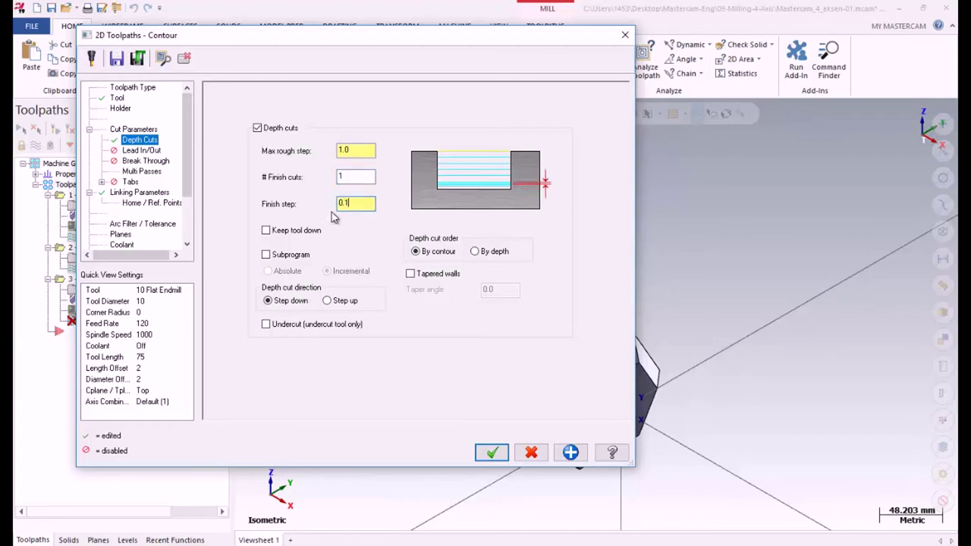
{"action": "left_click", "coordinate": [354, 178]}
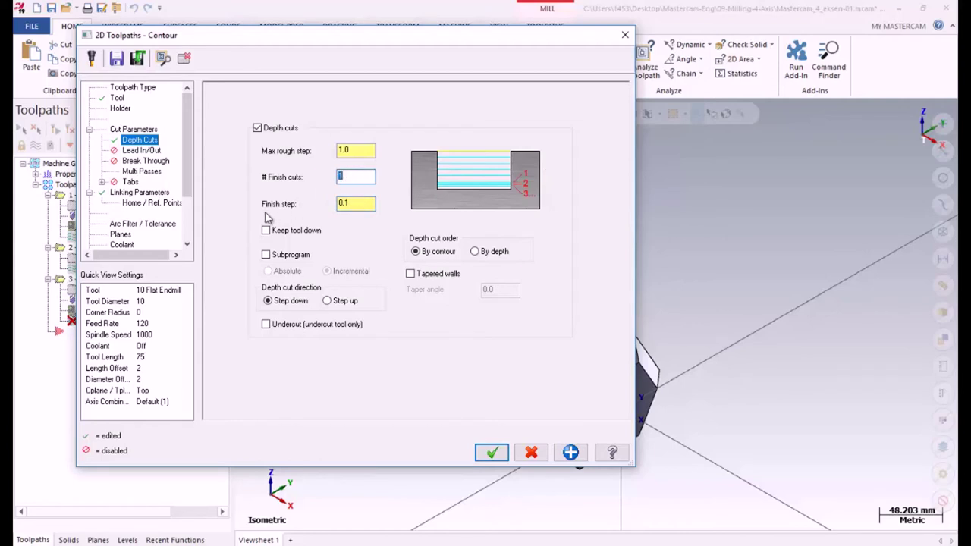
Enable Lead In/Out with entry line length 0, arc radius 20% and sweep 180, and copy the entry values to the exit
{"action": "left_click", "coordinate": [137, 151]}
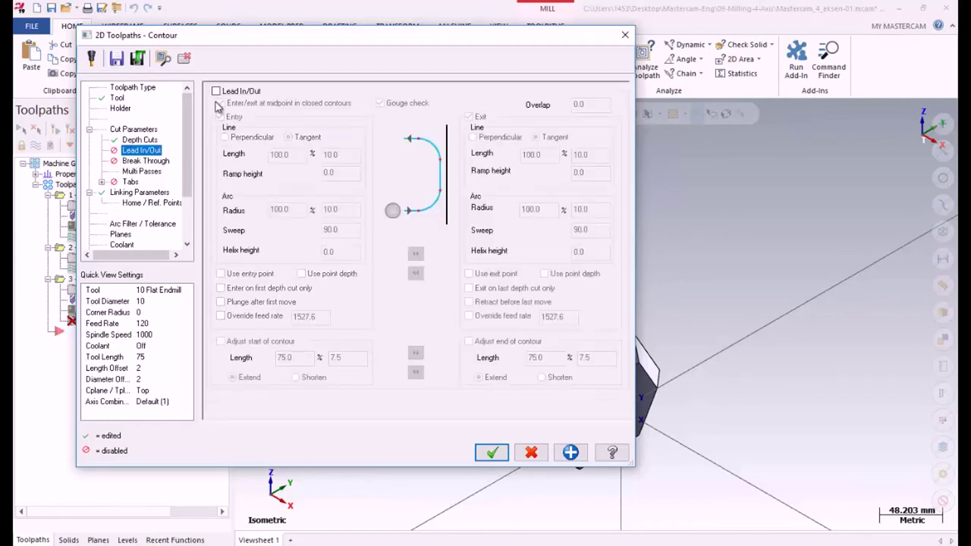
{"action": "left_click", "coordinate": [216, 91]}
{"action": "left_click_drag", "start_coordinate": [295, 155], "coordinate": [256, 164]}
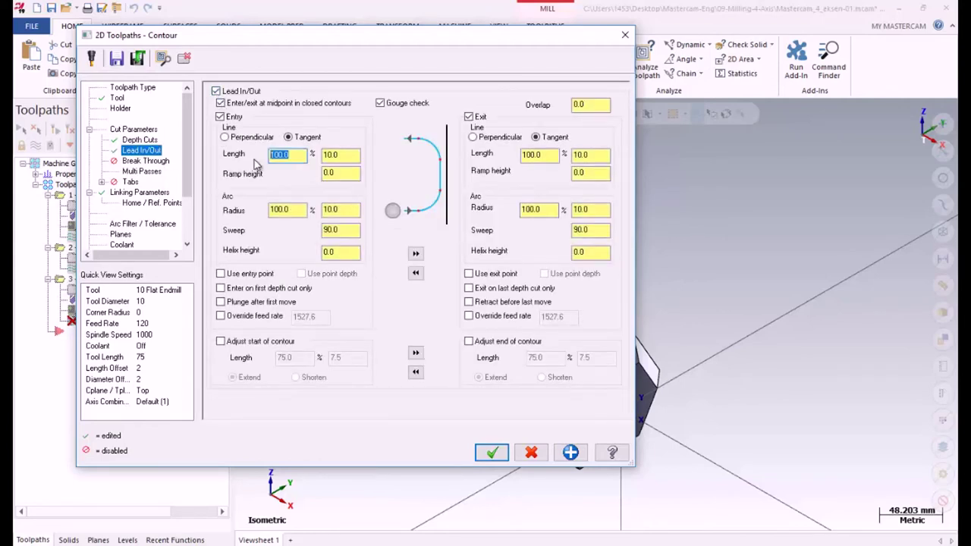
{"action": "type", "text": "0"}
{"action": "key", "text": "Tab"}
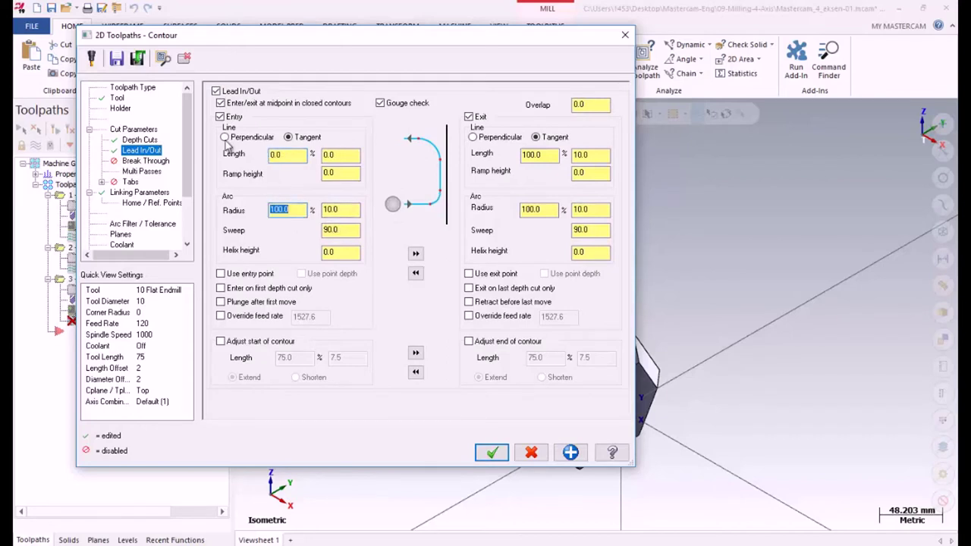
{"action": "type", "text": "10"}
{"action": "key", "text": "Tab"}
{"action": "left_click_drag", "start_coordinate": [297, 210], "coordinate": [232, 210]}
{"action": "type", "text": "20"}
{"action": "left_click_drag", "start_coordinate": [341, 229], "coordinate": [297, 239]}
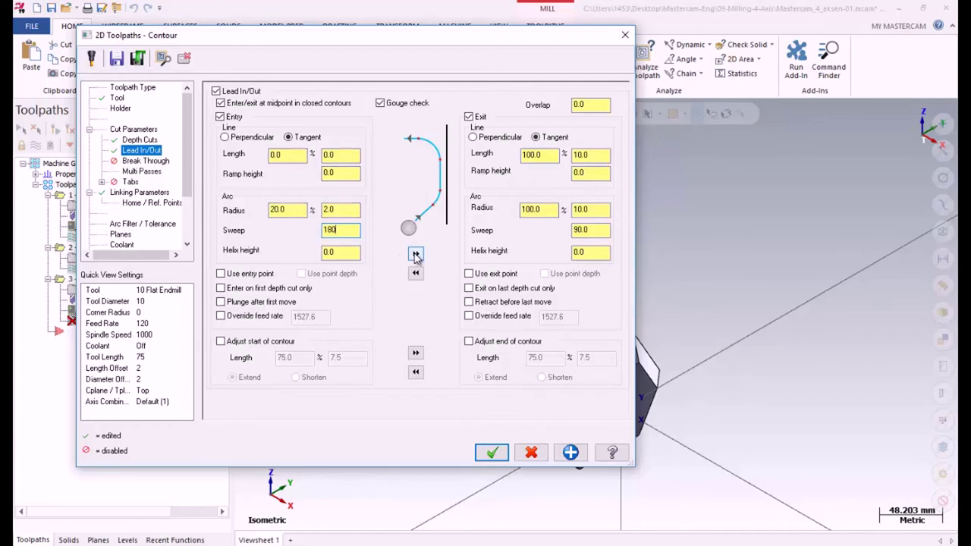
{"action": "left_click", "coordinate": [416, 254]}
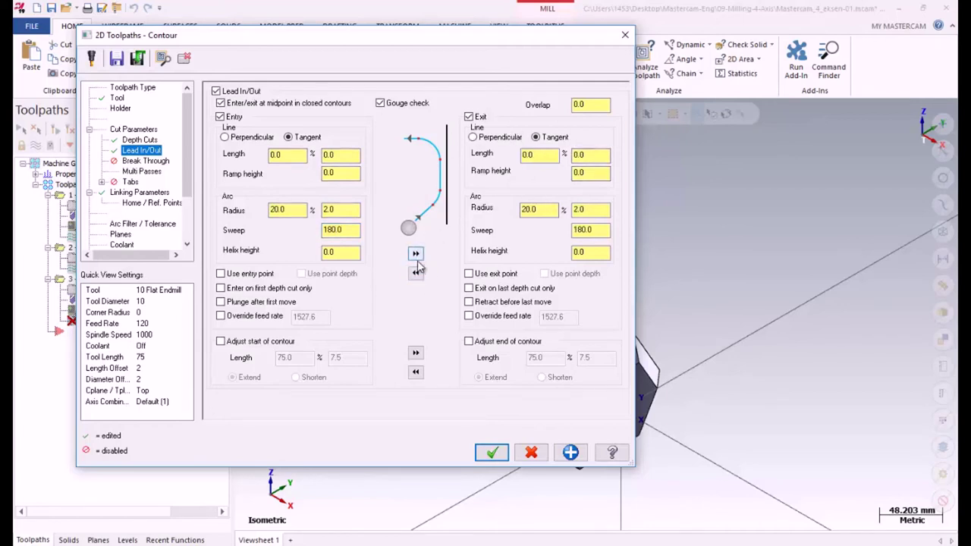
Disable Multi Passes for the slot contour and recheck its depth cut and Lead In/Out settings
{"action": "left_click", "coordinate": [141, 142]}
{"action": "left_click", "coordinate": [141, 172]}
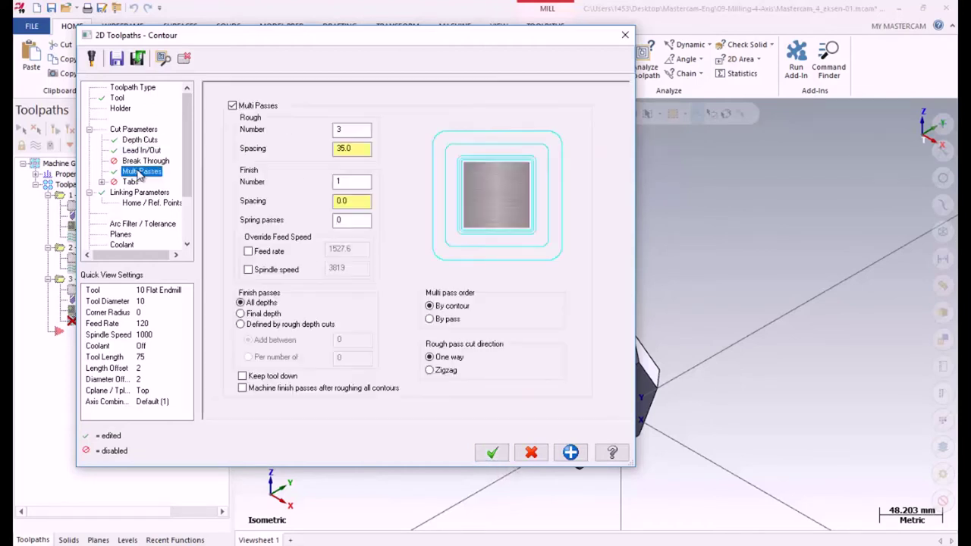
{"action": "left_click", "coordinate": [232, 106]}
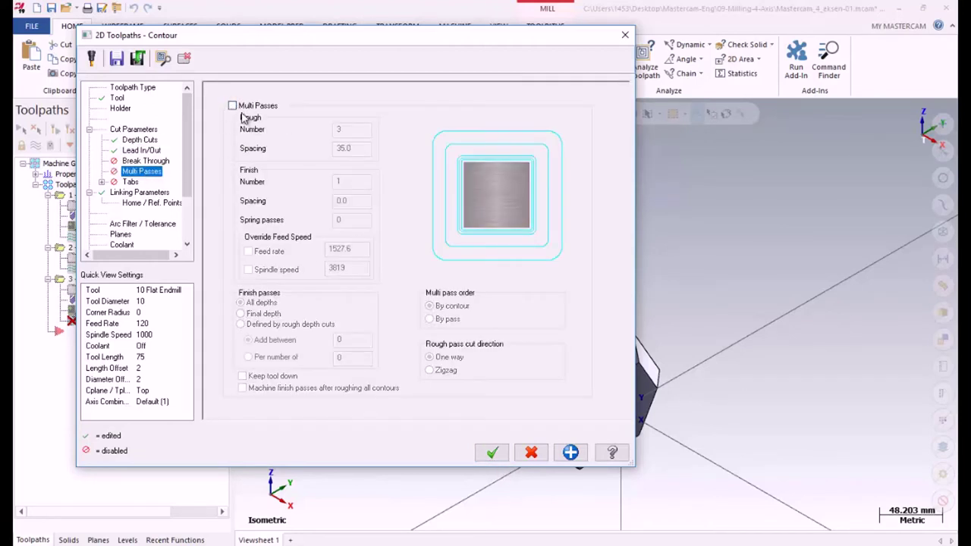
{"action": "left_click", "coordinate": [139, 140]}
{"action": "left_click", "coordinate": [141, 150]}
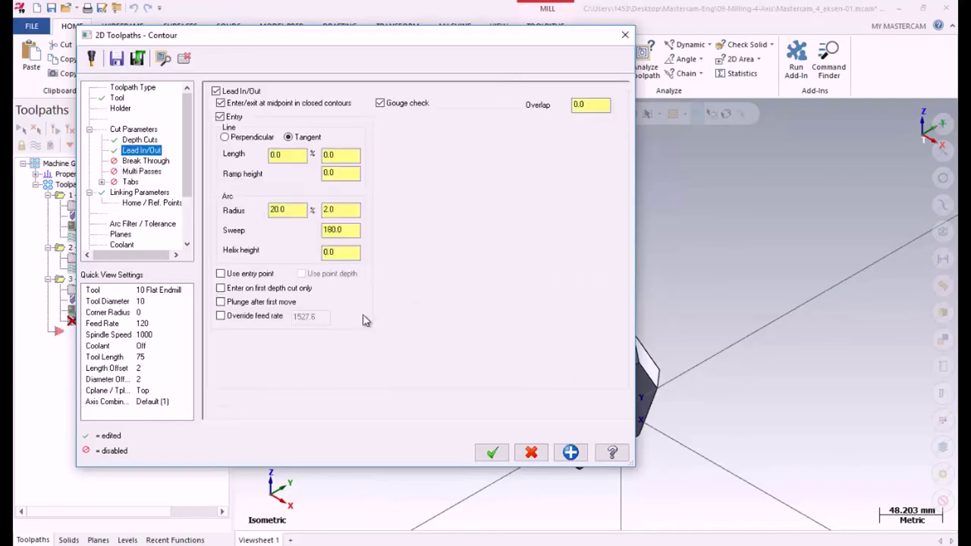
Accept the slot contour parameters and switch the model display to wireframe to inspect the toolpath
{"action": "left_click", "coordinate": [491, 453]}
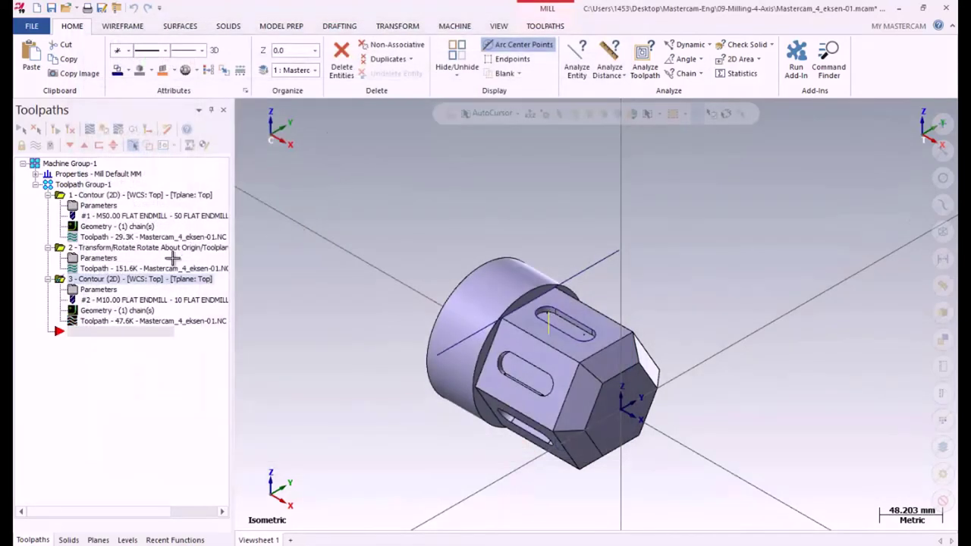
{"action": "left_click", "coordinate": [131, 33]}
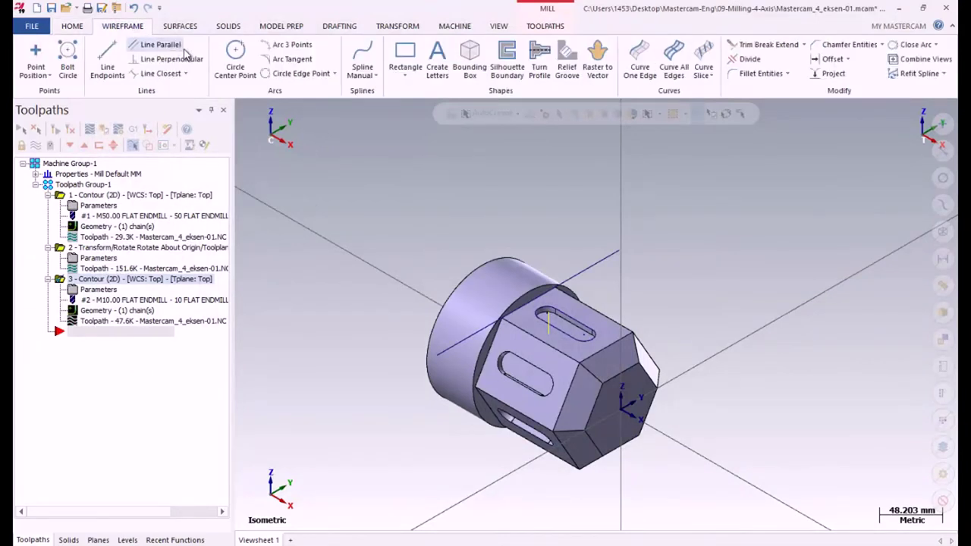
{"action": "left_click", "coordinate": [78, 29]}
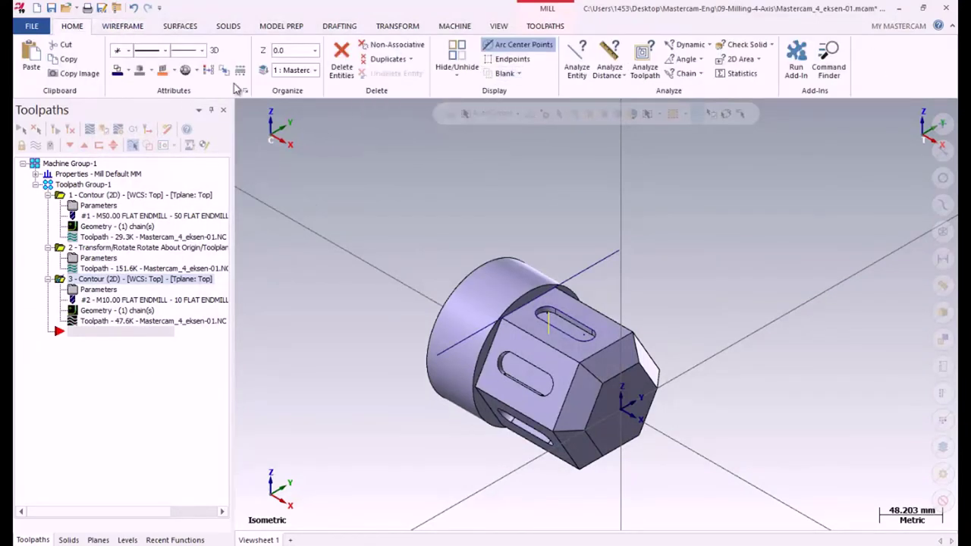
{"action": "left_click", "coordinate": [499, 26]}
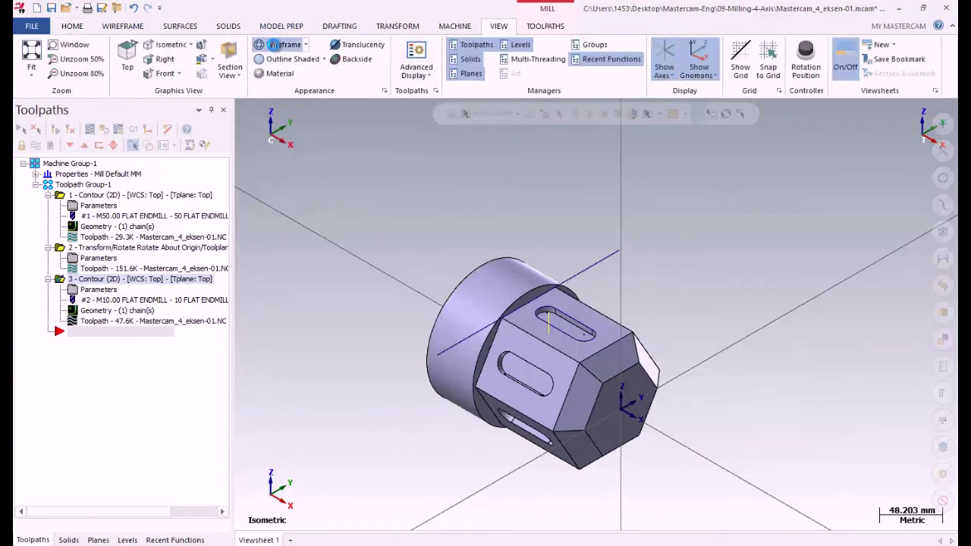
{"action": "left_click", "coordinate": [275, 47]}
{"action": "left_click", "coordinate": [71, 27]}
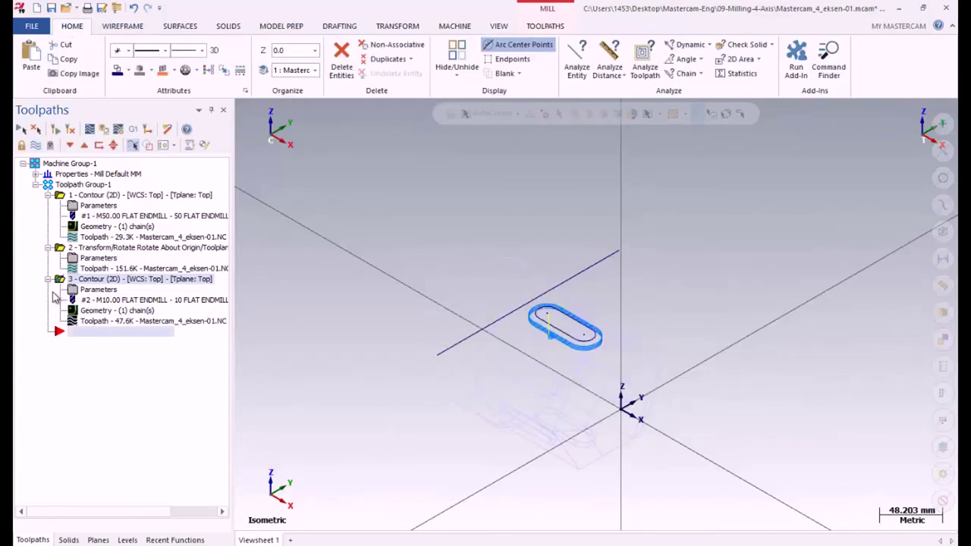
Set the slot contour's compensation direction to Right and regenerate its toolpath
{"action": "left_click", "coordinate": [88, 289]}
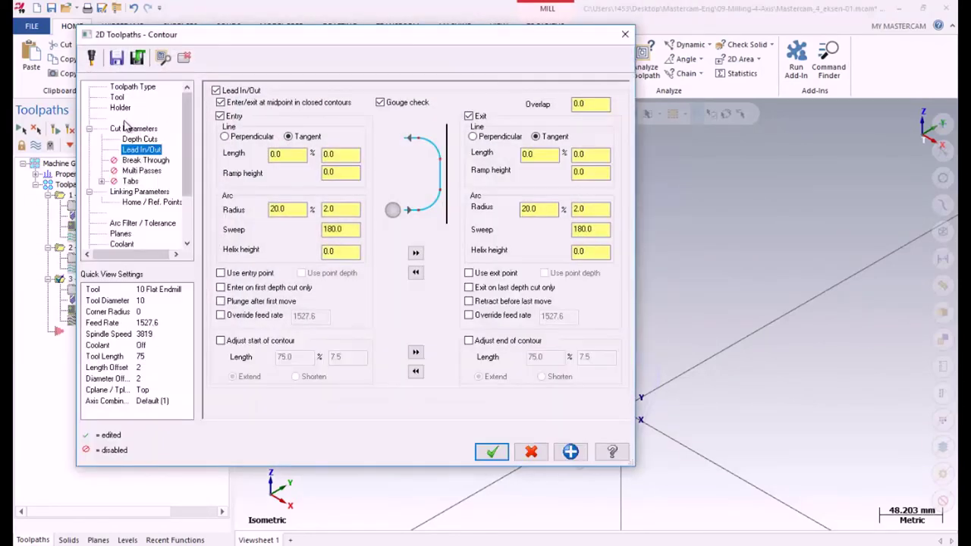
{"action": "left_click", "coordinate": [133, 128]}
{"action": "left_click", "coordinate": [335, 136]}
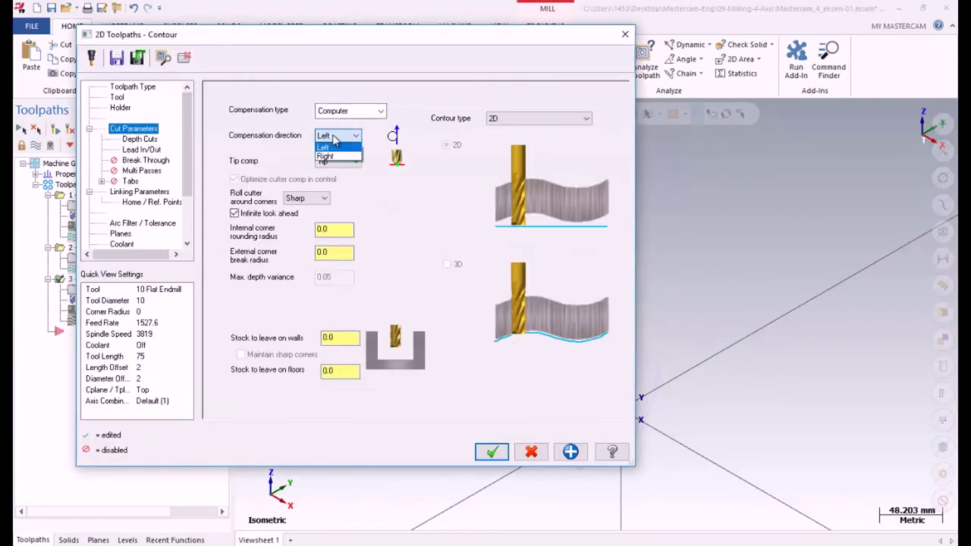
{"action": "left_click", "coordinate": [335, 156]}
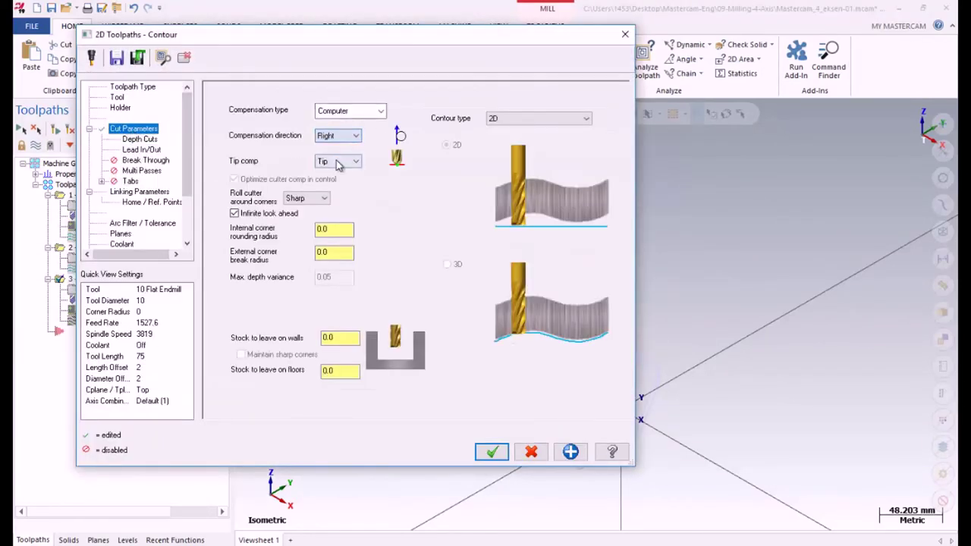
{"action": "left_click", "coordinate": [492, 452]}
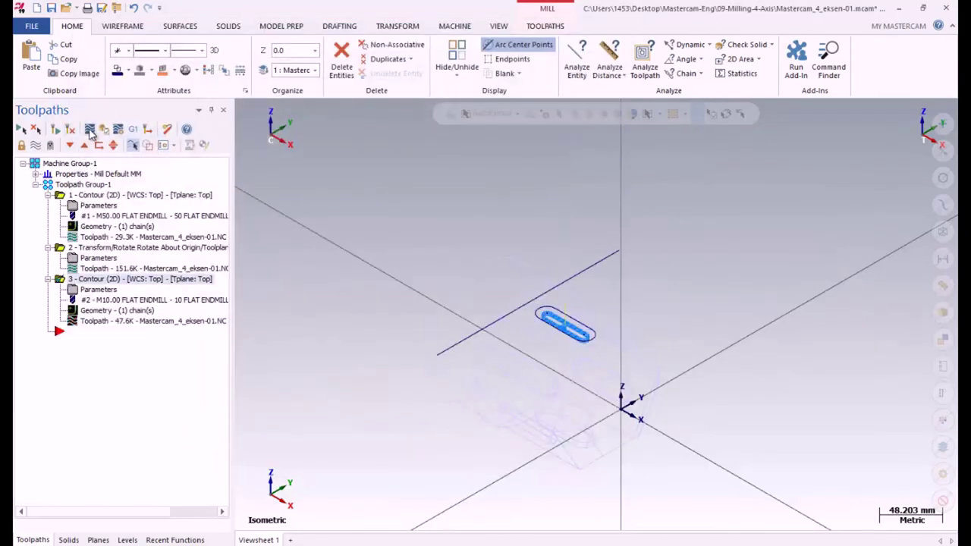
Select all operations and turn off their toolpath display
{"action": "middle_click_drag", "start_coordinate": [597, 343], "coordinate": [565, 345]}
{"action": "left_click", "coordinate": [22, 131]}
{"action": "left_click", "coordinate": [36, 145]}
{"action": "left_click", "coordinate": [36, 145]}
{"action": "left_click", "coordinate": [35, 145]}
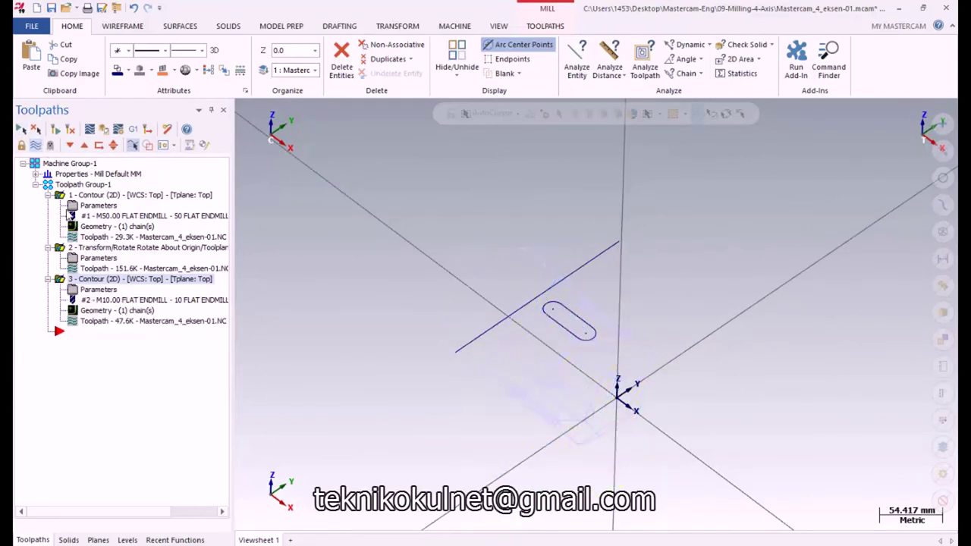
Copy the rotate transform operation and paste it after the slot contour in the operation list
{"action": "left_click", "coordinate": [82, 248]}
{"action": "right_click", "coordinate": [84, 252]}
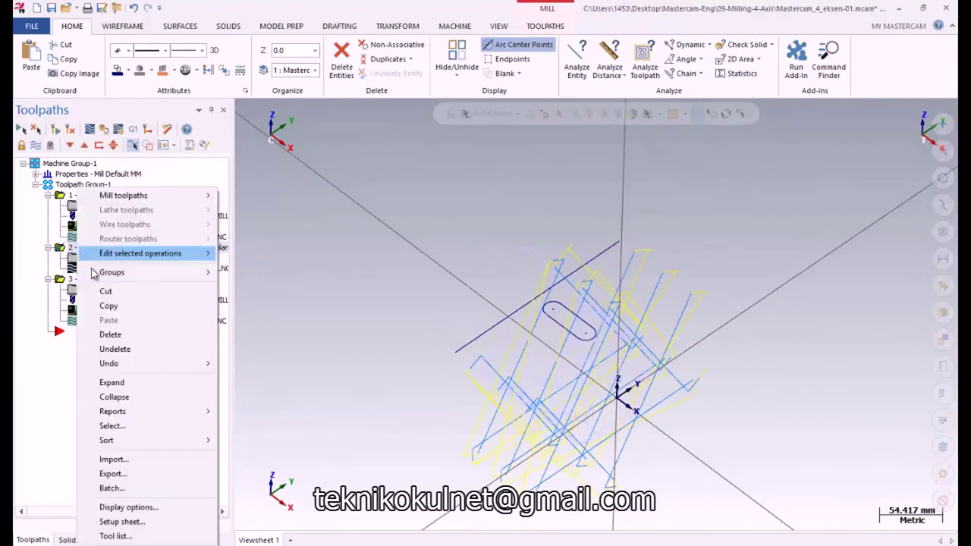
{"action": "left_click", "coordinate": [108, 306]}
{"action": "left_click", "coordinate": [82, 334]}
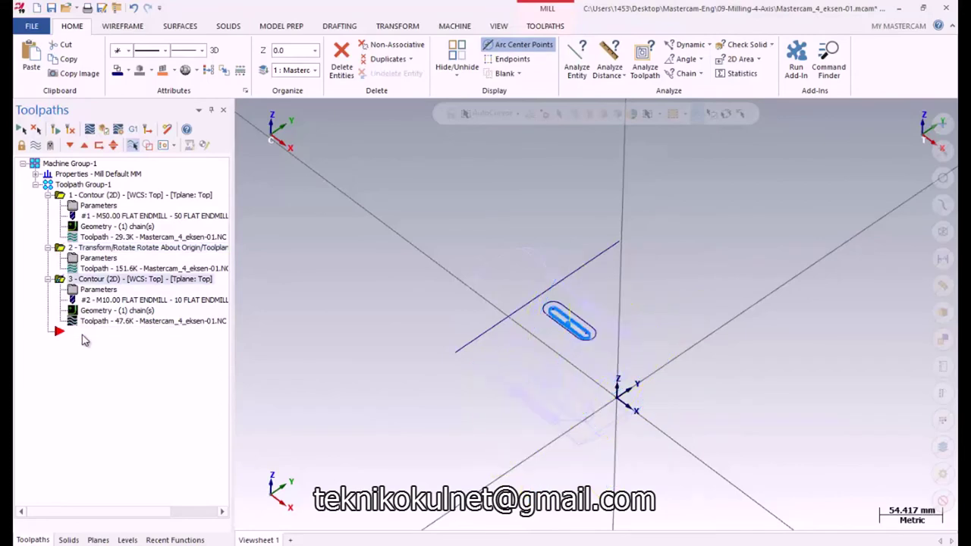
{"action": "key", "text": "ctrl+v"}
Make the 10 mm endmill contour the source of the pasted rotate transform, keep its rotation settings and regenerate the toolpath
{"action": "left_click", "coordinate": [80, 342]}
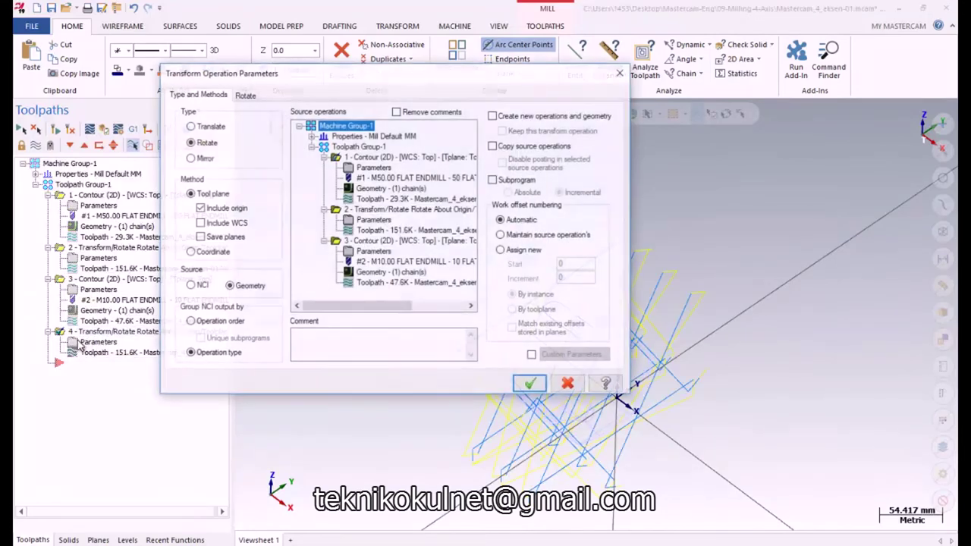
{"action": "left_click", "coordinate": [346, 241]}
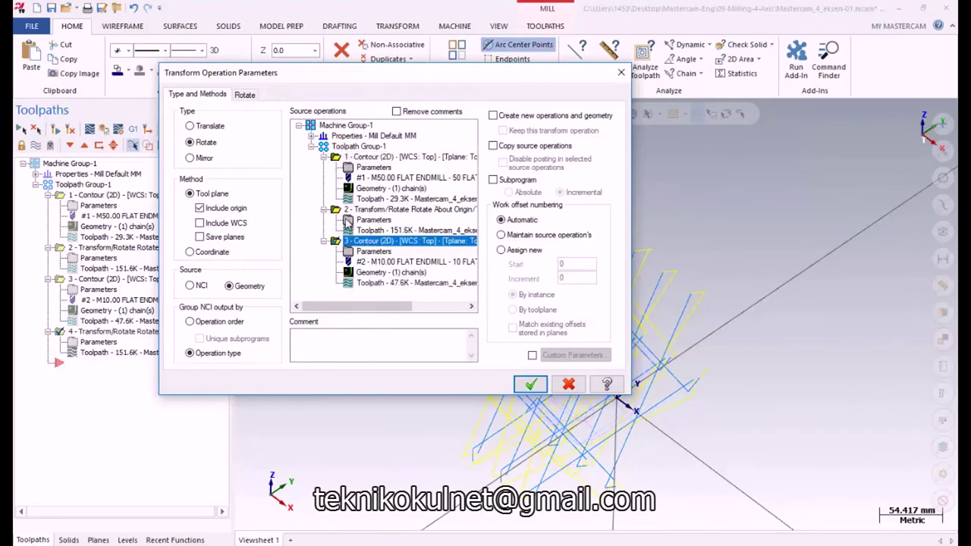
{"action": "left_click", "coordinate": [244, 95]}
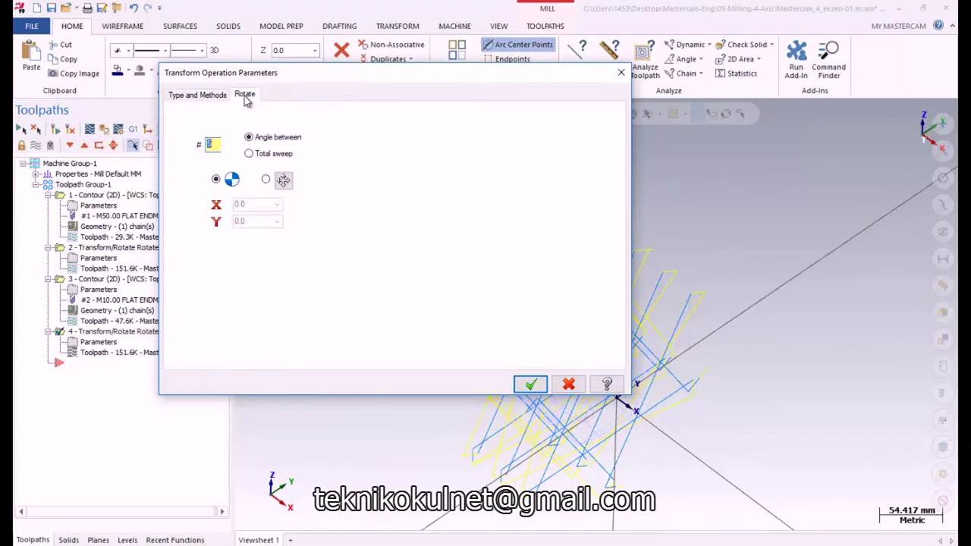
{"action": "left_click", "coordinate": [528, 385]}
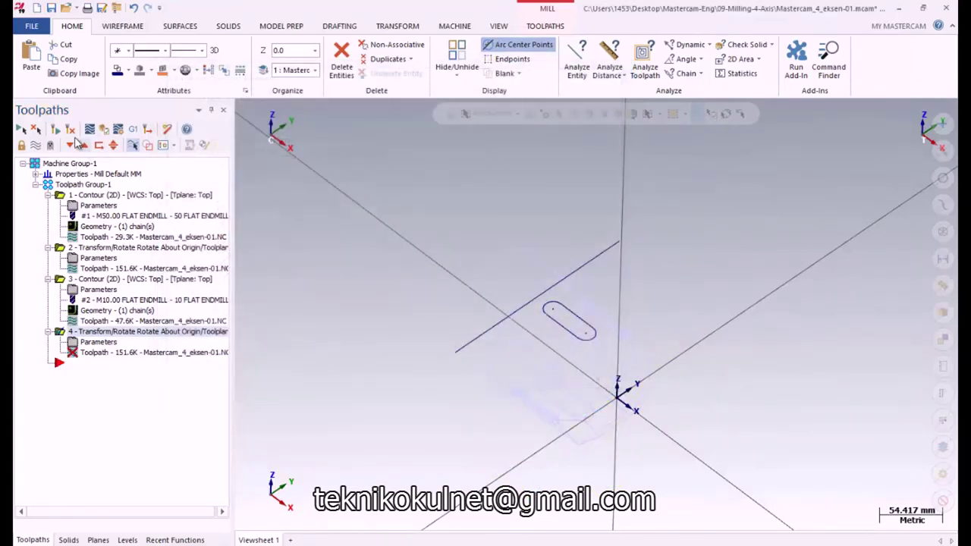
{"action": "left_click", "coordinate": [72, 132]}
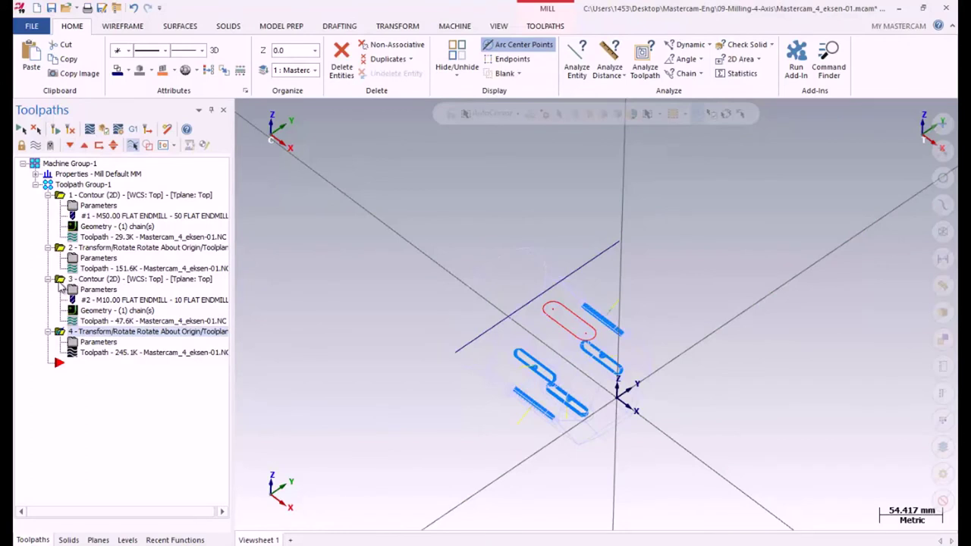
Toggle the slot contour's toolpath display, then show the toolpaths of all operations together
{"action": "left_click", "coordinate": [61, 281]}
{"action": "left_click", "coordinate": [35, 144]}
{"action": "left_click", "coordinate": [36, 145]}
{"action": "left_click", "coordinate": [36, 145]}
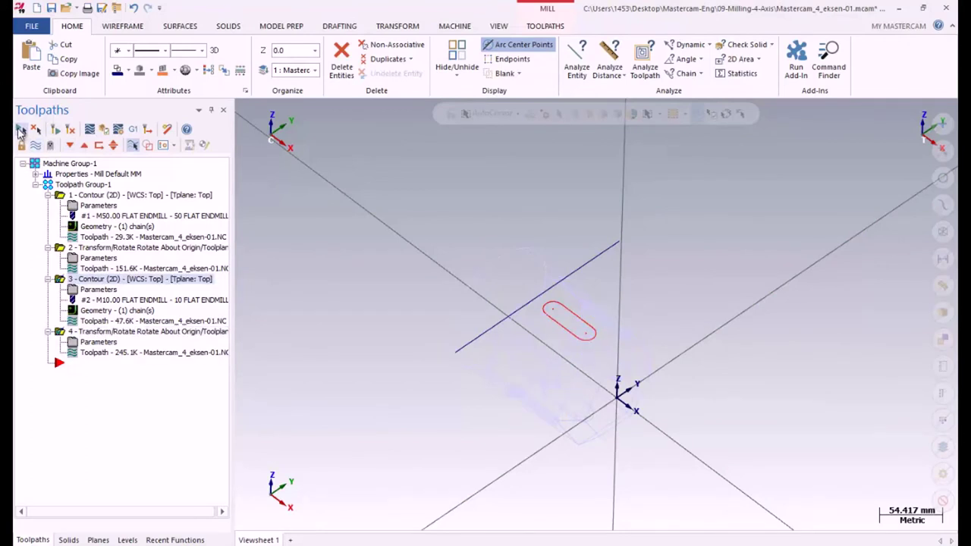
{"action": "left_click", "coordinate": [22, 130]}
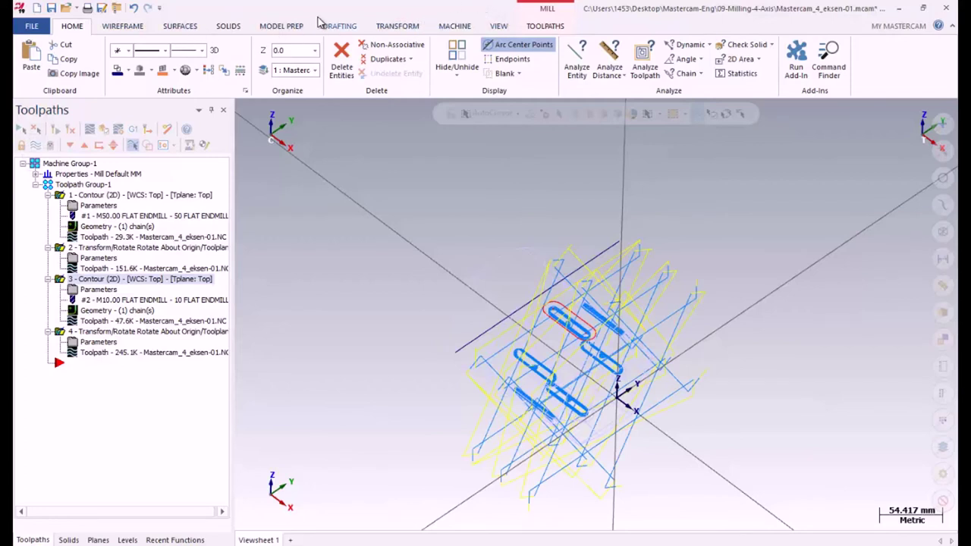
Display the model as Outline Shaded and hide the toolpaths of all operations
{"action": "left_click", "coordinate": [129, 27]}
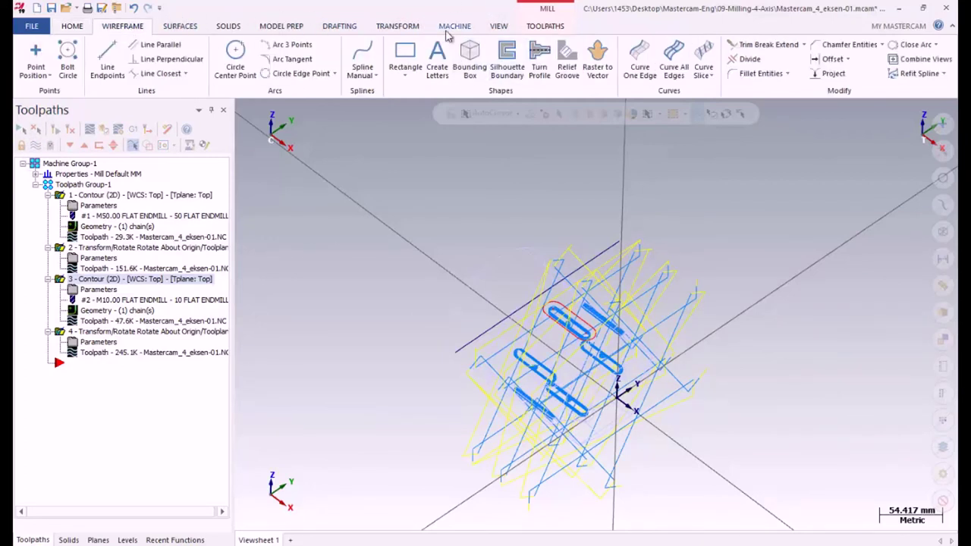
{"action": "left_click", "coordinate": [498, 26]}
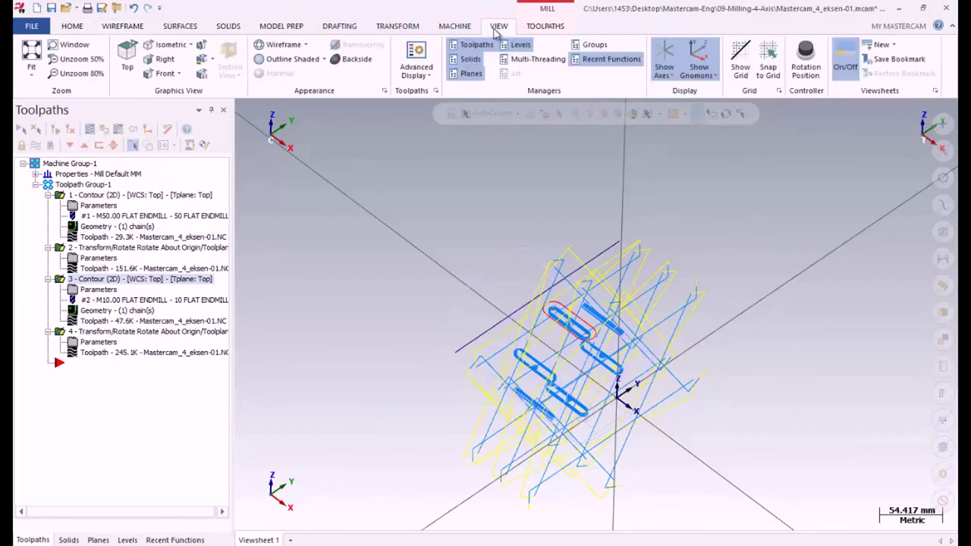
{"action": "left_click", "coordinate": [273, 59]}
{"action": "left_click", "coordinate": [72, 26]}
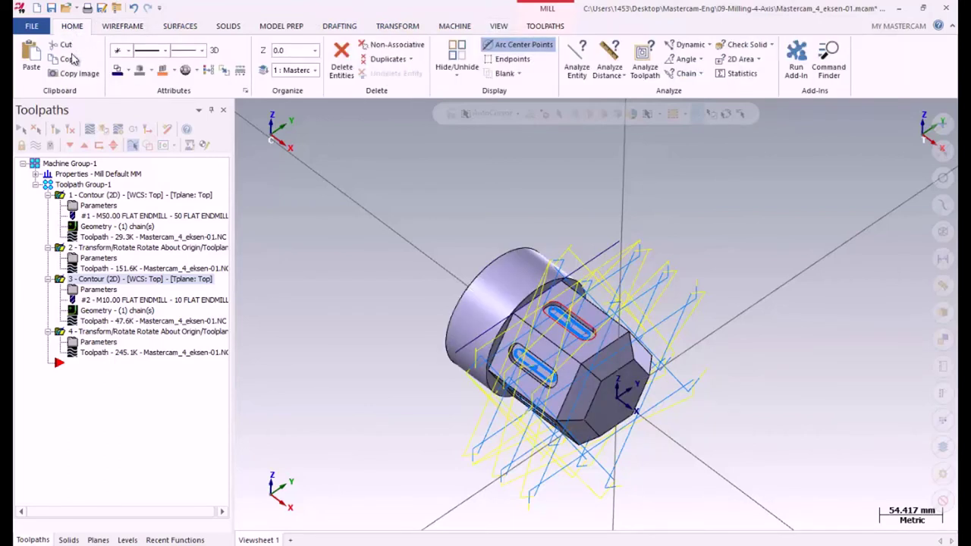
{"action": "left_click", "coordinate": [37, 146]}
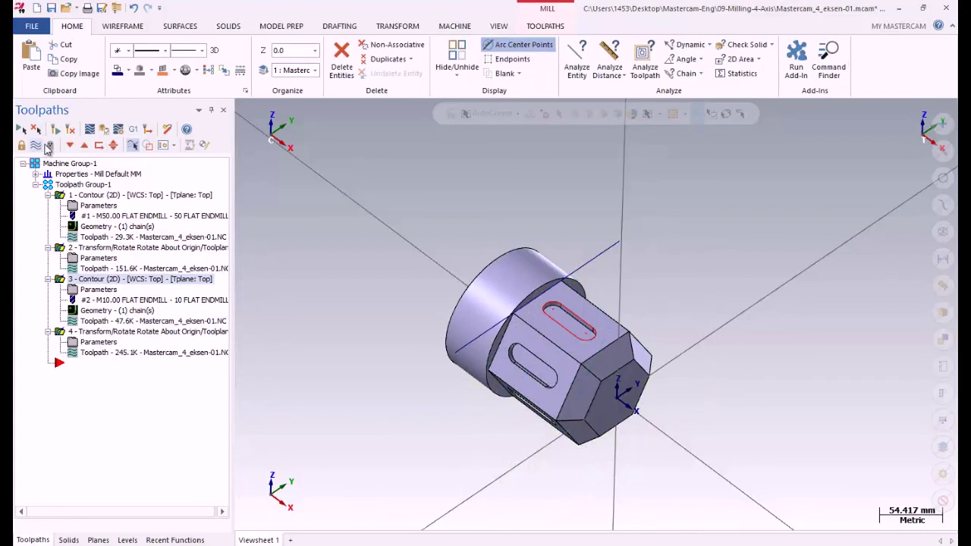
{"action": "mouse_move", "coordinate": [614, 288]}
{"action": "middle_mouse_down"}
{"action": "mouse_move", "coordinate": [622, 281]}
{"action": "mouse_move", "coordinate": [620, 322]}
{"action": "middle_mouse_up"}
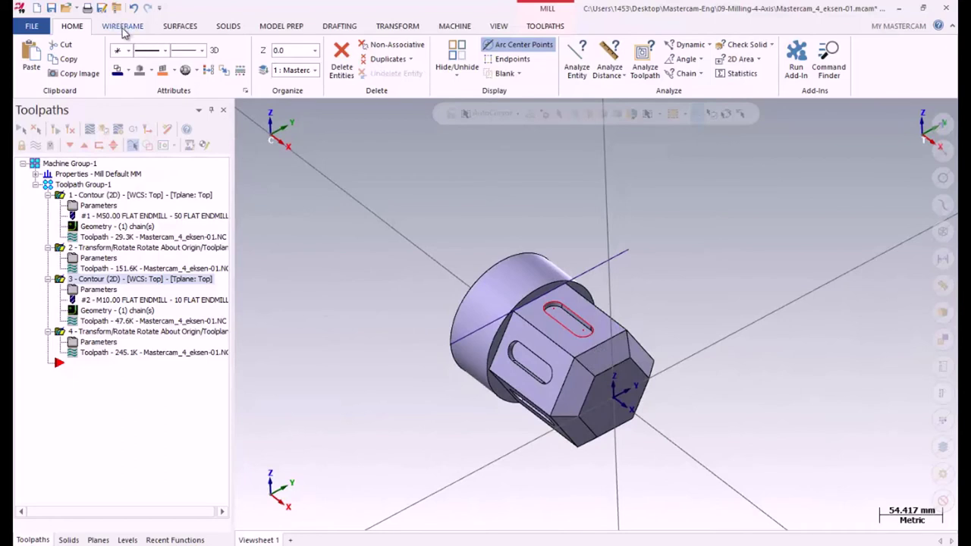
Create Curve One Edge curves on the upper and lower edges of the top sloped face at the hexagon's front end
{"action": "left_click", "coordinate": [123, 27]}
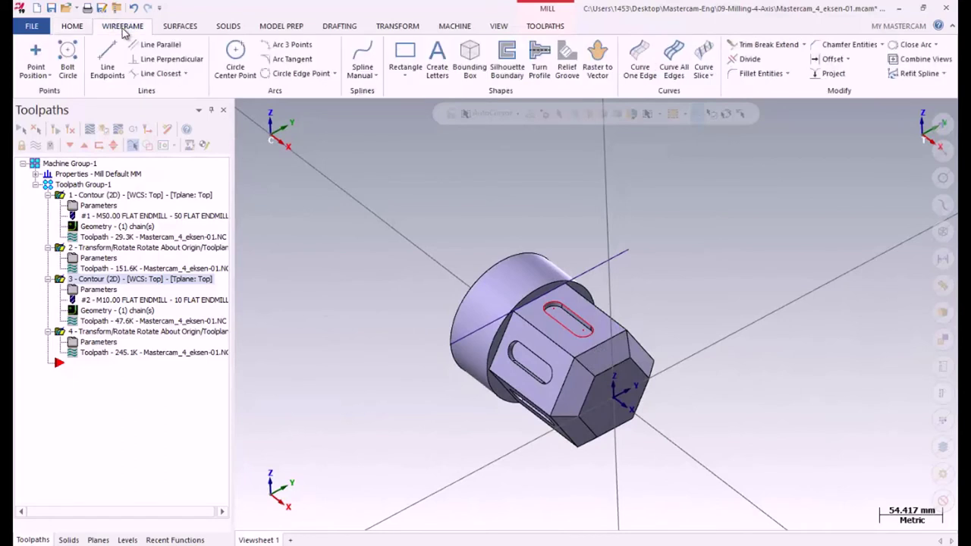
{"action": "left_click", "coordinate": [639, 57]}
{"action": "left_click", "coordinate": [609, 370]}
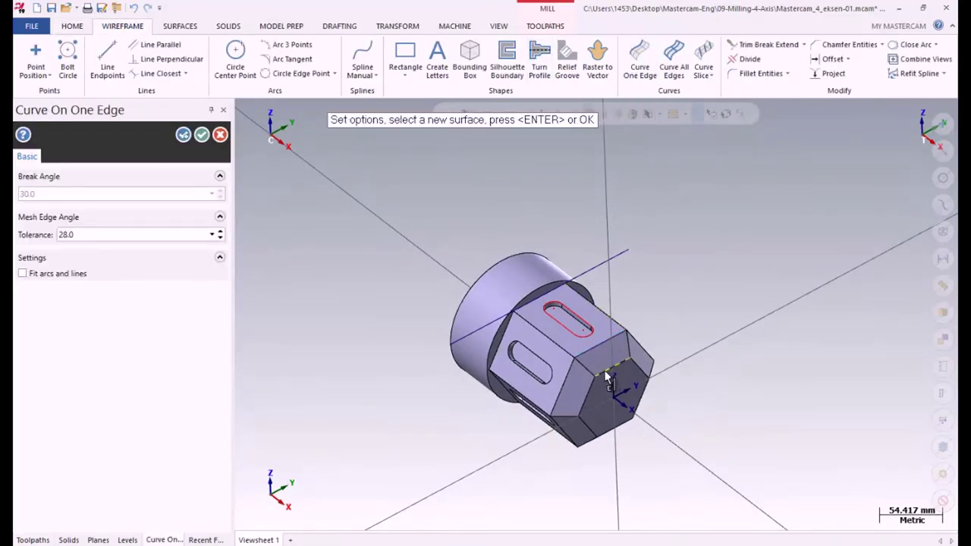
{"action": "left_click", "coordinate": [201, 134]}
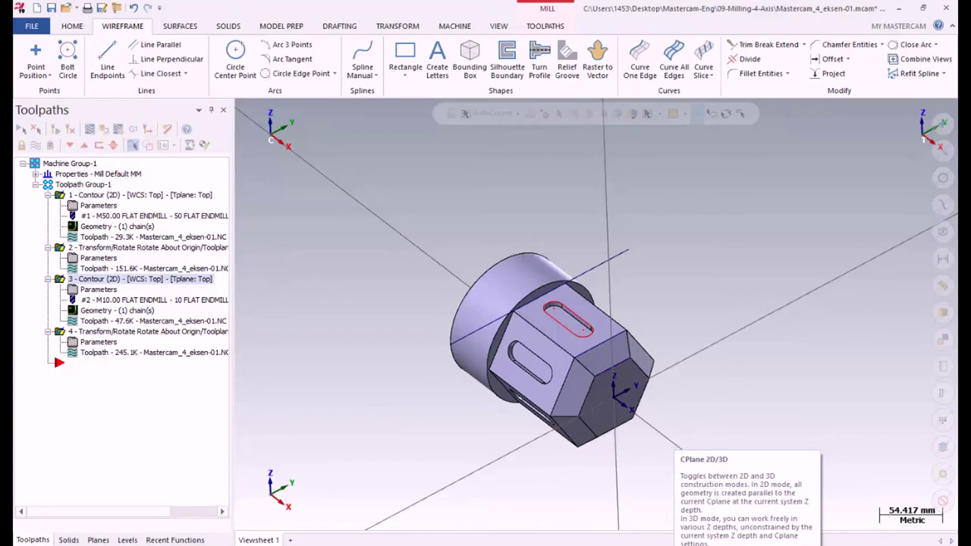
Draw a two-endpoint line joining the midpoints of the sloped face's upper and lower edge curves
{"action": "left_click", "coordinate": [107, 61]}
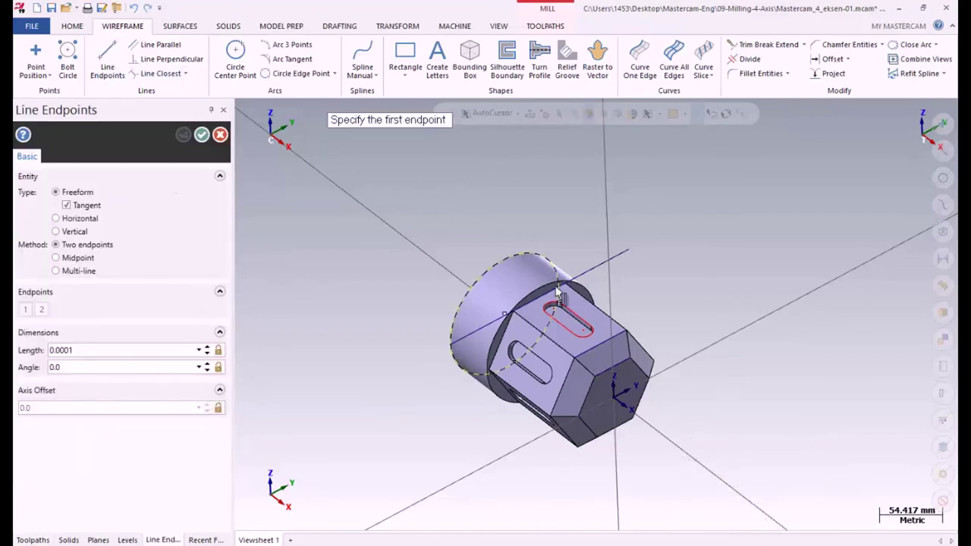
{"action": "left_click", "coordinate": [613, 349]}
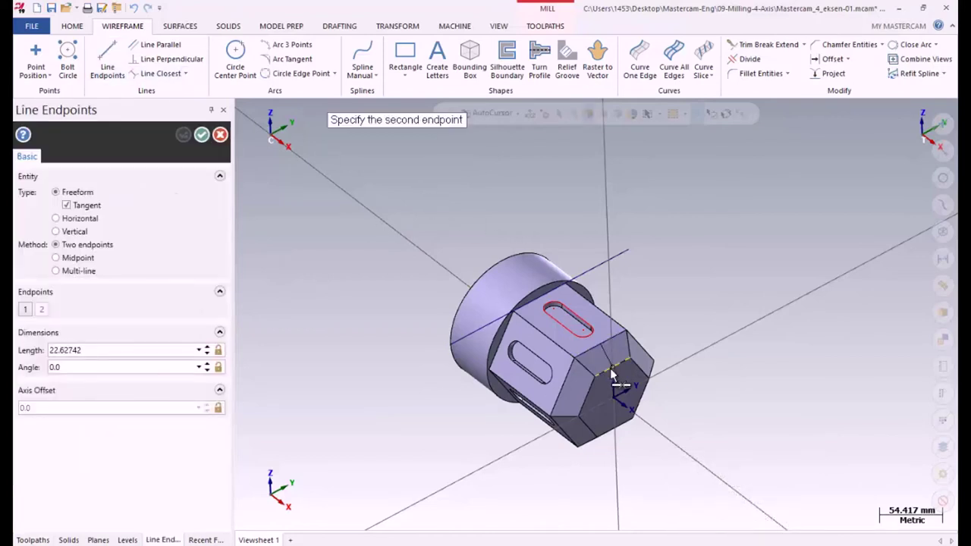
{"action": "left_click", "coordinate": [611, 368]}
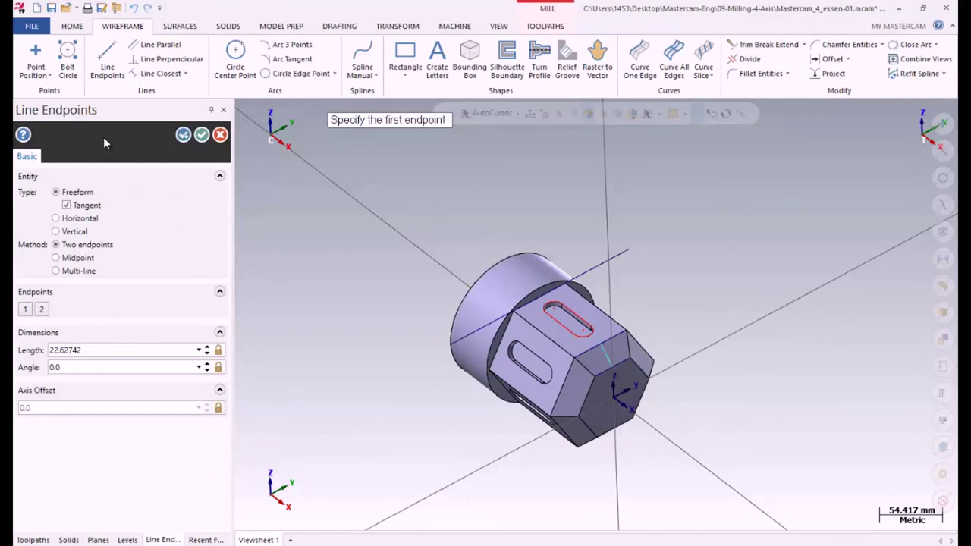
{"action": "left_click", "coordinate": [200, 135]}
{"action": "mouse_move", "coordinate": [548, 426]}
{"action": "middle_mouse_down"}
{"action": "mouse_move", "coordinate": [490, 418]}
{"action": "mouse_move", "coordinate": [530, 407]}
{"action": "mouse_move", "coordinate": [558, 424]}
{"action": "mouse_move", "coordinate": [561, 413]}
{"action": "middle_mouse_up"}
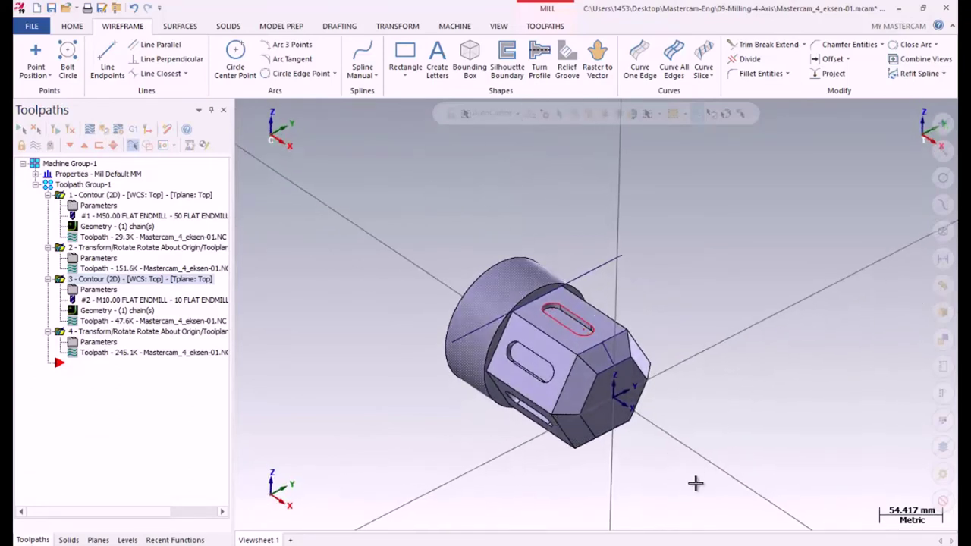
Set the working plane to Front and take the construction depth from the end of the sloped face's upper edge
{"action": "right_click", "coordinate": [684, 396]}
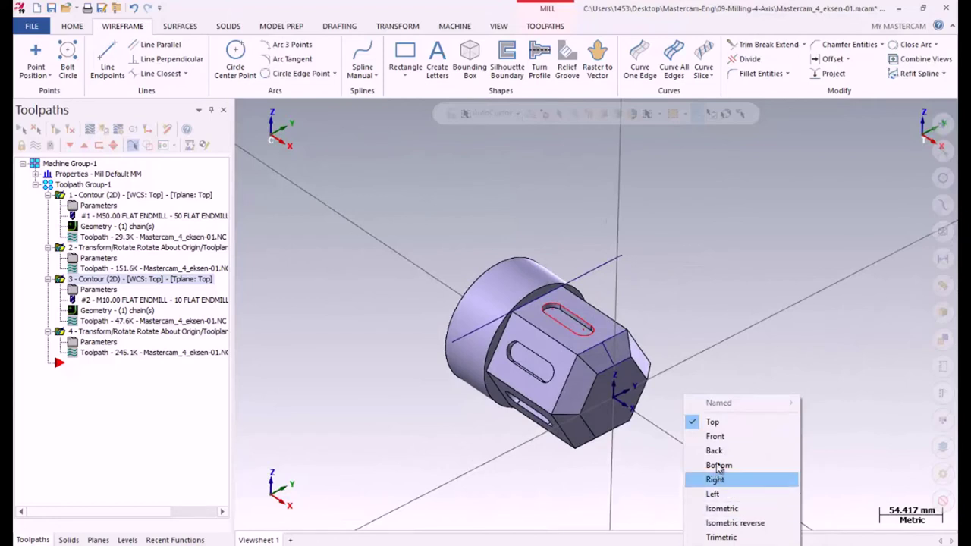
{"action": "left_click", "coordinate": [714, 436]}
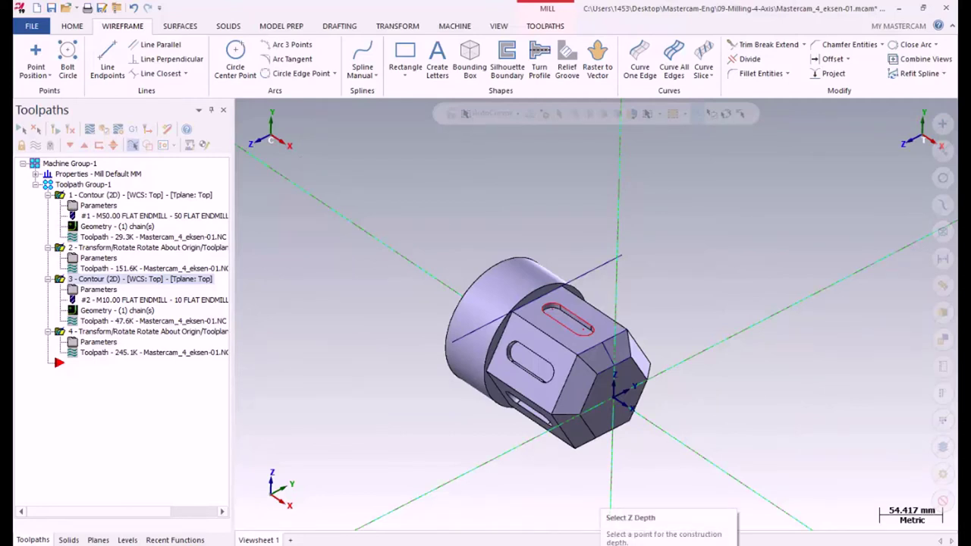
{"action": "left_click", "coordinate": [610, 535]}
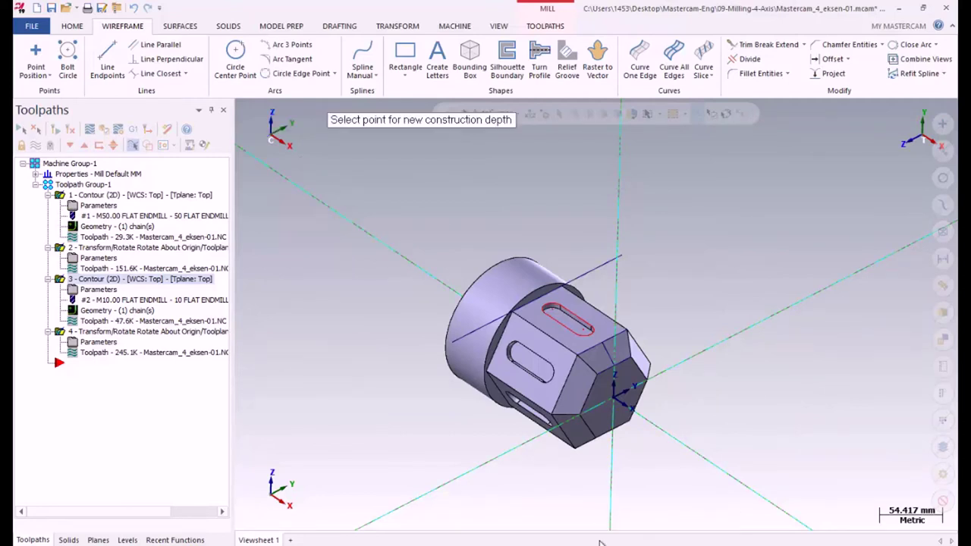
{"action": "left_click", "coordinate": [631, 334]}
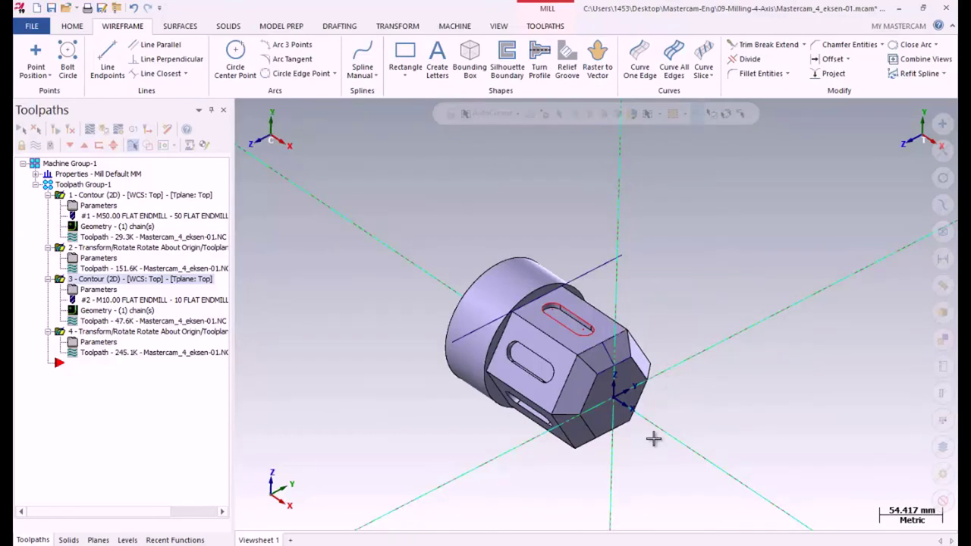
Set the construction depth to -35, project a copy of the sloped face's centre line to it, and clear the result colours
{"action": "left_click", "coordinate": [614, 539]}
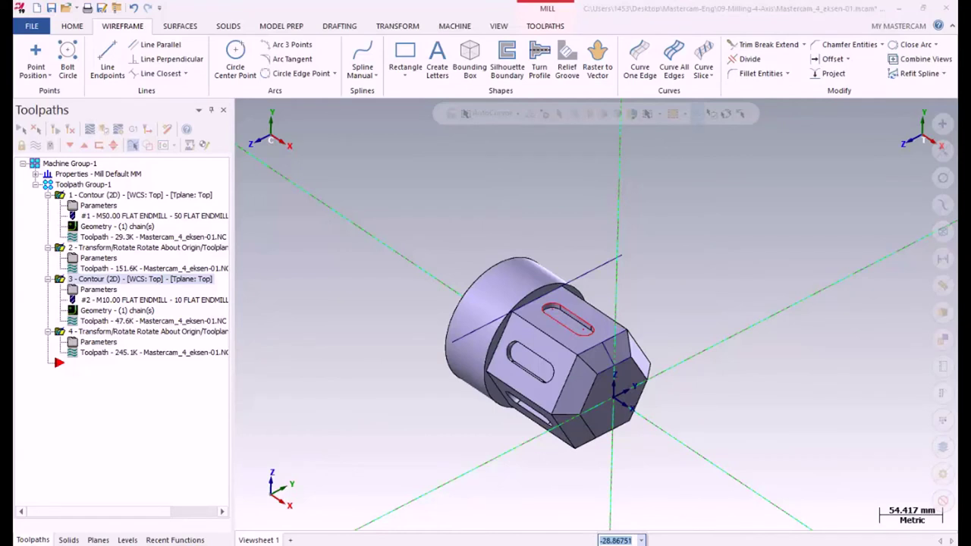
{"action": "type", "text": "-35"}
{"action": "key", "text": "Return"}
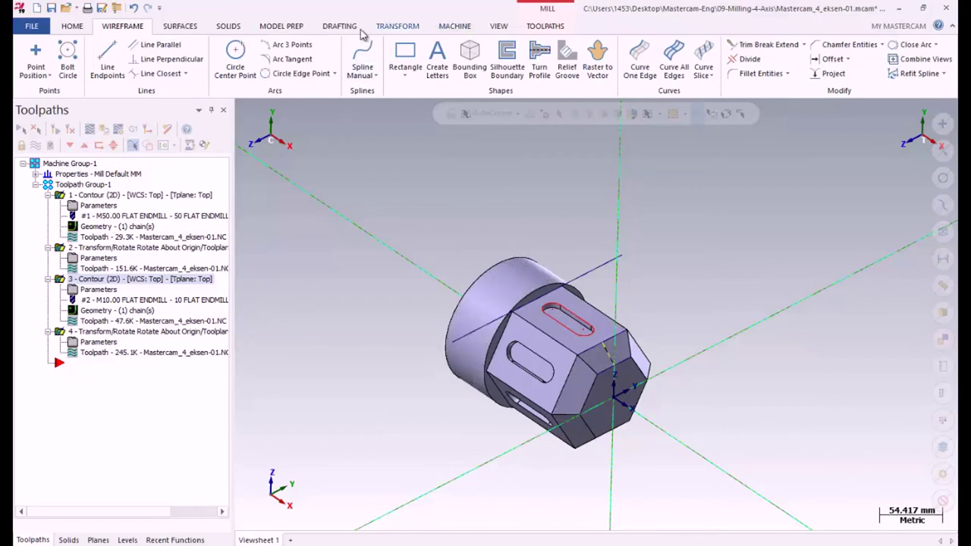
{"action": "left_click", "coordinate": [397, 28]}
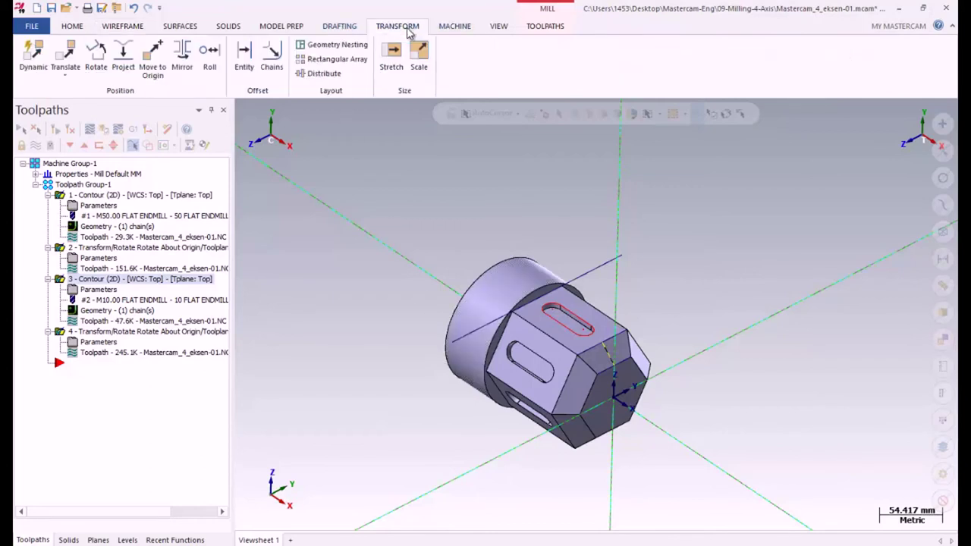
{"action": "left_click", "coordinate": [124, 59]}
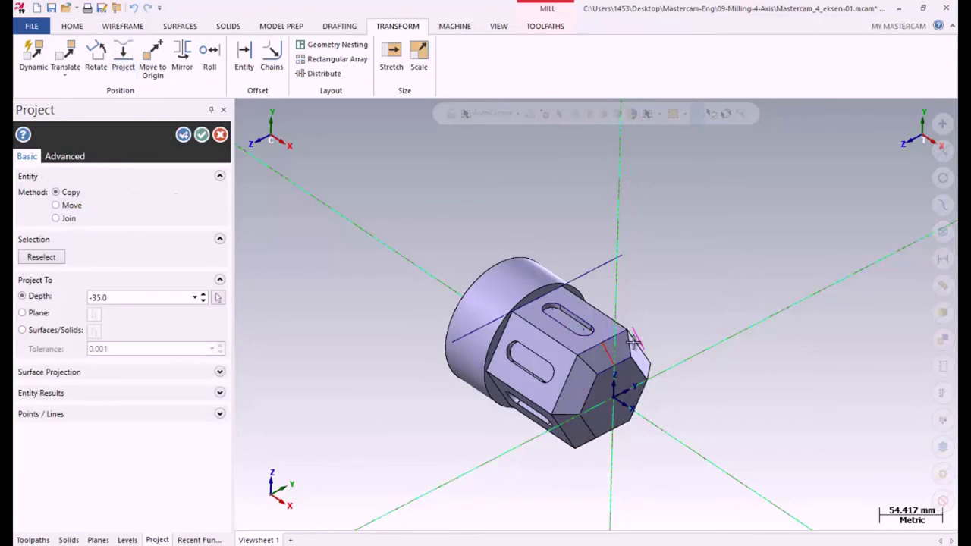
{"action": "left_click", "coordinate": [202, 135]}
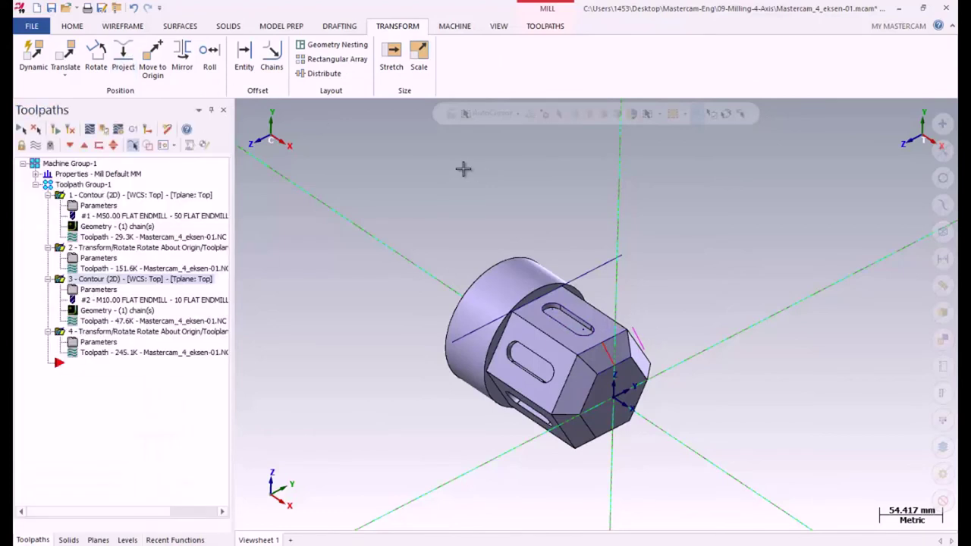
{"action": "right_click", "coordinate": [462, 165]}
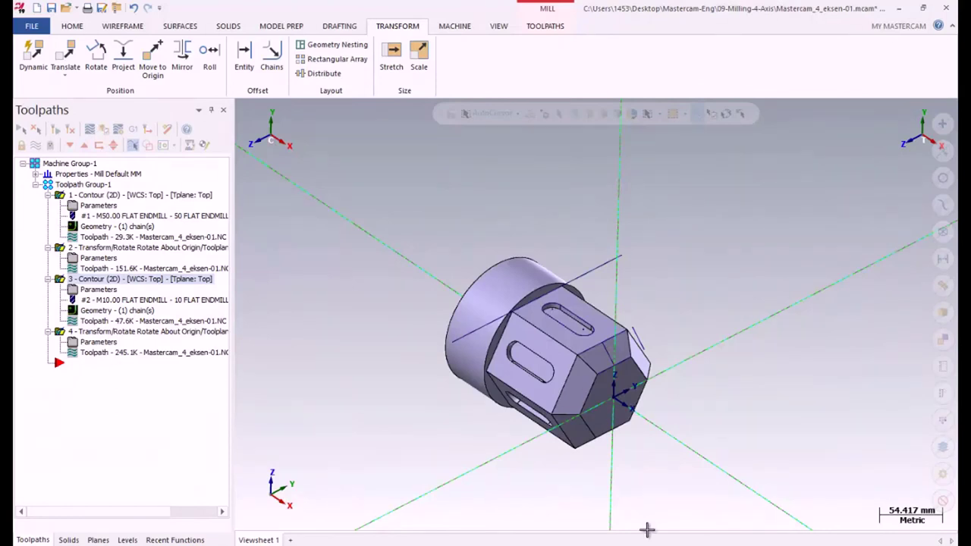
Return the working plane to Top and delete the original centre line on the sloped face
{"action": "right_click", "coordinate": [666, 399]}
{"action": "left_click", "coordinate": [693, 421]}
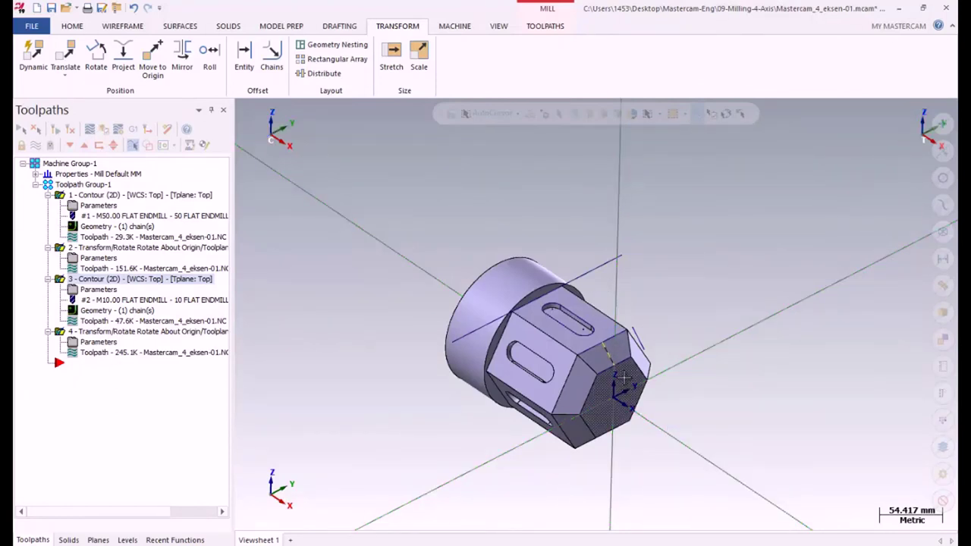
{"action": "left_click", "coordinate": [127, 30]}
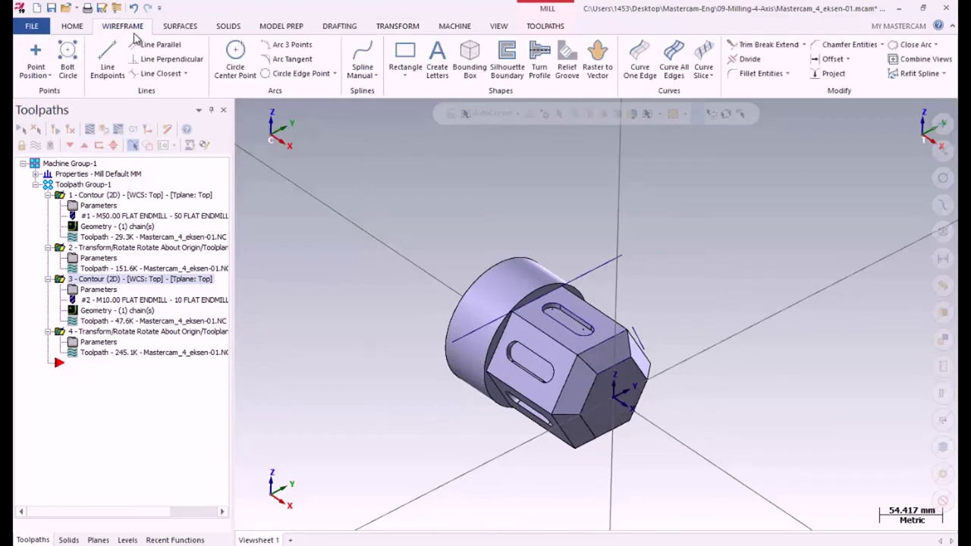
Start a Surface Draft from the projected line beside the top sloped face
{"action": "left_click", "coordinate": [179, 25]}
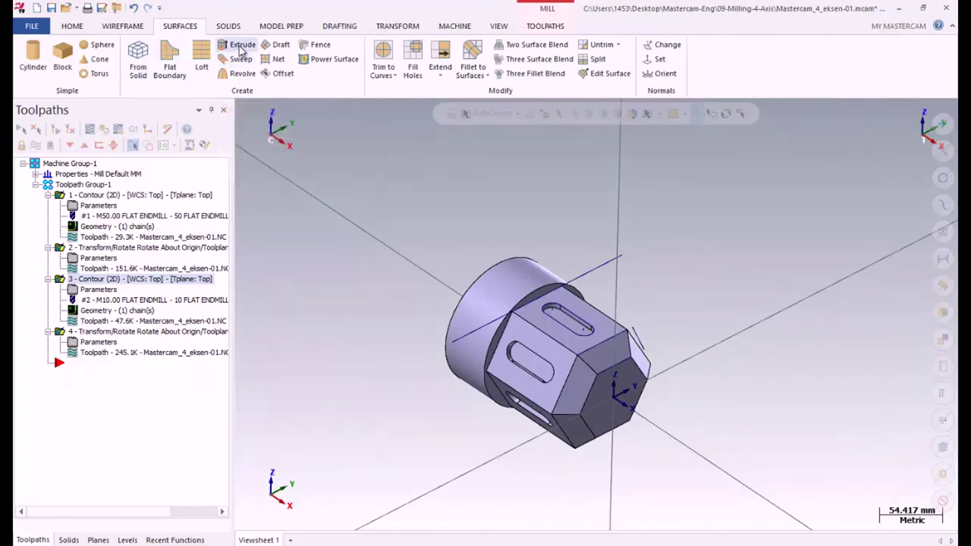
{"action": "left_click", "coordinate": [279, 44]}
{"action": "left_click", "coordinate": [646, 342]}
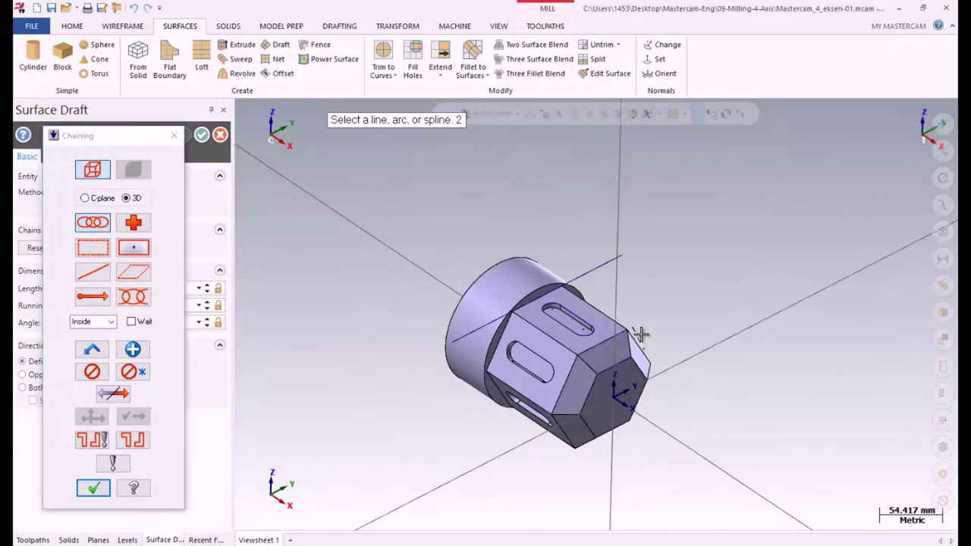
{"action": "left_click", "coordinate": [93, 488]}
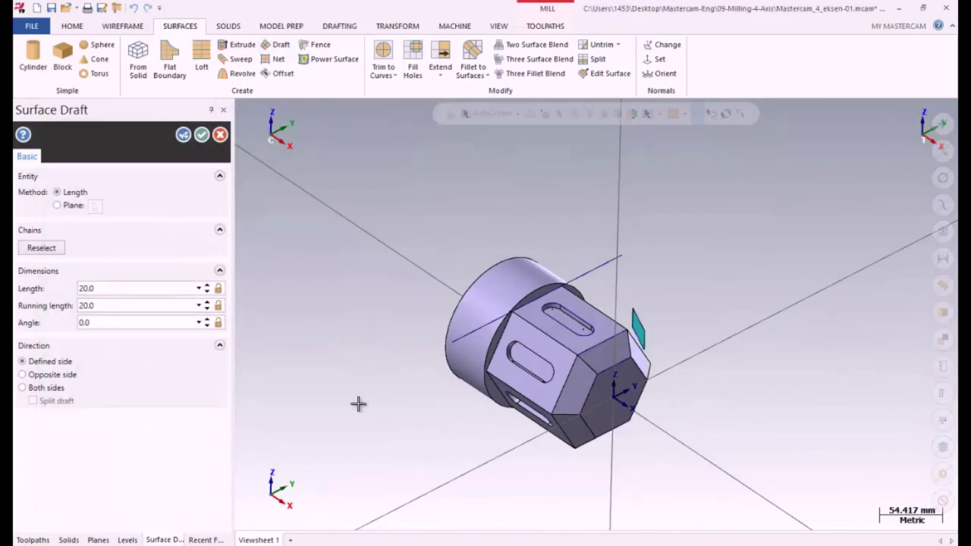
Set the working plane to Front, after trying Right, and reselect the projected line as the draft chain
{"action": "right_click", "coordinate": [664, 449]}
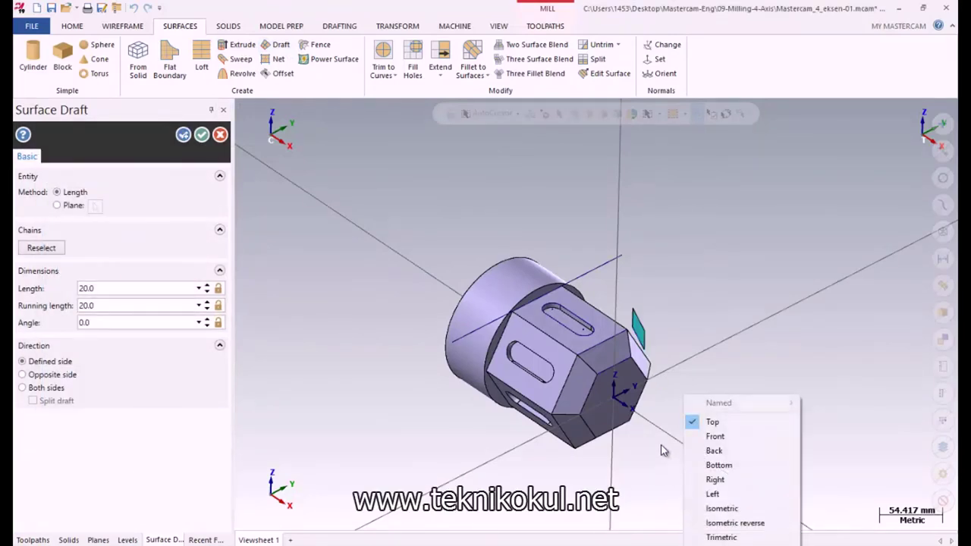
{"action": "left_click", "coordinate": [728, 478]}
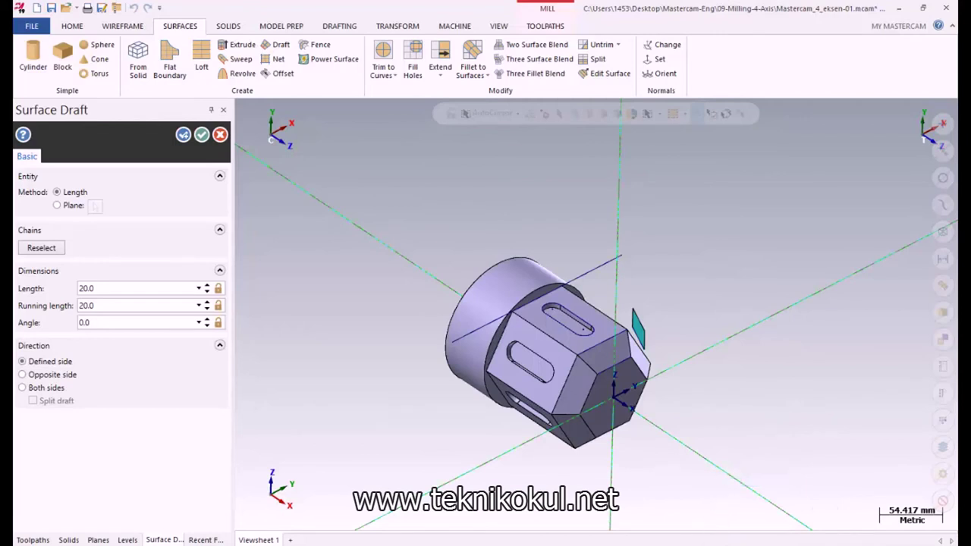
{"action": "right_click", "coordinate": [684, 397]}
{"action": "left_click", "coordinate": [724, 437]}
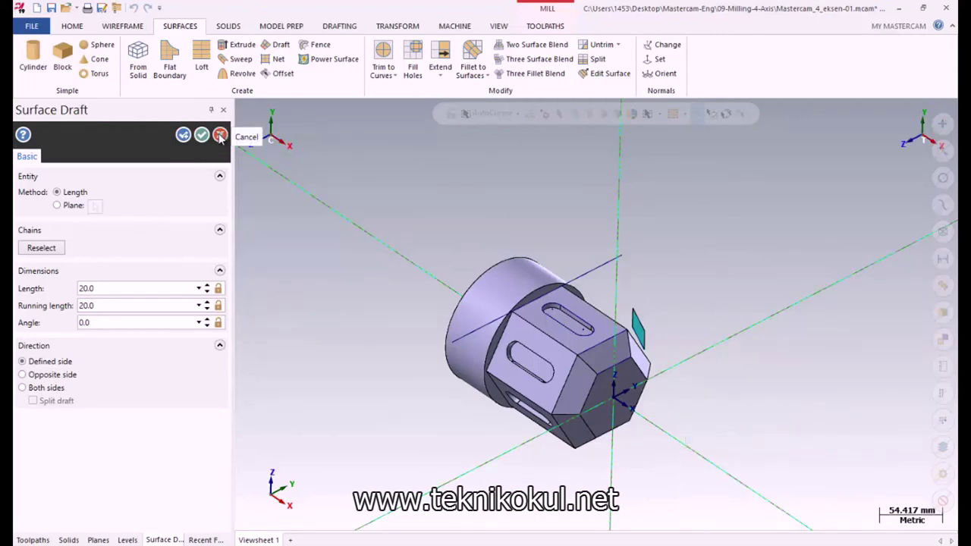
{"action": "left_click", "coordinate": [41, 250]}
{"action": "left_click", "coordinate": [638, 328]}
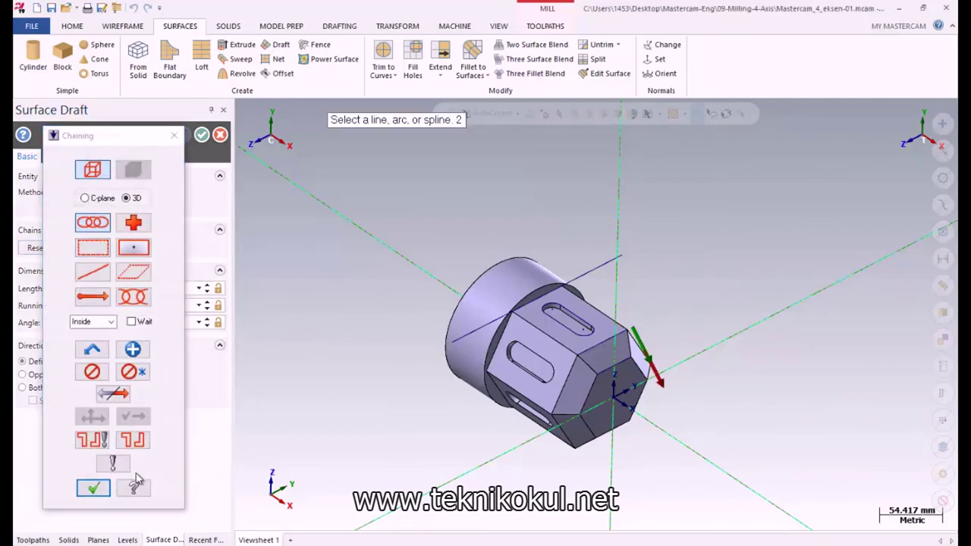
{"action": "left_click", "coordinate": [92, 487]}
{"action": "mouse_move", "coordinate": [706, 386]}
{"action": "middle_mouse_down"}
{"action": "mouse_move", "coordinate": [667, 440]}
{"action": "mouse_move", "coordinate": [711, 379]}
{"action": "mouse_move", "coordinate": [705, 388]}
{"action": "middle_mouse_up"}
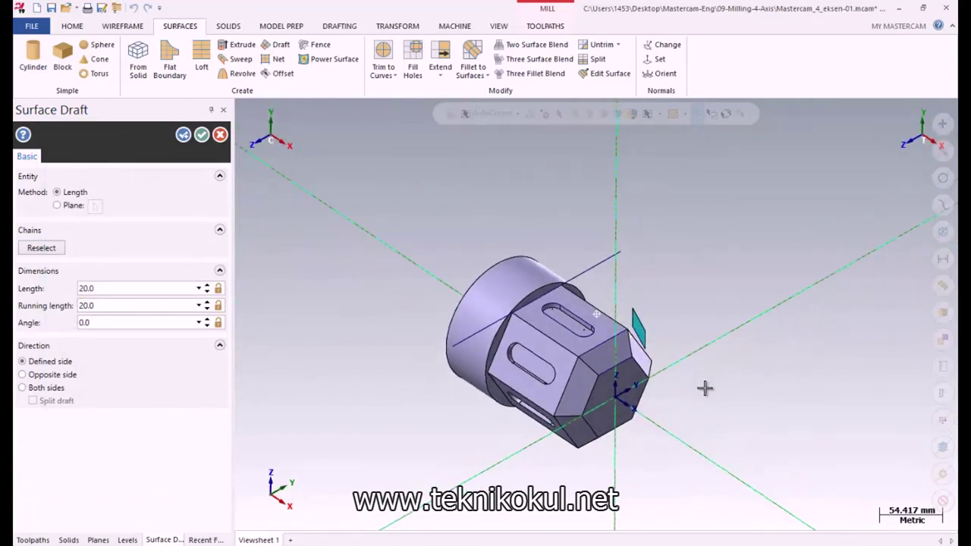
Set the draft angle to 90 and both the running length and length to 70, and create the surface across the sloped face
{"action": "left_click", "coordinate": [100, 323]}
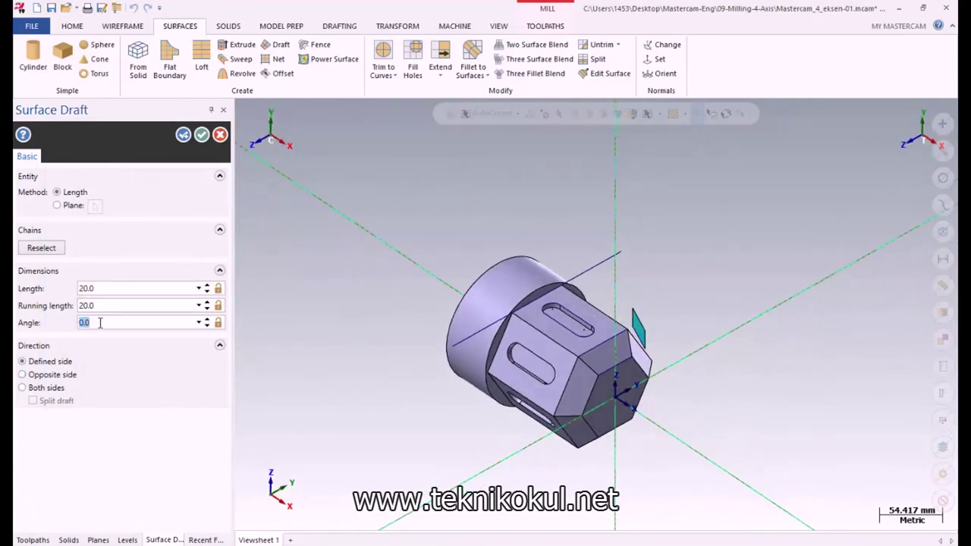
{"action": "type", "text": "90"}
{"action": "key", "text": "Tab"}
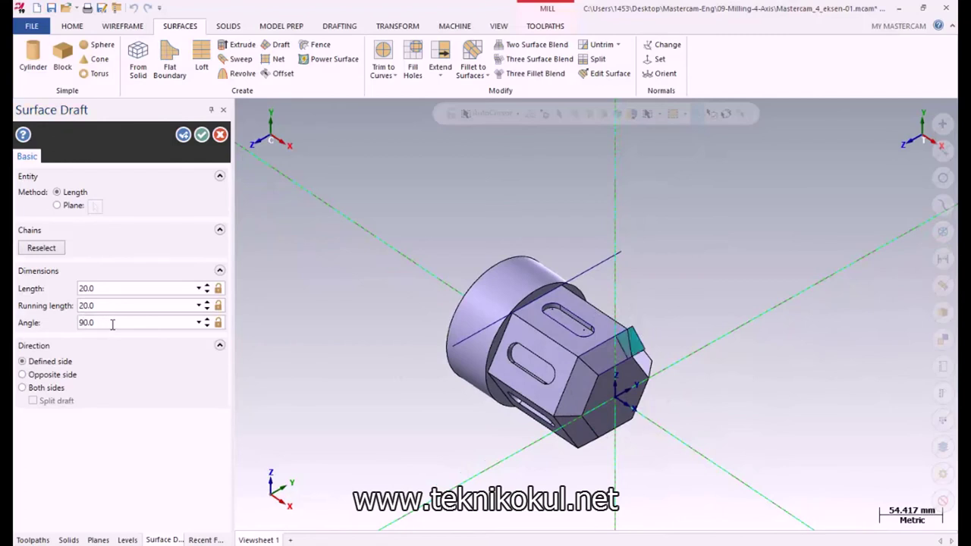
{"action": "middle_click_drag", "start_coordinate": [611, 308], "coordinate": [486, 325]}
{"action": "left_click", "coordinate": [109, 306]}
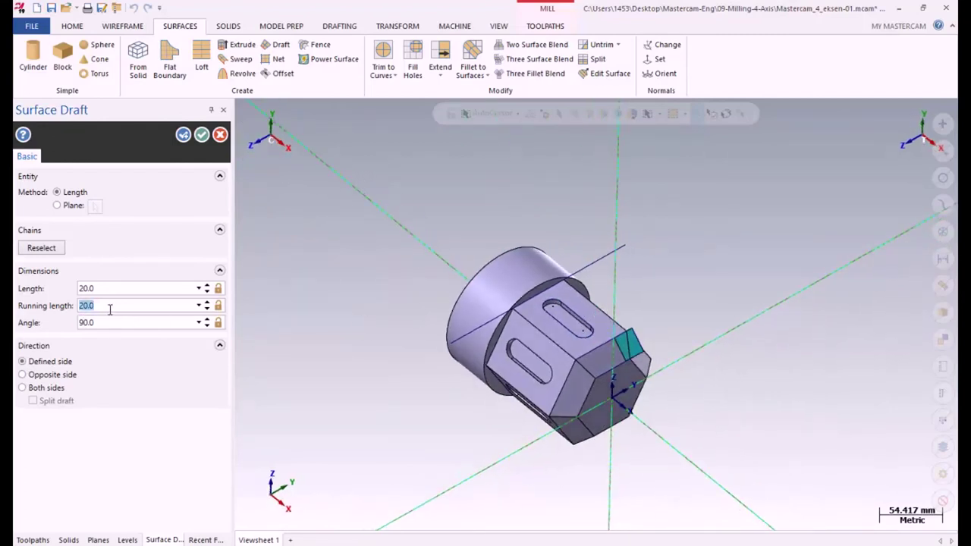
{"action": "key", "text": "Tab"}
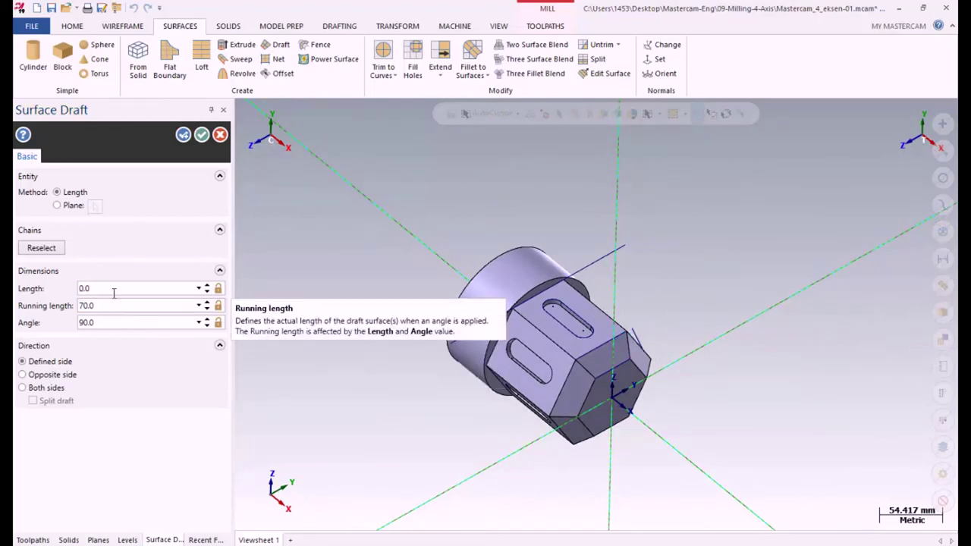
{"action": "left_click", "coordinate": [99, 288]}
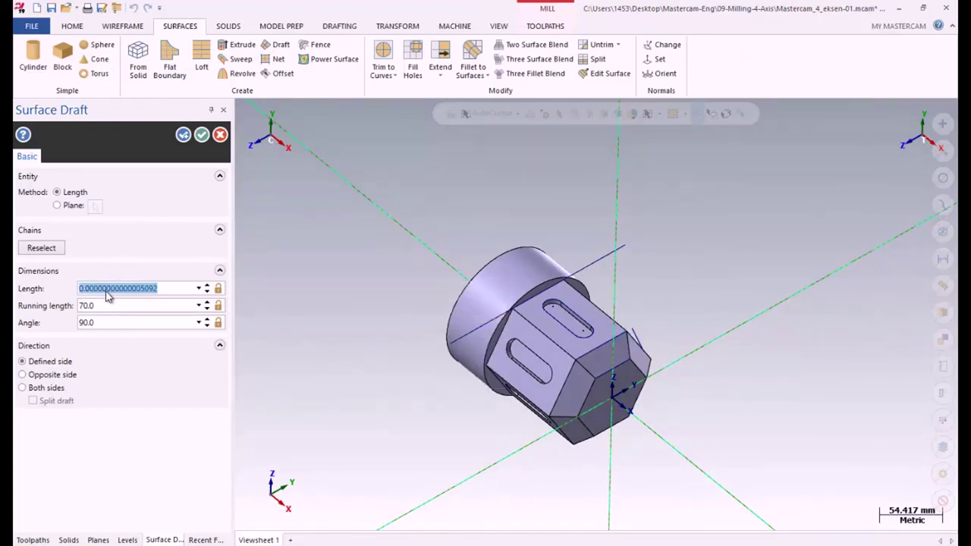
{"action": "type", "text": "70"}
{"action": "key", "text": "Tab"}
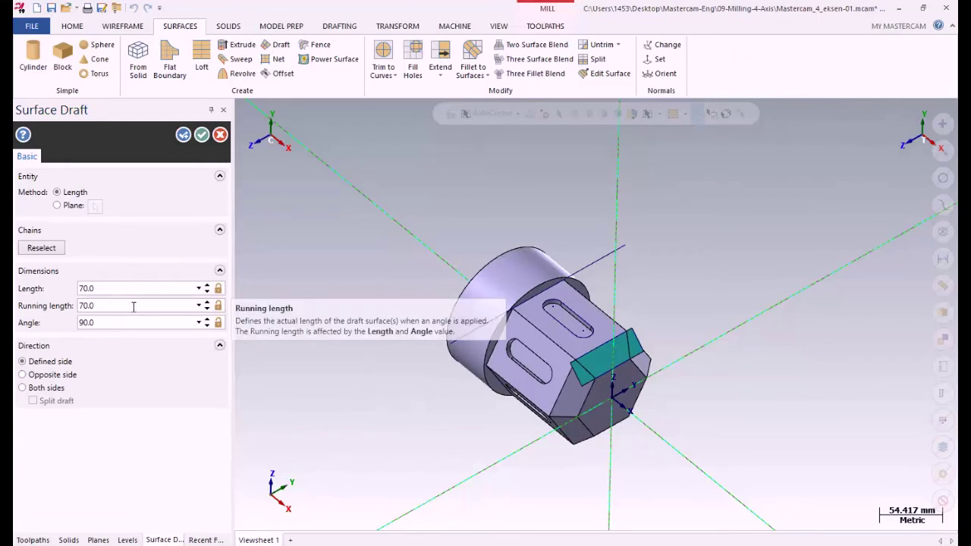
{"action": "middle_click_drag", "start_coordinate": [558, 307], "coordinate": [389, 198]}
{"action": "left_click", "coordinate": [202, 135]}
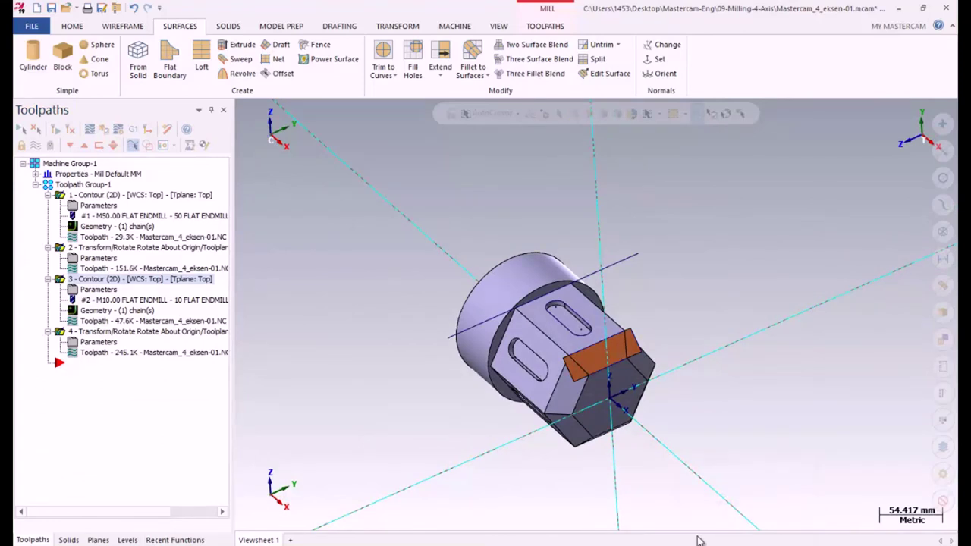
Set the construction and tool planes back to Top
{"action": "right_click", "coordinate": [673, 395]}
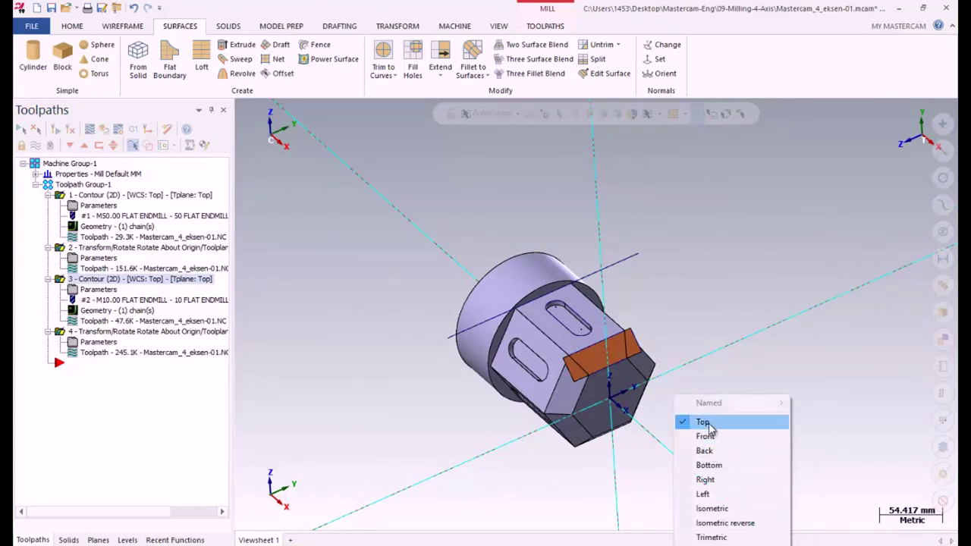
{"action": "left_click", "coordinate": [661, 275]}
{"action": "middle_click_drag", "start_coordinate": [636, 288], "coordinate": [474, 260]}
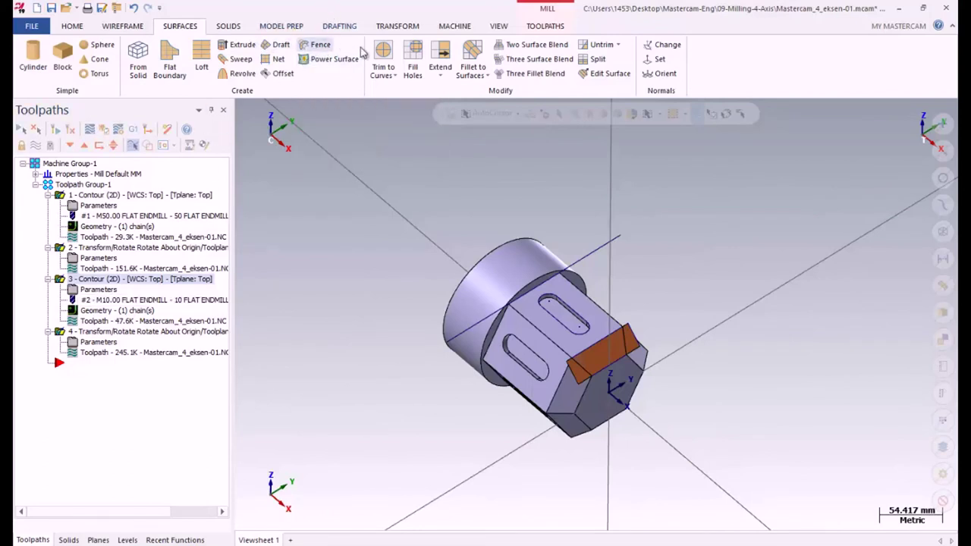
Extend the draft surface by a distance of 2 mm beyond its upper and lower edges
{"action": "left_click", "coordinate": [441, 53]}
{"action": "left_click", "coordinate": [140, 194]}
{"action": "type", "text": "2.0"}
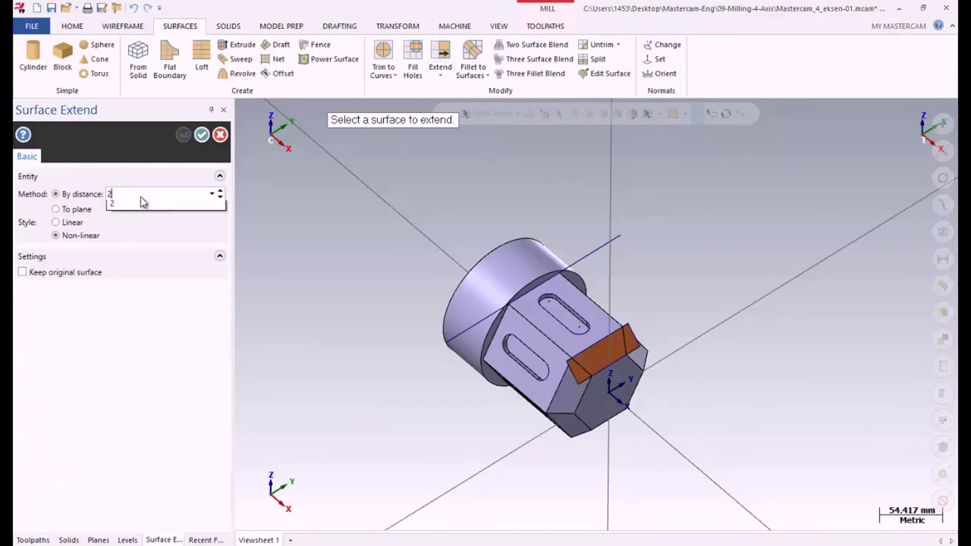
{"action": "left_click", "coordinate": [622, 336]}
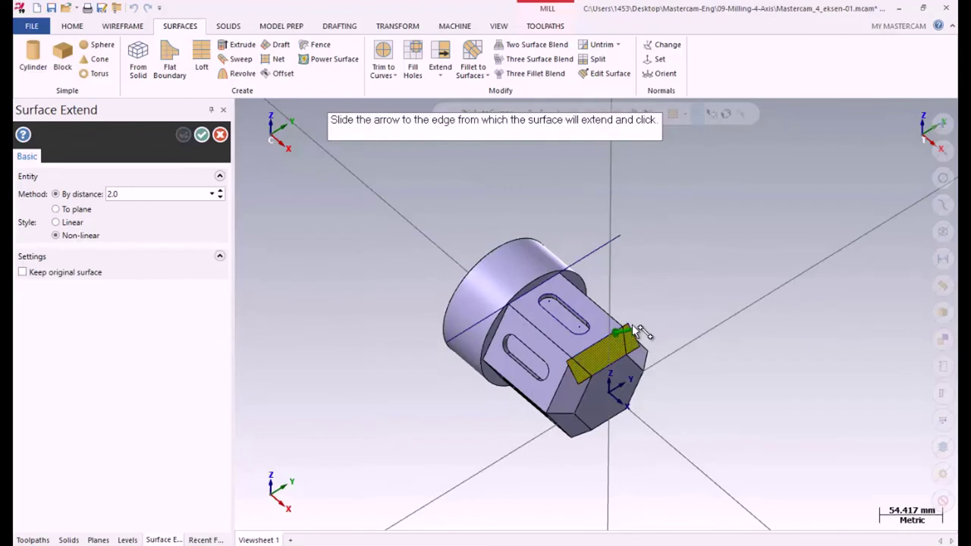
{"action": "left_click", "coordinate": [594, 317]}
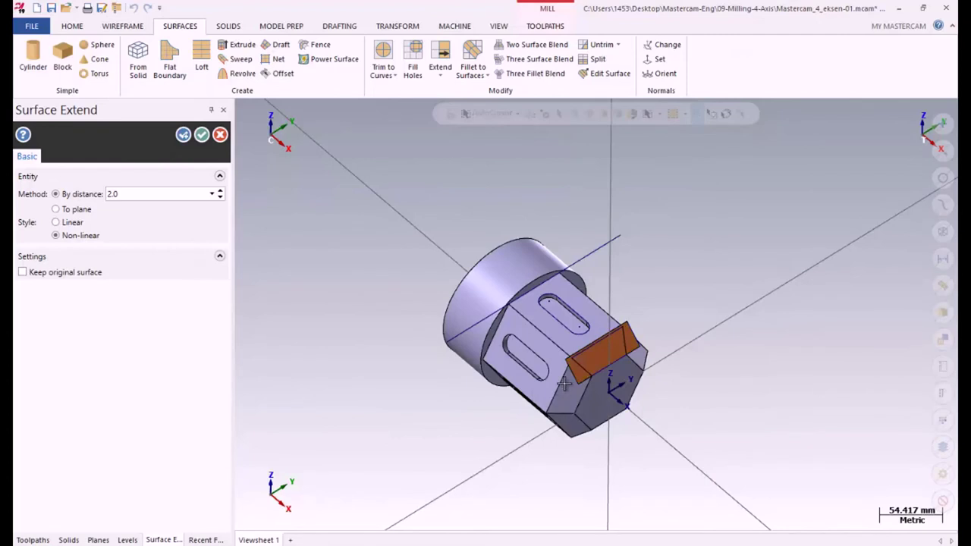
{"action": "left_click", "coordinate": [624, 343]}
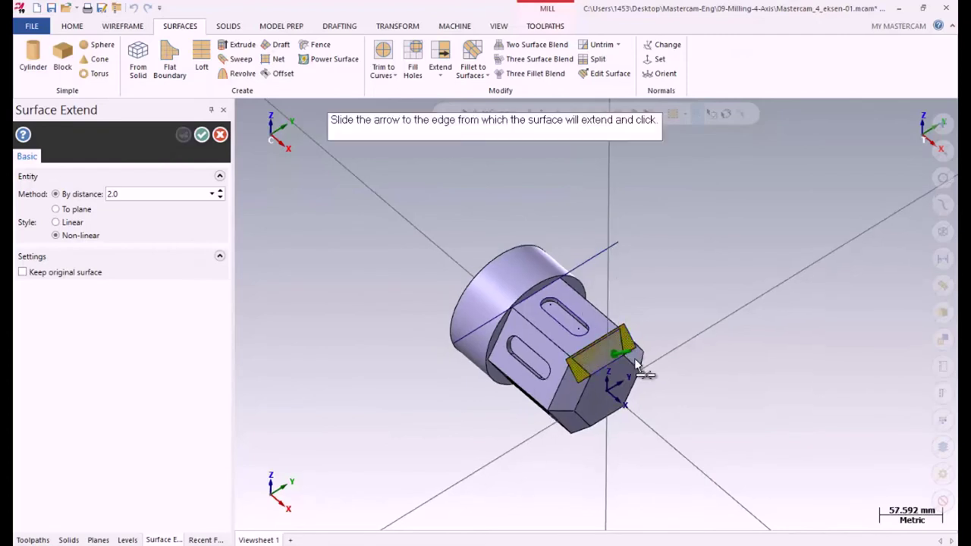
{"action": "left_click", "coordinate": [637, 366]}
{"action": "left_click", "coordinate": [202, 134]}
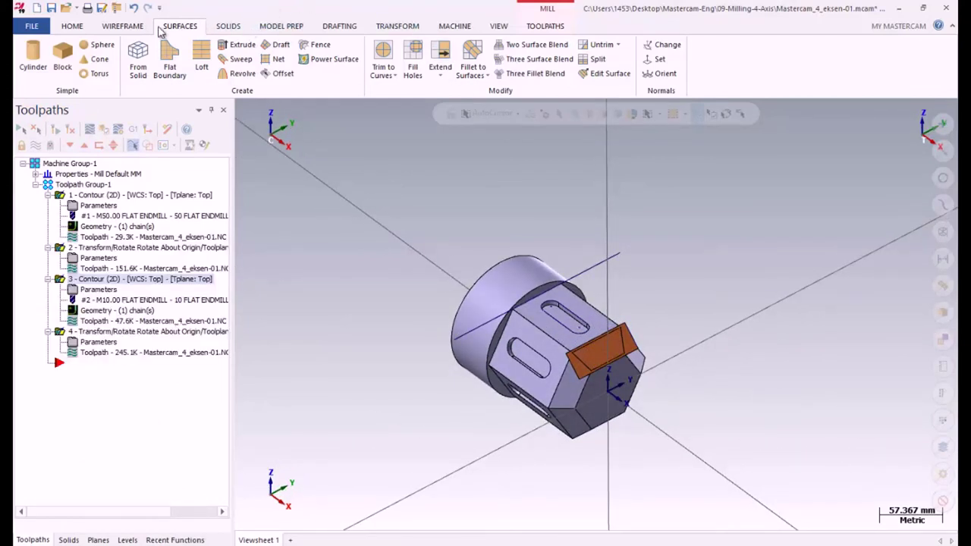
Try to create Curve One Edge curves on the extended surface, and undo the misplaced curve at the hexagon's lower front edge
{"action": "left_click", "coordinate": [121, 26]}
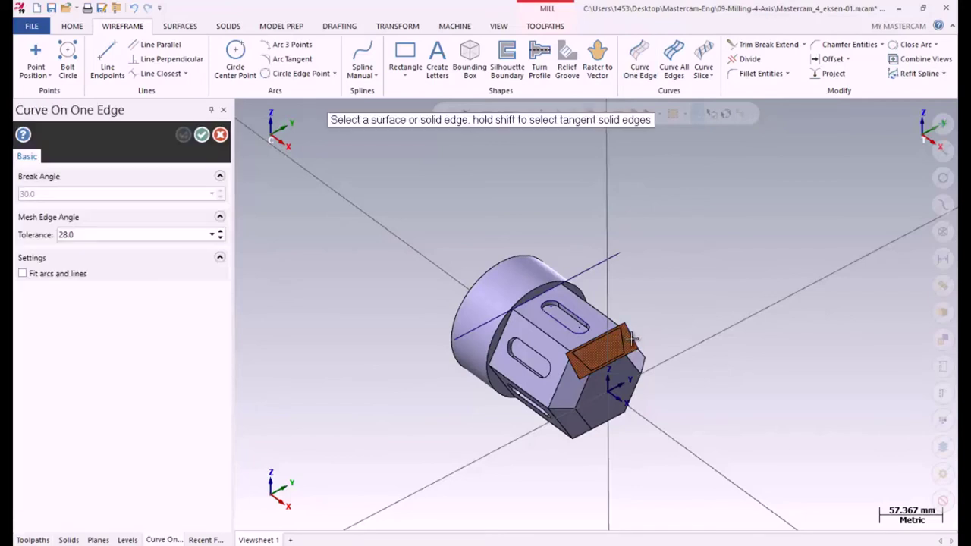
{"action": "left_click", "coordinate": [606, 331]}
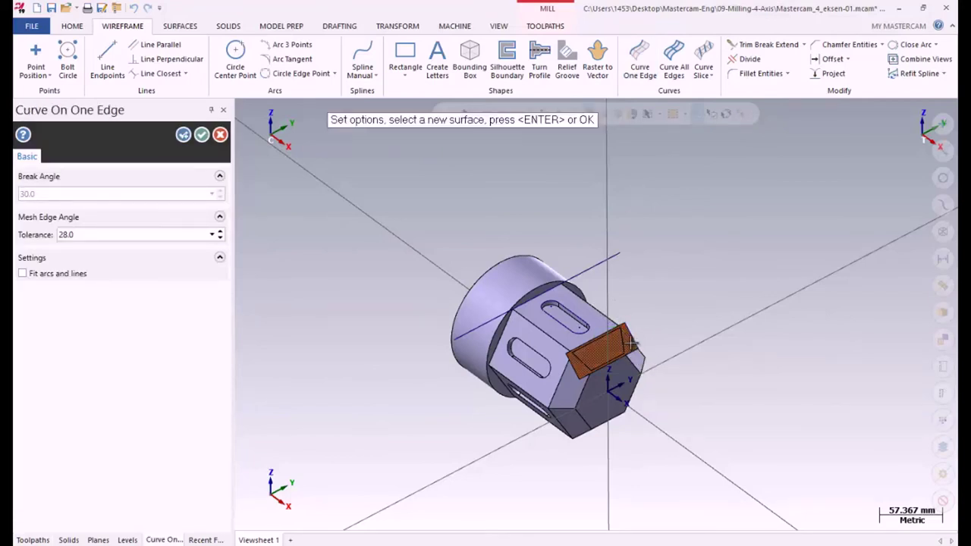
{"action": "left_click", "coordinate": [631, 343]}
{"action": "left_click", "coordinate": [646, 384]}
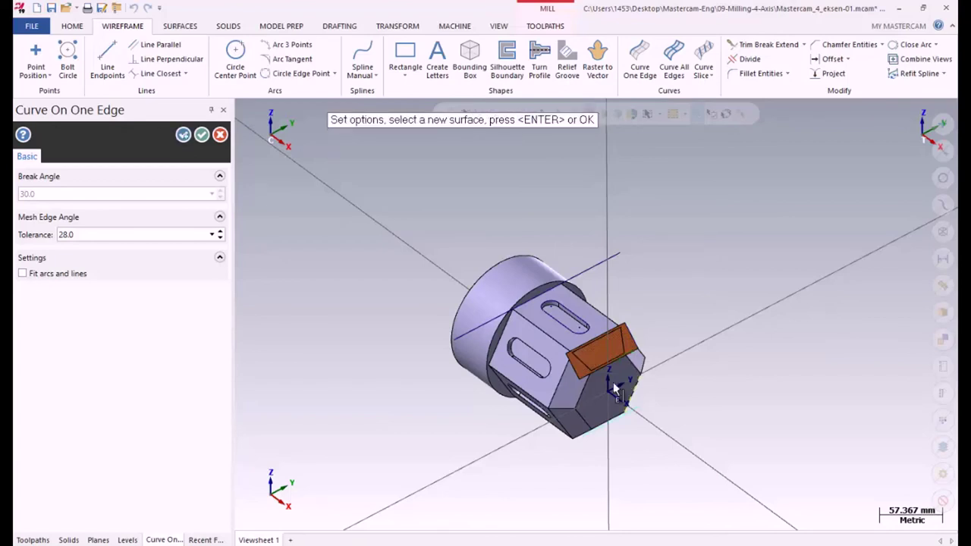
{"action": "left_click", "coordinate": [202, 135]}
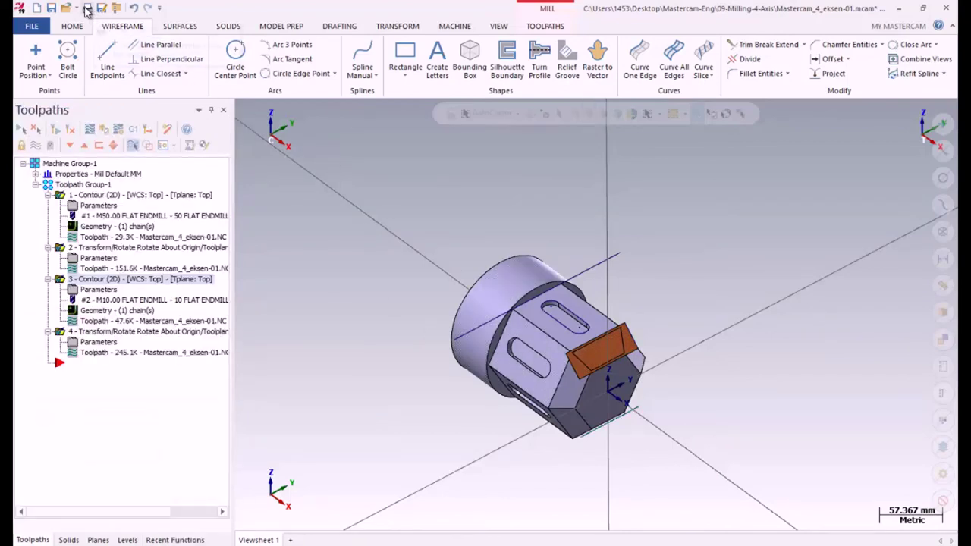
{"action": "left_click", "coordinate": [136, 11]}
Create Curve One Edge curves along the upper and lower edges of the extended surface on the sloped face
{"action": "left_click", "coordinate": [639, 61]}
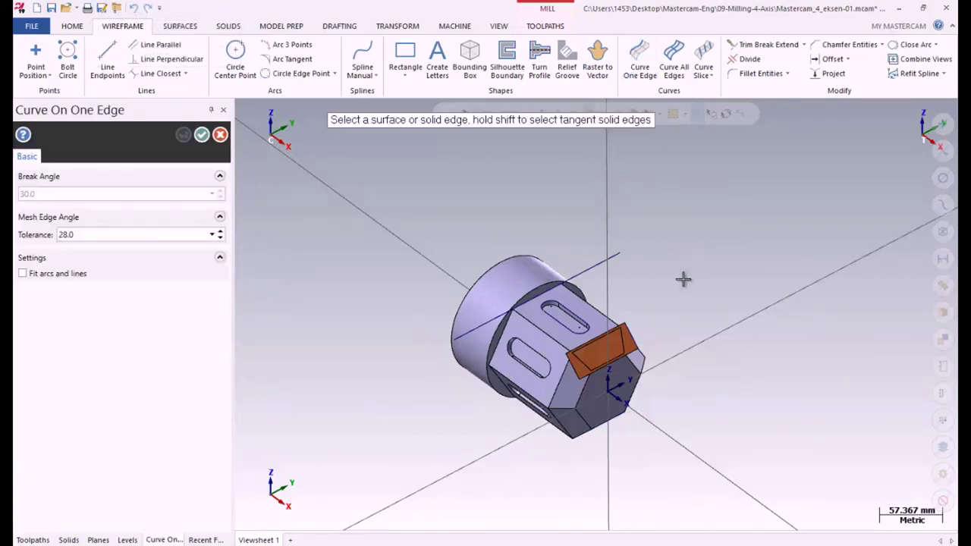
{"action": "left_click", "coordinate": [631, 343]}
{"action": "left_click", "coordinate": [631, 344]}
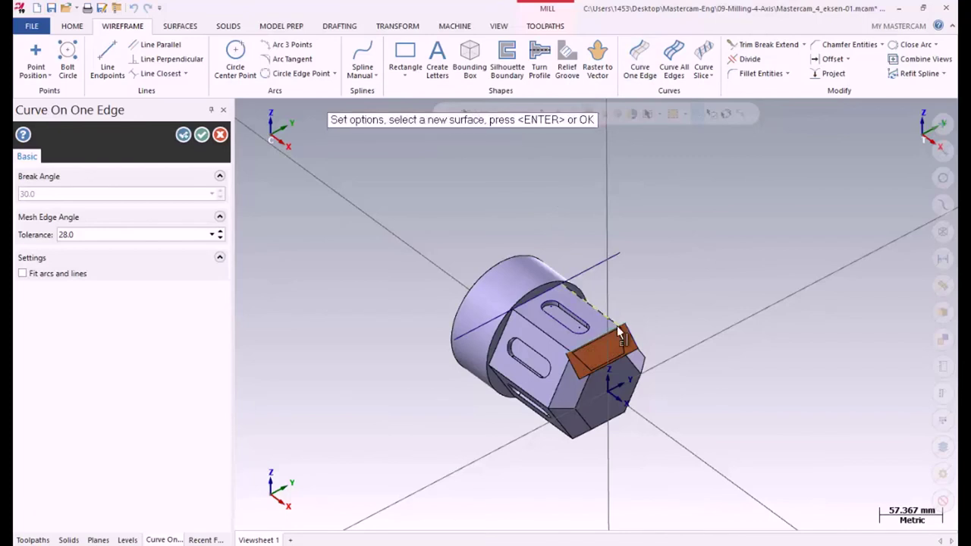
{"action": "left_click", "coordinate": [631, 345]}
{"action": "left_click", "coordinate": [642, 370]}
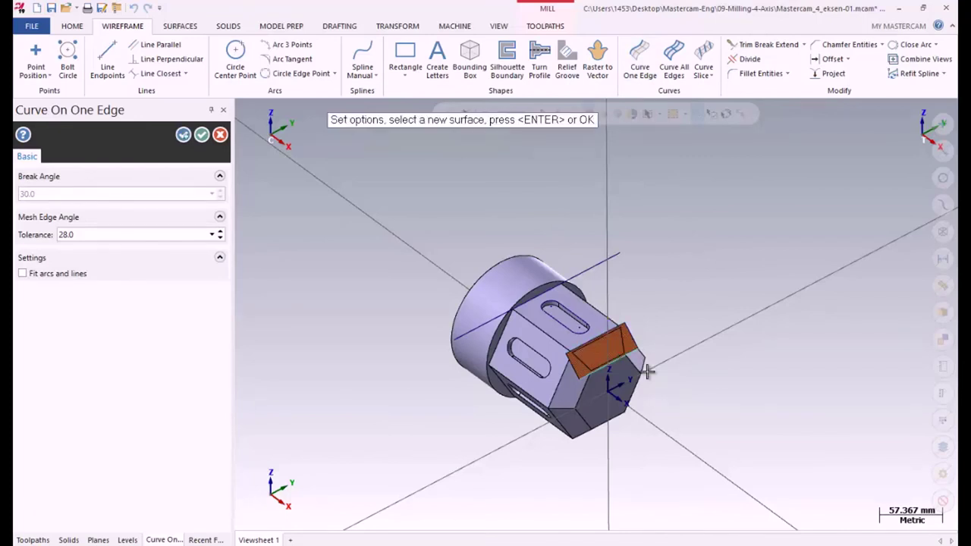
{"action": "left_click", "coordinate": [202, 135]}
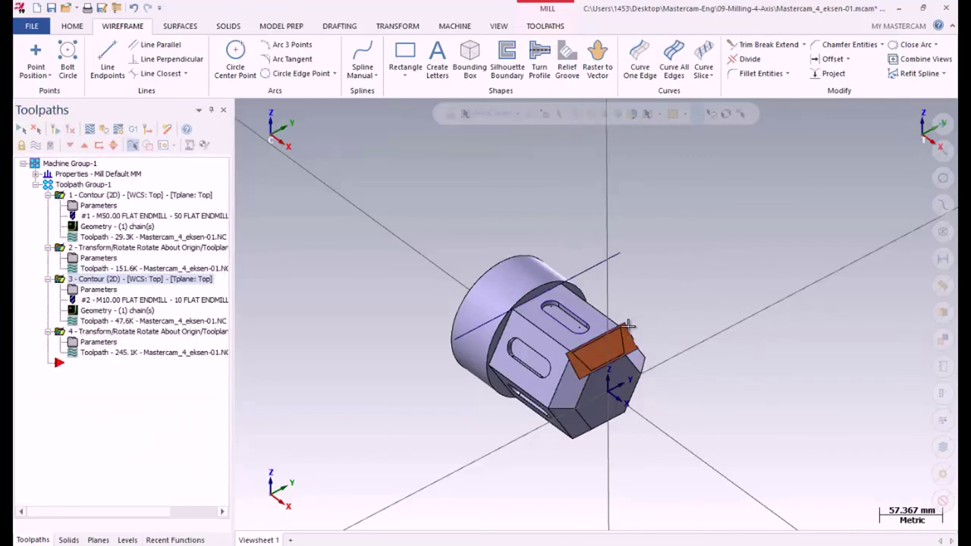
{"action": "middle_click_drag", "start_coordinate": [709, 286], "coordinate": [665, 297]}
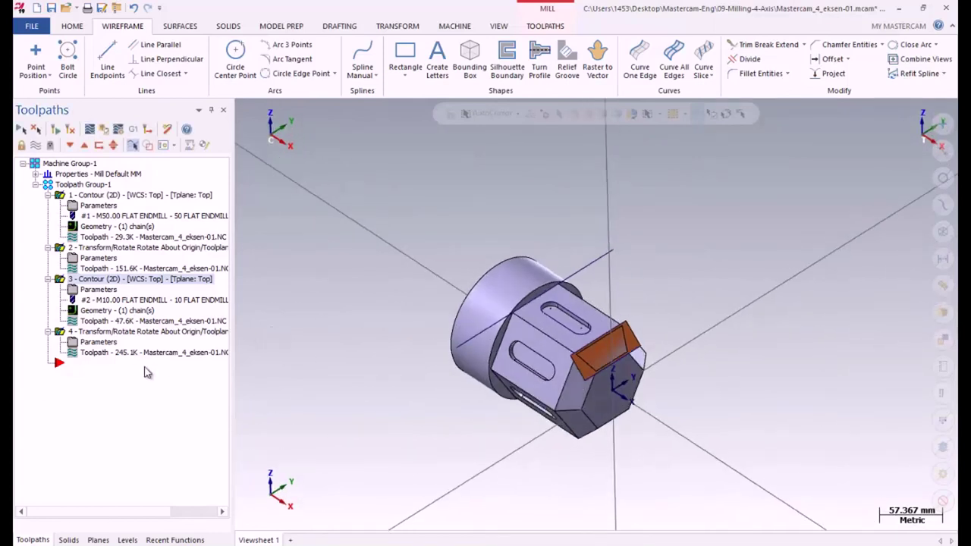
{"action": "right_click", "coordinate": [70, 366]}
{"action": "mouse_move", "coordinate": [157, 281]}
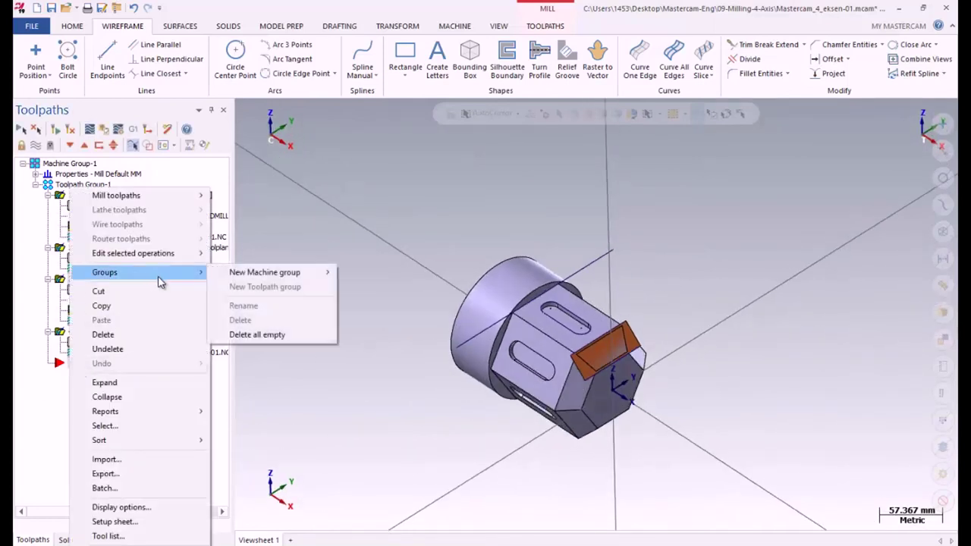
{"action": "mouse_move", "coordinate": [193, 199]}
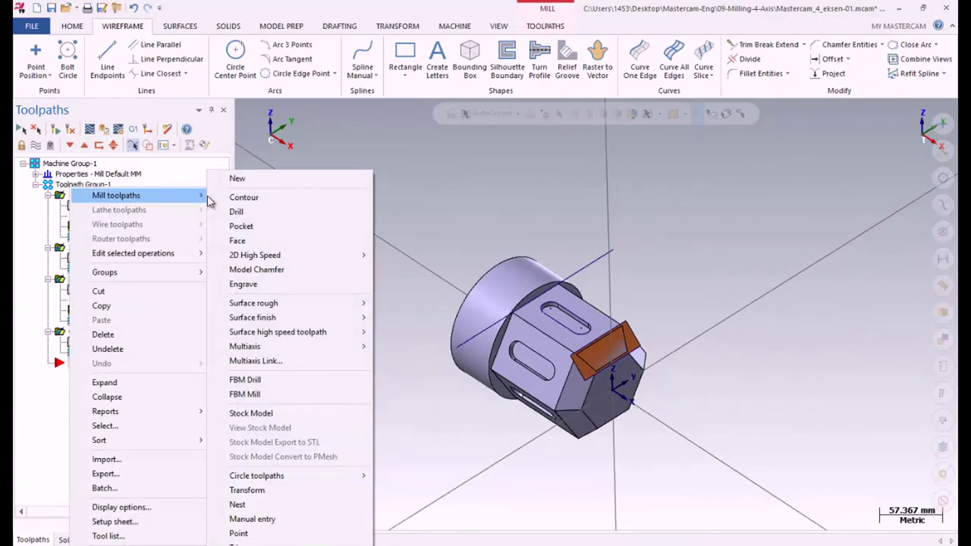
{"action": "left_click", "coordinate": [418, 143]}
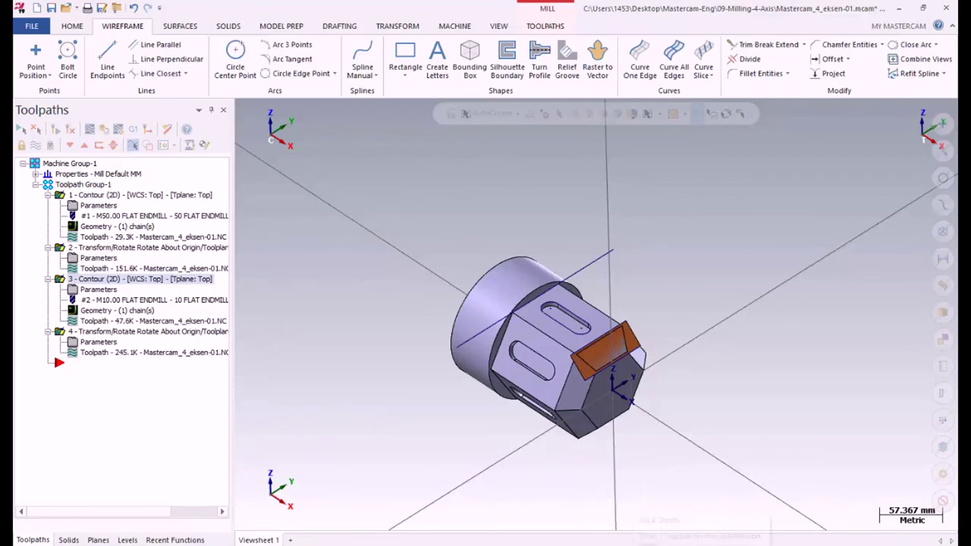
Set the construction depth to 70 from a picked point, project copies of both edge curves to that depth, and clear the result colors
{"action": "left_click", "coordinate": [657, 518]}
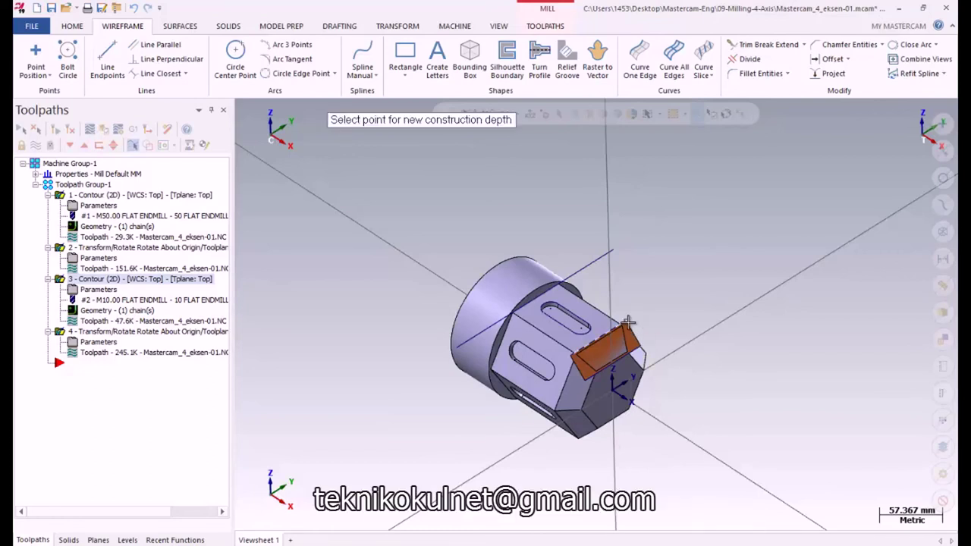
{"action": "left_click", "coordinate": [653, 366]}
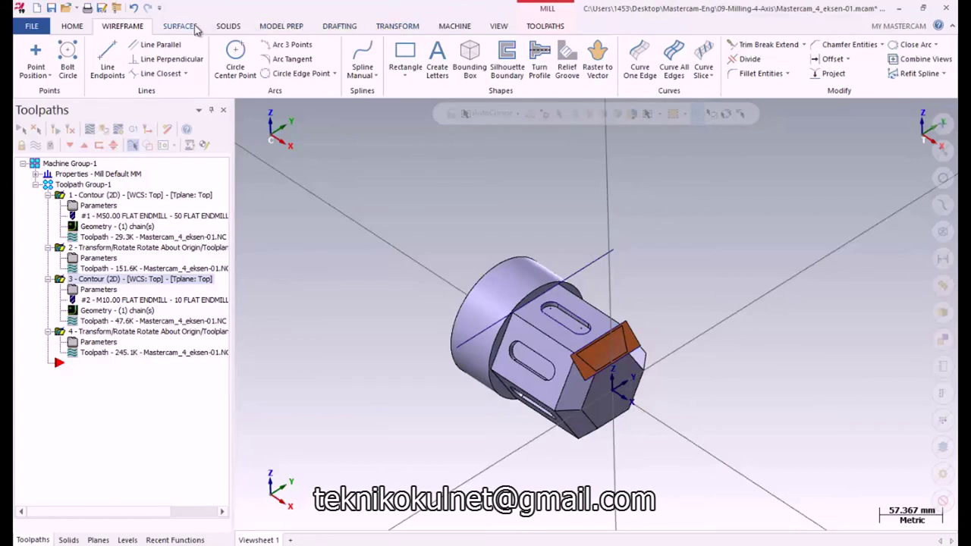
{"action": "left_click", "coordinate": [392, 29]}
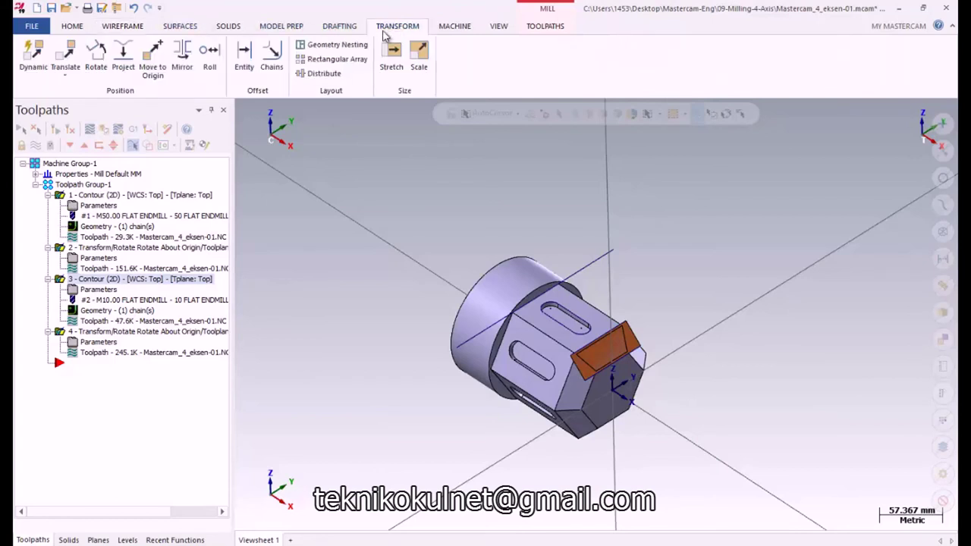
{"action": "left_click", "coordinate": [122, 56]}
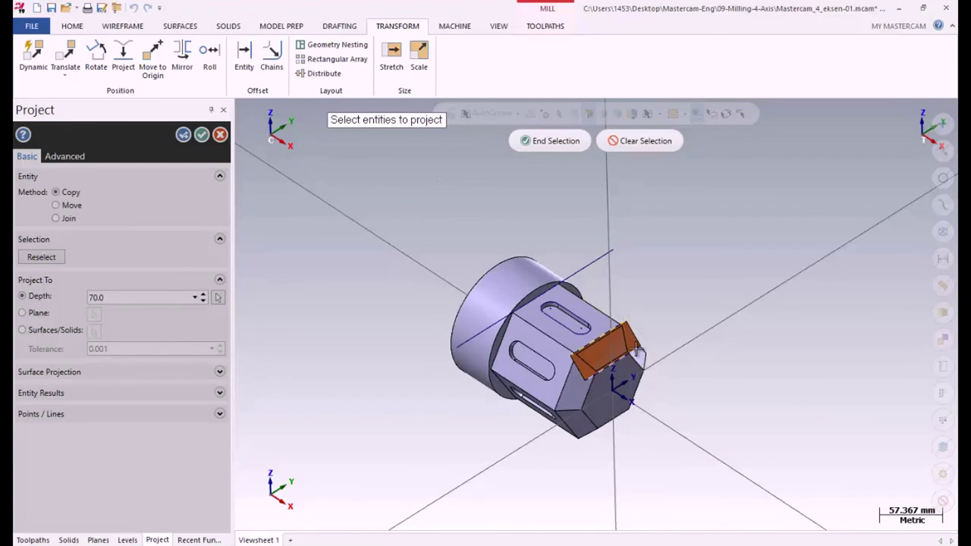
{"action": "left_click", "coordinate": [551, 144]}
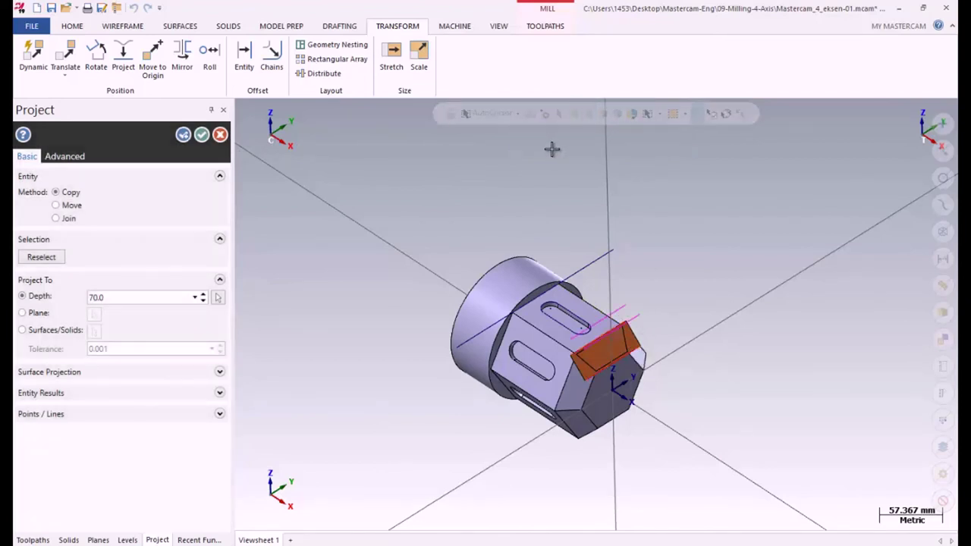
{"action": "mouse_move", "coordinate": [552, 244]}
{"action": "middle_mouse_down"}
{"action": "mouse_move", "coordinate": [629, 396]}
{"action": "mouse_move", "coordinate": [542, 234]}
{"action": "middle_mouse_up"}
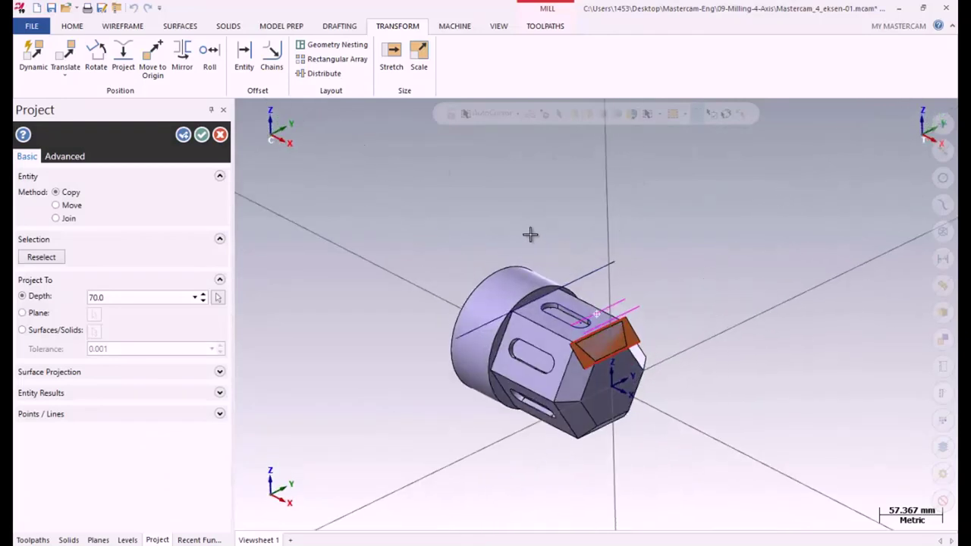
{"action": "left_click", "coordinate": [201, 135]}
{"action": "right_click", "coordinate": [325, 162]}
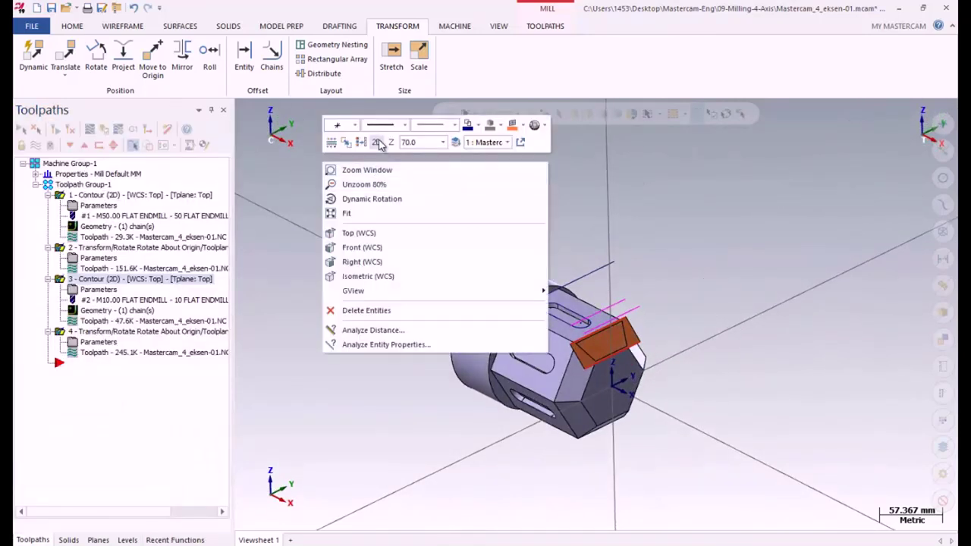
{"action": "middle_click_drag", "start_coordinate": [375, 217], "coordinate": [375, 236]}
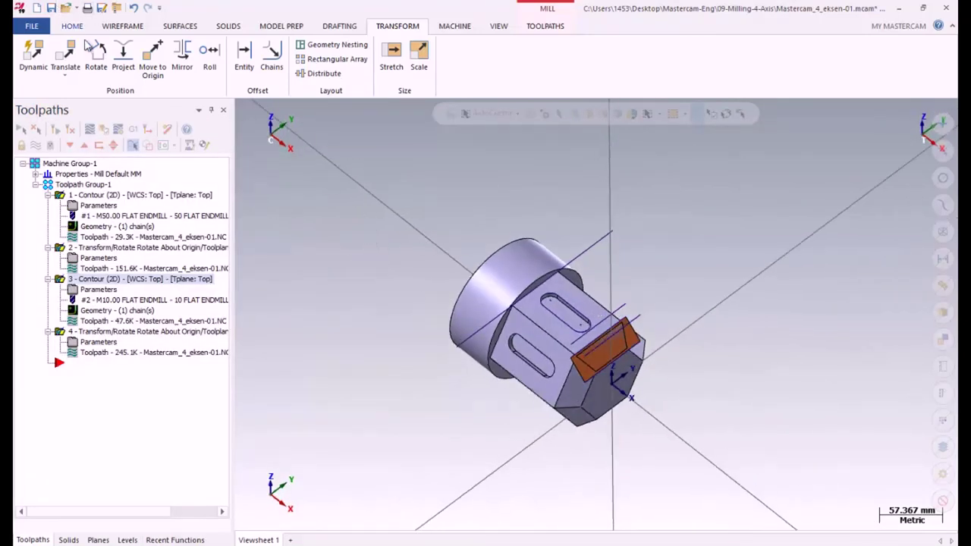
Draw two lines joining the matching ends of the projected curves to close them into a rectangular boundary
{"action": "left_click", "coordinate": [114, 29]}
{"action": "left_click", "coordinate": [107, 56]}
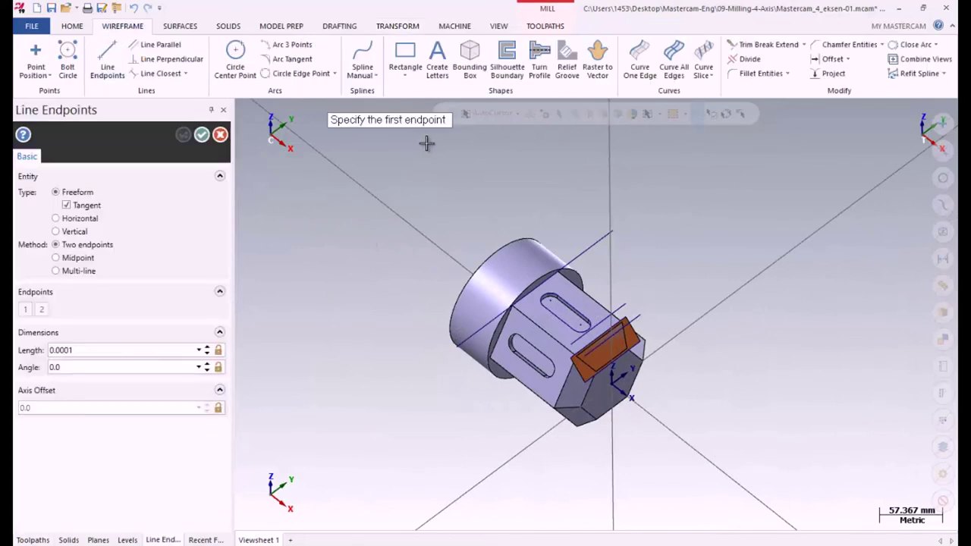
{"action": "left_click", "coordinate": [626, 305]}
{"action": "left_click", "coordinate": [639, 316]}
{"action": "left_click", "coordinate": [582, 353]}
{"action": "left_click", "coordinate": [597, 365]}
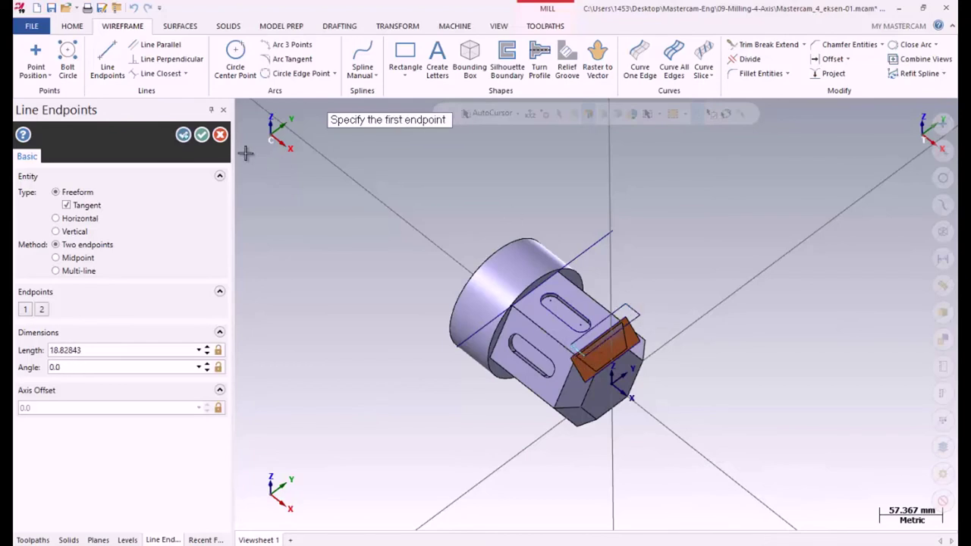
{"action": "left_click", "coordinate": [202, 134]}
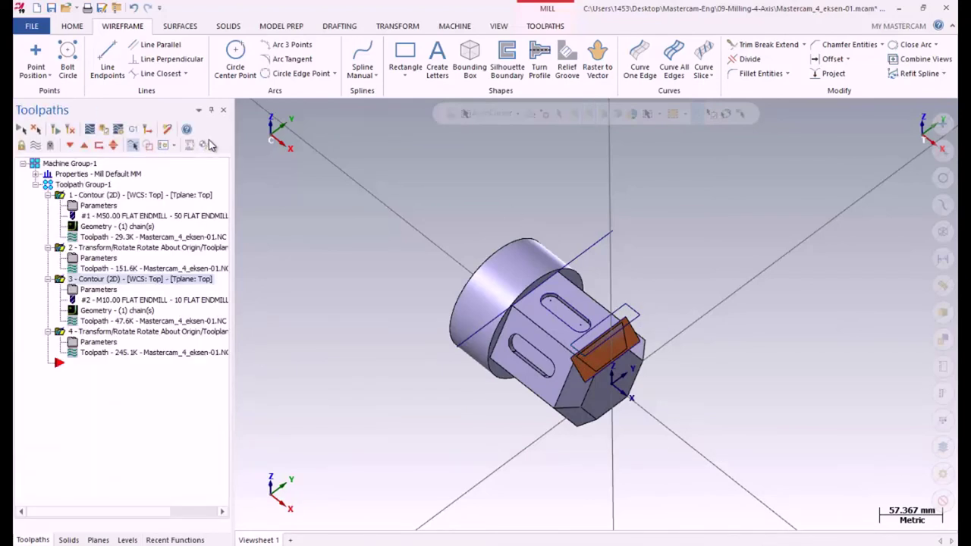
Start a Surface Finish Contour toolpath using the extended surface on the sloped face as the drive surface
{"action": "right_click", "coordinate": [68, 369]}
{"action": "mouse_move", "coordinate": [173, 198]}
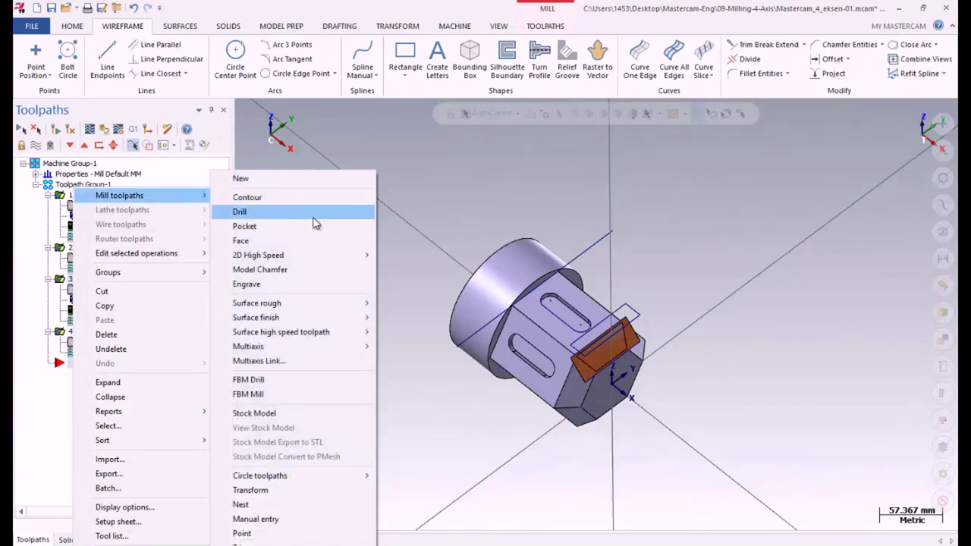
{"action": "mouse_move", "coordinate": [352, 324]}
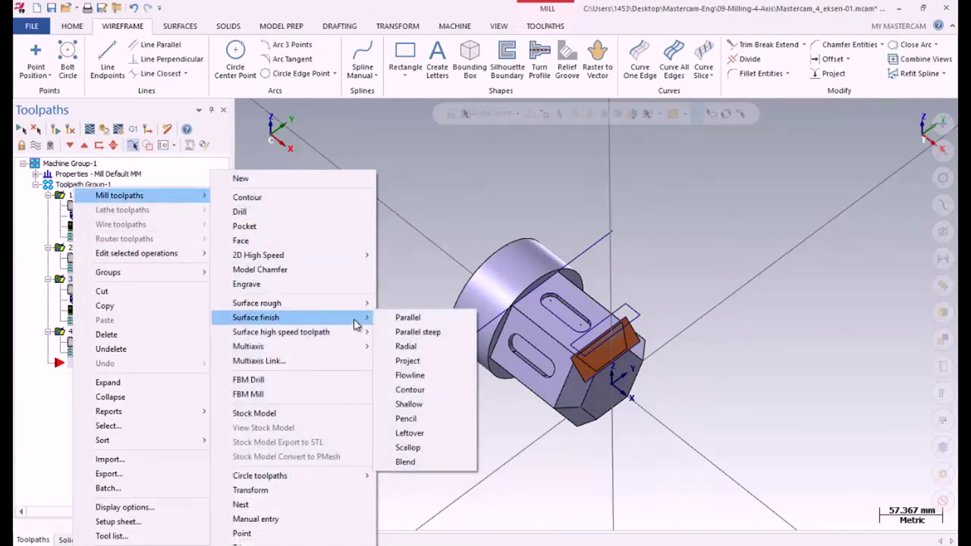
{"action": "left_click", "coordinate": [433, 388]}
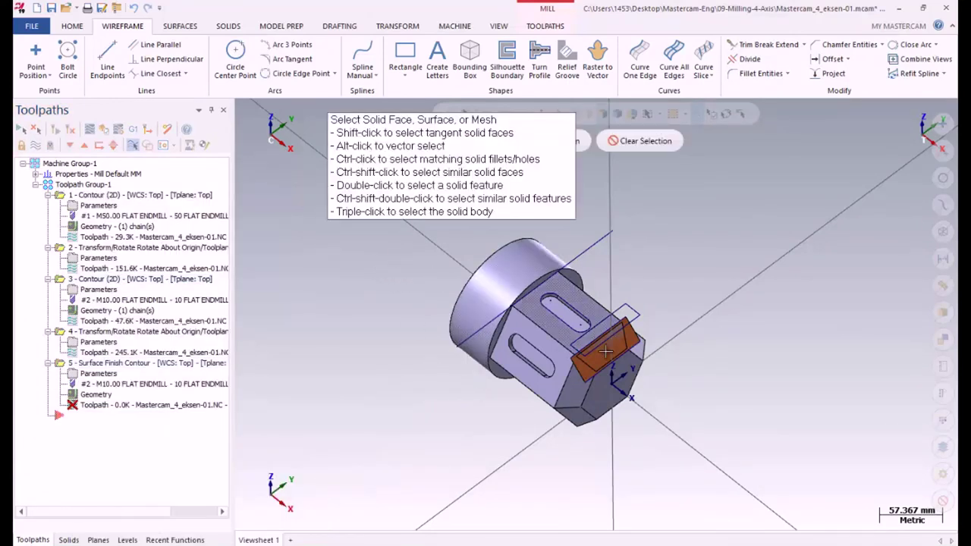
{"action": "left_click", "coordinate": [638, 347]}
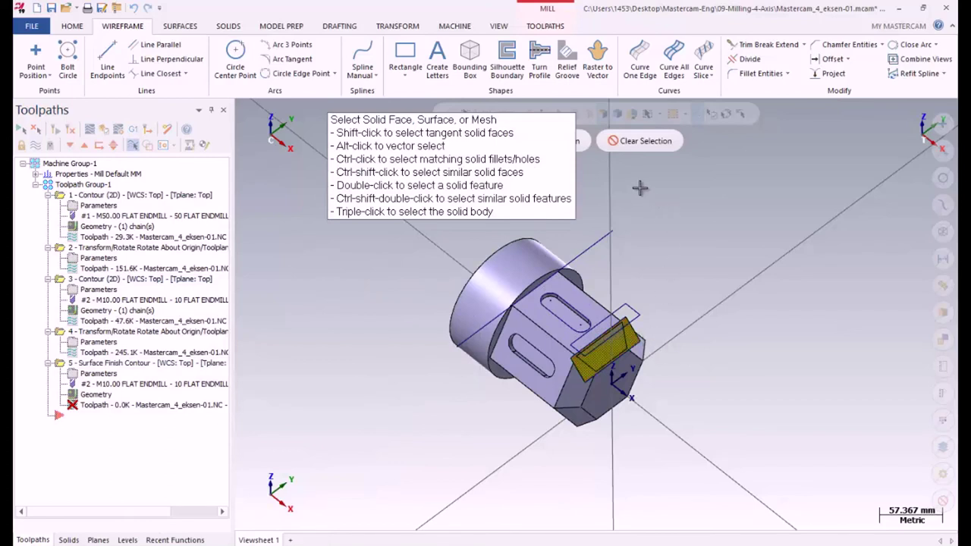
{"action": "left_click", "coordinate": [545, 141]}
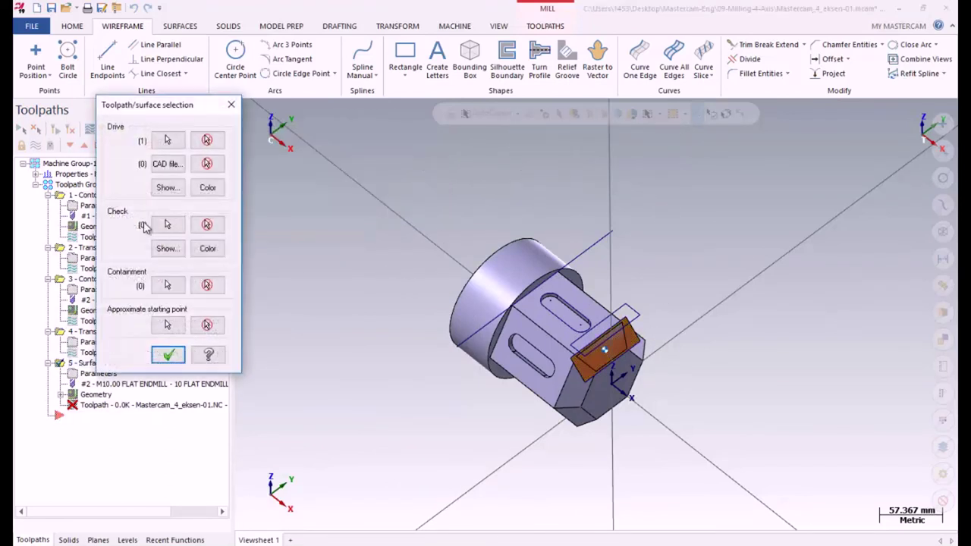
Chain the projected rectangle as the tool containment boundary and accept the toolpath's surface selection
{"action": "left_click", "coordinate": [170, 285]}
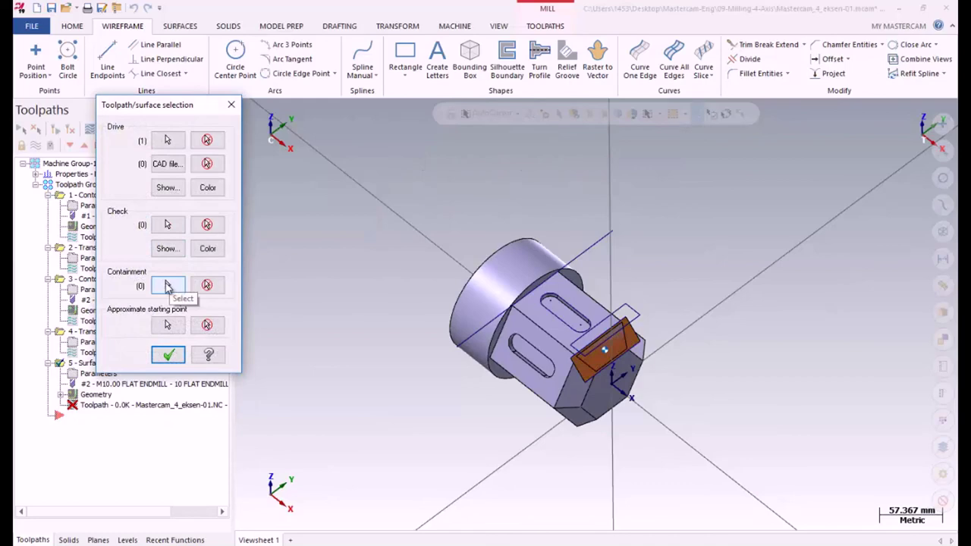
{"action": "left_click", "coordinate": [617, 302]}
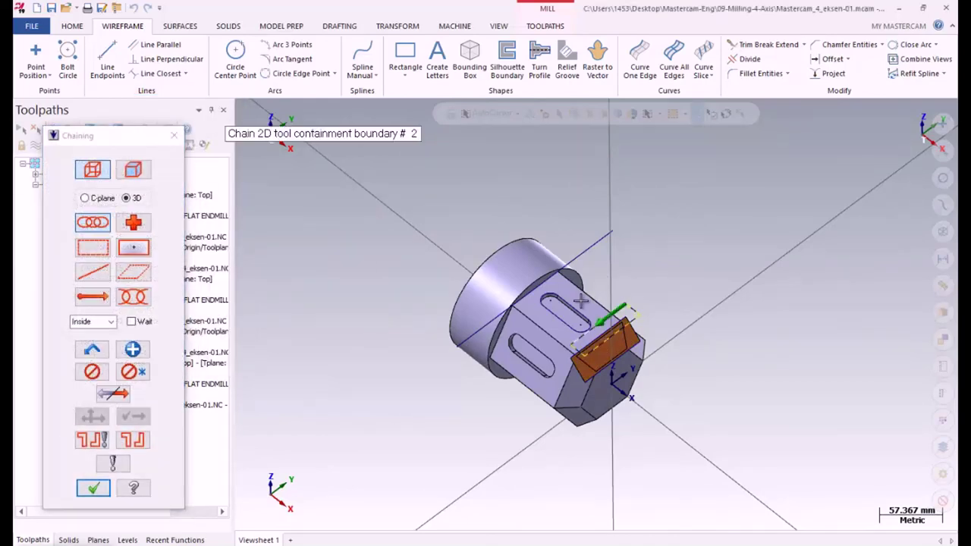
{"action": "left_click", "coordinate": [93, 487]}
{"action": "left_click", "coordinate": [169, 353]}
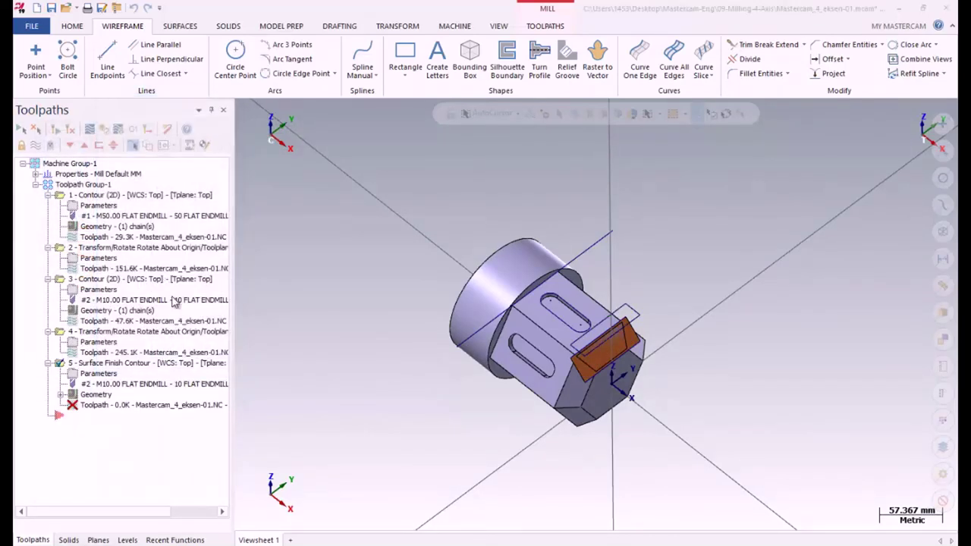
Create a new ball endmill with a 10 mm cutting diameter as tool number 3
{"action": "right_click", "coordinate": [159, 234]}
{"action": "left_click", "coordinate": [215, 245]}
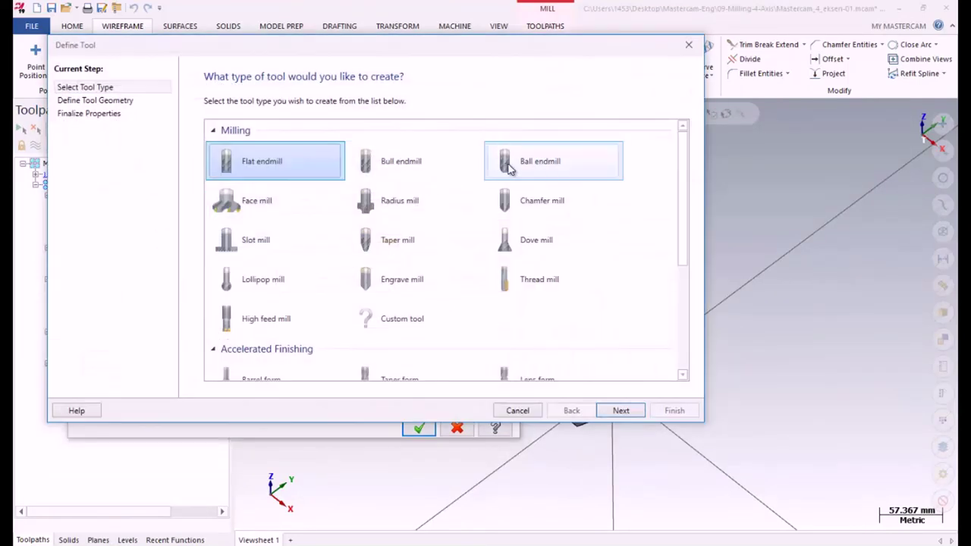
{"action": "left_click", "coordinate": [543, 166]}
{"action": "left_click", "coordinate": [621, 410]}
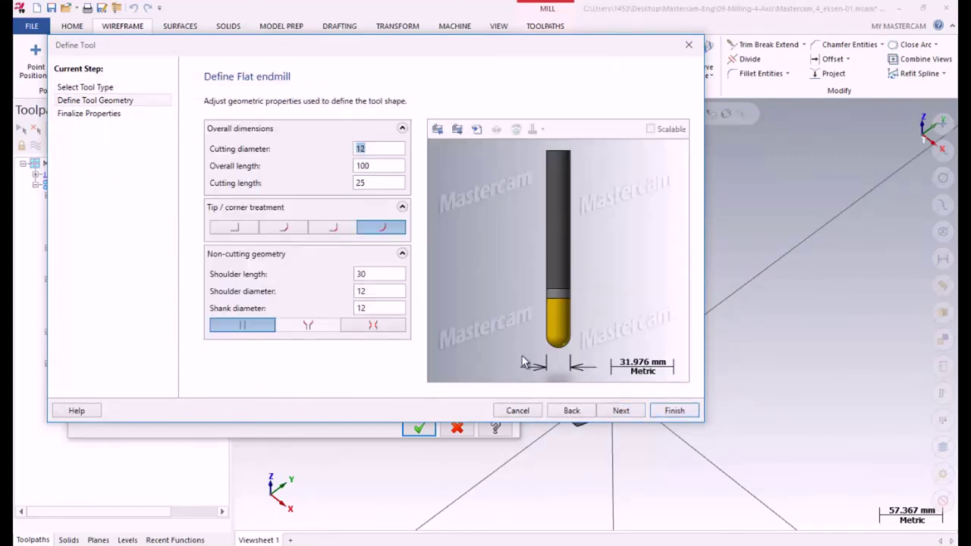
{"action": "left_click", "coordinate": [625, 412]}
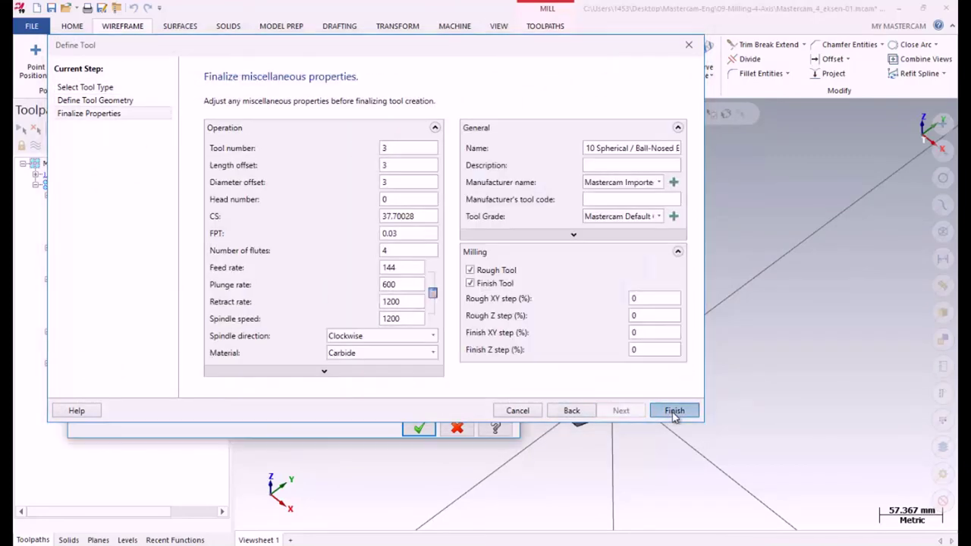
{"action": "left_click", "coordinate": [674, 410]}
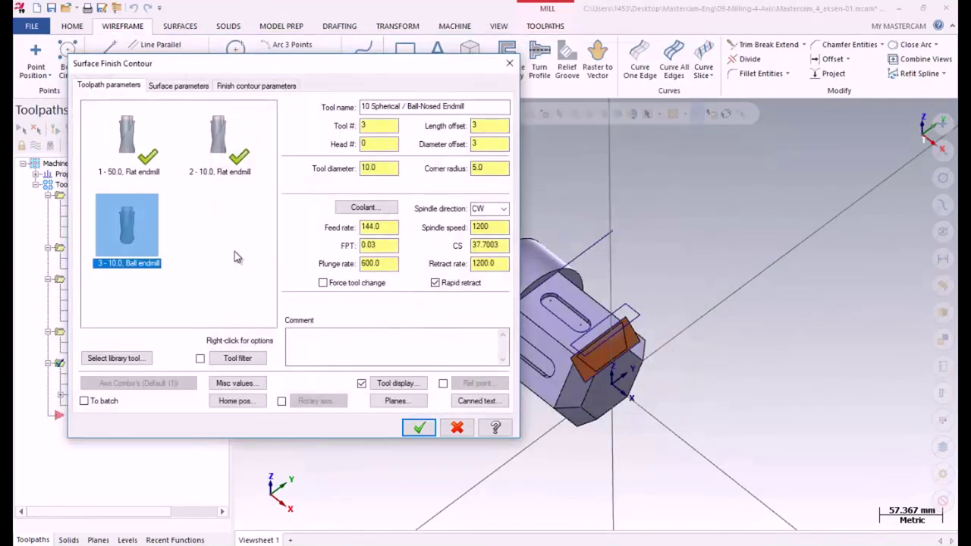
Set the ball endmill's feed per tooth to 0.1 and its cutting speed to 120
{"action": "double_click", "coordinate": [380, 245]}
{"action": "double_click", "coordinate": [486, 246]}
{"action": "type", "text": "120"}
{"action": "left_click", "coordinate": [490, 263]}
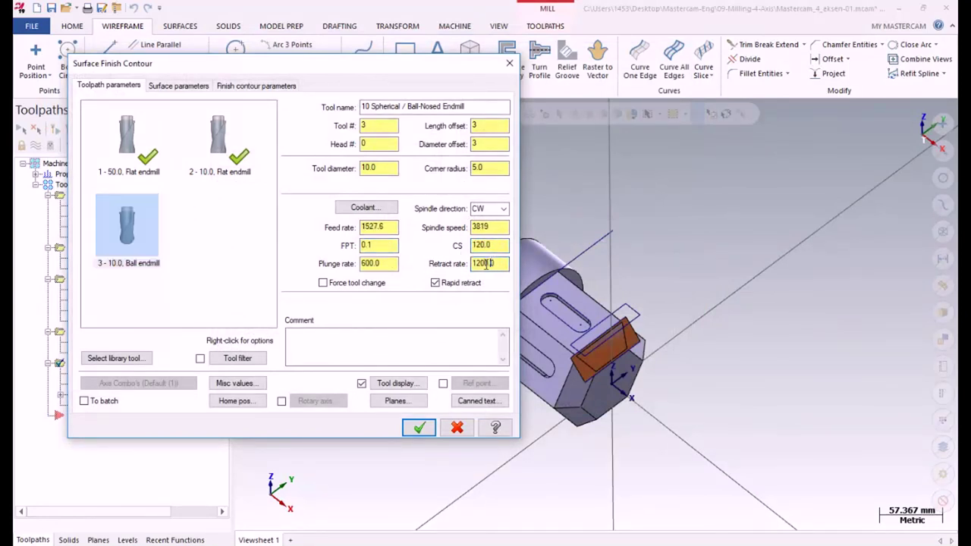
Set the incremental retract height to 5 and the incremental feed plane to 1, and show the finish contour parameters
{"action": "left_click", "coordinate": [179, 86]}
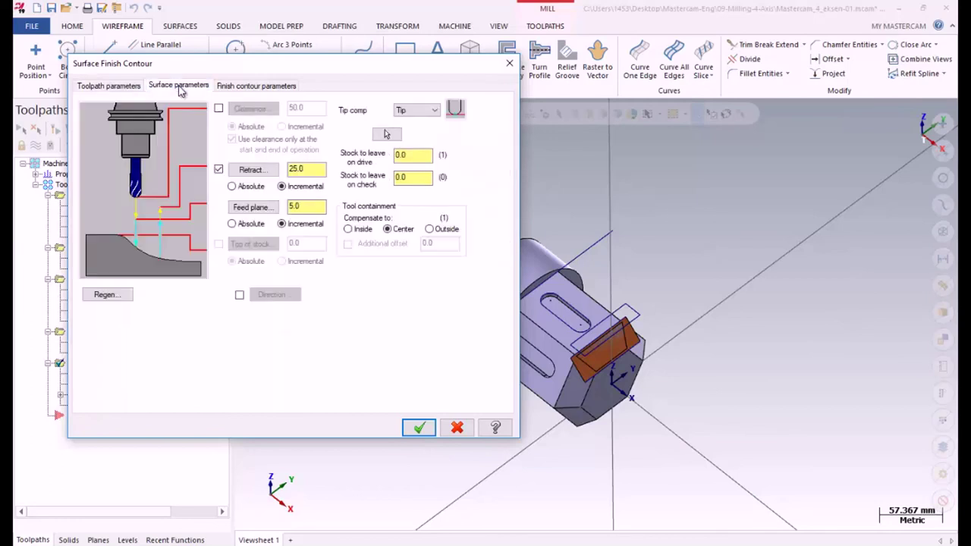
{"action": "left_click_drag", "start_coordinate": [301, 168], "coordinate": [258, 169]}
{"action": "type", "text": "5"}
{"action": "left_click_drag", "start_coordinate": [314, 207], "coordinate": [279, 209]}
{"action": "type", "text": "1"}
{"action": "left_click", "coordinate": [401, 154]}
{"action": "double_click", "coordinate": [417, 178]}
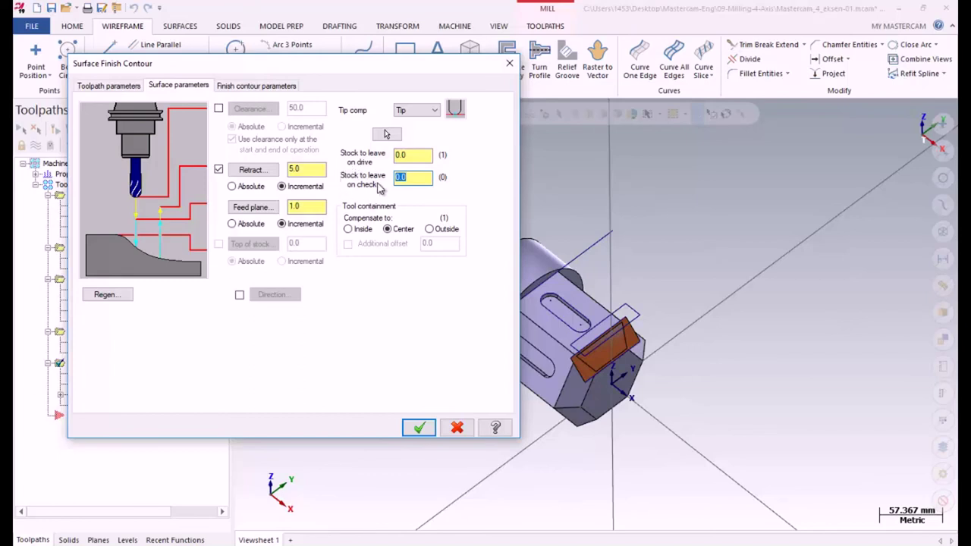
{"action": "left_click", "coordinate": [235, 88]}
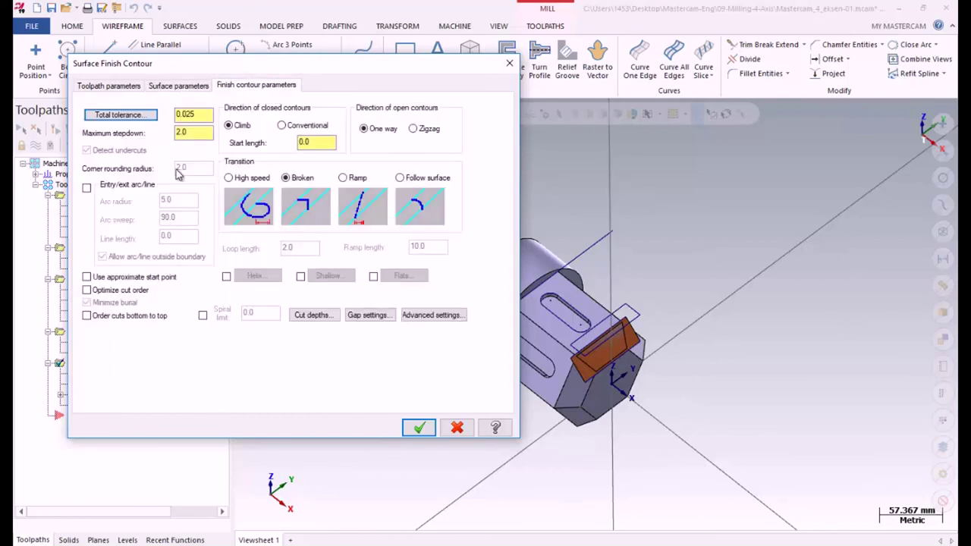
Set the finish contour's maximum stepdown to 1, keep entry/exit arcs off, and enable Optimize cut order
{"action": "left_click_drag", "start_coordinate": [194, 138], "coordinate": [160, 140]}
{"action": "type", "text": "1."}
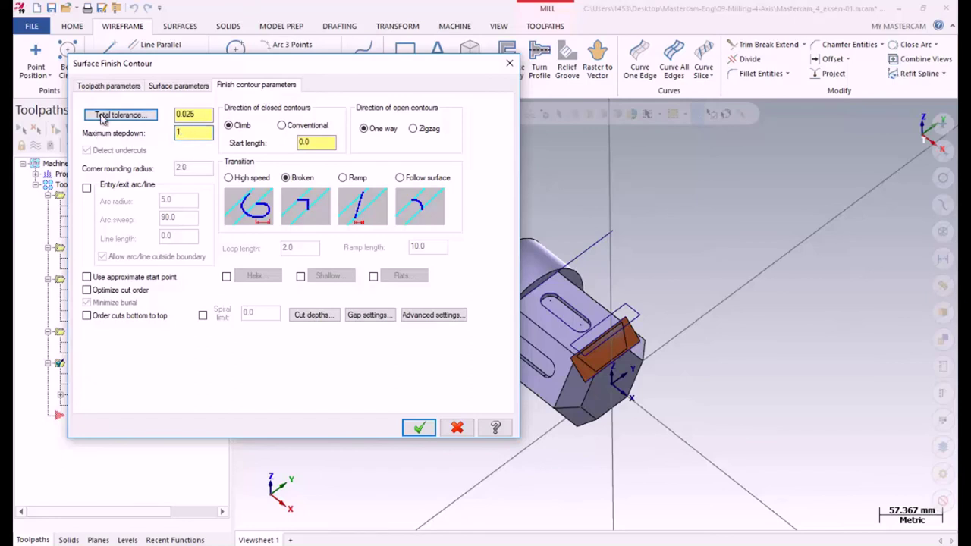
{"action": "left_click", "coordinate": [86, 189]}
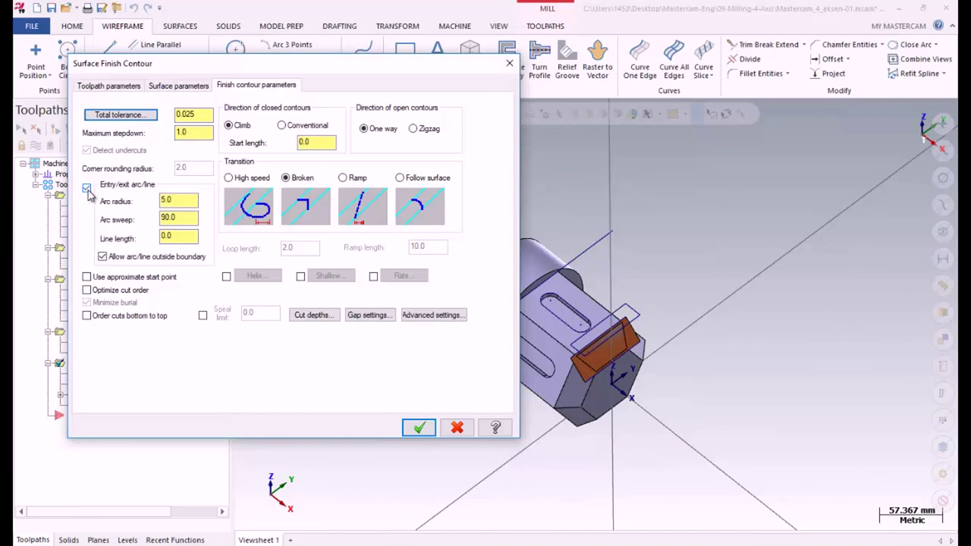
{"action": "left_click", "coordinate": [88, 189]}
{"action": "left_click", "coordinate": [87, 290]}
Set the incremental cut depth adjustments for the top cut and the other cuts to 0
{"action": "left_click", "coordinate": [312, 315]}
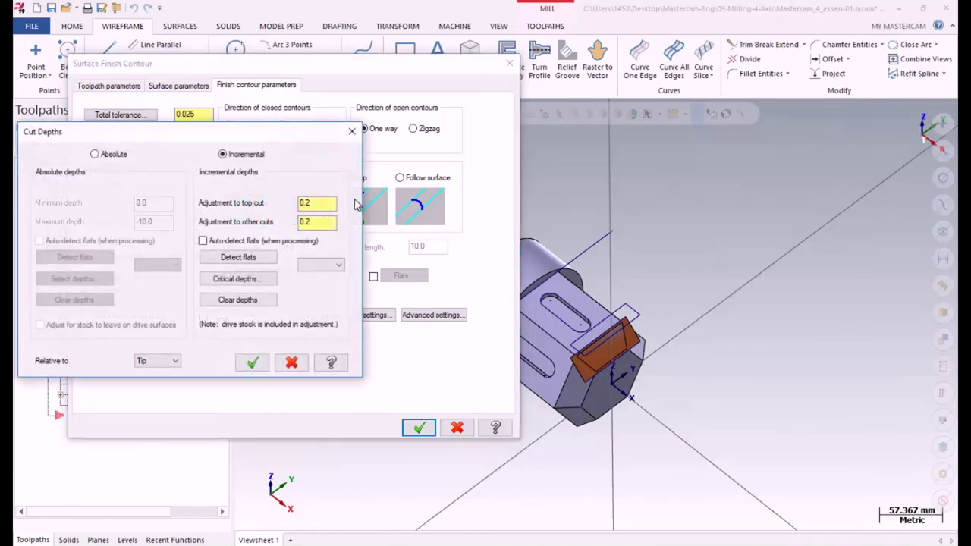
{"action": "type", "text": "0.5"}
{"action": "key", "text": "Tab"}
{"action": "type", "text": "0.5"}
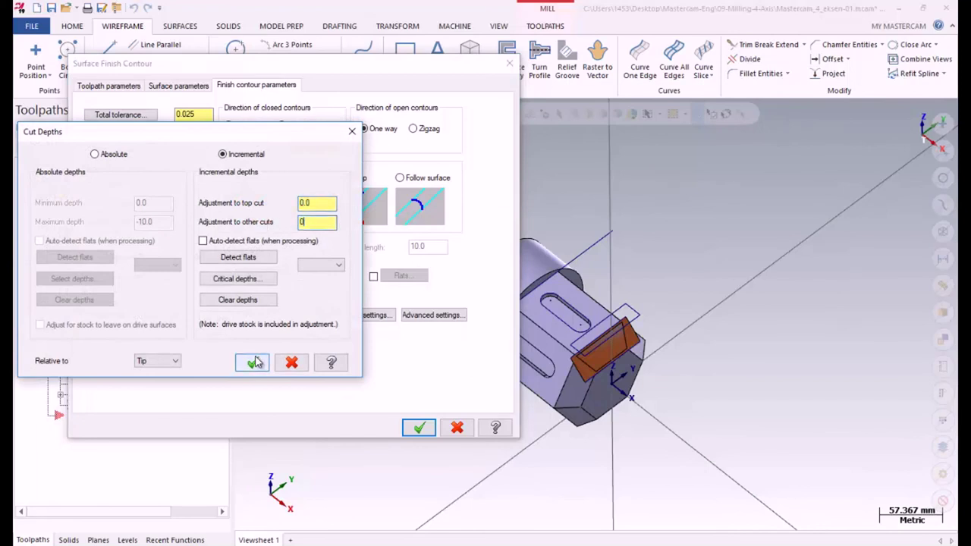
{"action": "left_click", "coordinate": [253, 362]}
Accept the gap settings, set closed contours to Conventional and open contours to Zigzag, and generate the finish contour toolpath
{"action": "left_click", "coordinate": [369, 315]}
{"action": "left_click", "coordinate": [40, 198]}
{"action": "left_click", "coordinate": [101, 323]}
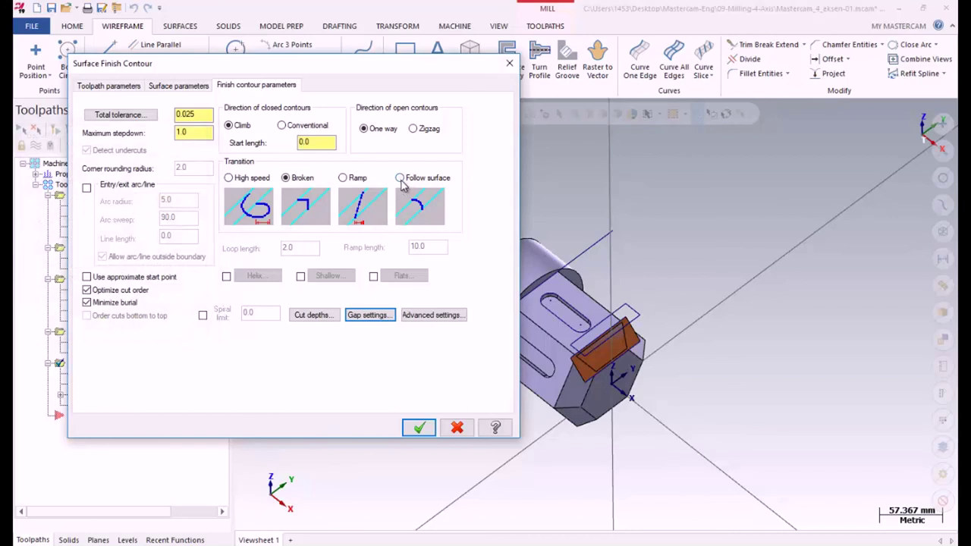
{"action": "left_click", "coordinate": [414, 130]}
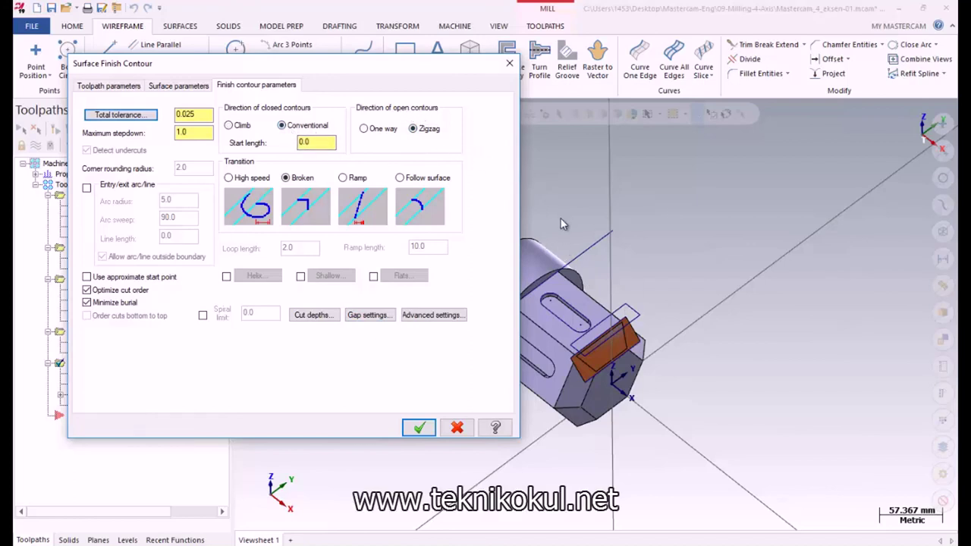
{"action": "left_click", "coordinate": [418, 428]}
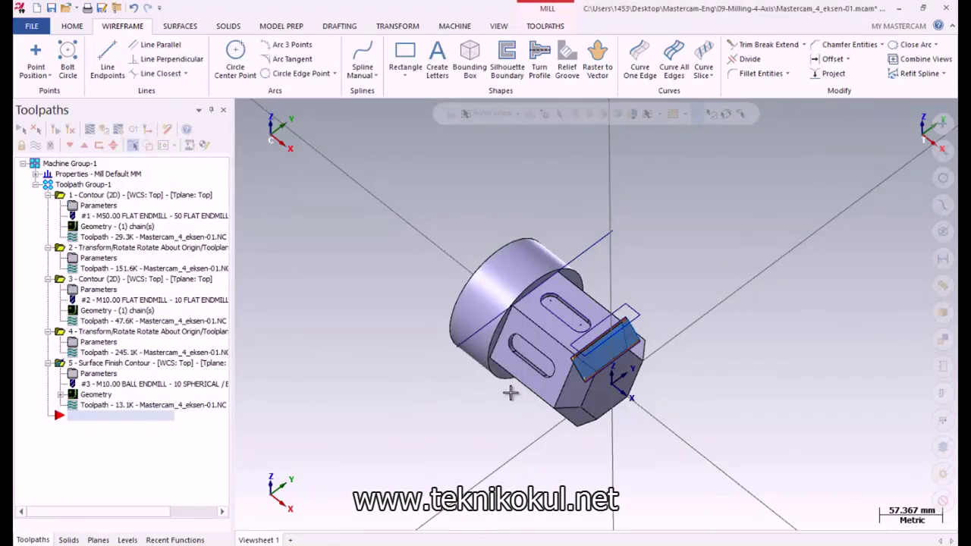
Backplot the Surface Finish Contour toolpath and inspect the tool motion over the sloped face
{"action": "left_click", "coordinate": [89, 129]}
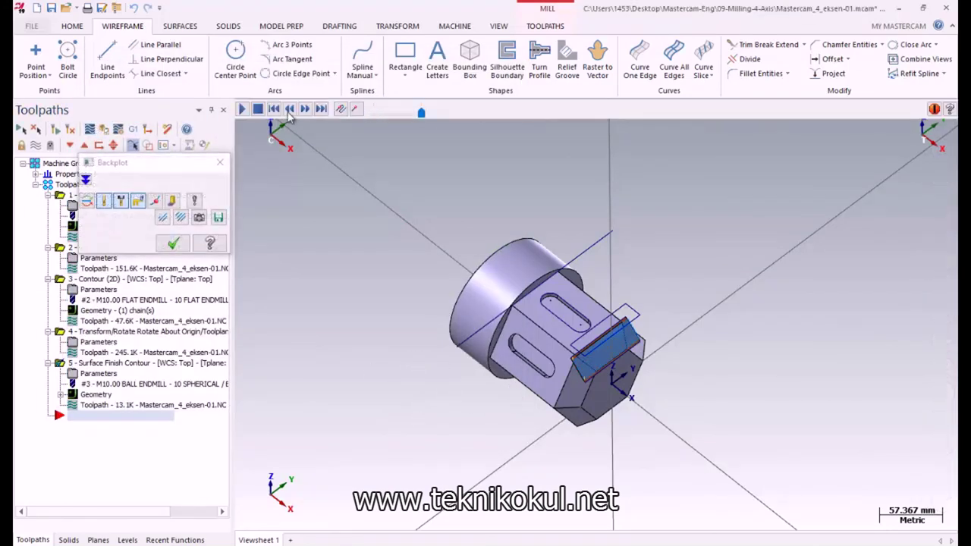
{"action": "left_click", "coordinate": [243, 108]}
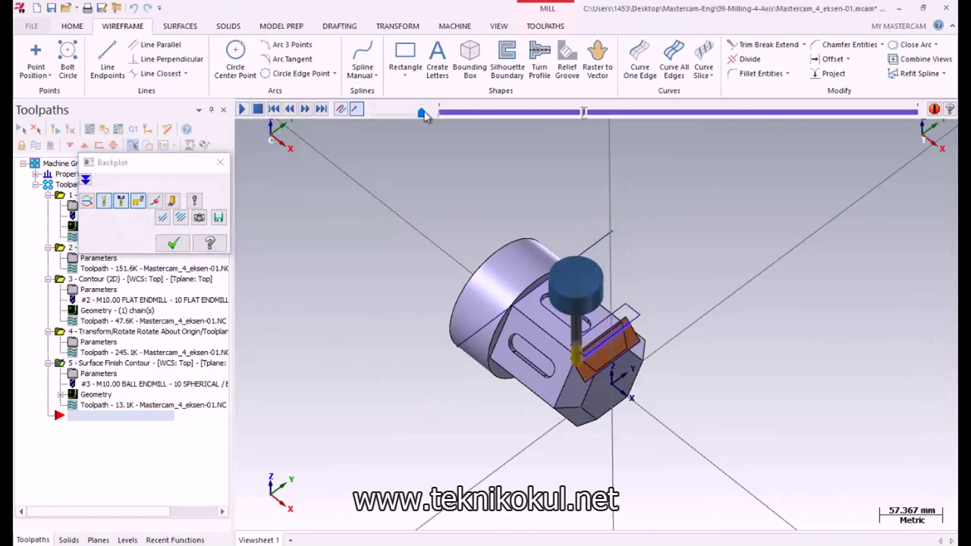
{"action": "middle_click_drag", "start_coordinate": [528, 401], "coordinate": [675, 310]}
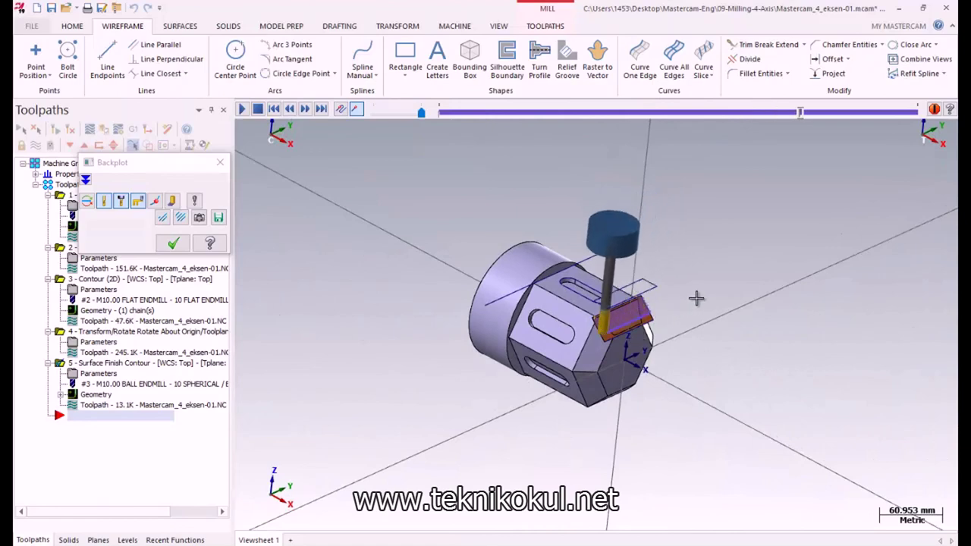
{"action": "left_click", "coordinate": [173, 242]}
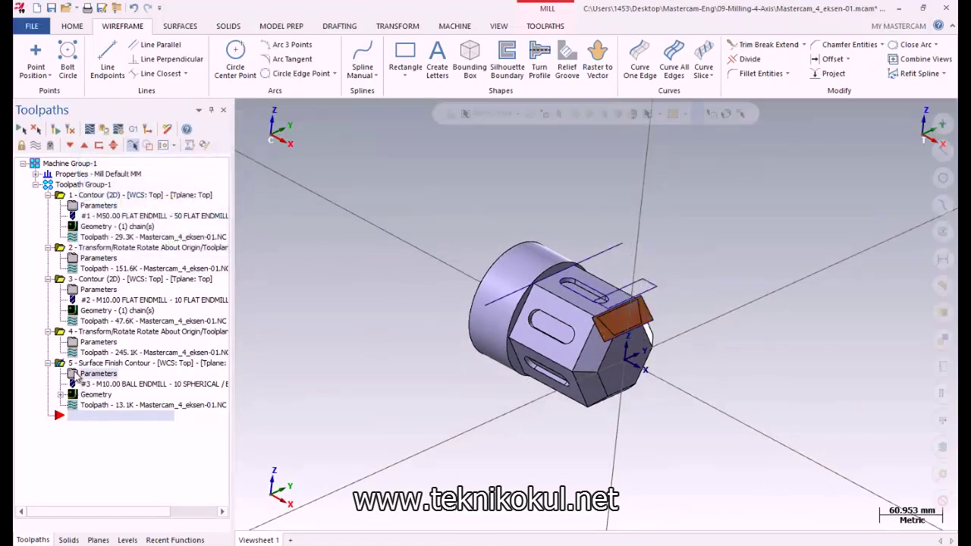
Change the ball endmill's cutting diameter to 20 in the Surface Finish Contour operation and regenerate its toolpath
{"action": "left_click", "coordinate": [75, 375]}
{"action": "left_click", "coordinate": [108, 85]}
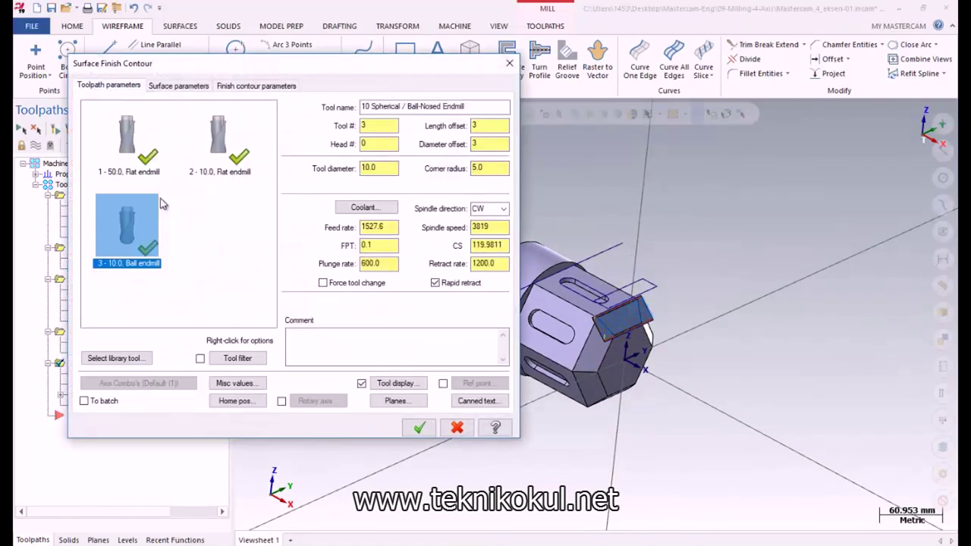
{"action": "right_click", "coordinate": [138, 231]}
{"action": "left_click", "coordinate": [185, 254]}
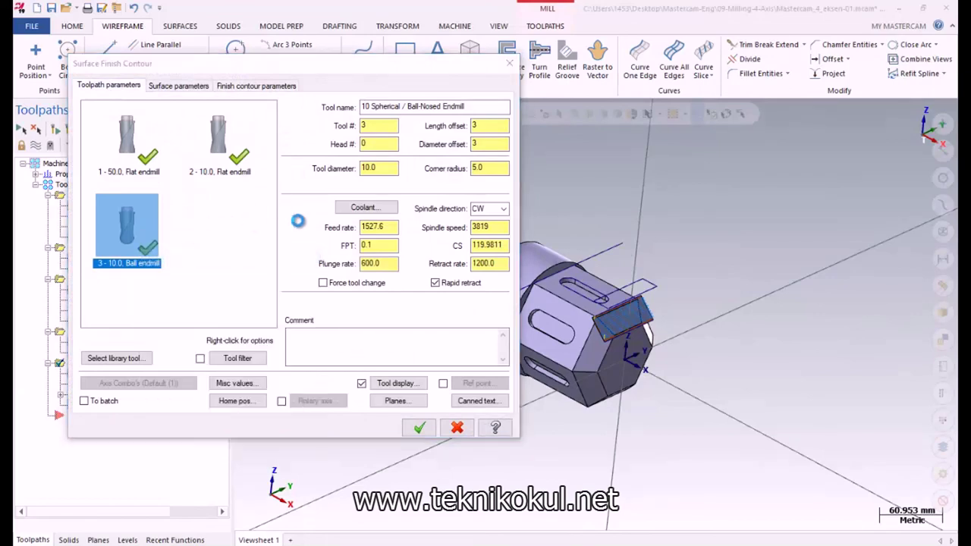
{"action": "type", "text": "20"}
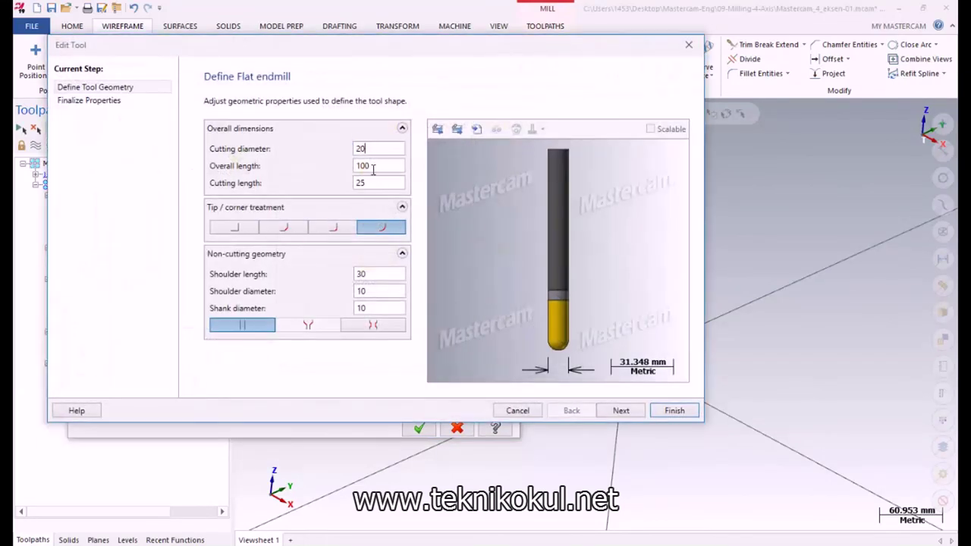
{"action": "left_click", "coordinate": [371, 167]}
{"action": "left_click", "coordinate": [621, 410]}
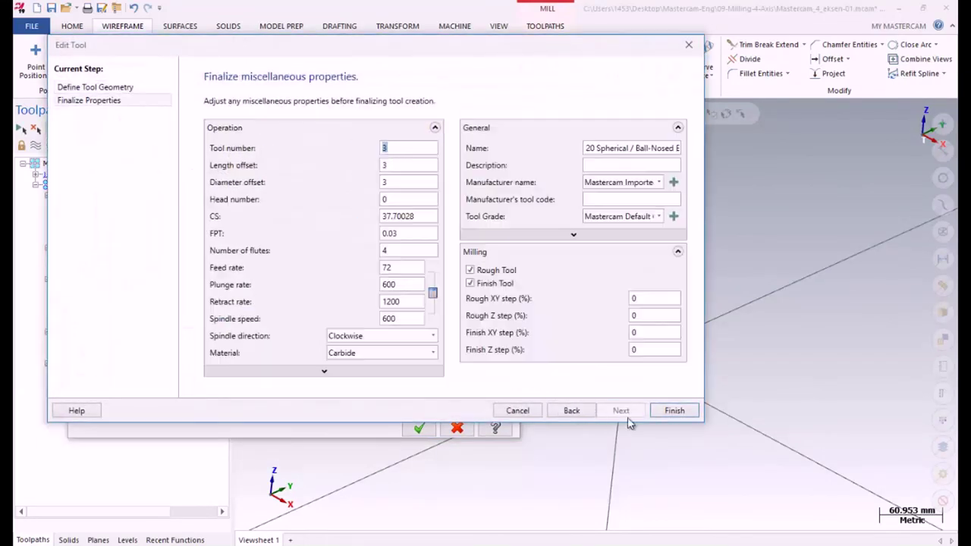
{"action": "left_click", "coordinate": [674, 410]}
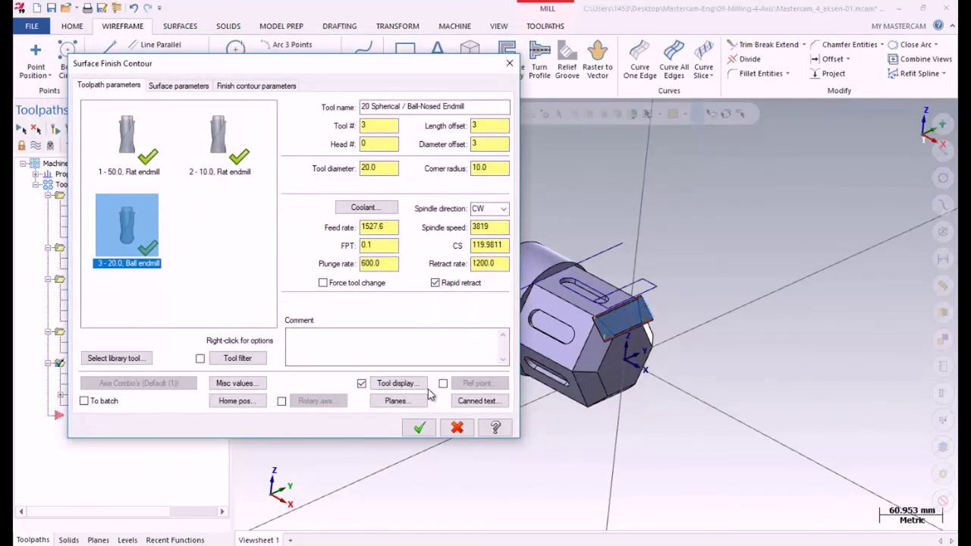
{"action": "left_click", "coordinate": [418, 427]}
{"action": "left_click", "coordinate": [70, 130]}
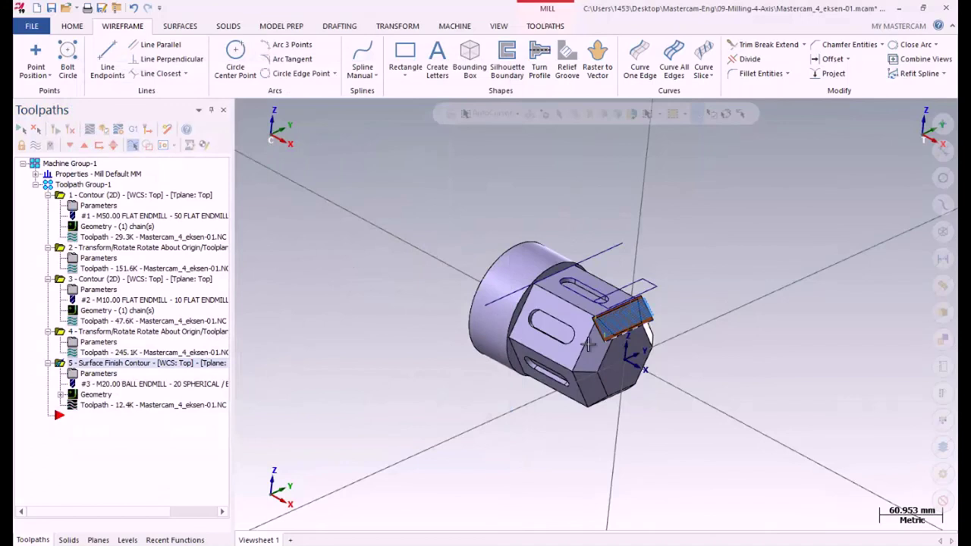
Inspect the regenerated toolpath on the sloped face and save the part file
{"action": "middle_click_drag", "start_coordinate": [588, 277], "coordinate": [606, 296]}
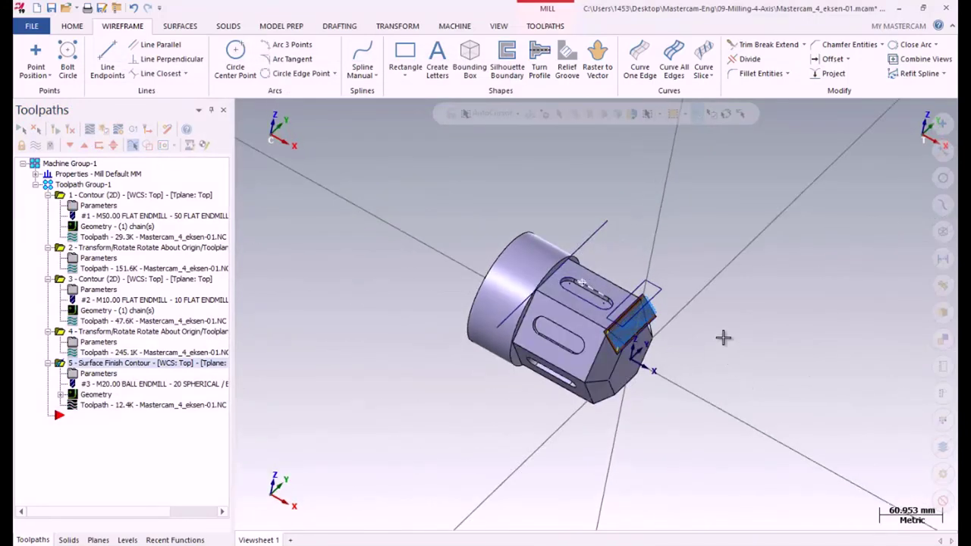
{"action": "middle_click_drag", "start_coordinate": [719, 336], "coordinate": [653, 330]}
{"action": "key", "text": "ctrl+s"}
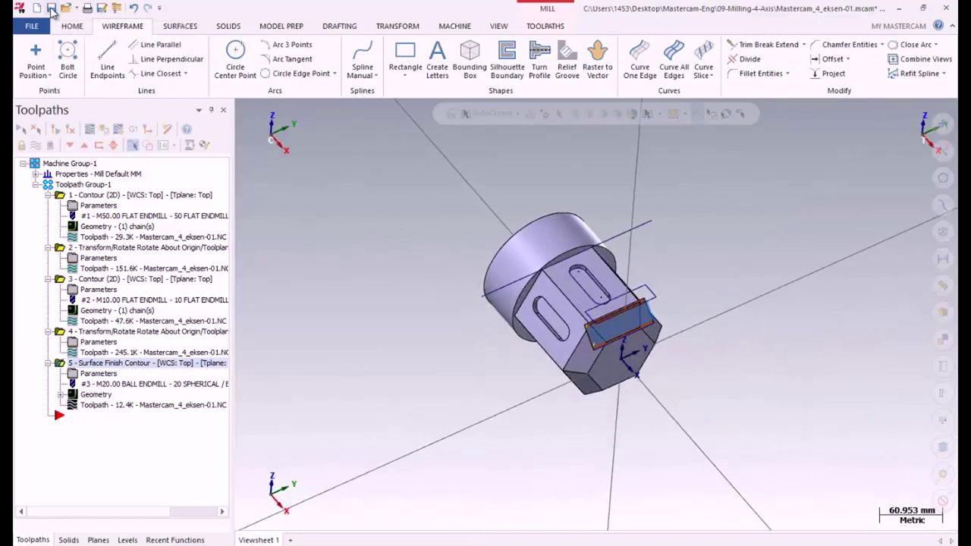
{"action": "right_click", "coordinate": [89, 364]}
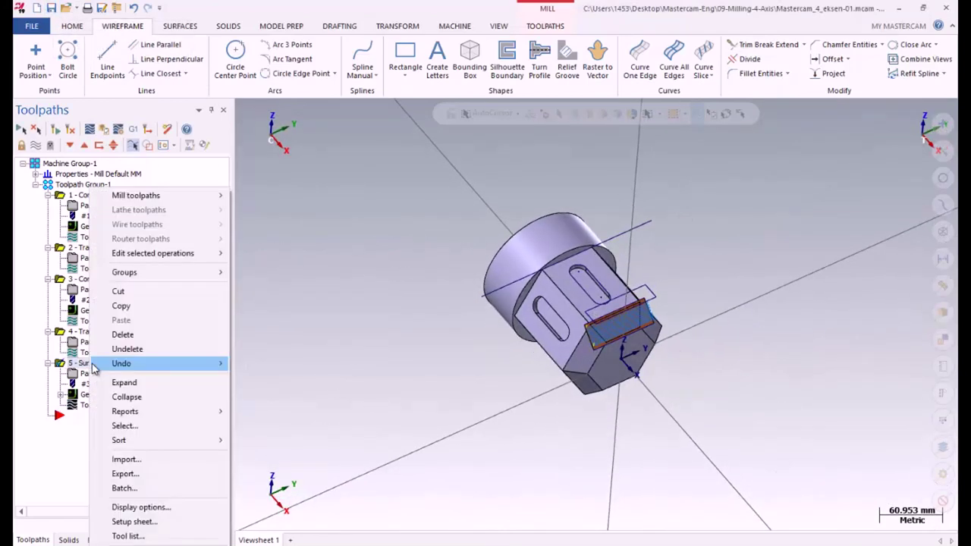
{"action": "left_click", "coordinate": [120, 306]}
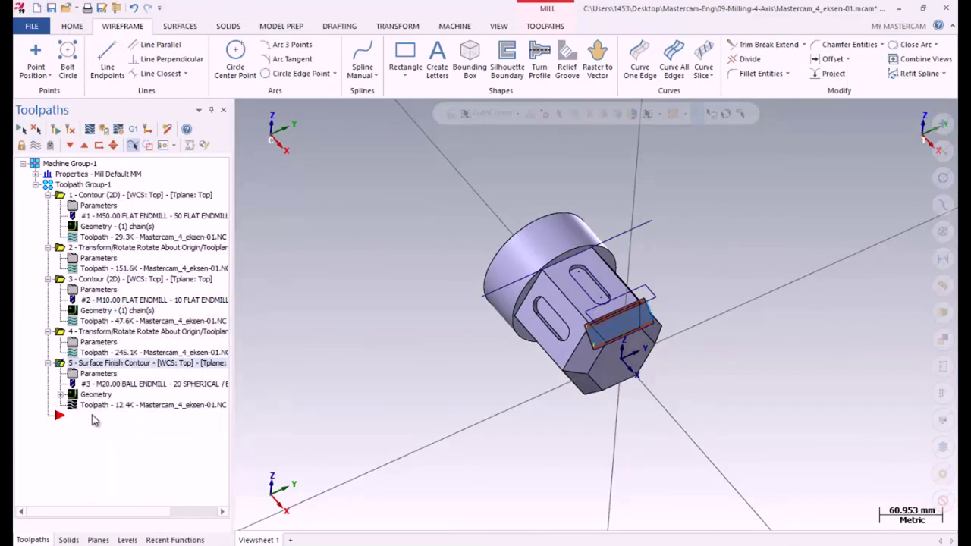
{"action": "key", "text": "ctrl+v"}
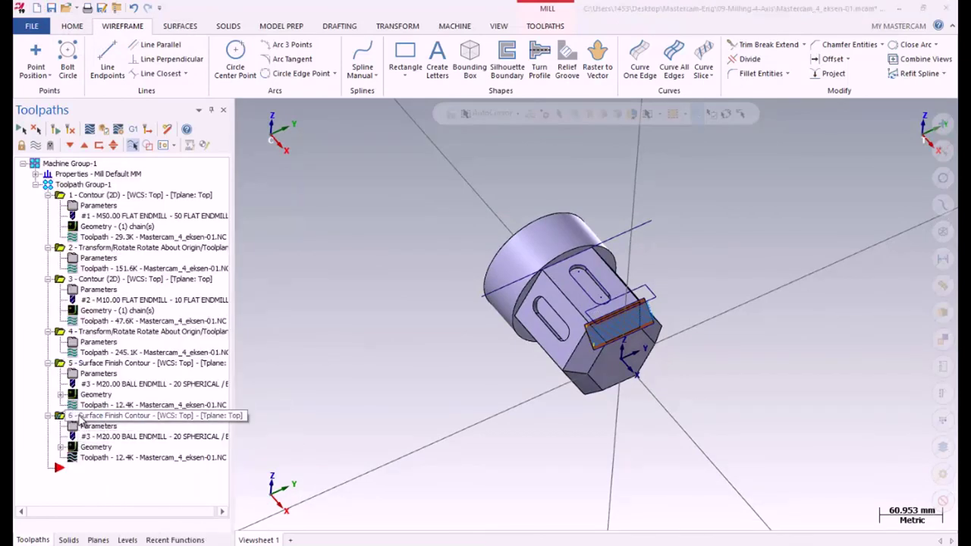
{"action": "right_click", "coordinate": [97, 415]}
{"action": "left_click", "coordinate": [112, 184]}
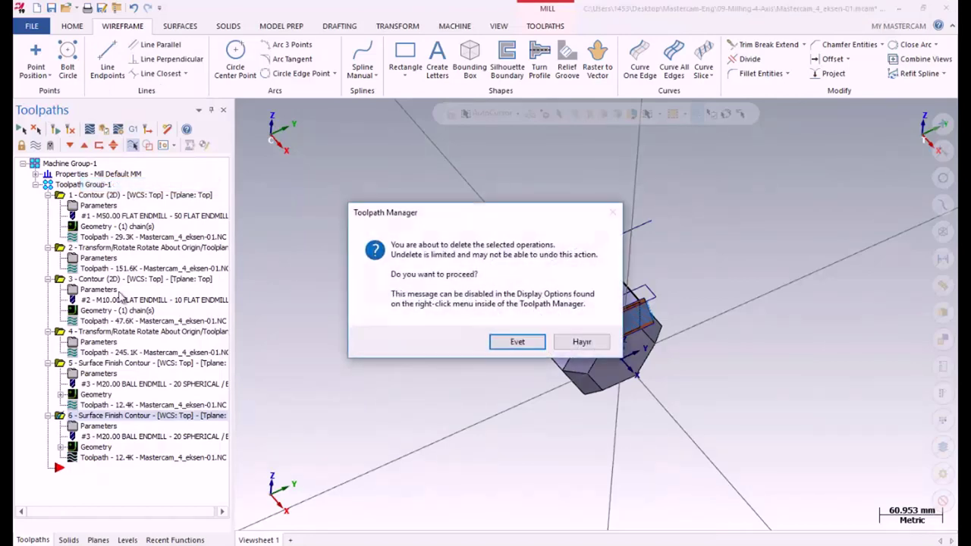
{"action": "left_click", "coordinate": [516, 339]}
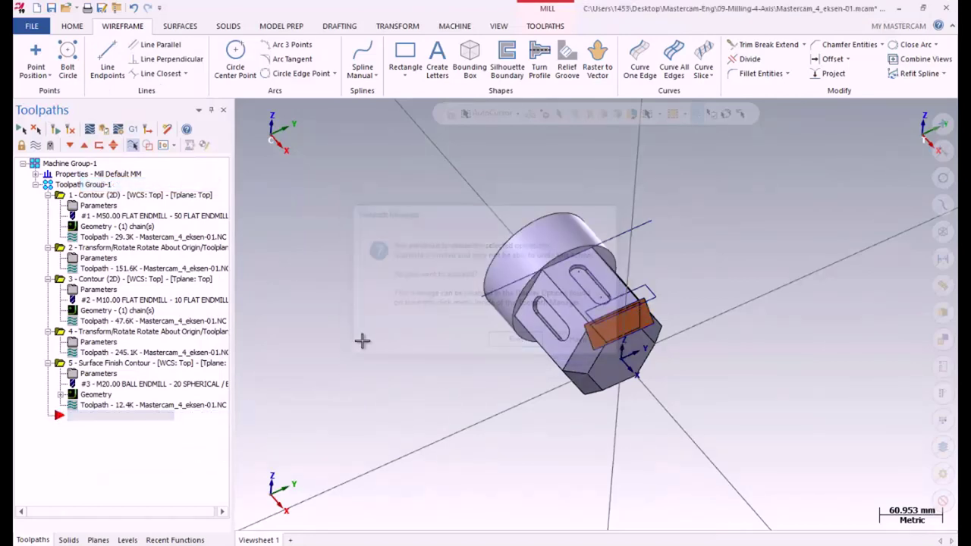
Duplicate the slots' Transform/Rotate operation and place the copy after the Surface Finish Contour
{"action": "right_click", "coordinate": [61, 334]}
{"action": "left_click", "coordinate": [99, 307]}
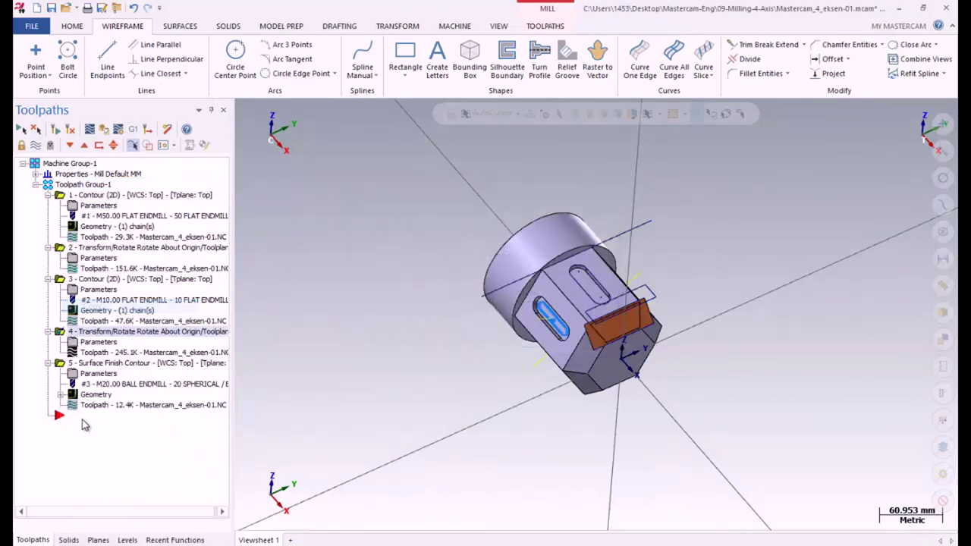
{"action": "key", "text": "ctrl+v"}
Make the Surface Finish Contour the source operation of the copied Transform/Rotate, keeping its existing rotation settings
{"action": "left_click", "coordinate": [98, 426]}
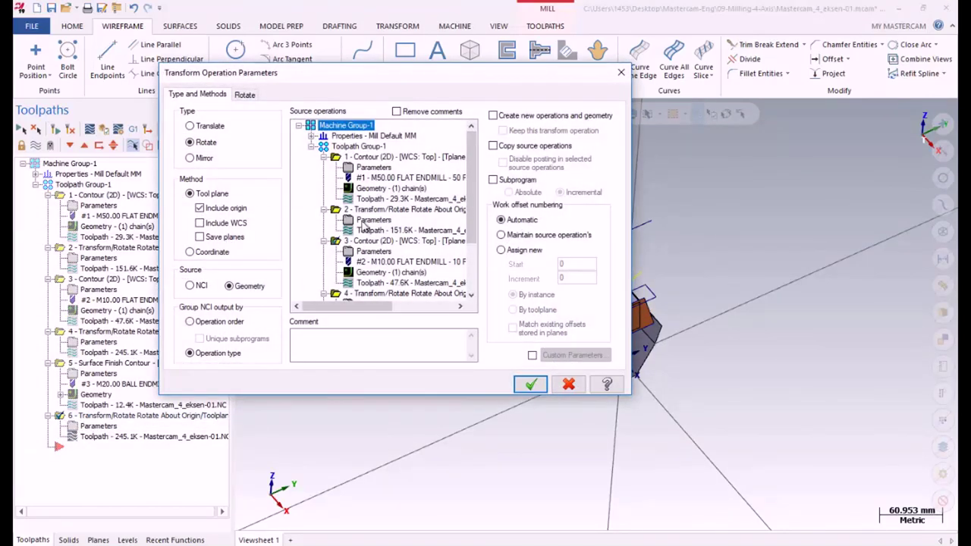
{"action": "scroll", "coordinate": [334, 266], "scroll_direction": "down", "scroll_amount": 3}
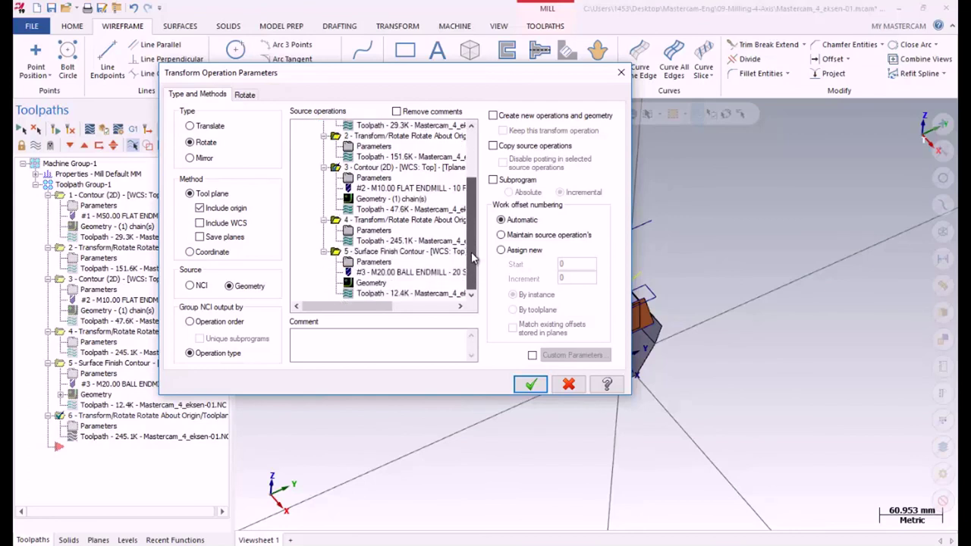
{"action": "left_click", "coordinate": [338, 253]}
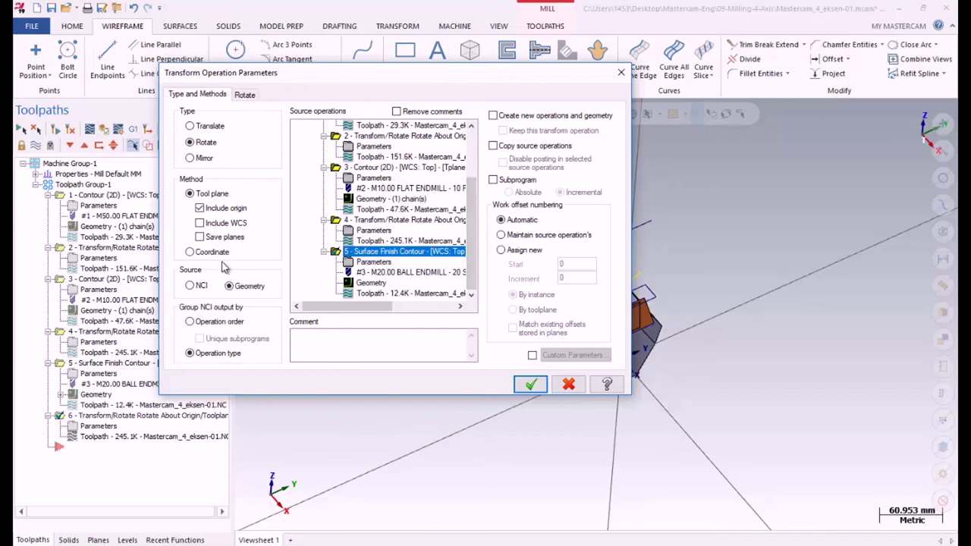
{"action": "left_click", "coordinate": [245, 95]}
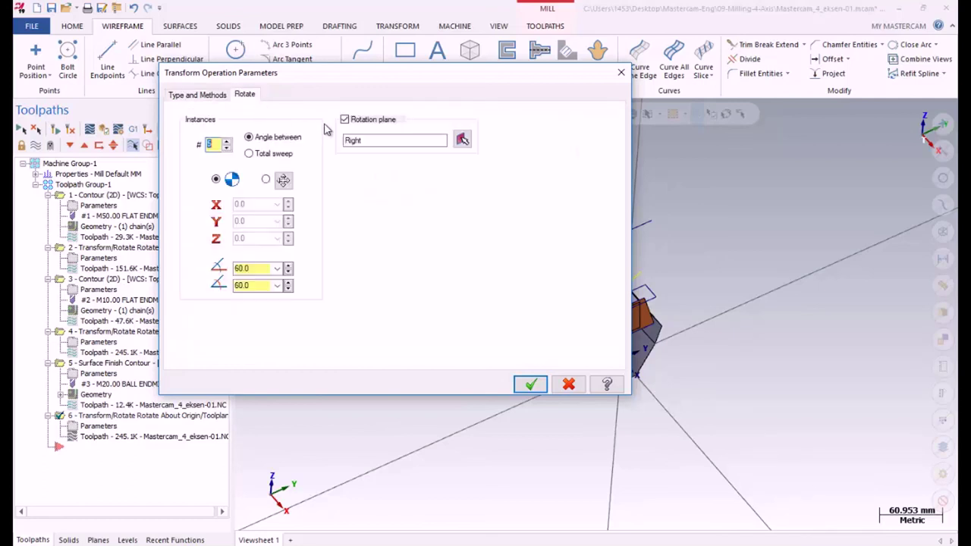
{"action": "left_click", "coordinate": [530, 384]}
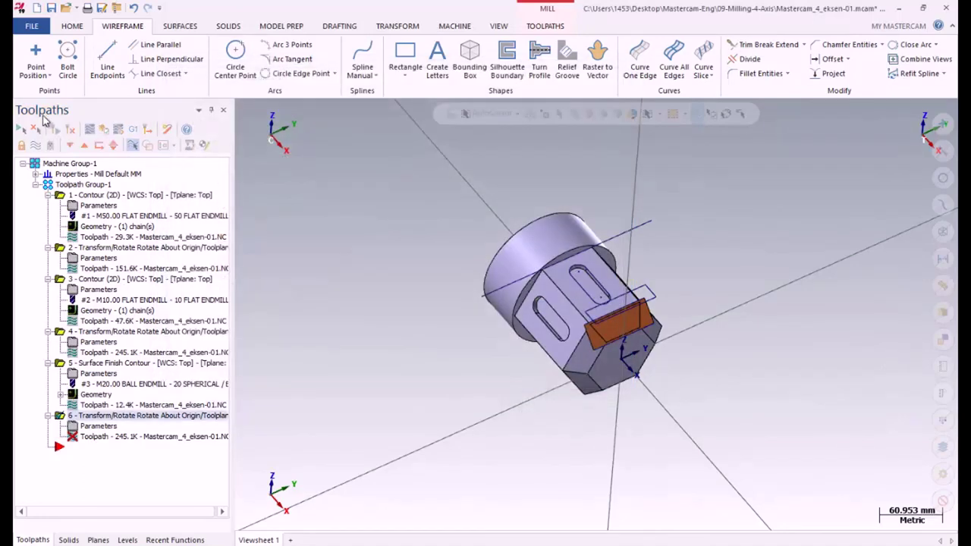
Regenerate the copied Transform/Rotate operation for the sloped faces and hide the finish contour toolpath display
{"action": "left_click", "coordinate": [70, 129]}
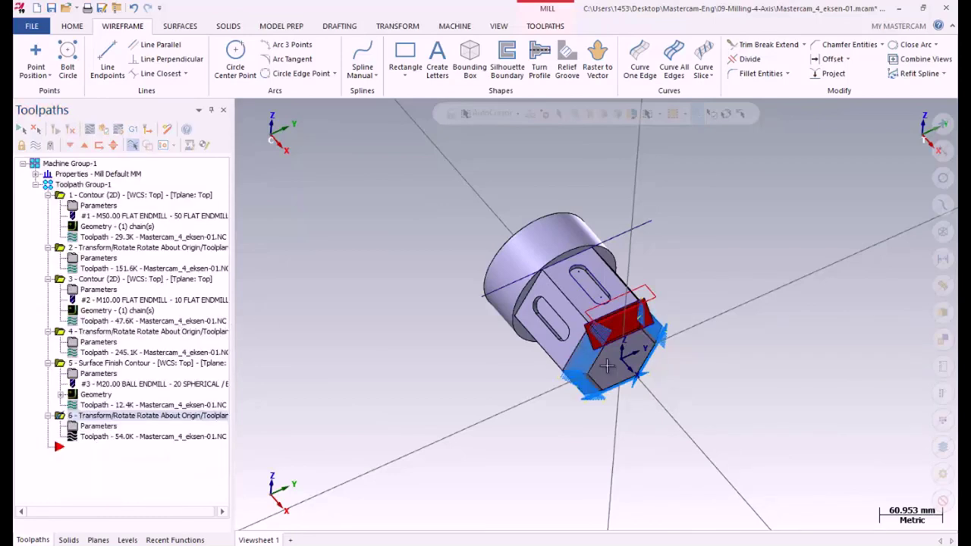
{"action": "mouse_move", "coordinate": [488, 343]}
{"action": "middle_mouse_down"}
{"action": "mouse_move", "coordinate": [567, 315]}
{"action": "mouse_move", "coordinate": [475, 352]}
{"action": "middle_mouse_up"}
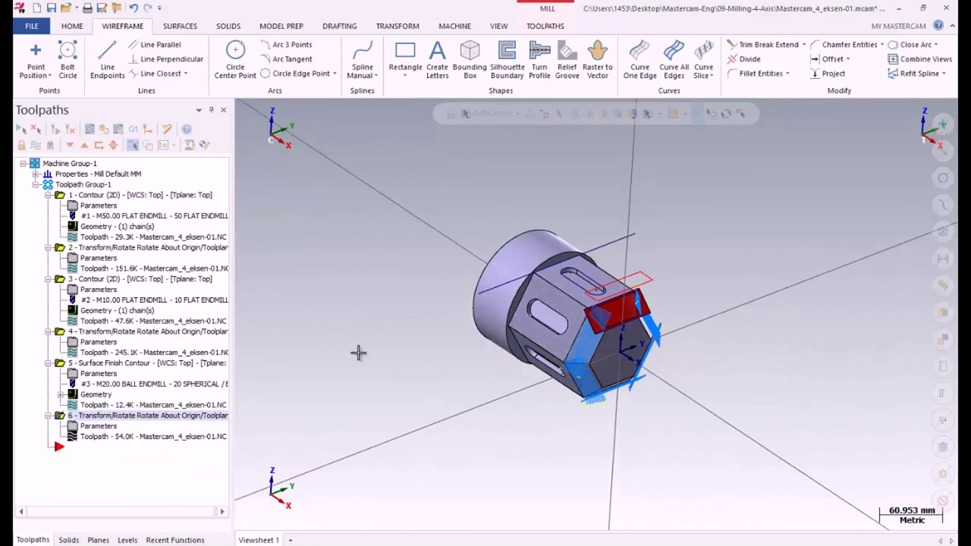
{"action": "left_click", "coordinate": [59, 367]}
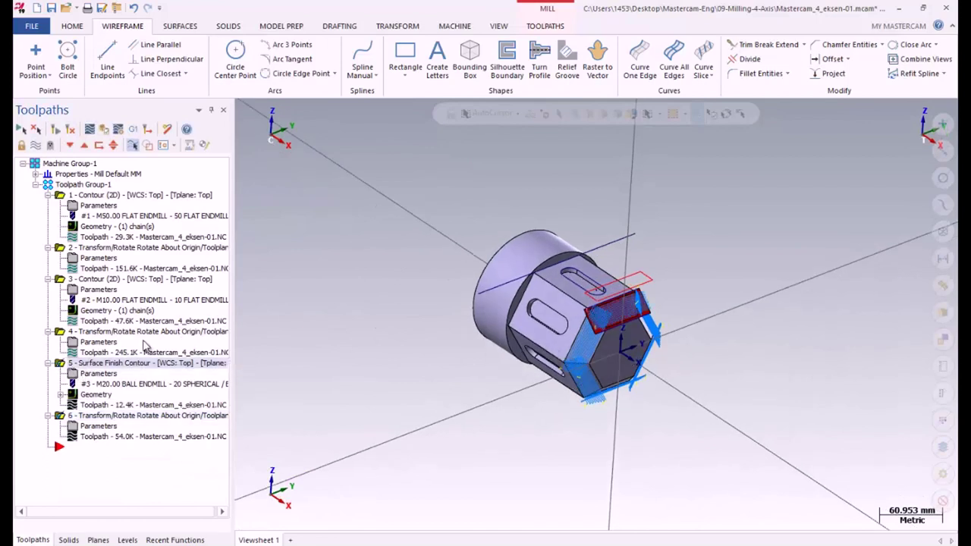
{"action": "left_click", "coordinate": [35, 145]}
Post-process only the first Contour (2D) and its Transform/Rotate operation, saving the NC file as Mastercam_4_eksen-01
{"action": "left_click", "coordinate": [59, 195]}
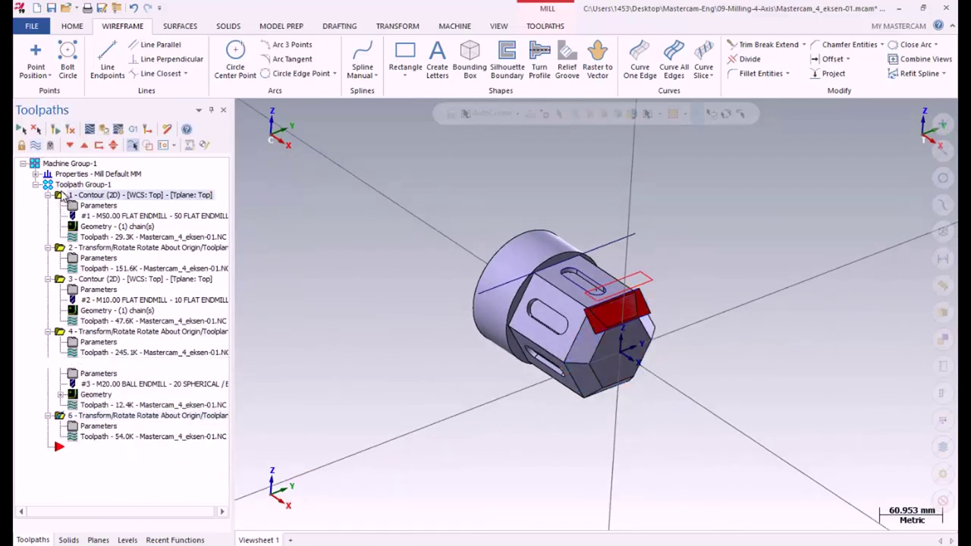
{"action": "left_click", "coordinate": [60, 248], "text": "ctrl"}
{"action": "left_click", "coordinate": [132, 131]}
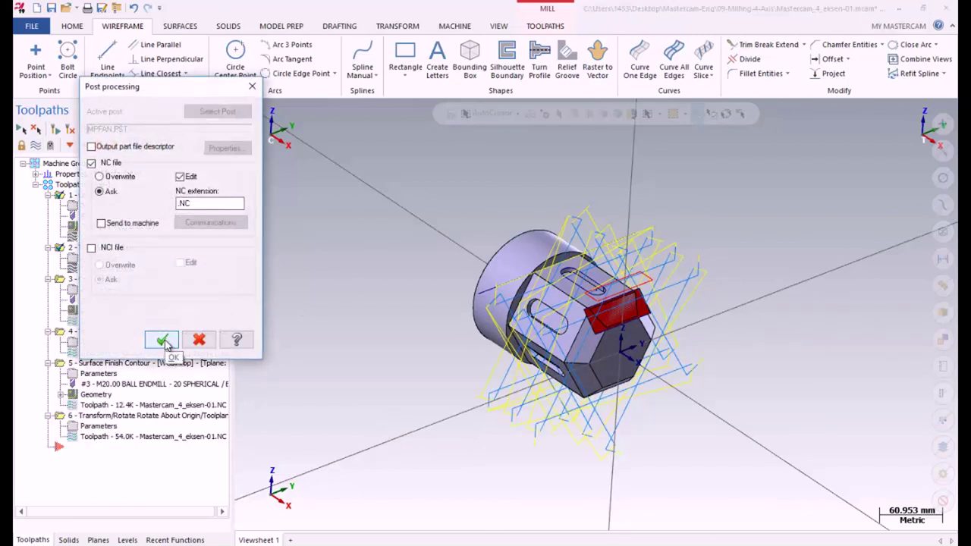
{"action": "left_click_drag", "start_coordinate": [173, 92], "coordinate": [186, 181]}
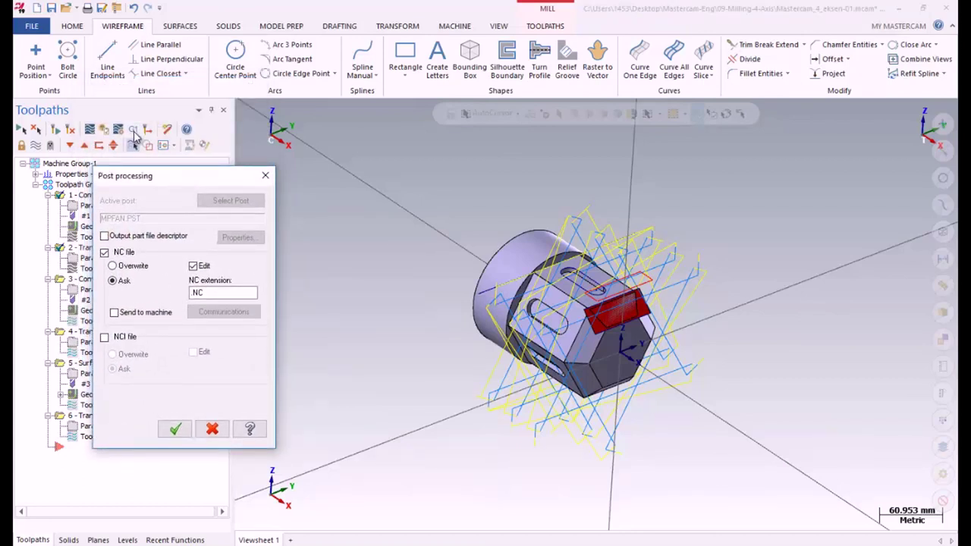
{"action": "left_click", "coordinate": [175, 429]}
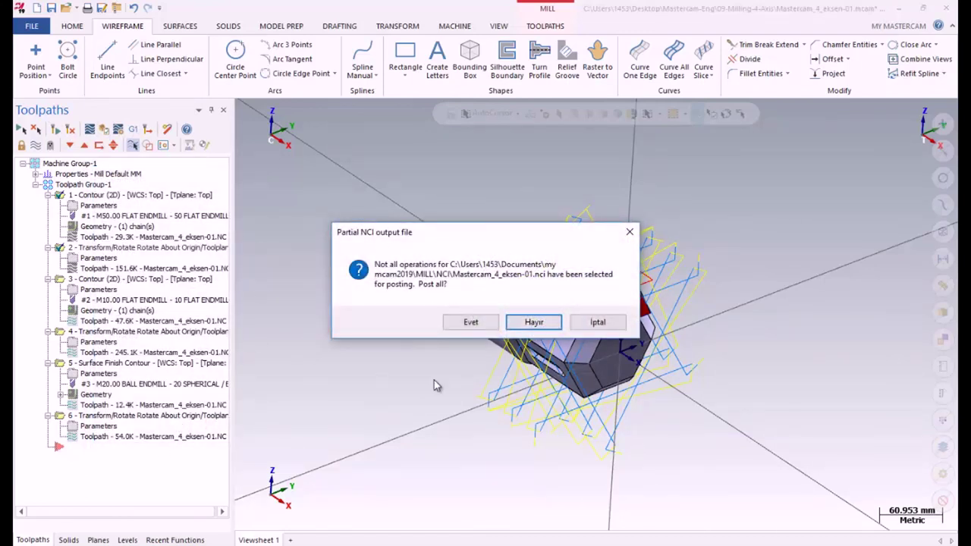
{"action": "left_click", "coordinate": [546, 322]}
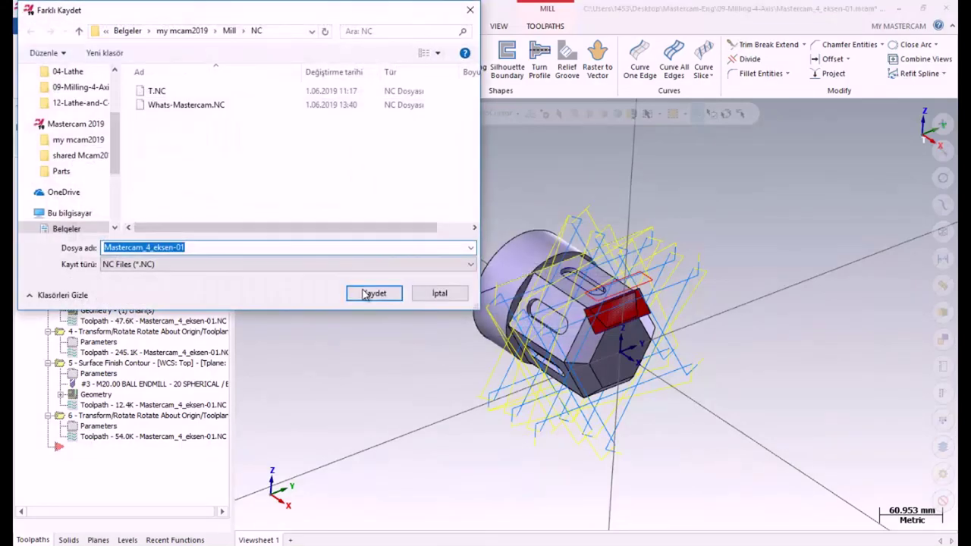
{"action": "left_click", "coordinate": [367, 294]}
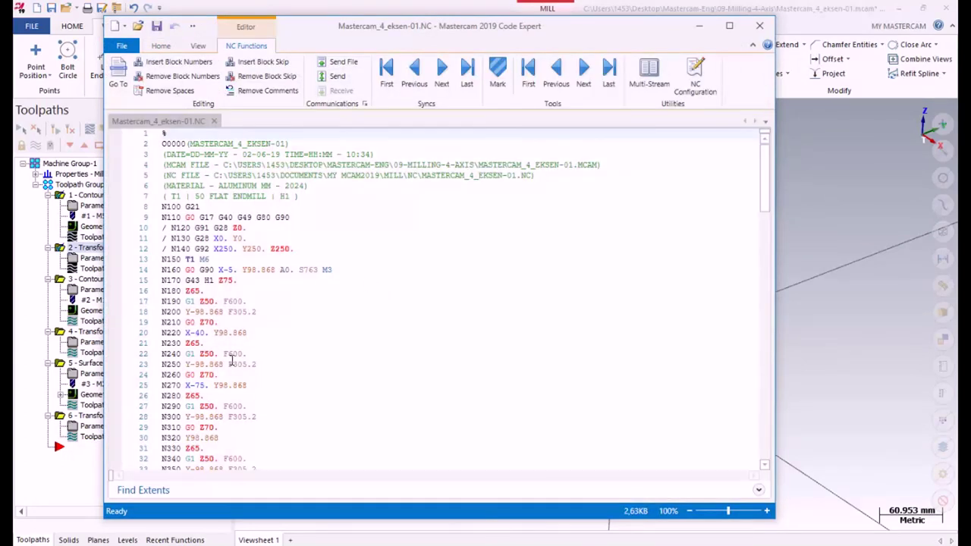
Examine the posted NC code through to the program end, highlighting the A-axis rotation in block N370
{"action": "left_click", "coordinate": [260, 384]}
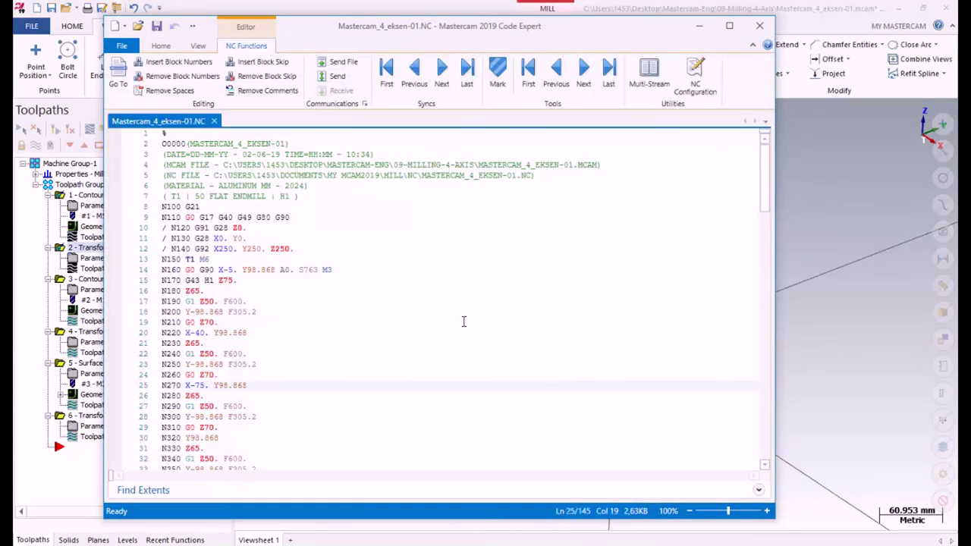
{"action": "left_click_drag", "start_coordinate": [766, 169], "coordinate": [773, 207]}
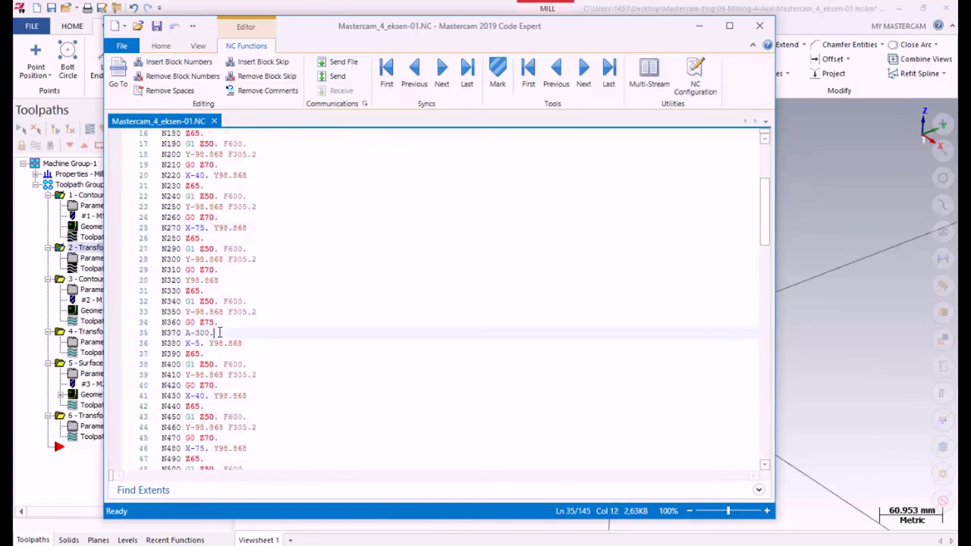
{"action": "left_click_drag", "start_coordinate": [219, 332], "coordinate": [142, 337]}
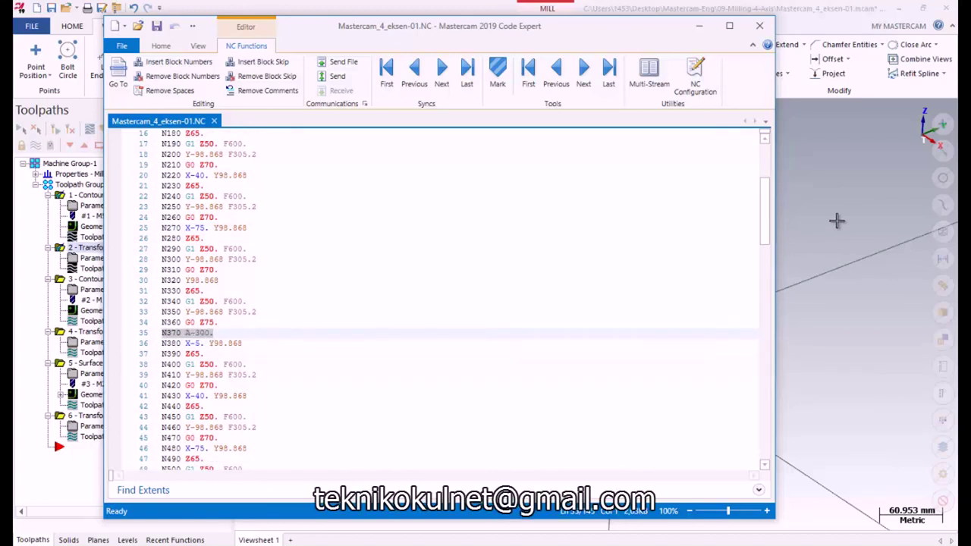
{"action": "left_click_drag", "start_coordinate": [765, 205], "coordinate": [755, 447]}
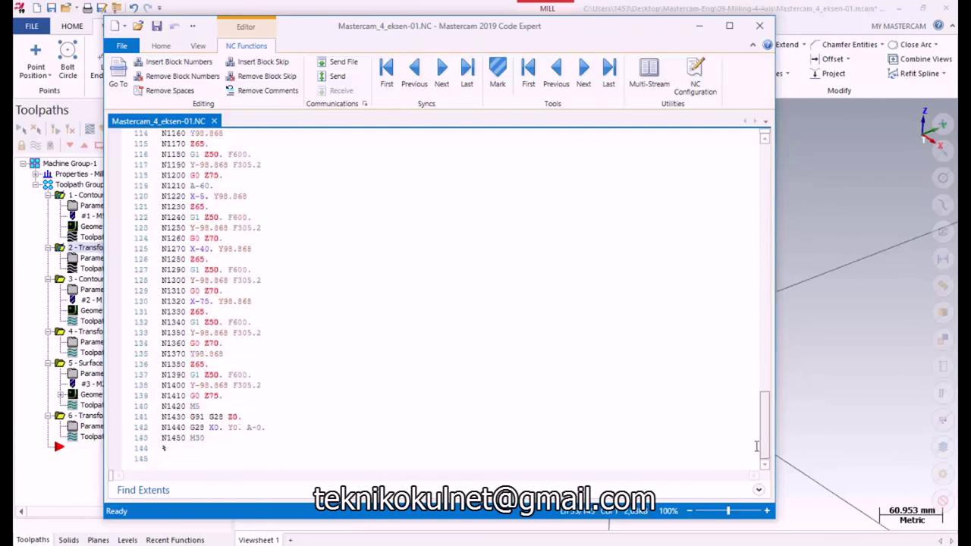
Remove the block numbers from the NC code, review it from the beginning, and close the code editor
{"action": "left_click", "coordinate": [168, 79]}
{"action": "left_click_drag", "start_coordinate": [765, 425], "coordinate": [778, 133]}
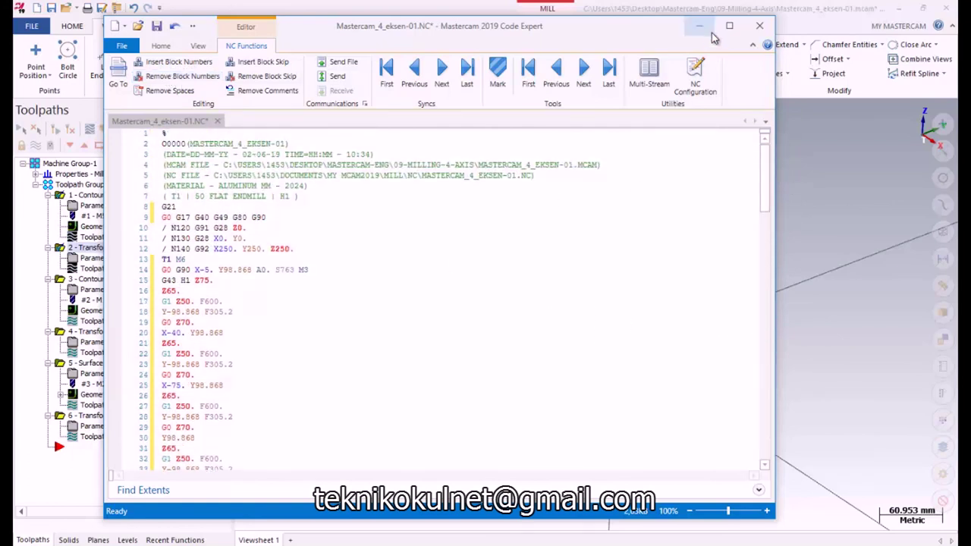
{"action": "left_click", "coordinate": [760, 28]}
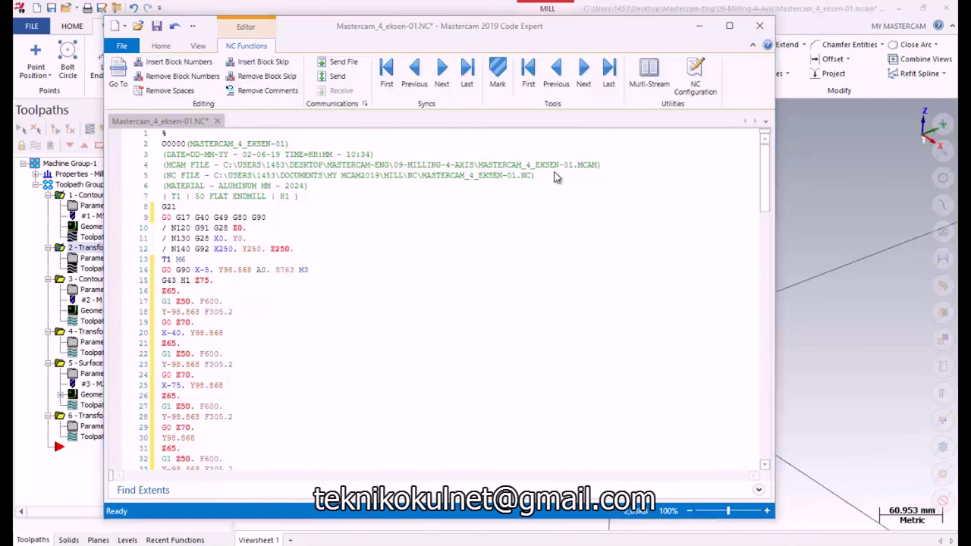
{"action": "left_click", "coordinate": [441, 338]}
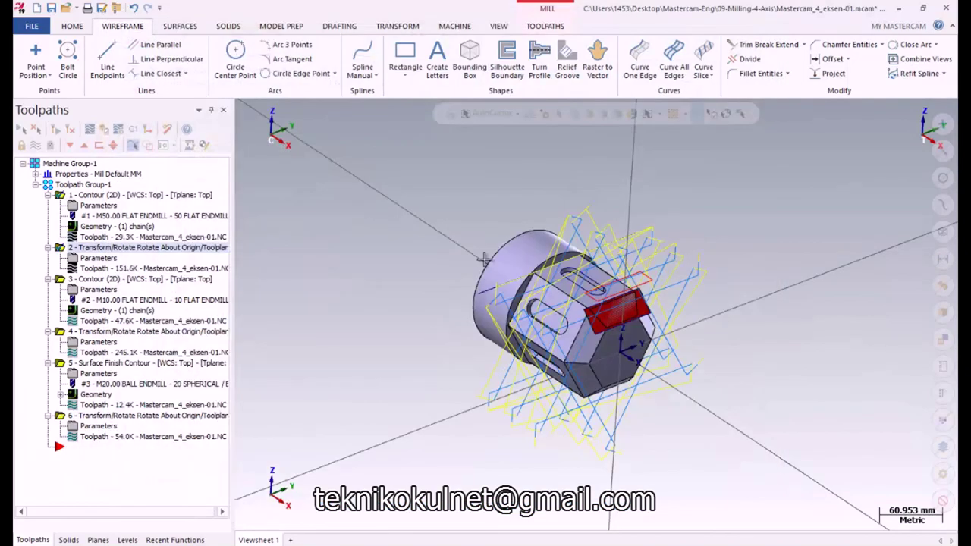
Select all operations, toggle their toolpath display until it is hidden, and save the part file
{"action": "left_click", "coordinate": [36, 145]}
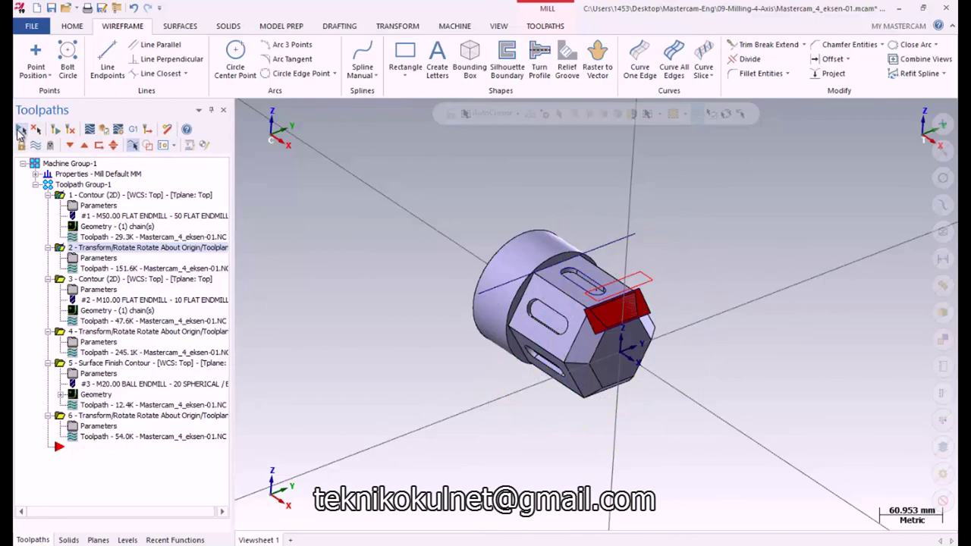
{"action": "left_click", "coordinate": [35, 145]}
{"action": "left_click", "coordinate": [35, 145]}
{"action": "left_click", "coordinate": [35, 145]}
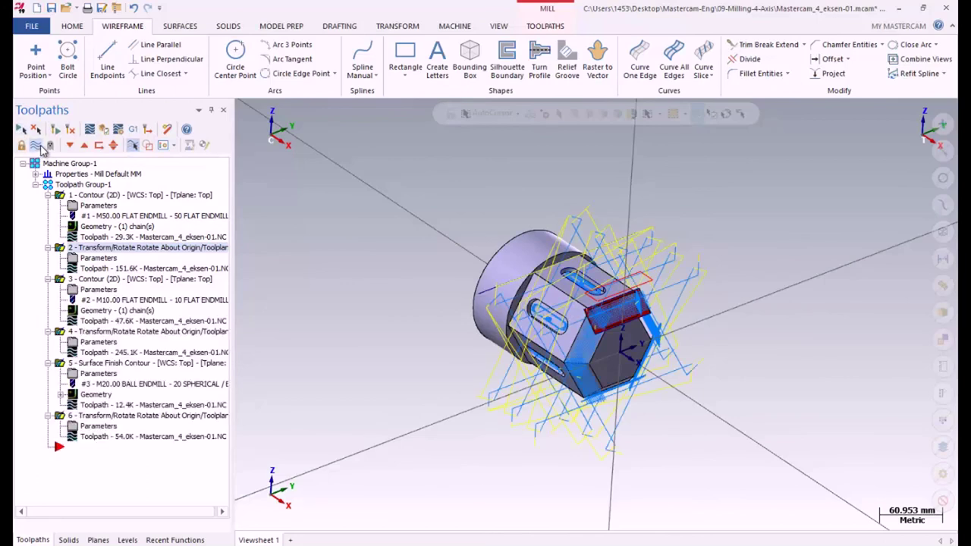
{"action": "left_click", "coordinate": [38, 145]}
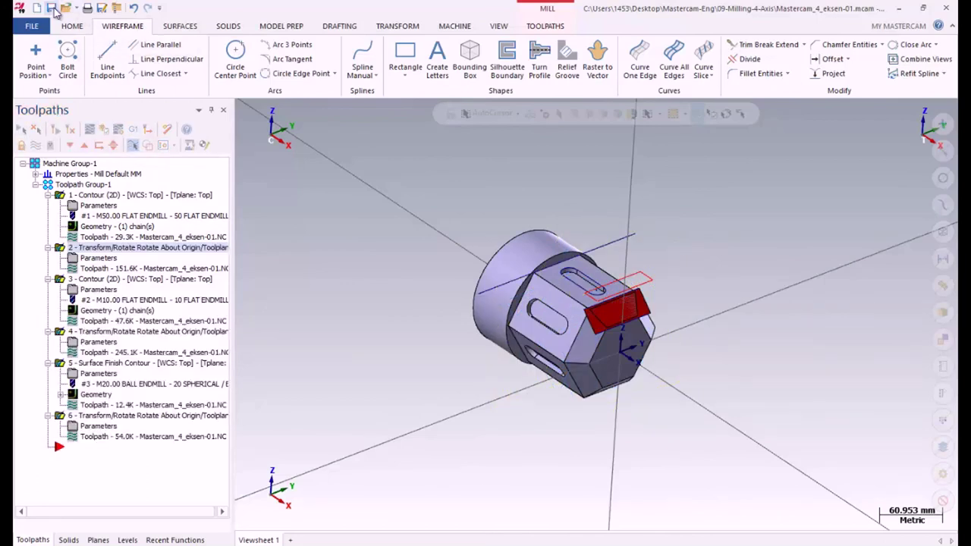